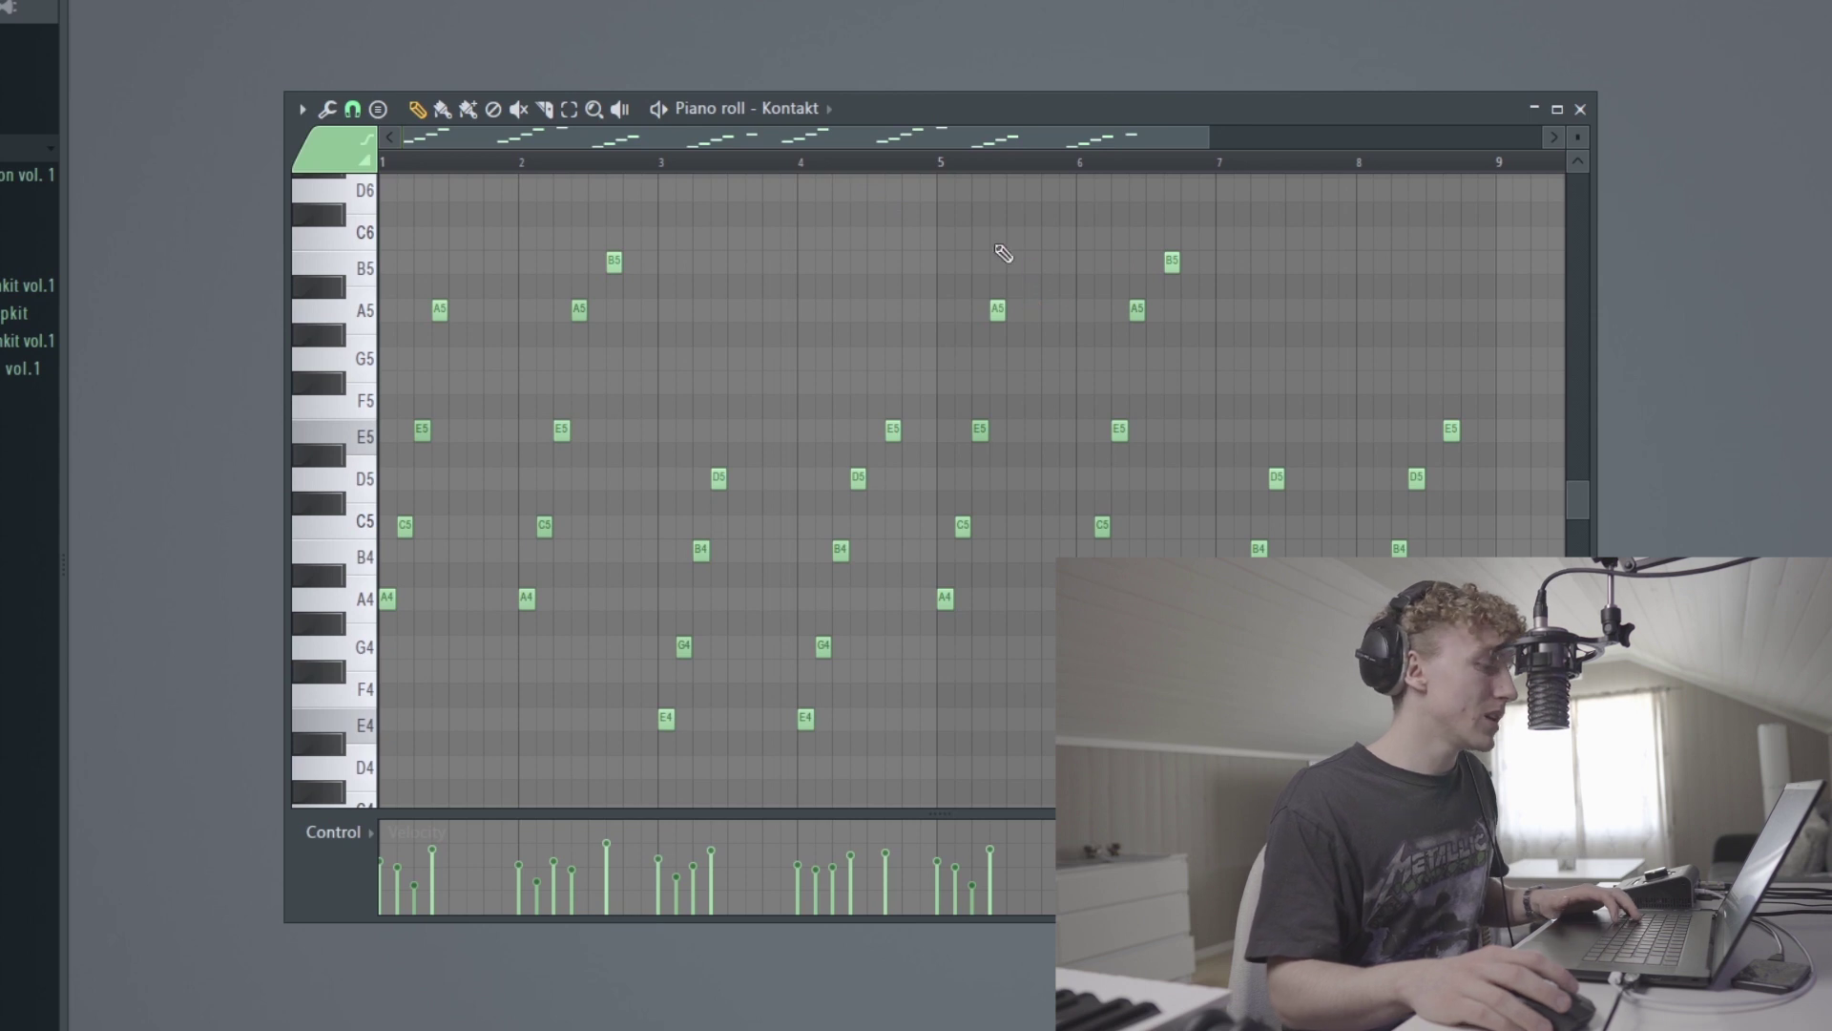
Step: Play back the Kontakt melody, then highlight its lower notes in bars 1–2 and bars 3–4 to examine the chord pattern
key(space)
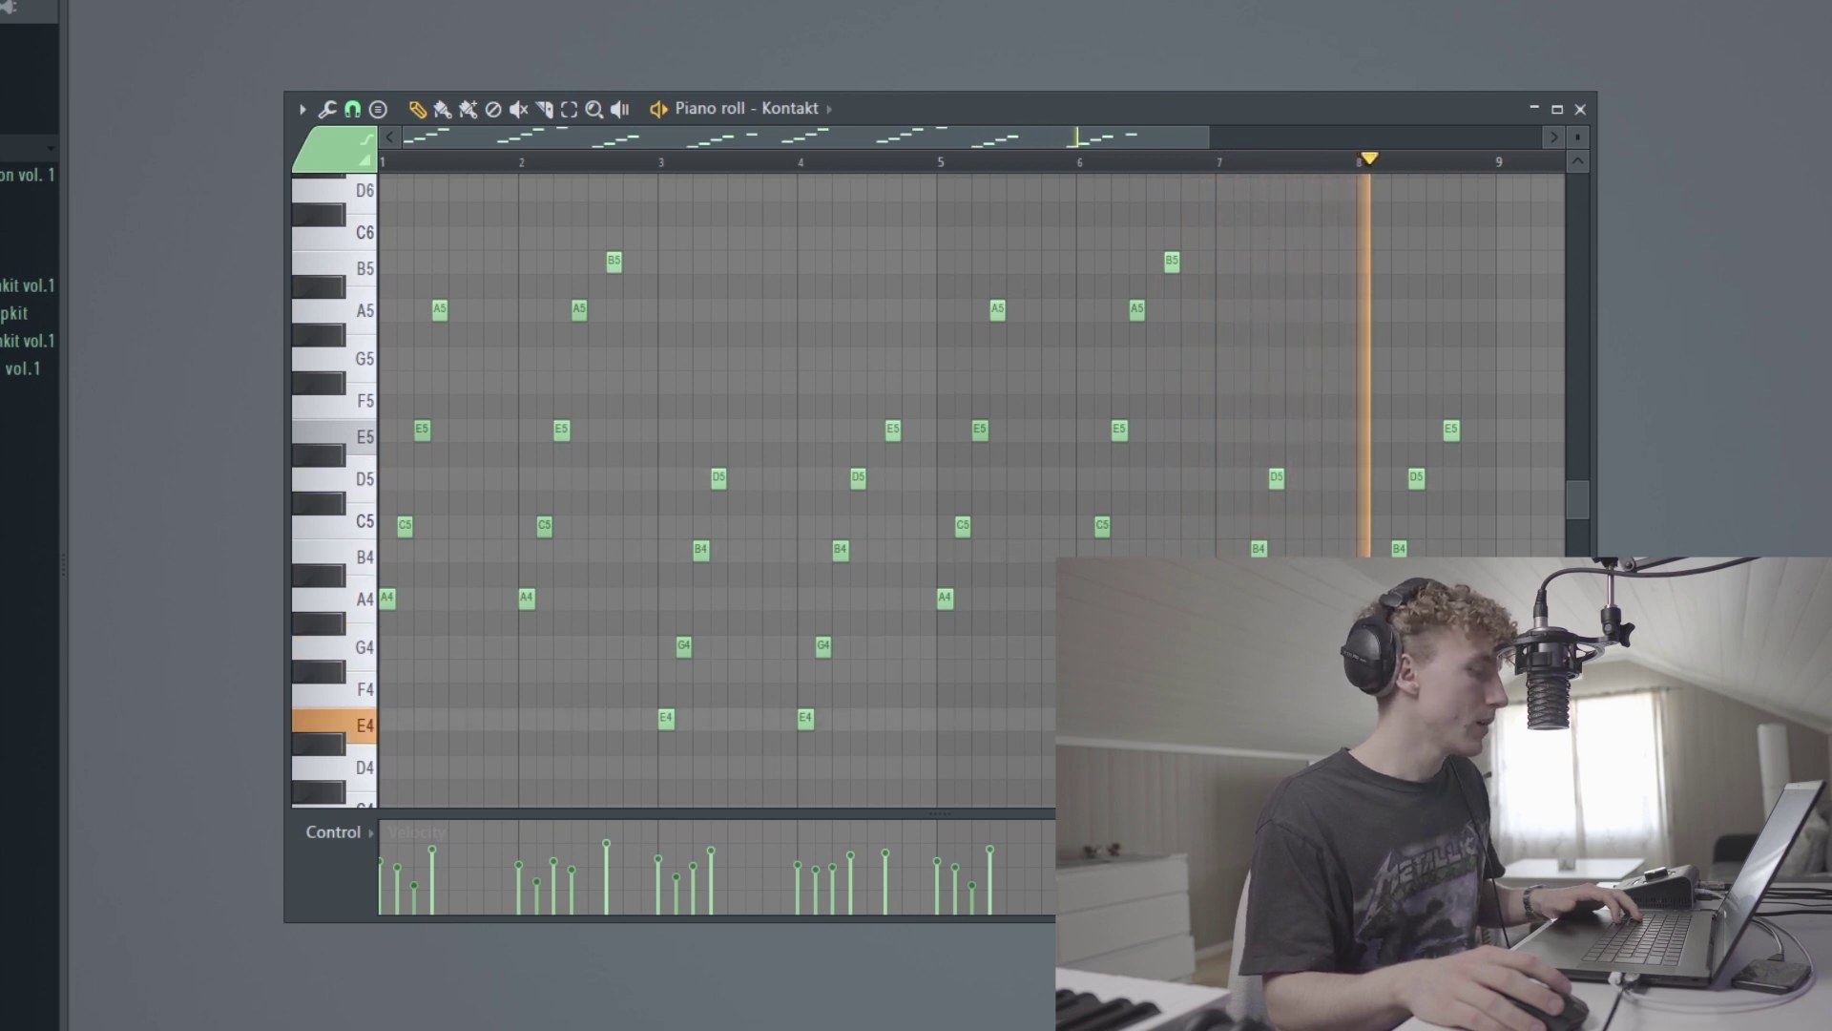
key(space)
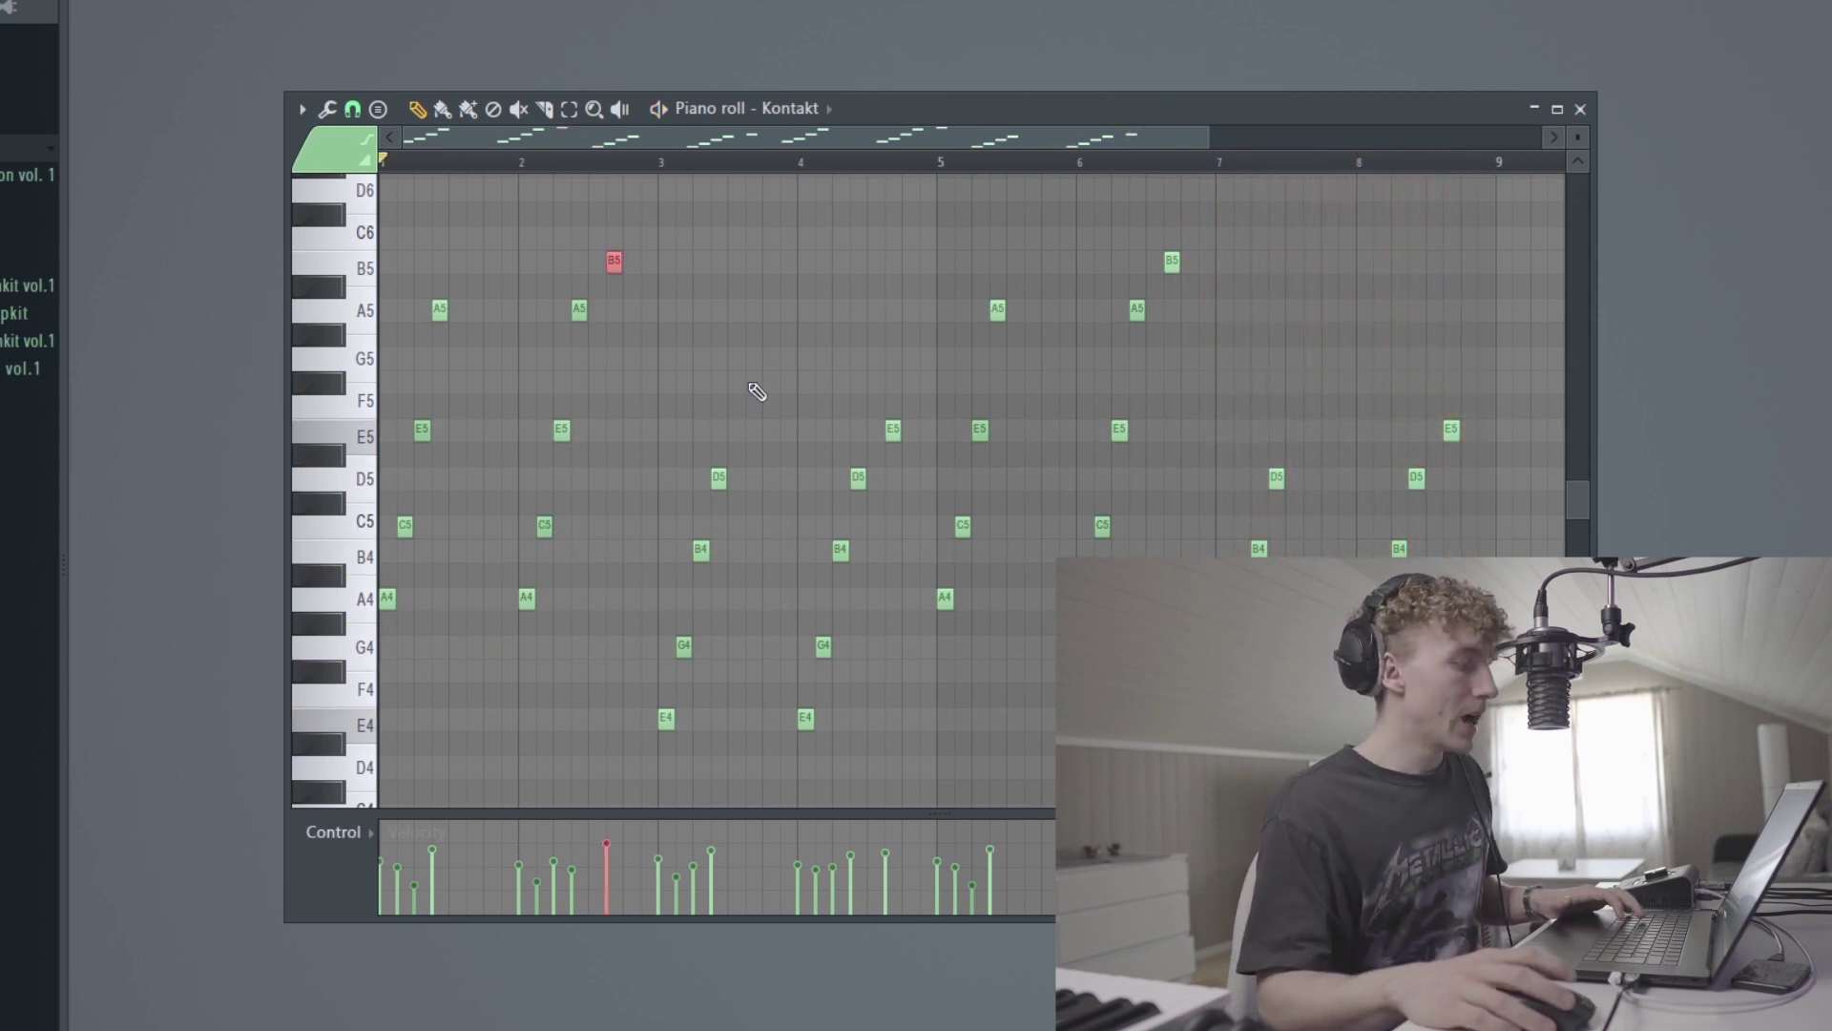
drag(619, 637, 305, 420)
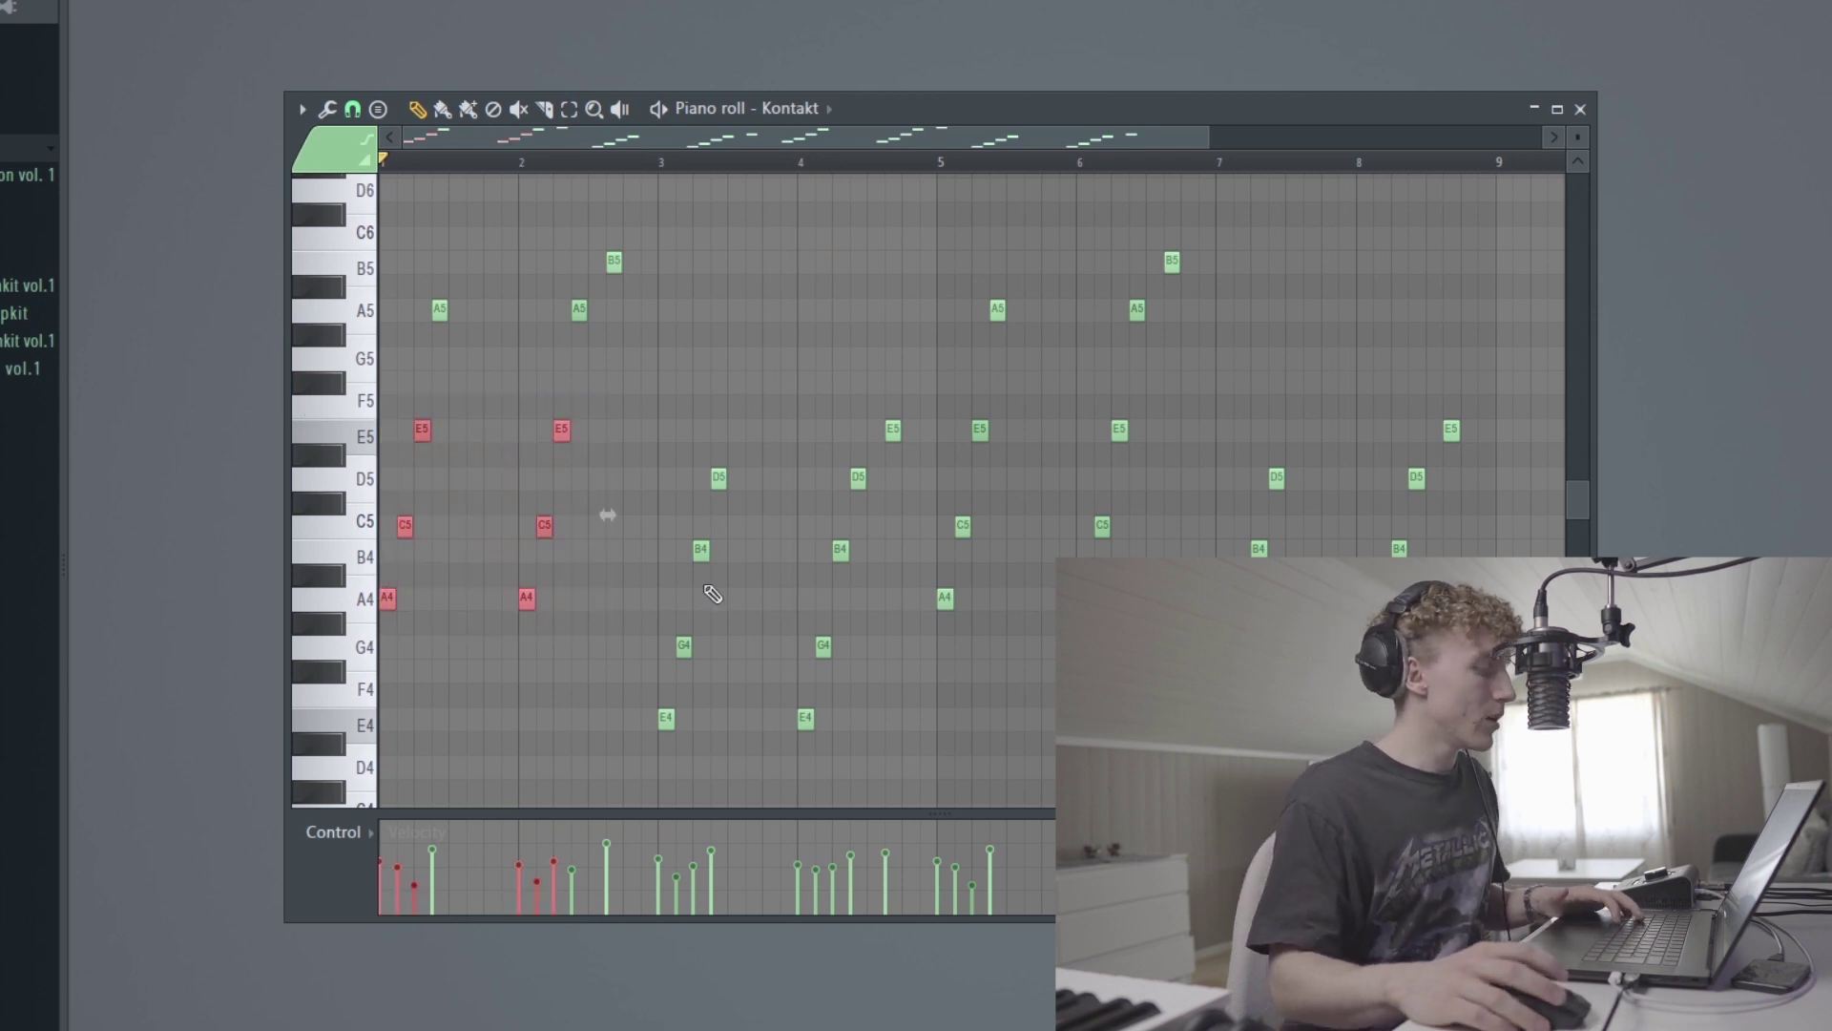
drag(879, 808, 639, 536)
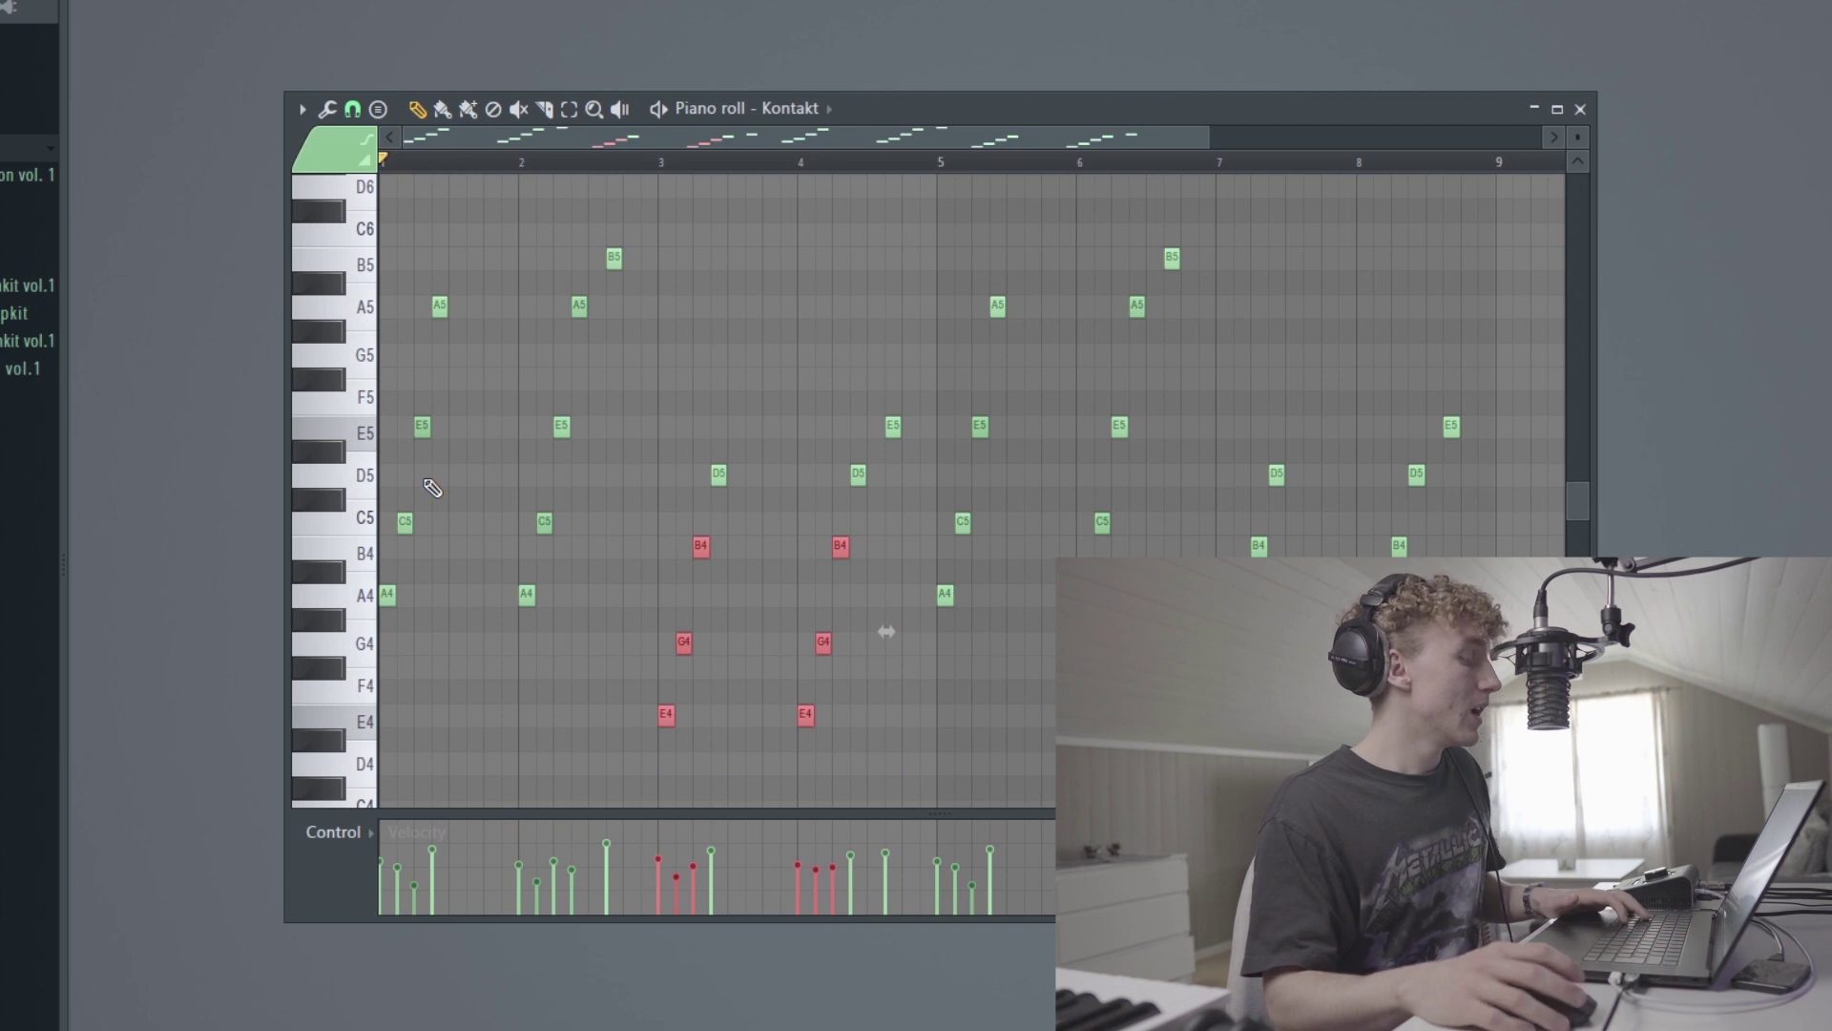
click(703, 387)
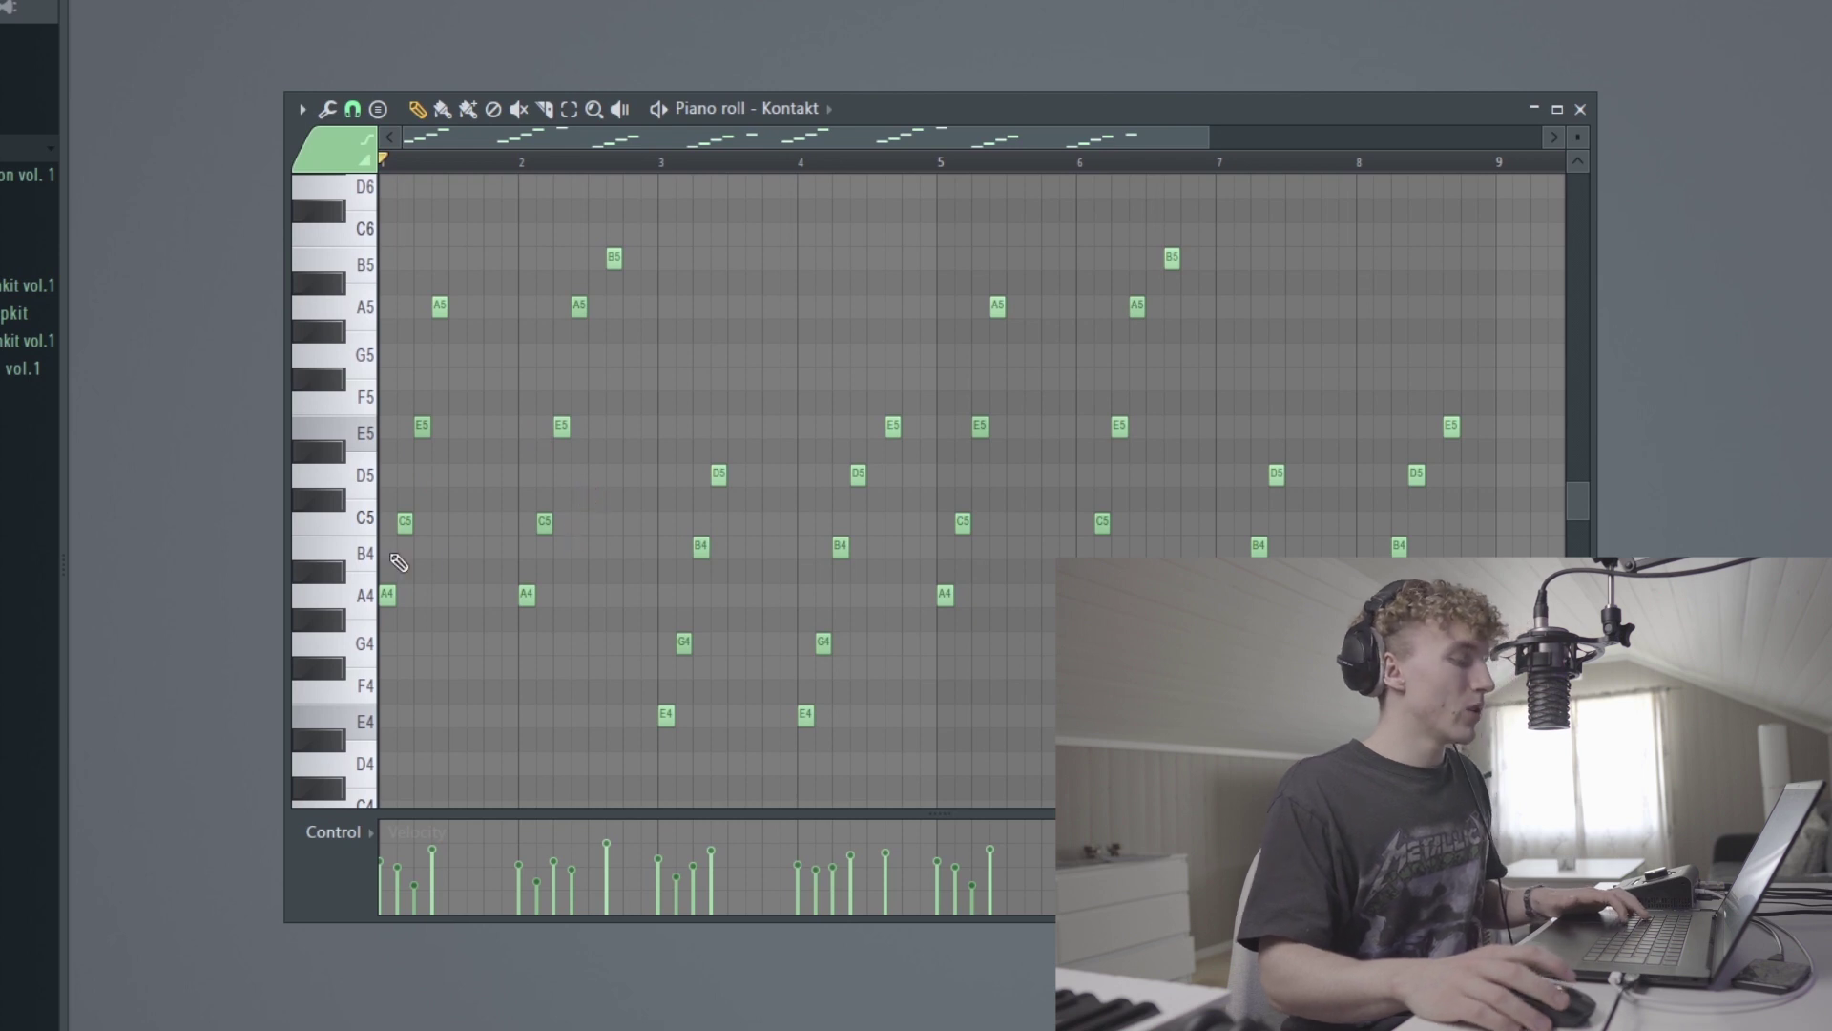
Step: Highlight the high B5 note in bar 2 and the upper notes of bars 3 and 4 to compare how the repeated phrases vary
scroll(380, 589, up, 2)
drag(405, 565, 469, 394)
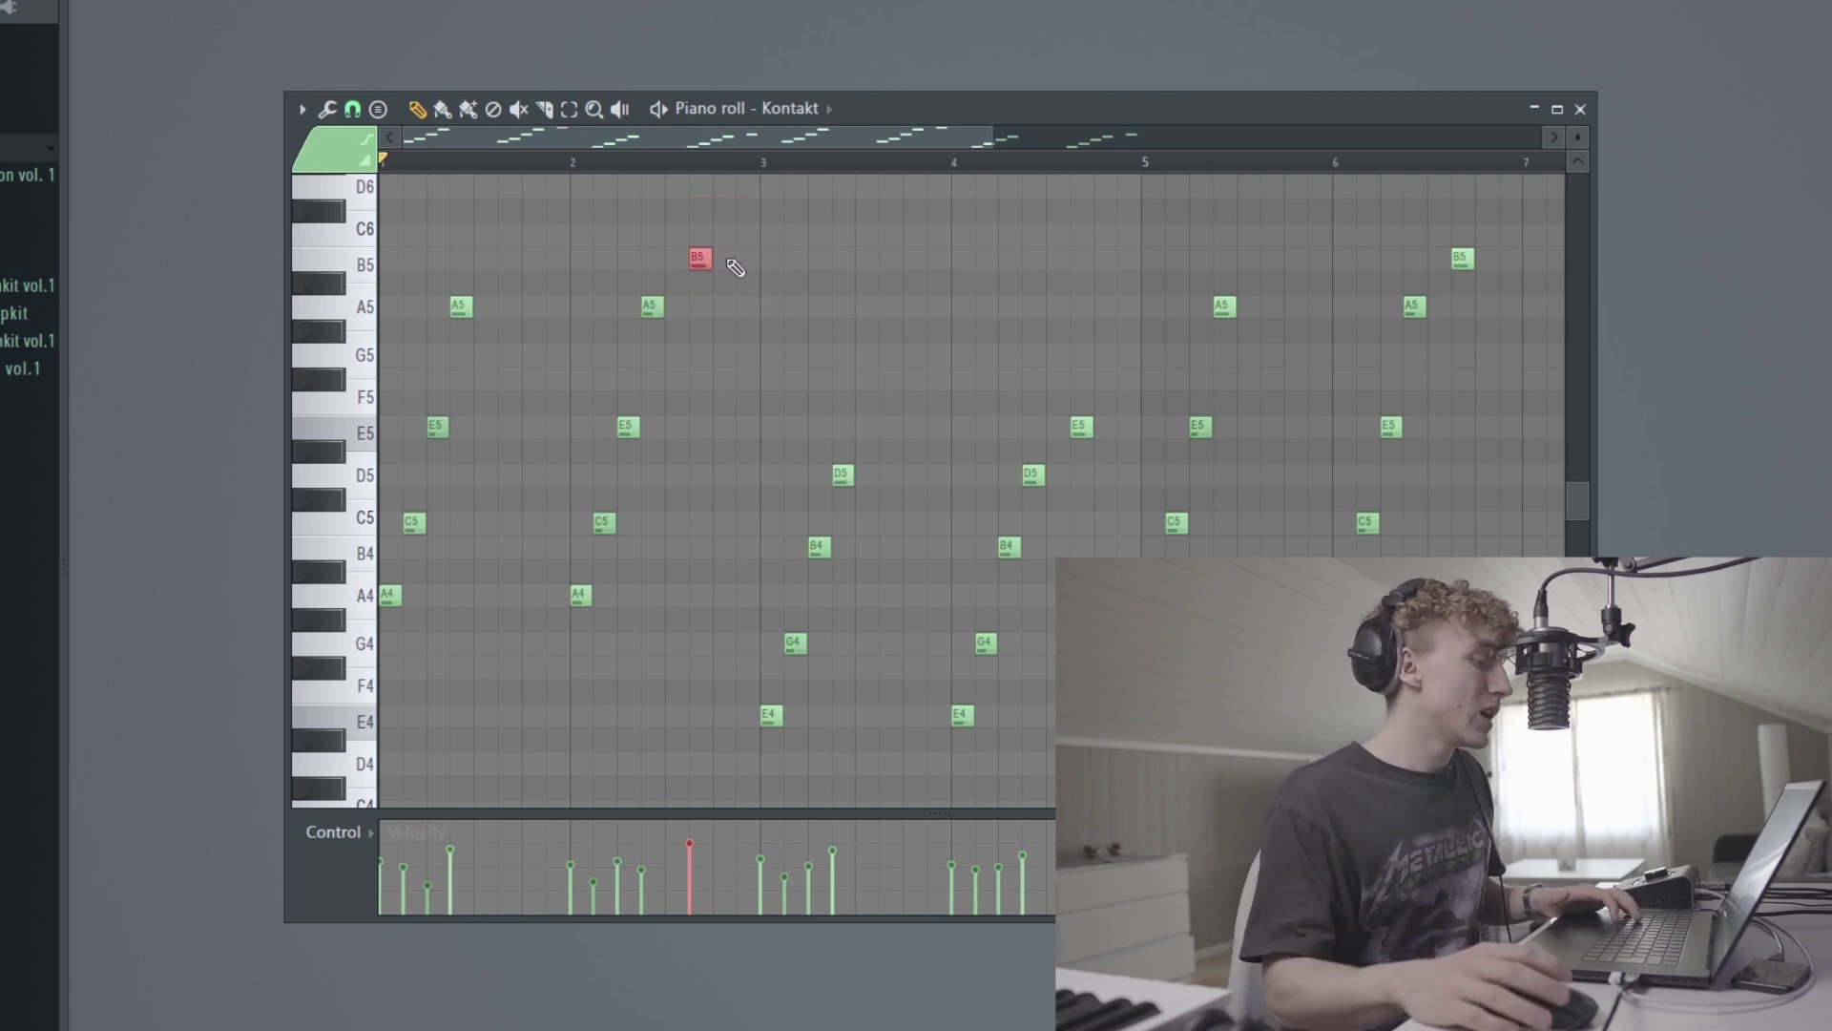
drag(741, 274, 677, 200)
scroll(979, 516, down, 3)
scroll(737, 732, up, 4)
drag(788, 485, 671, 417)
drag(950, 485, 873, 279)
drag(1023, 466, 884, 296)
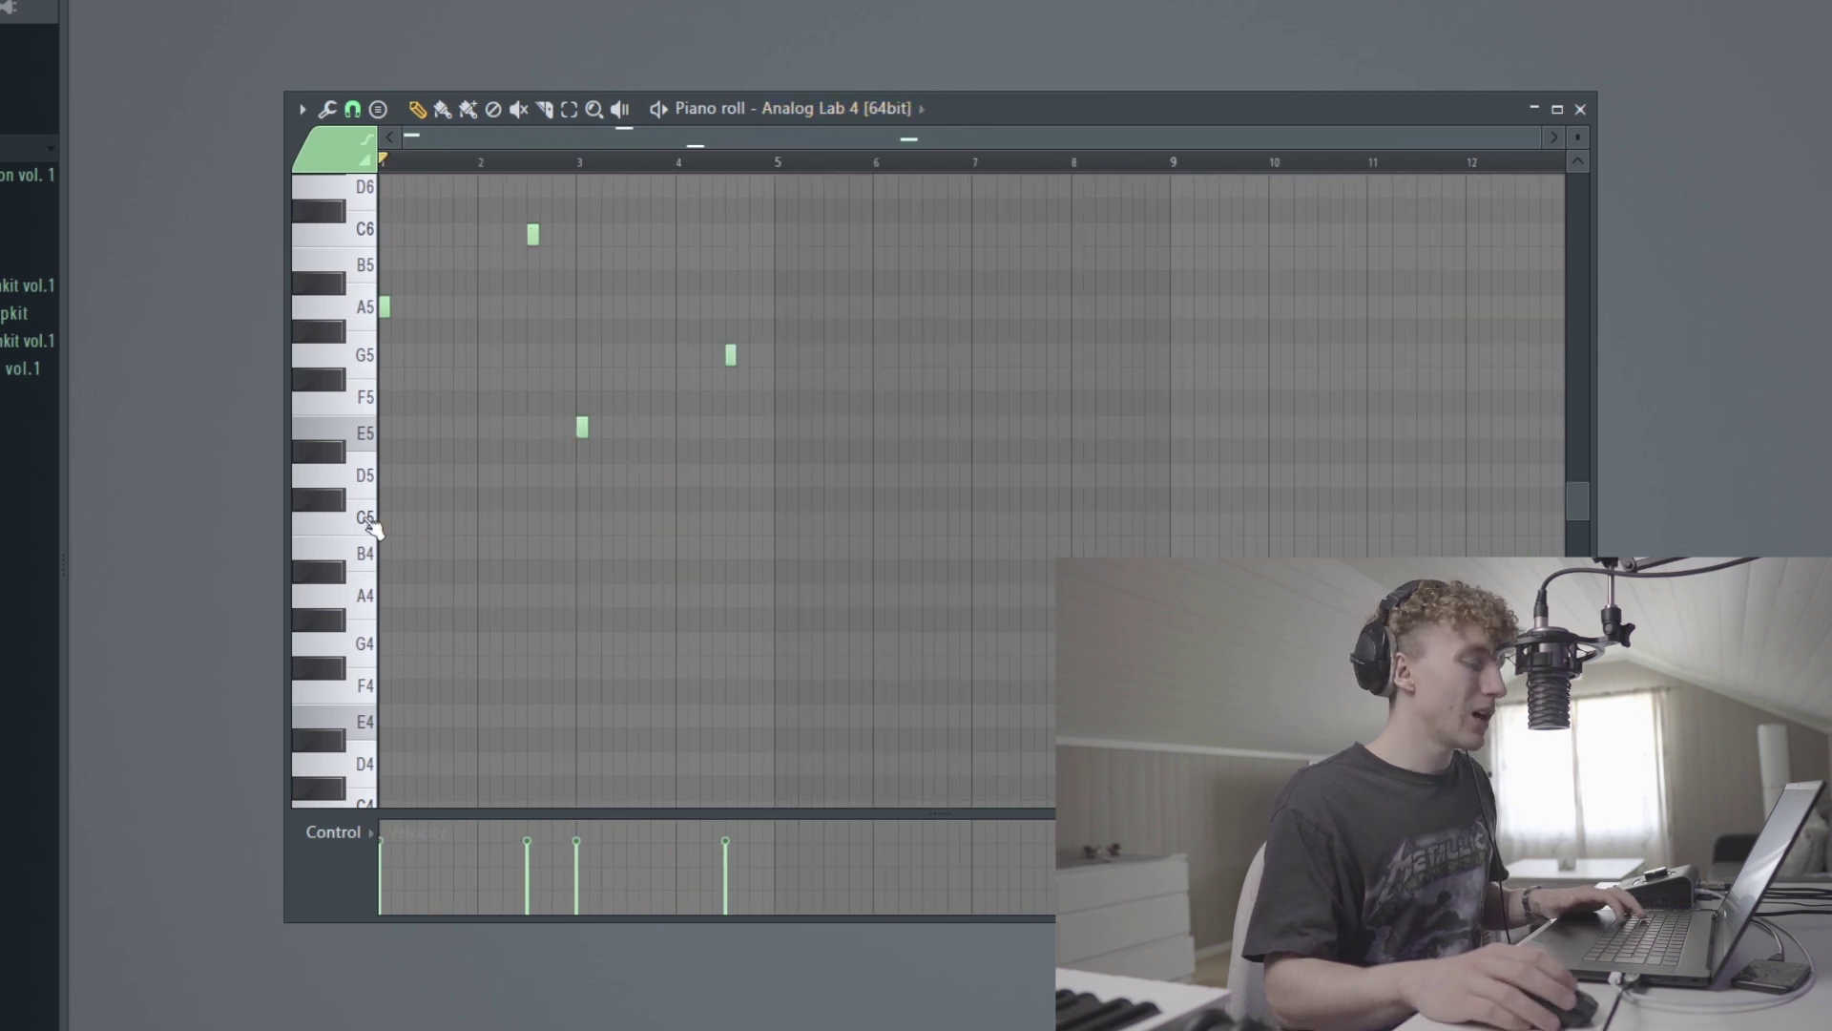
Step: Examine the four-note Analog Lab 4 pattern in the piano roll and play it back
scroll(392, 482, up, 3)
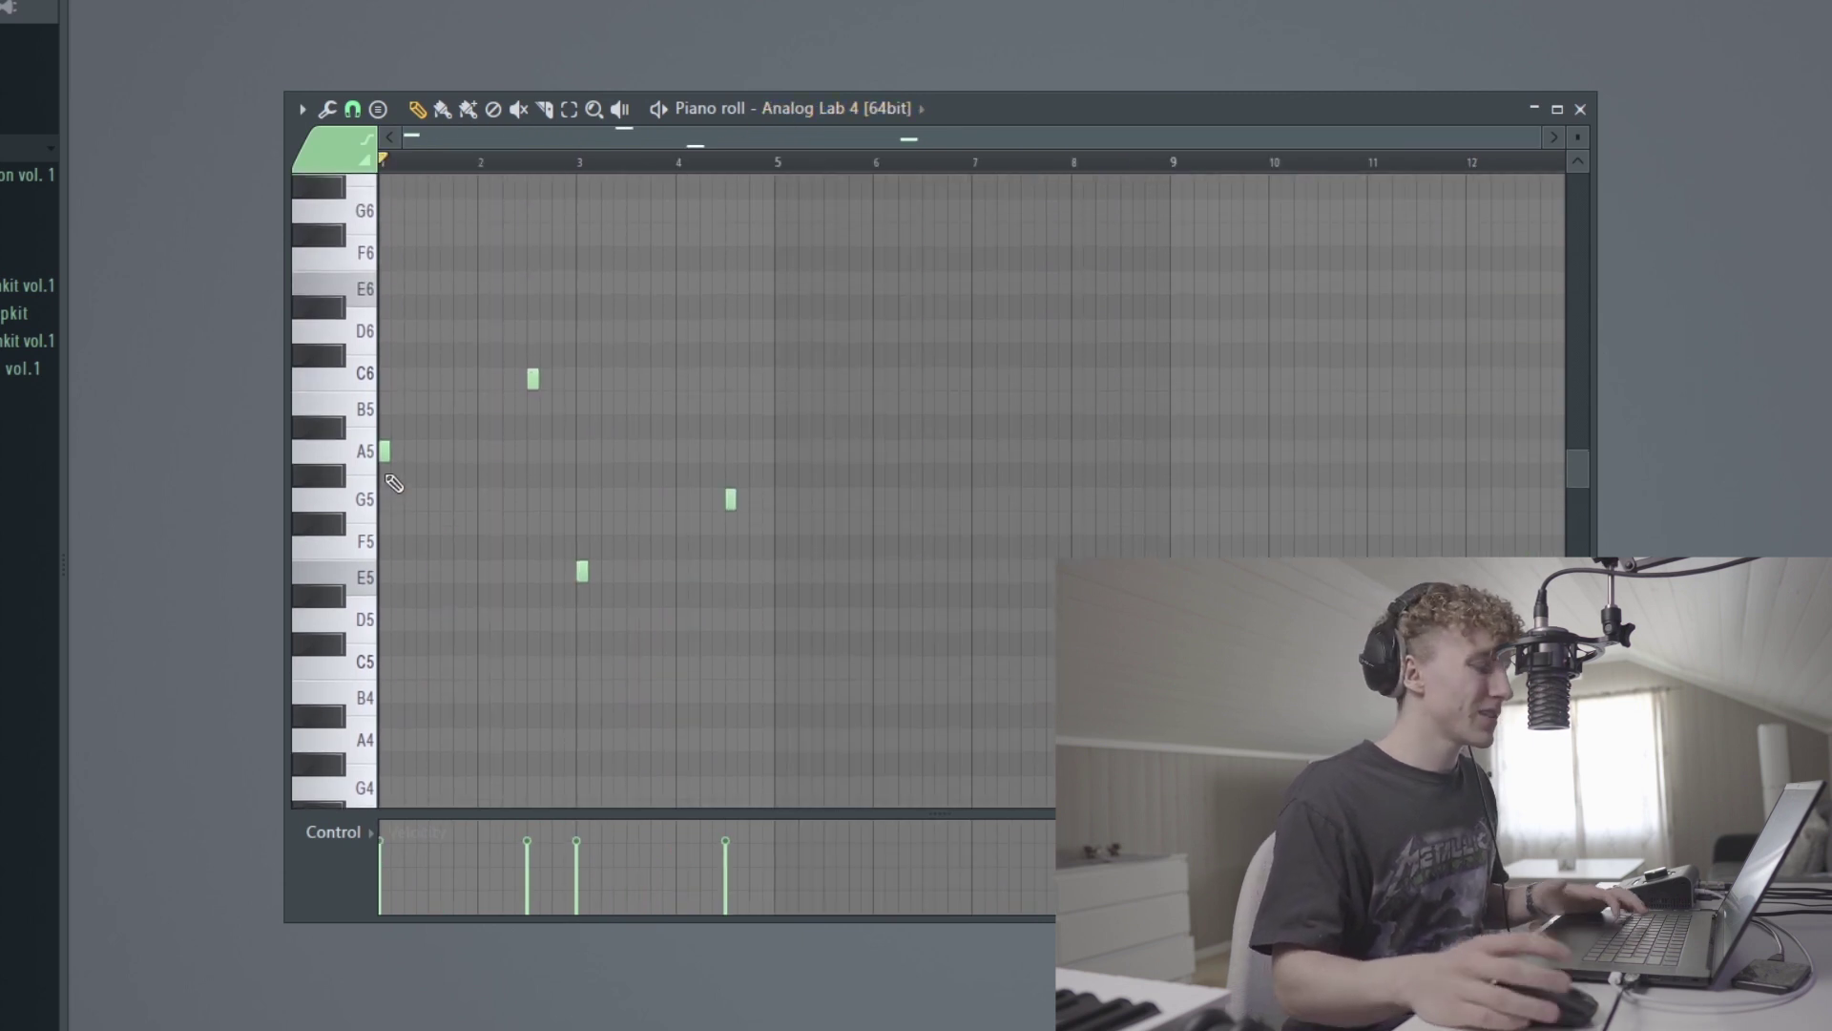
scroll(375, 485, up, 3)
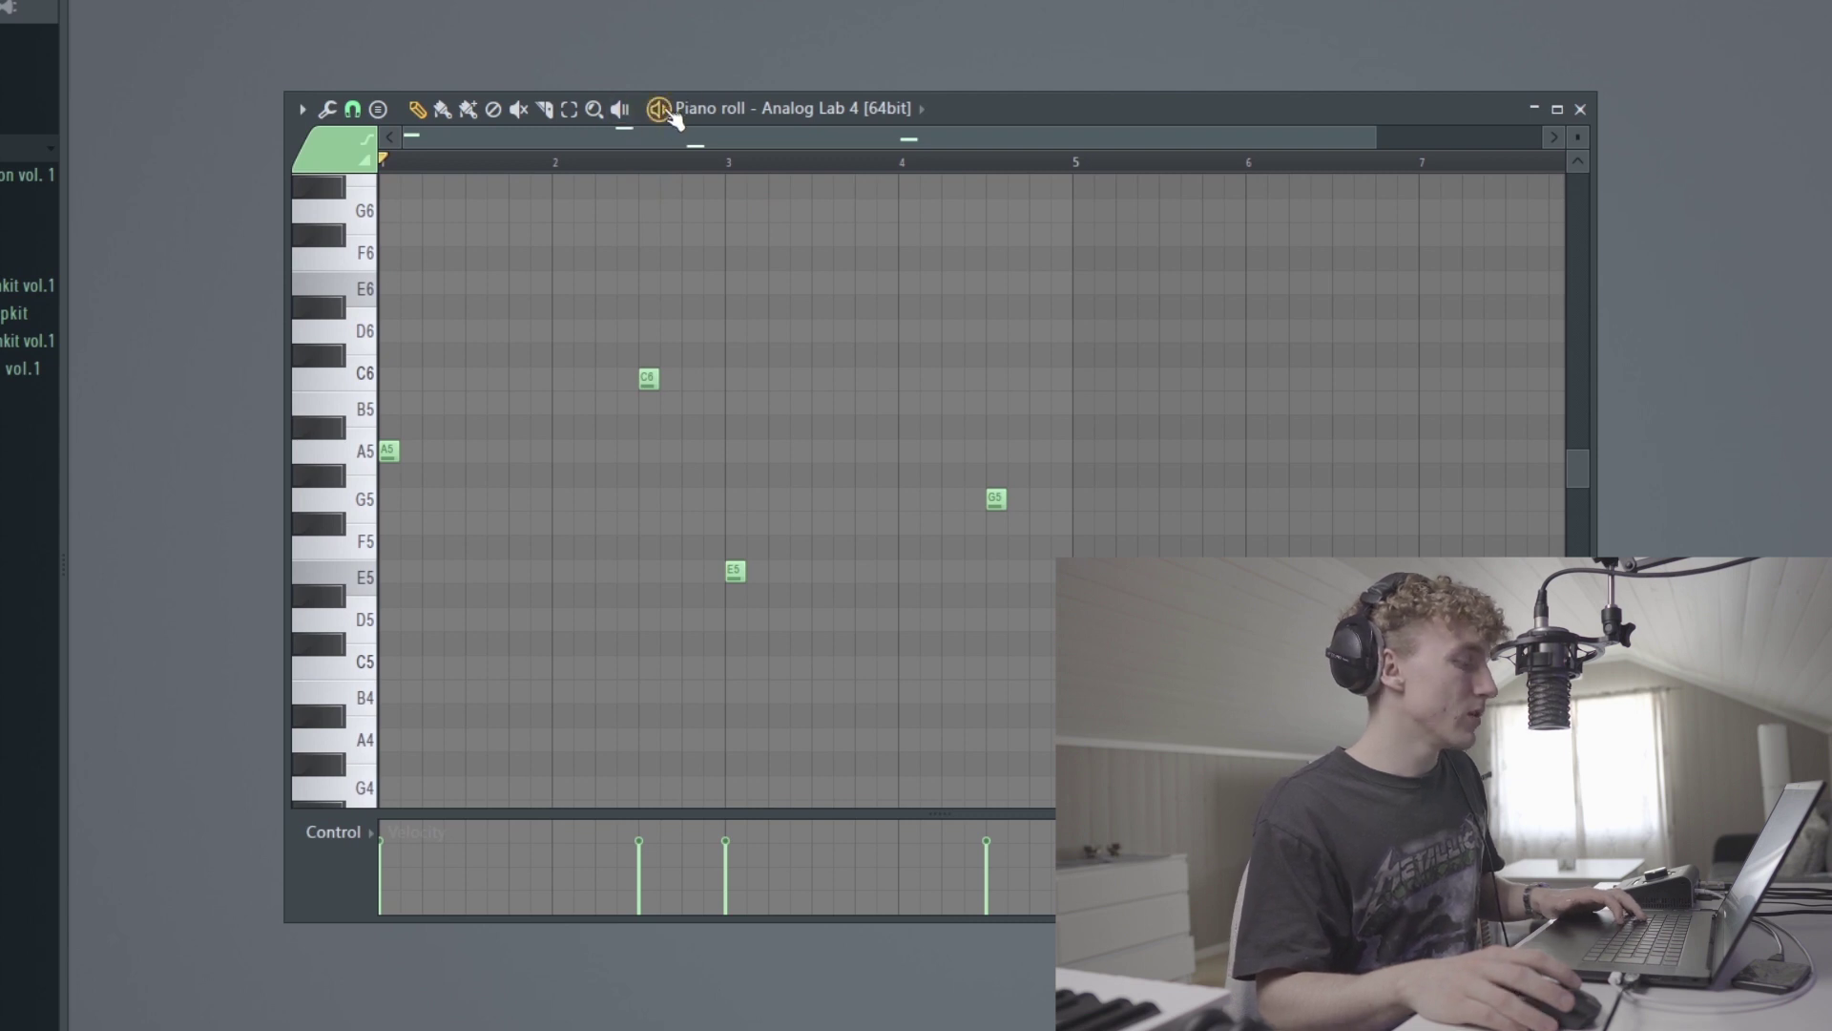
key(space)
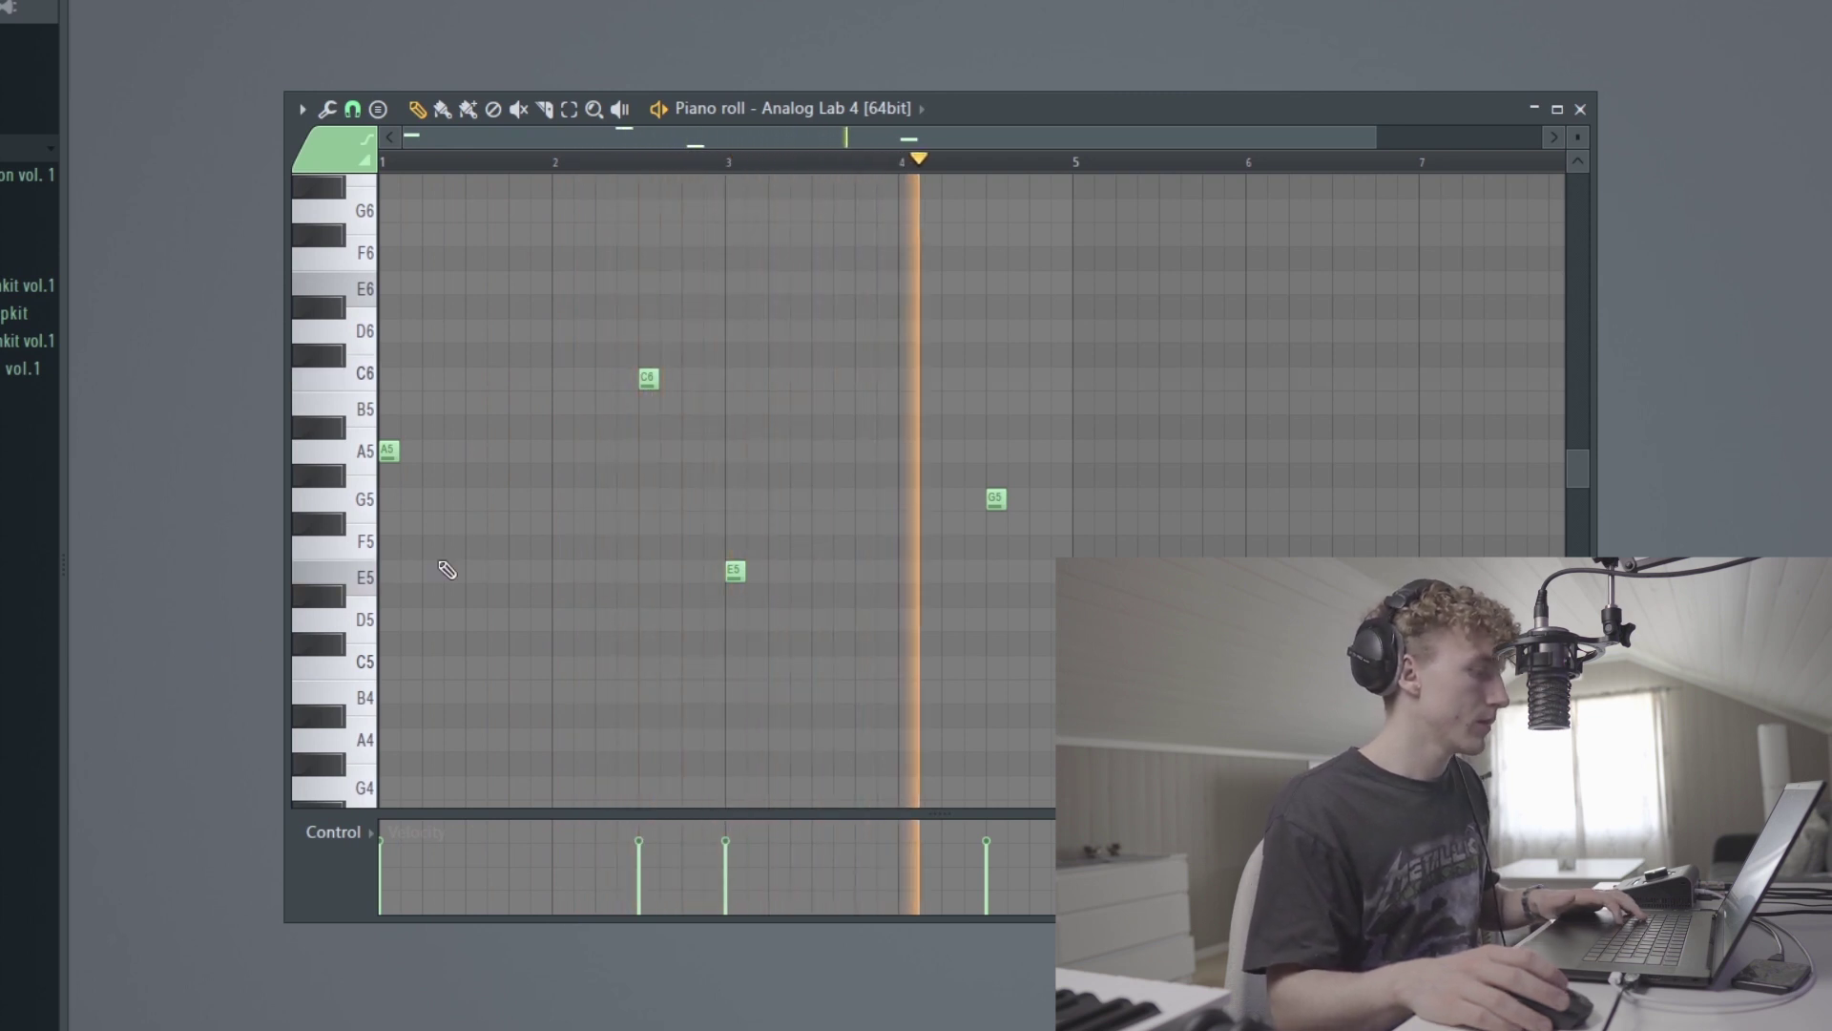
key(space)
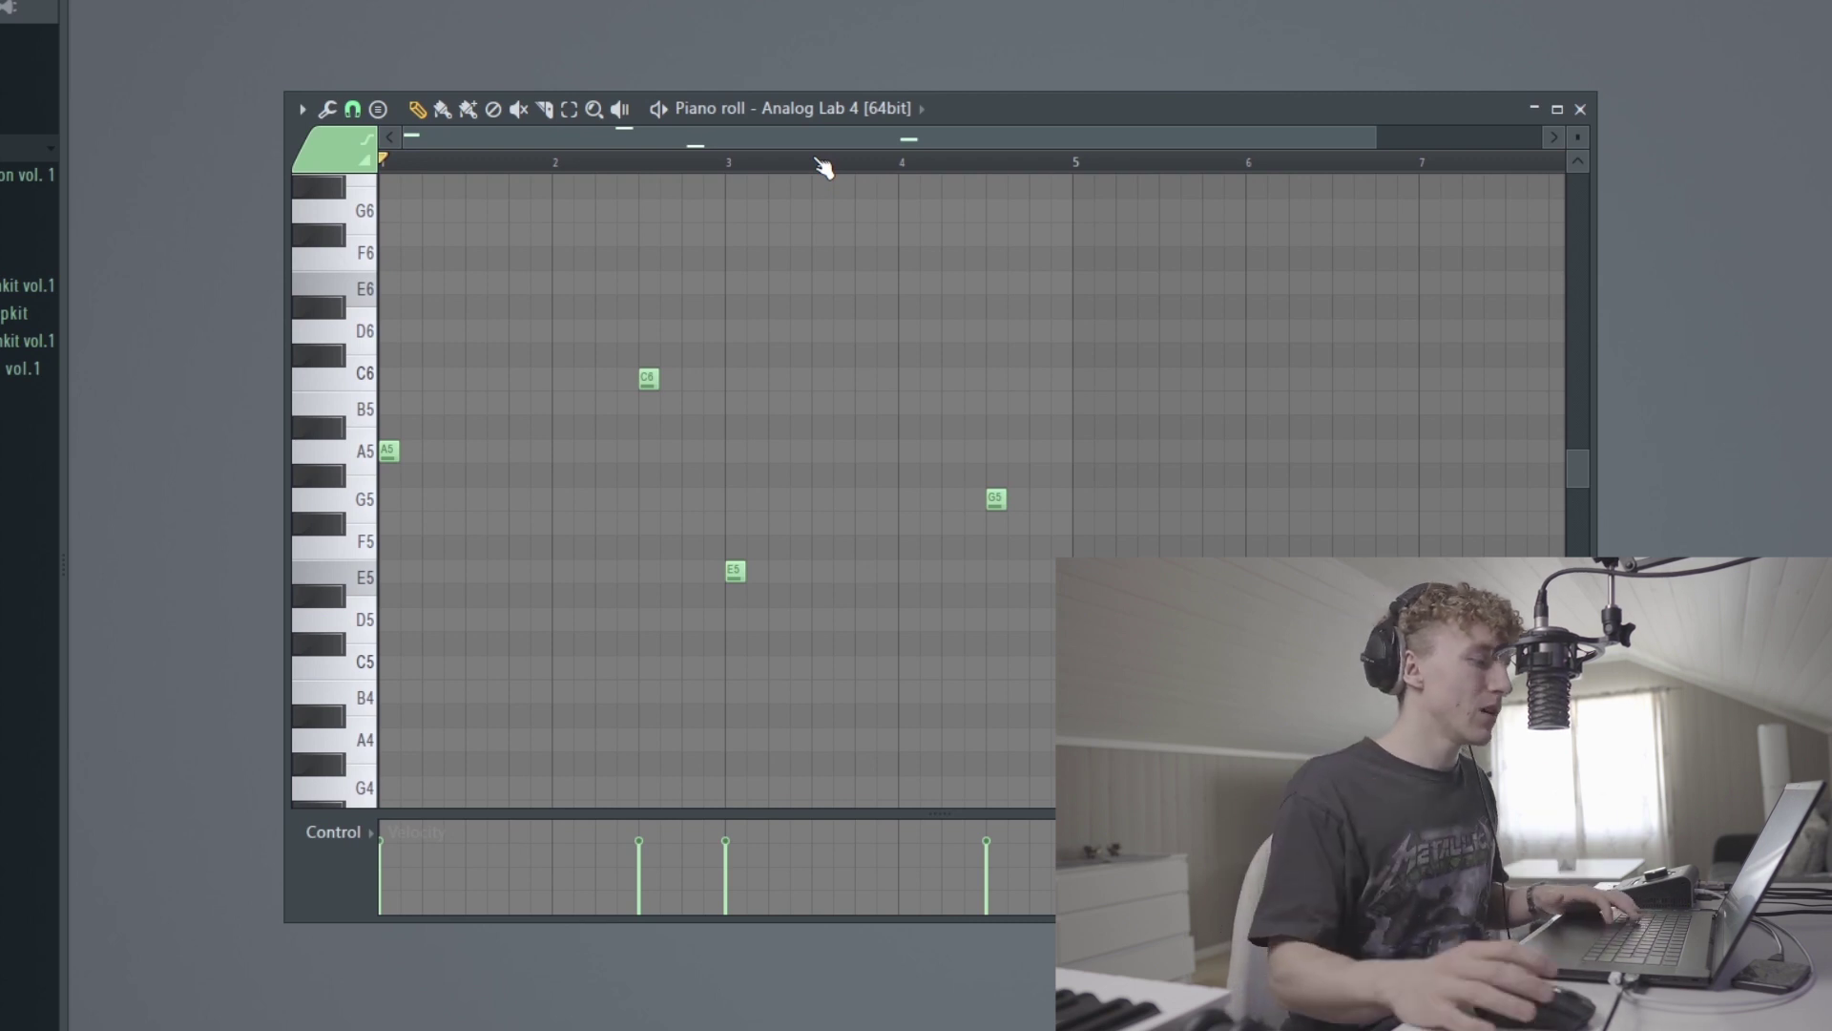
Step: Inspect the effects on the Analog Lab 4 mixer insert, including ShaperBox 2 and Fruity parametric EQ 2
key(F9)
click(1827, 175)
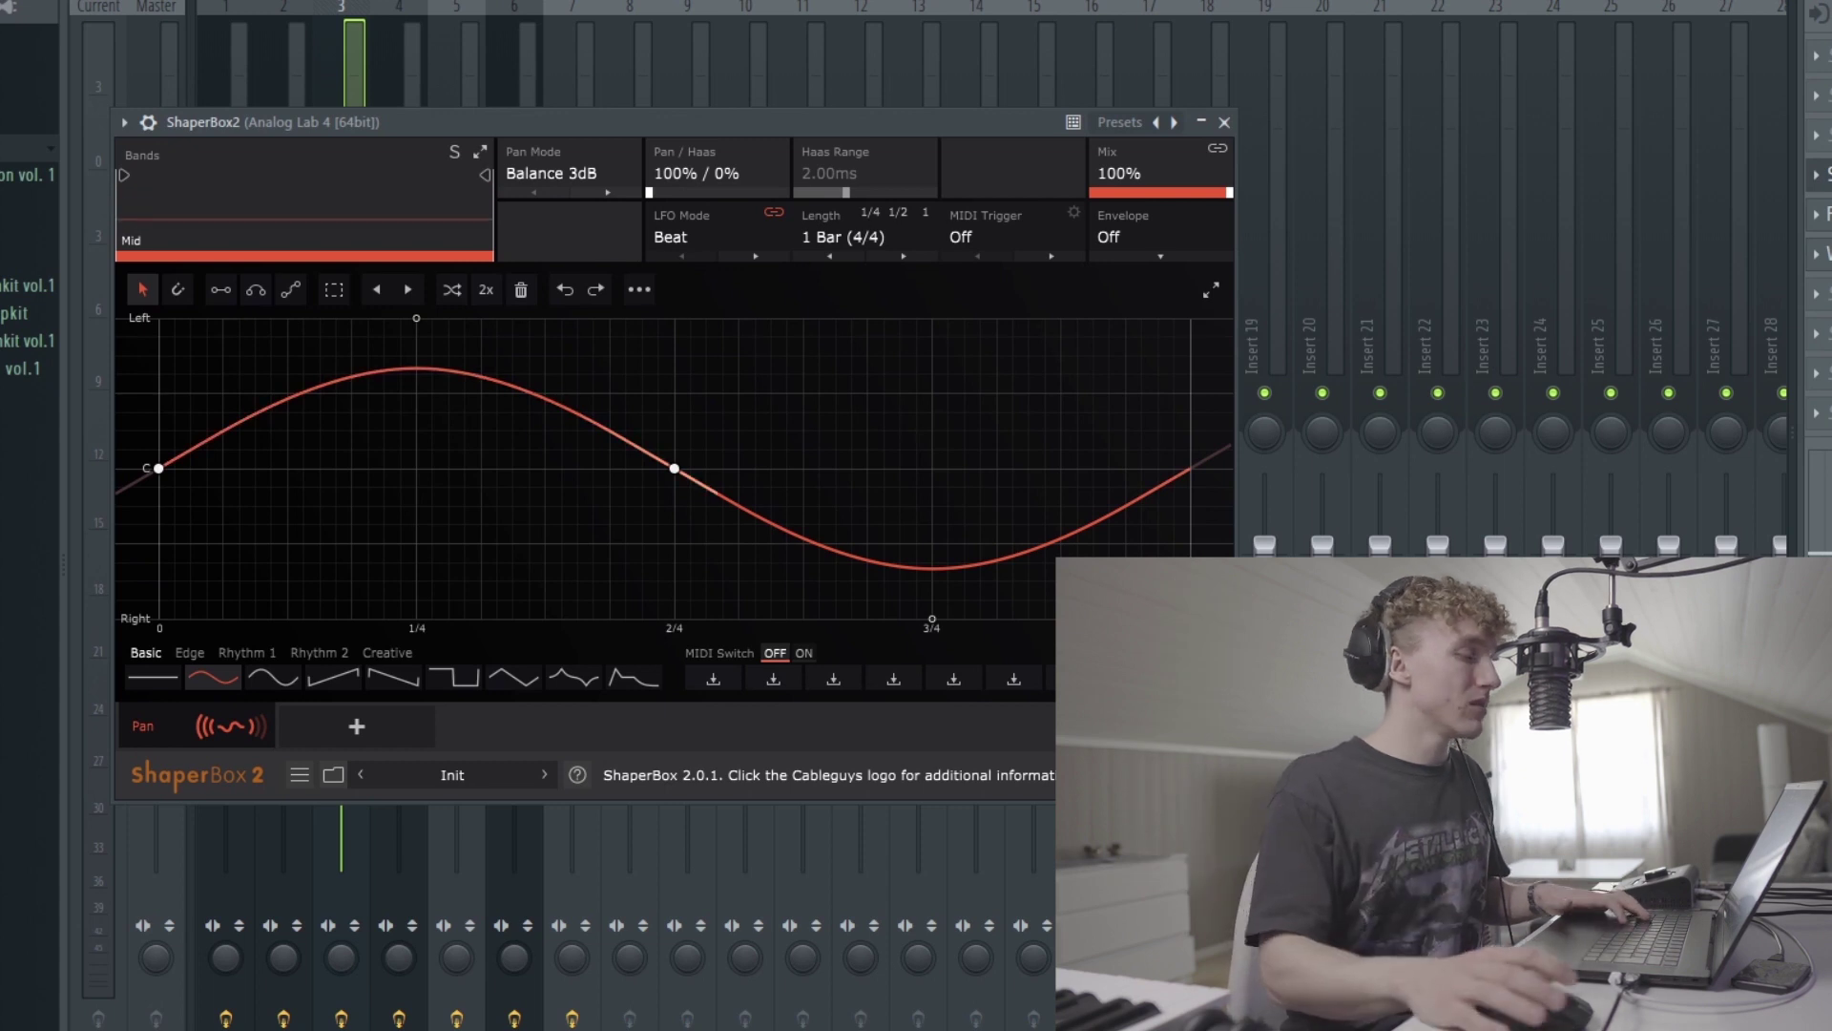
click(1827, 215)
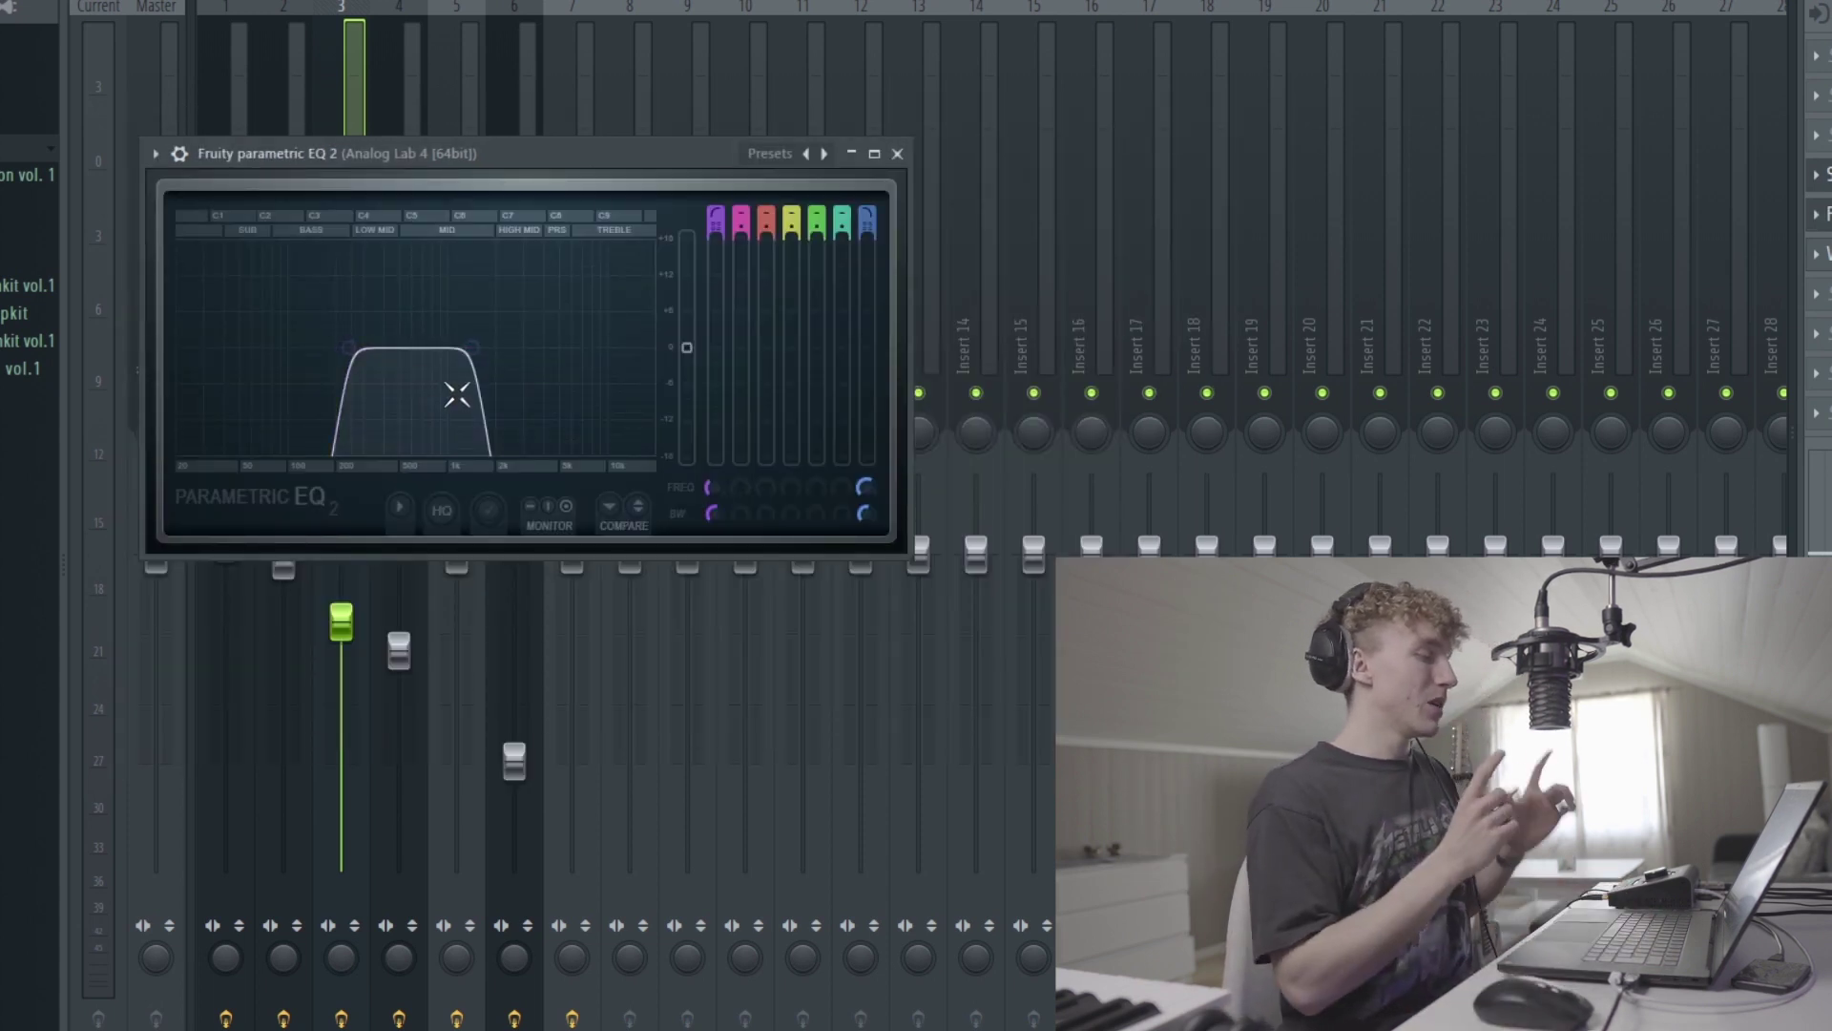
click(1827, 254)
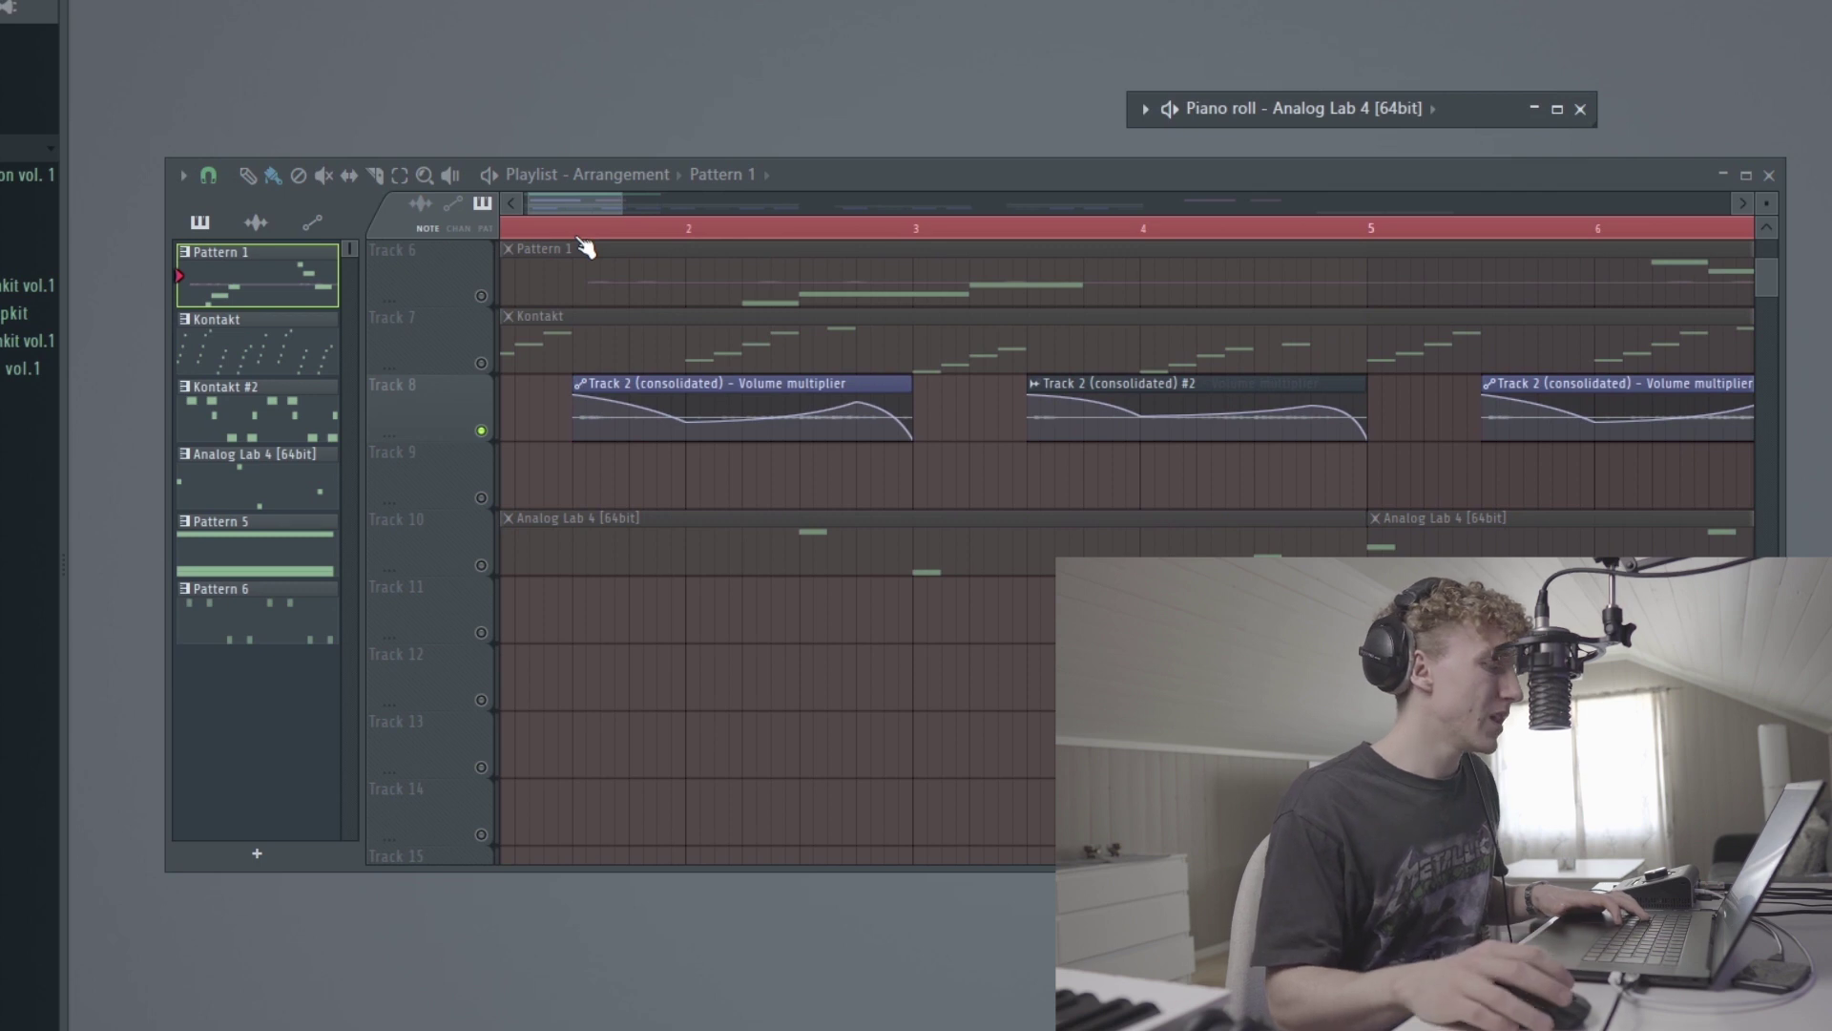
Step: Play the soloed audio clip on Track 8 from where it starts in bar 1
click(578, 237)
key(space)
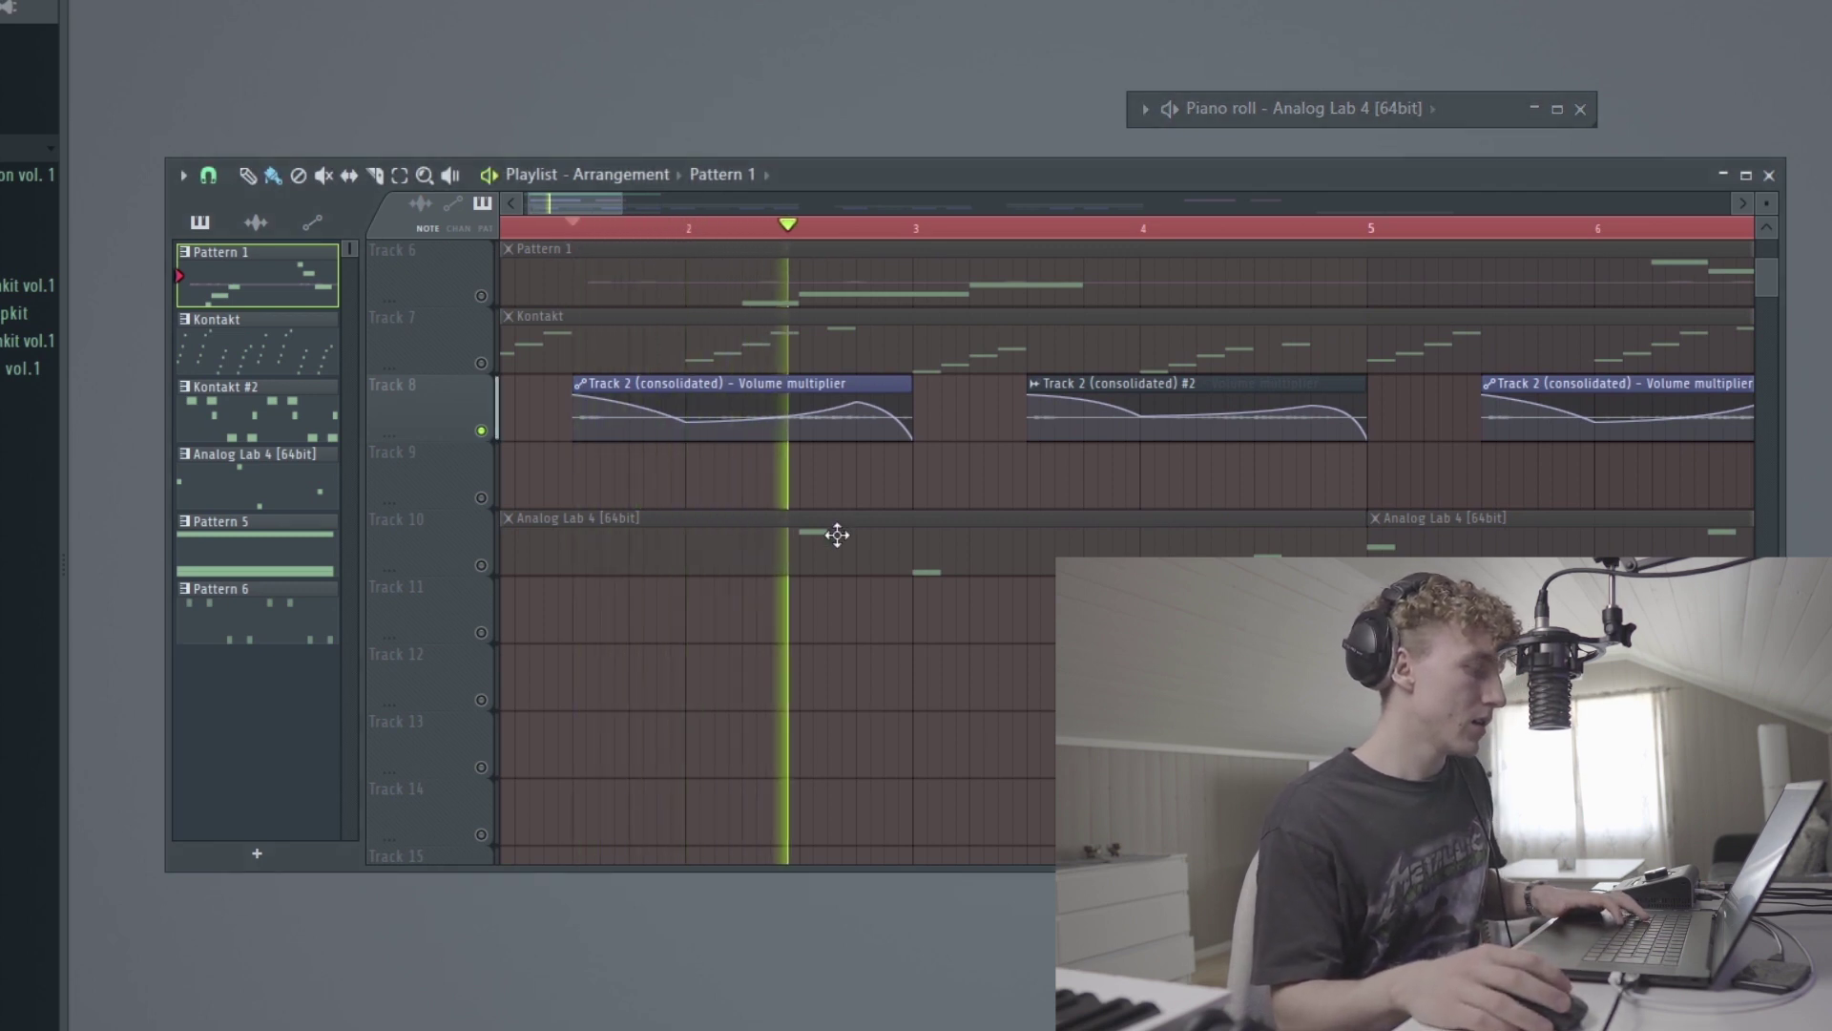
key(space)
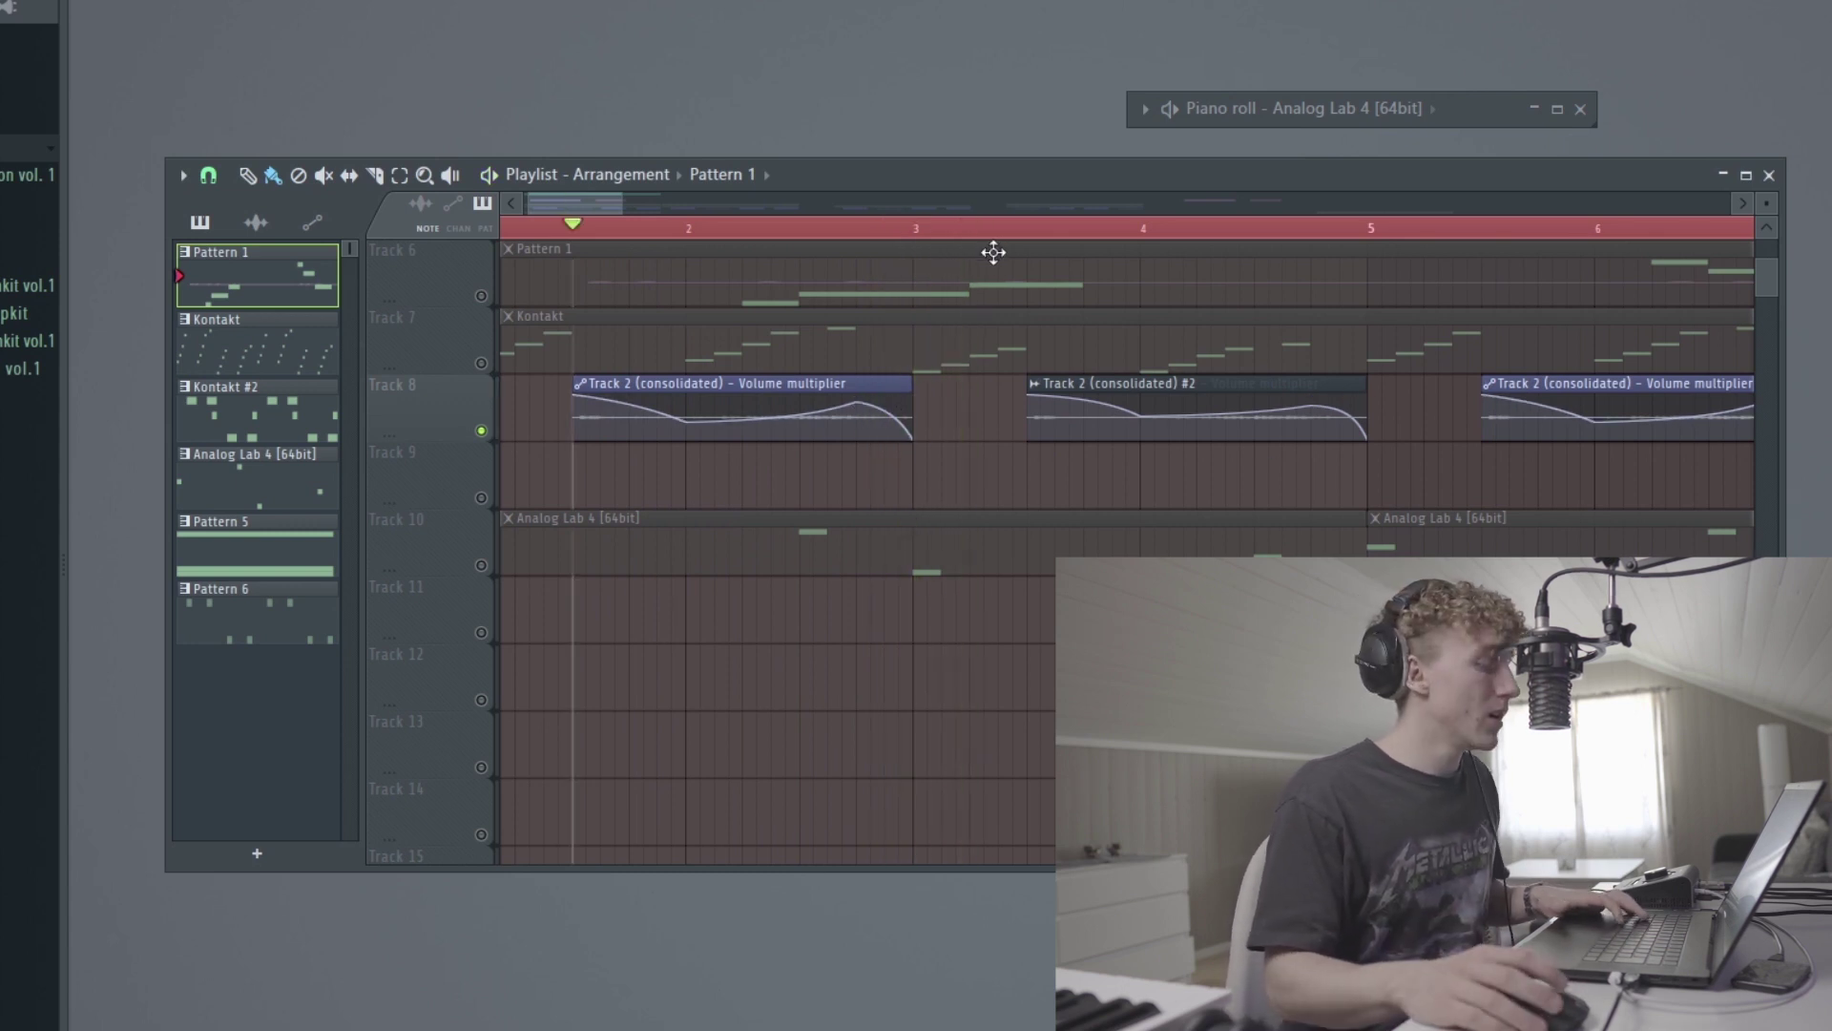
Step: Unmute the Kontakt layer on Track 7, play it together with Track 8 from bar 1, and examine the clip's volume curve
scroll(517, 422, down, 2)
click(481, 362)
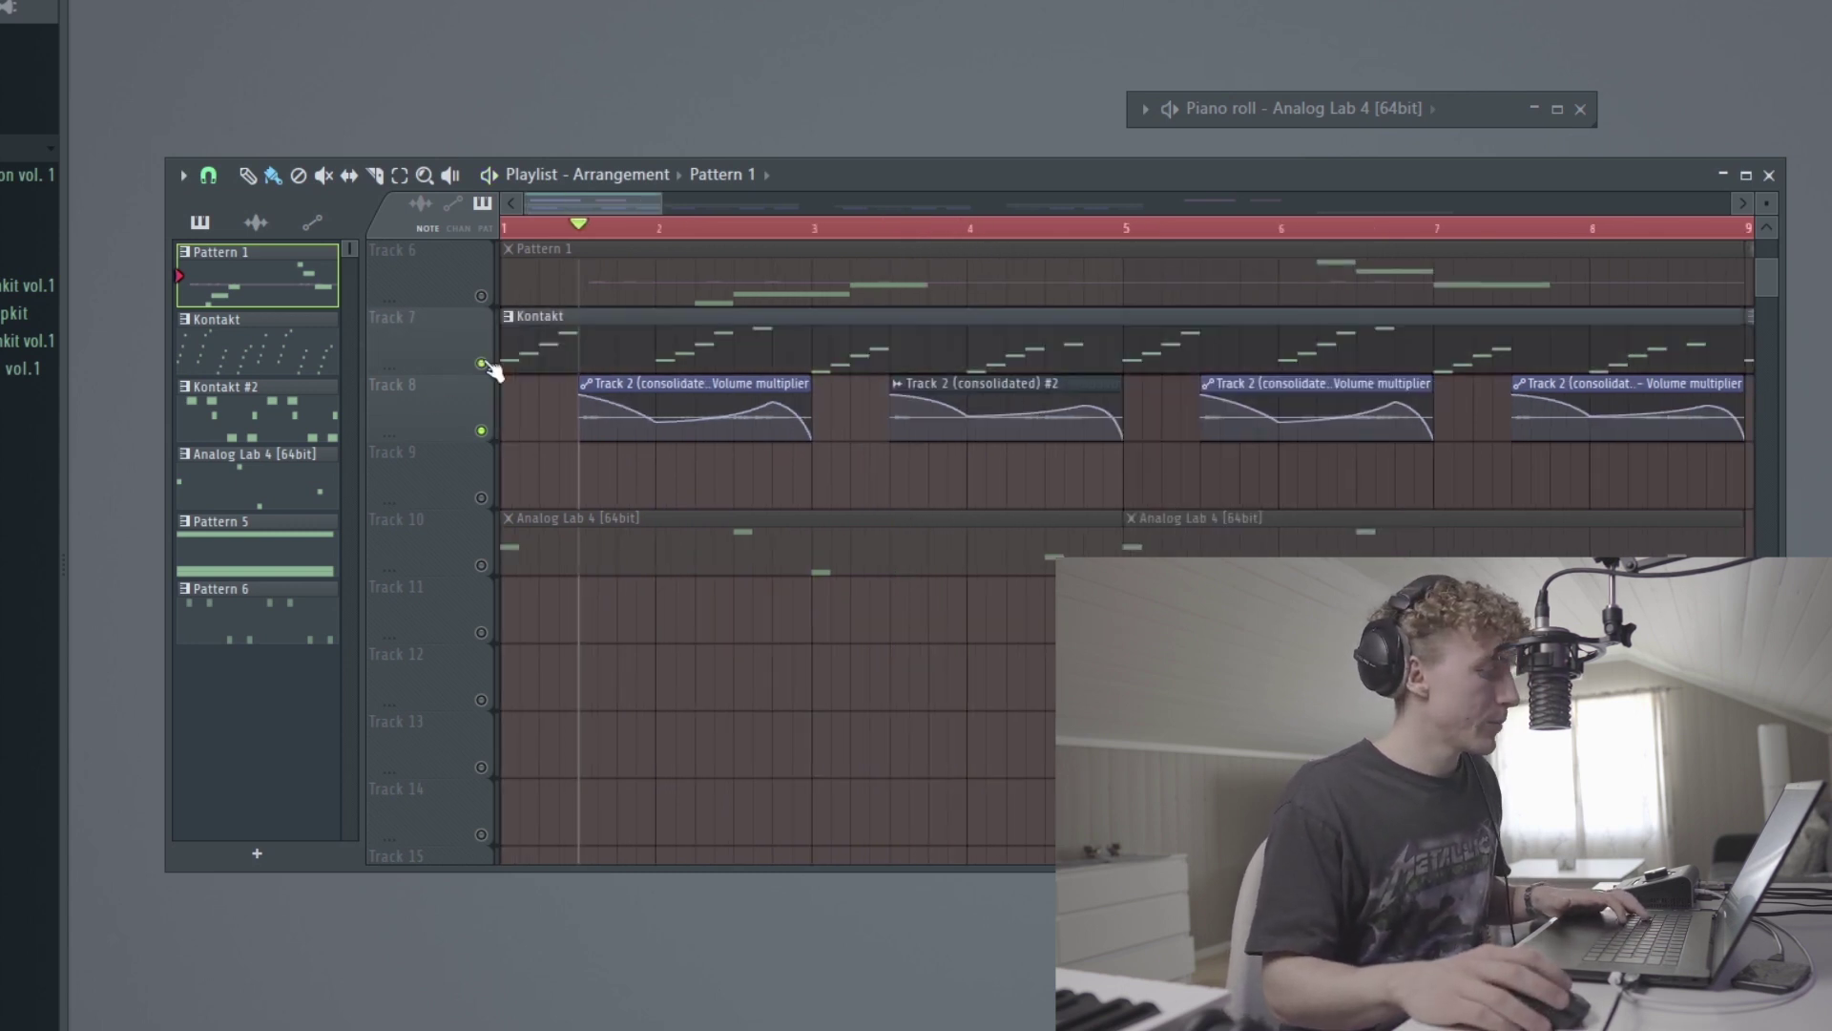
drag(610, 236, 51, 198)
scroll(883, 414, down, 2)
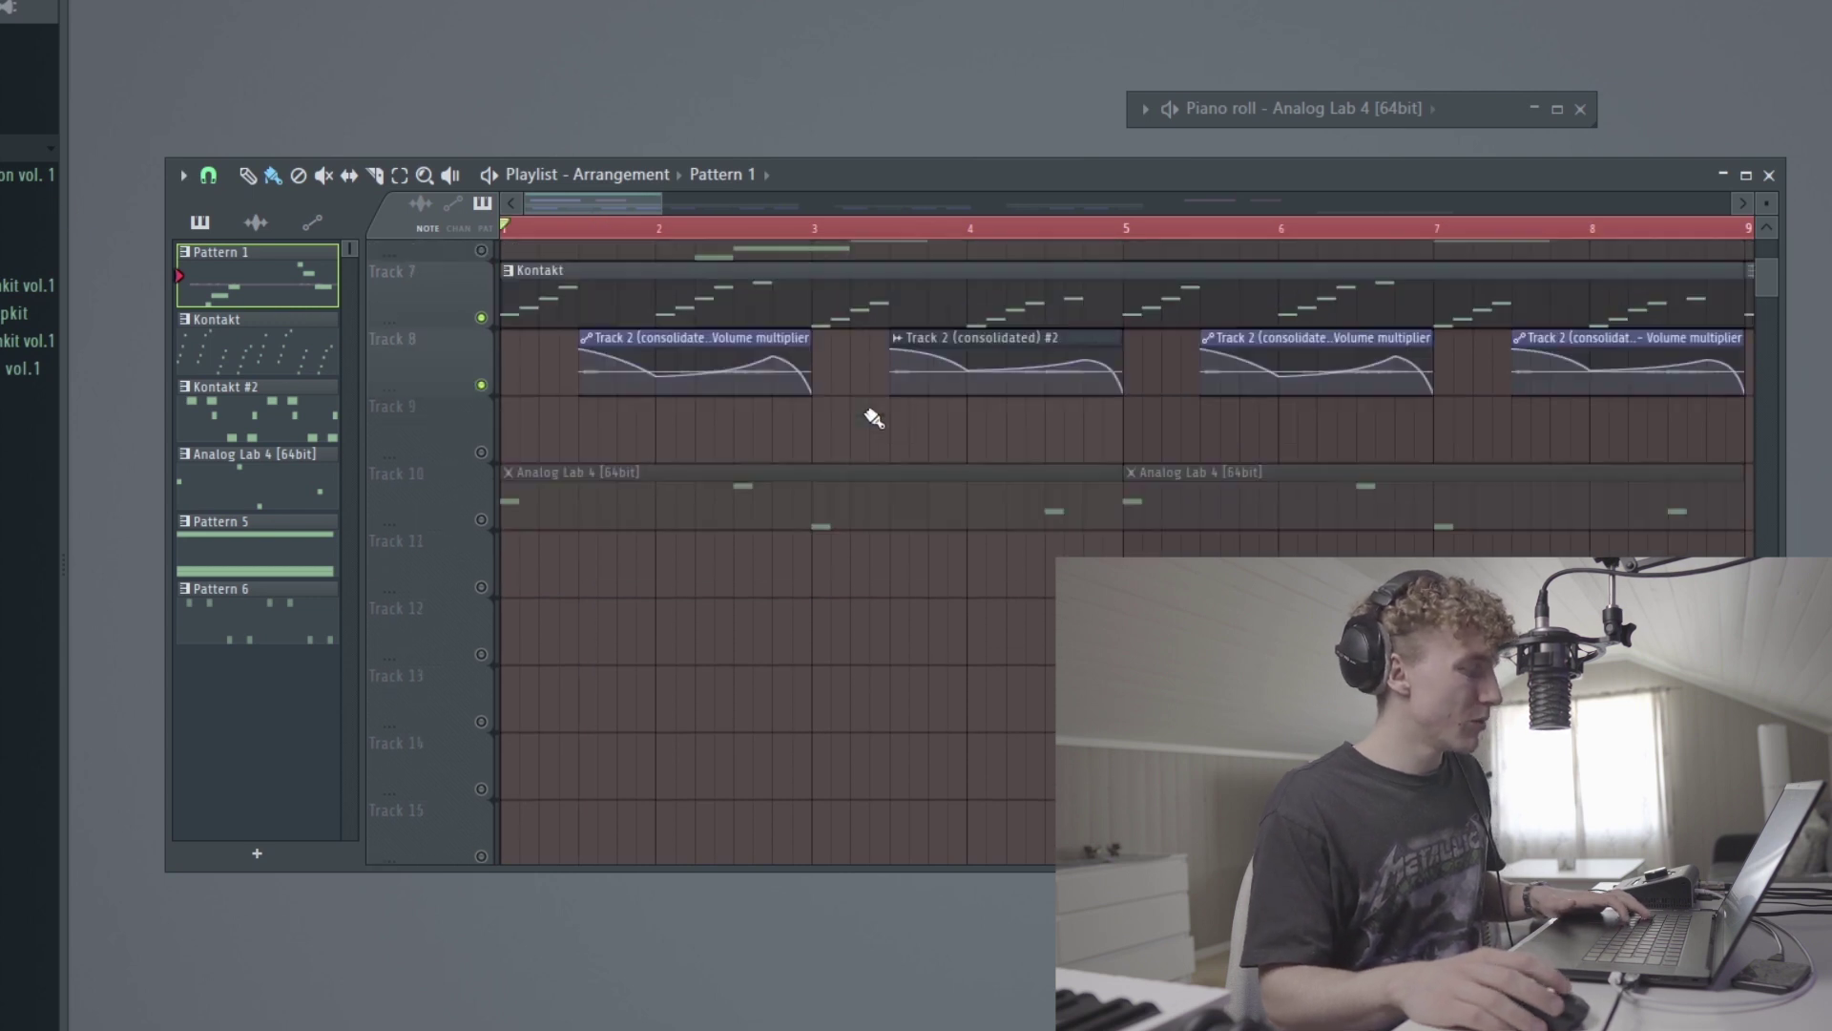
scroll(873, 415, up, 3)
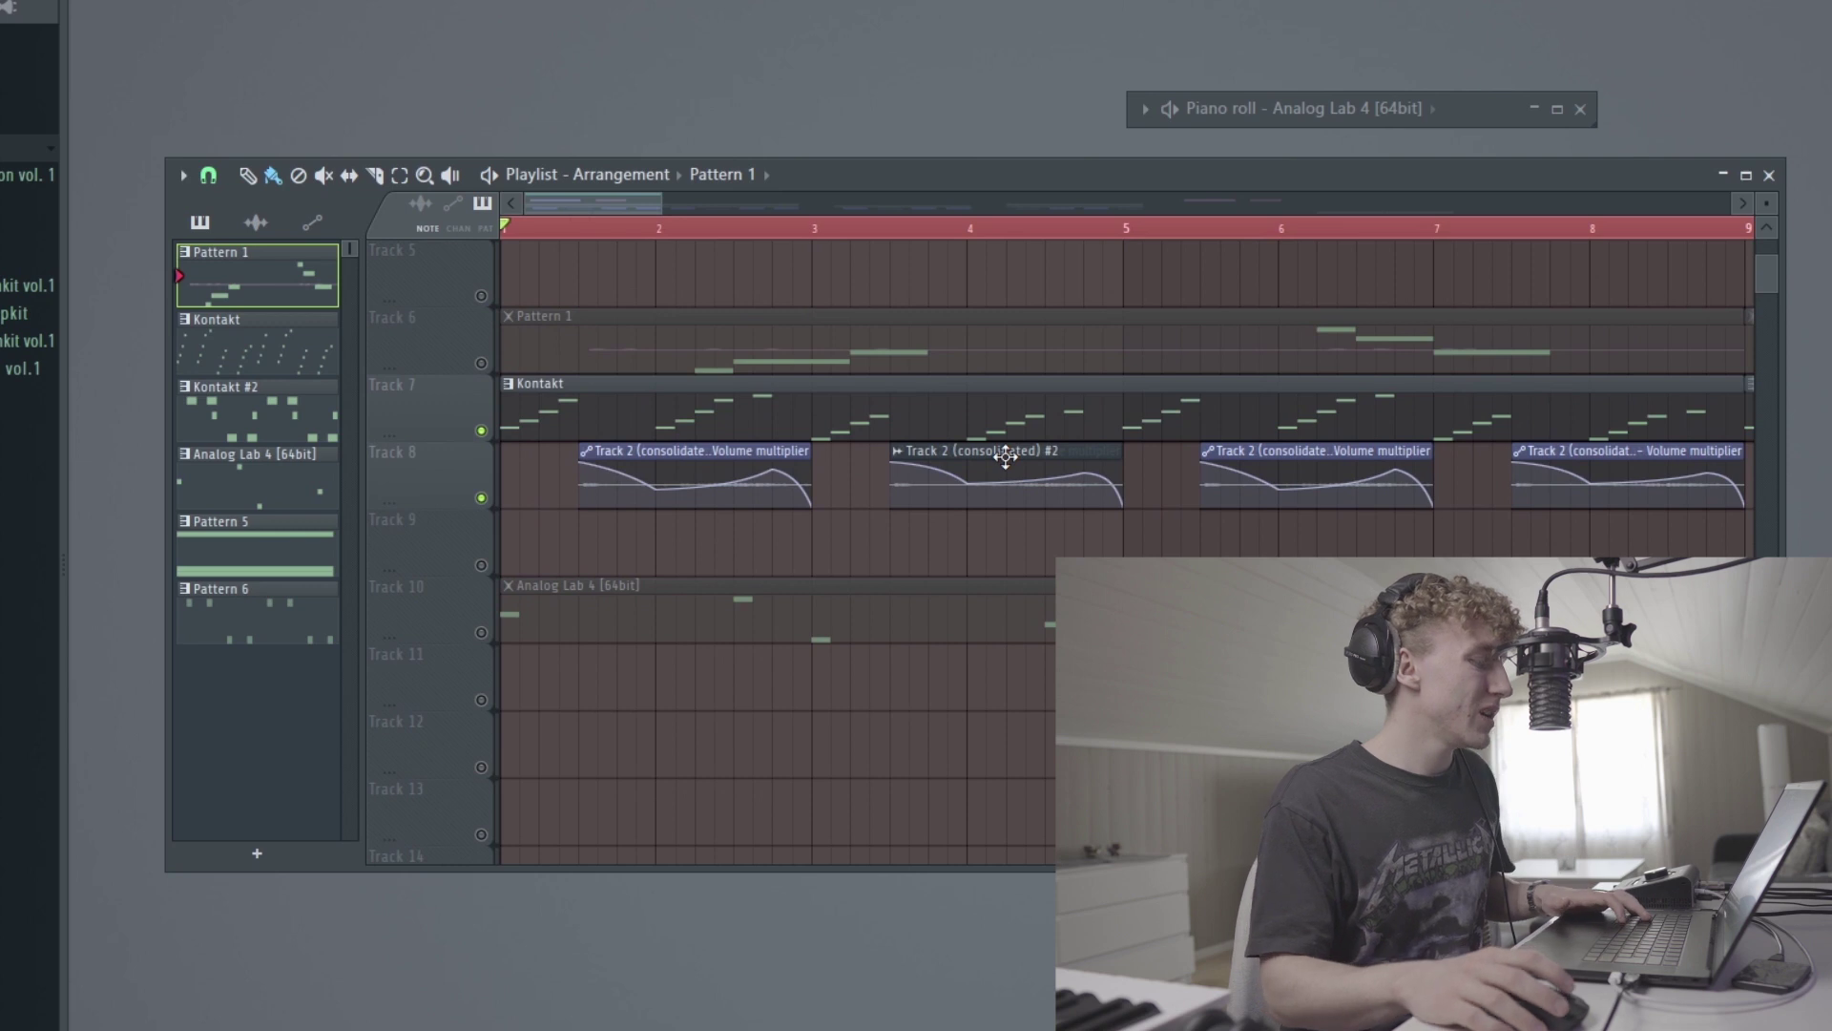
key(space)
scroll(998, 525, down, 2)
scroll(1124, 535, up, 1)
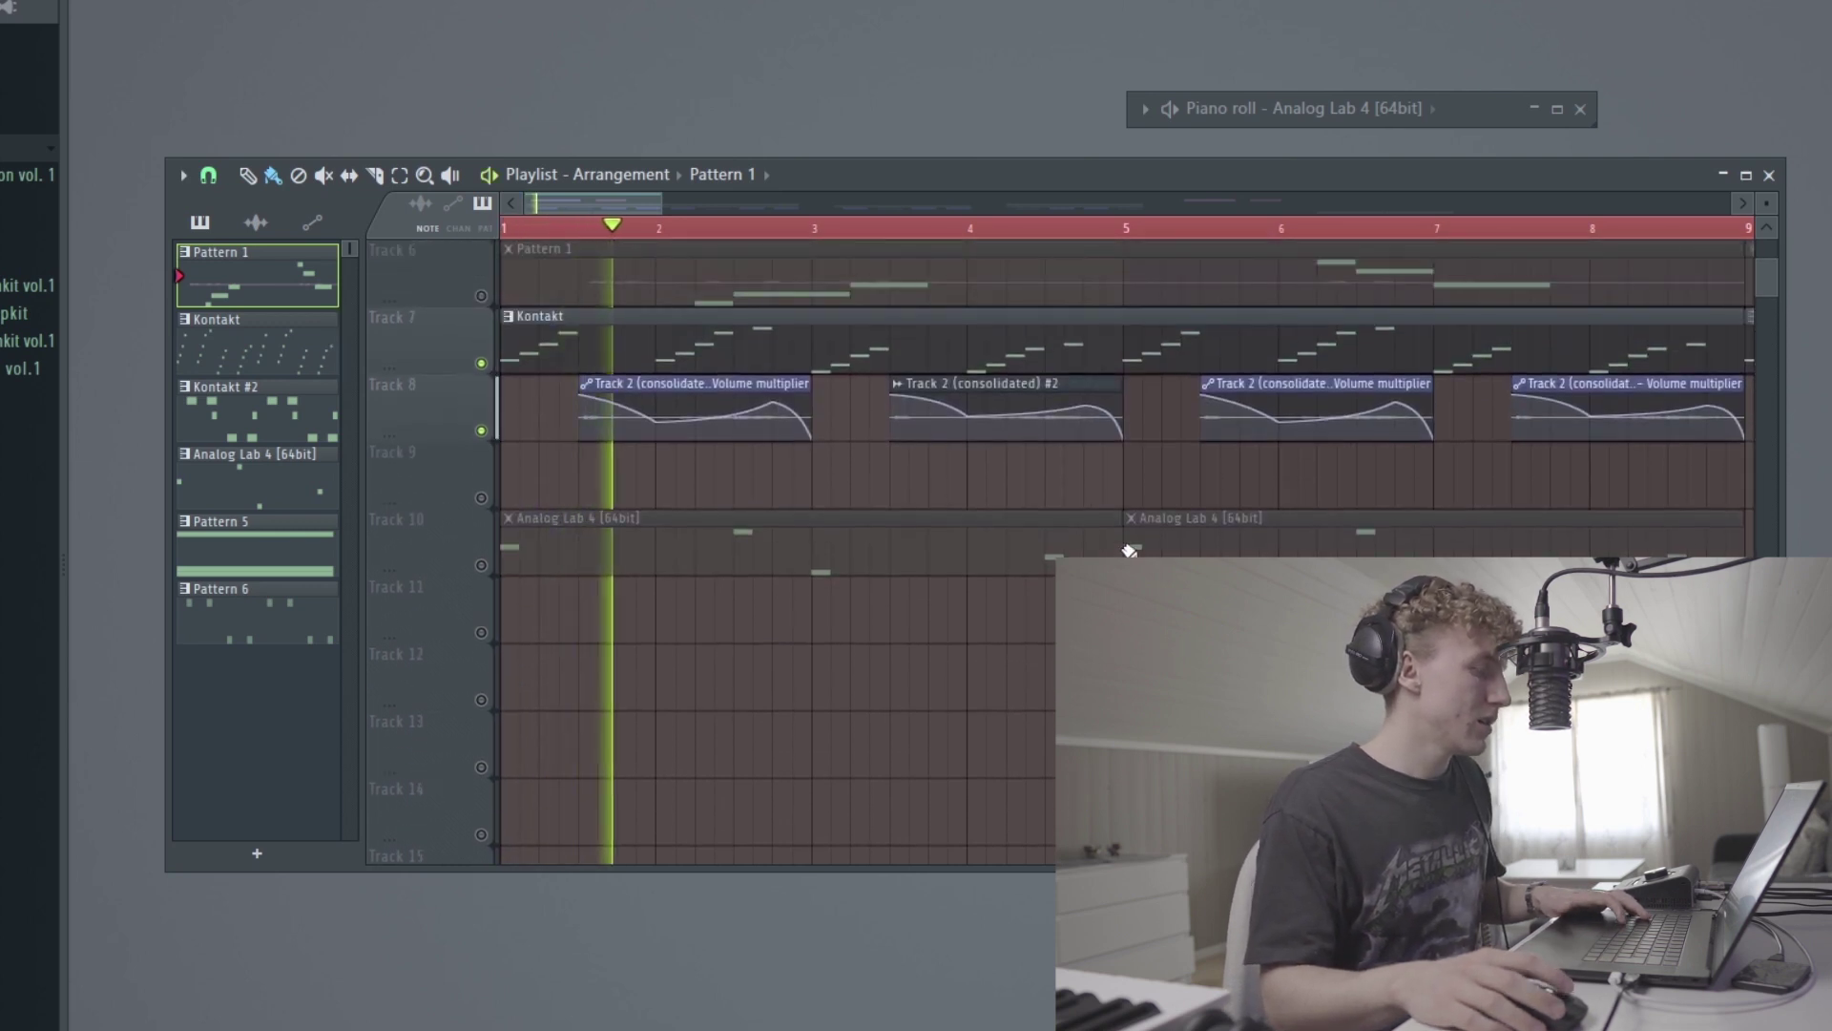
scroll(1129, 544, down, 1)
scroll(1129, 544, up, 1)
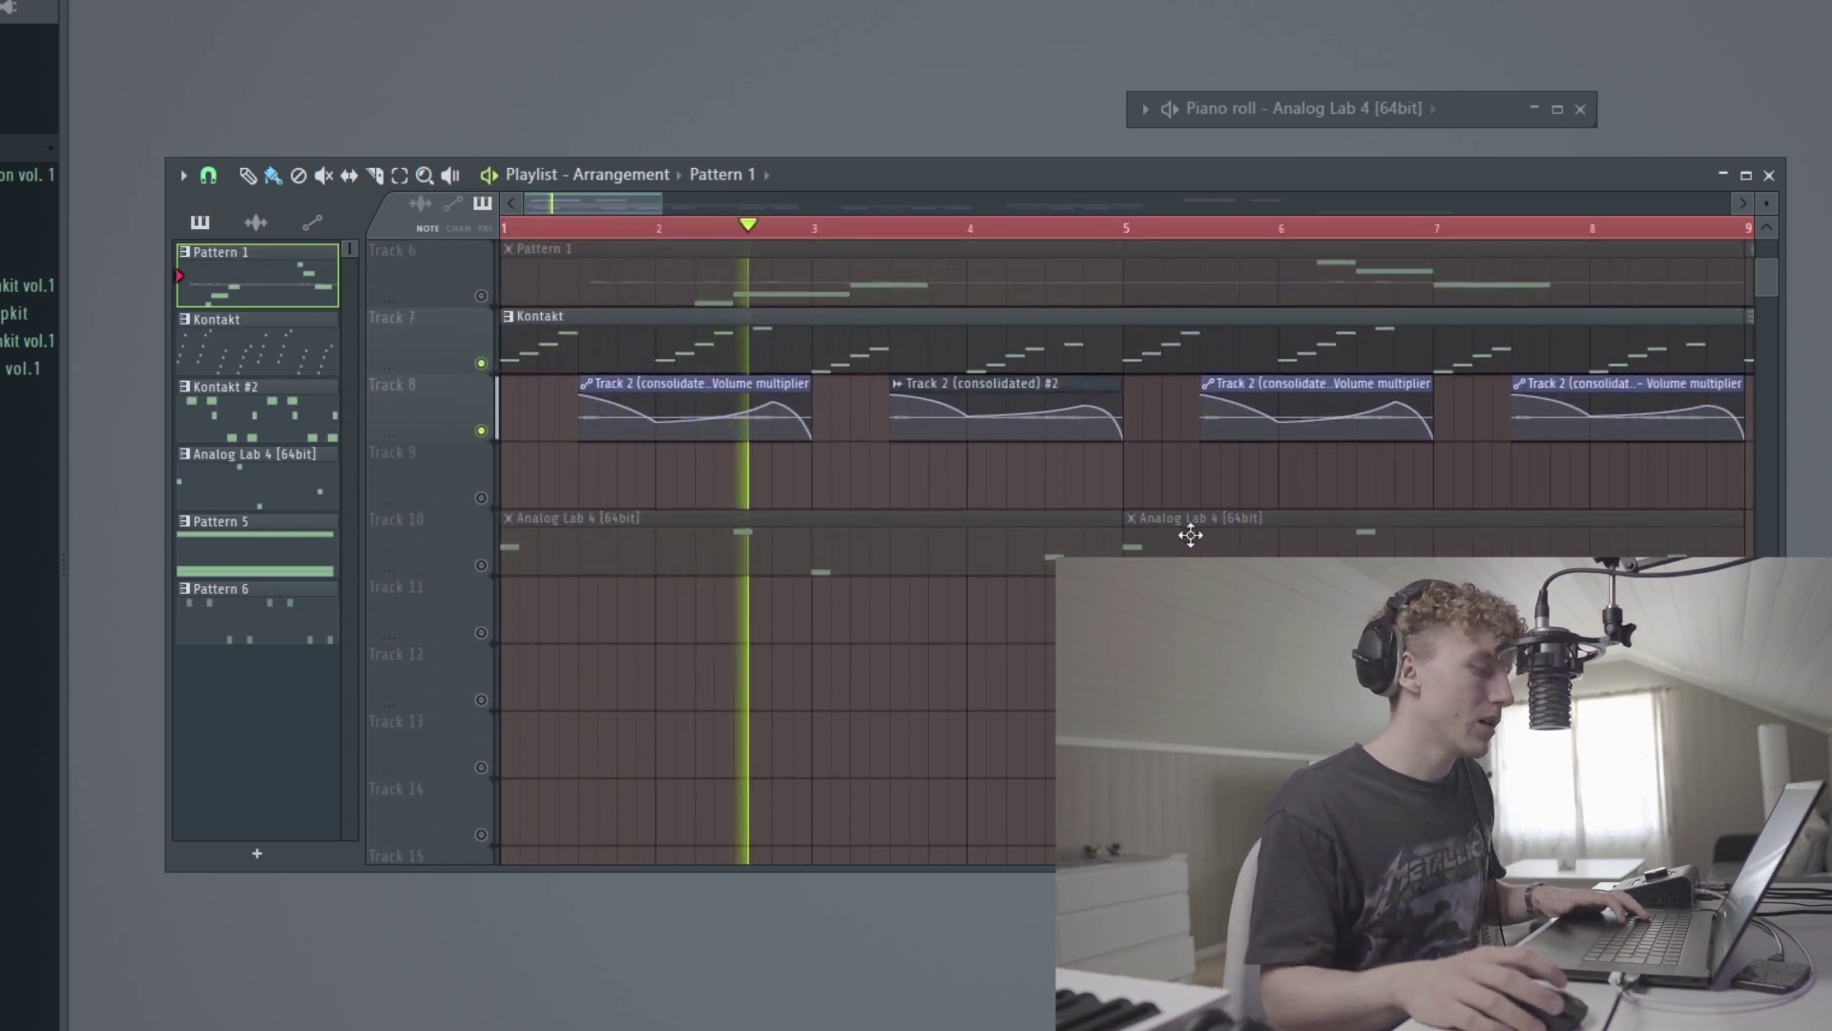
key(space)
scroll(520, 426, up, 3)
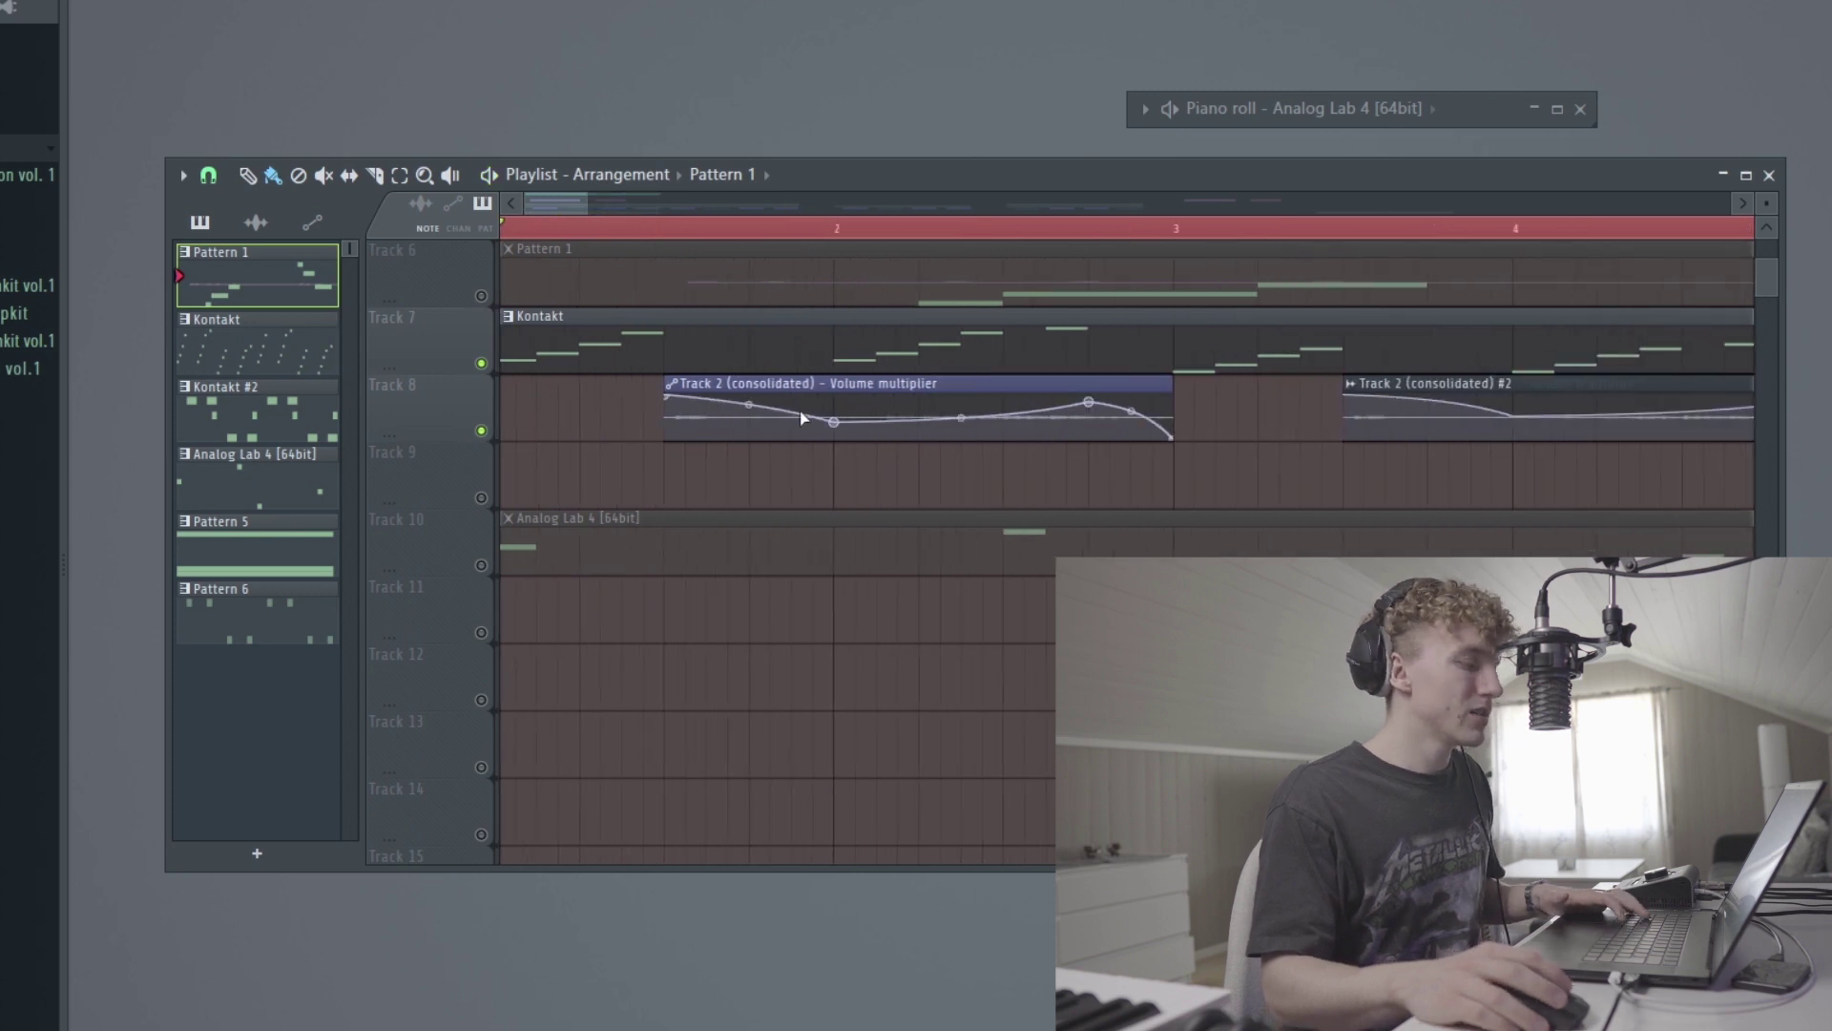
scroll(974, 487, down, 1)
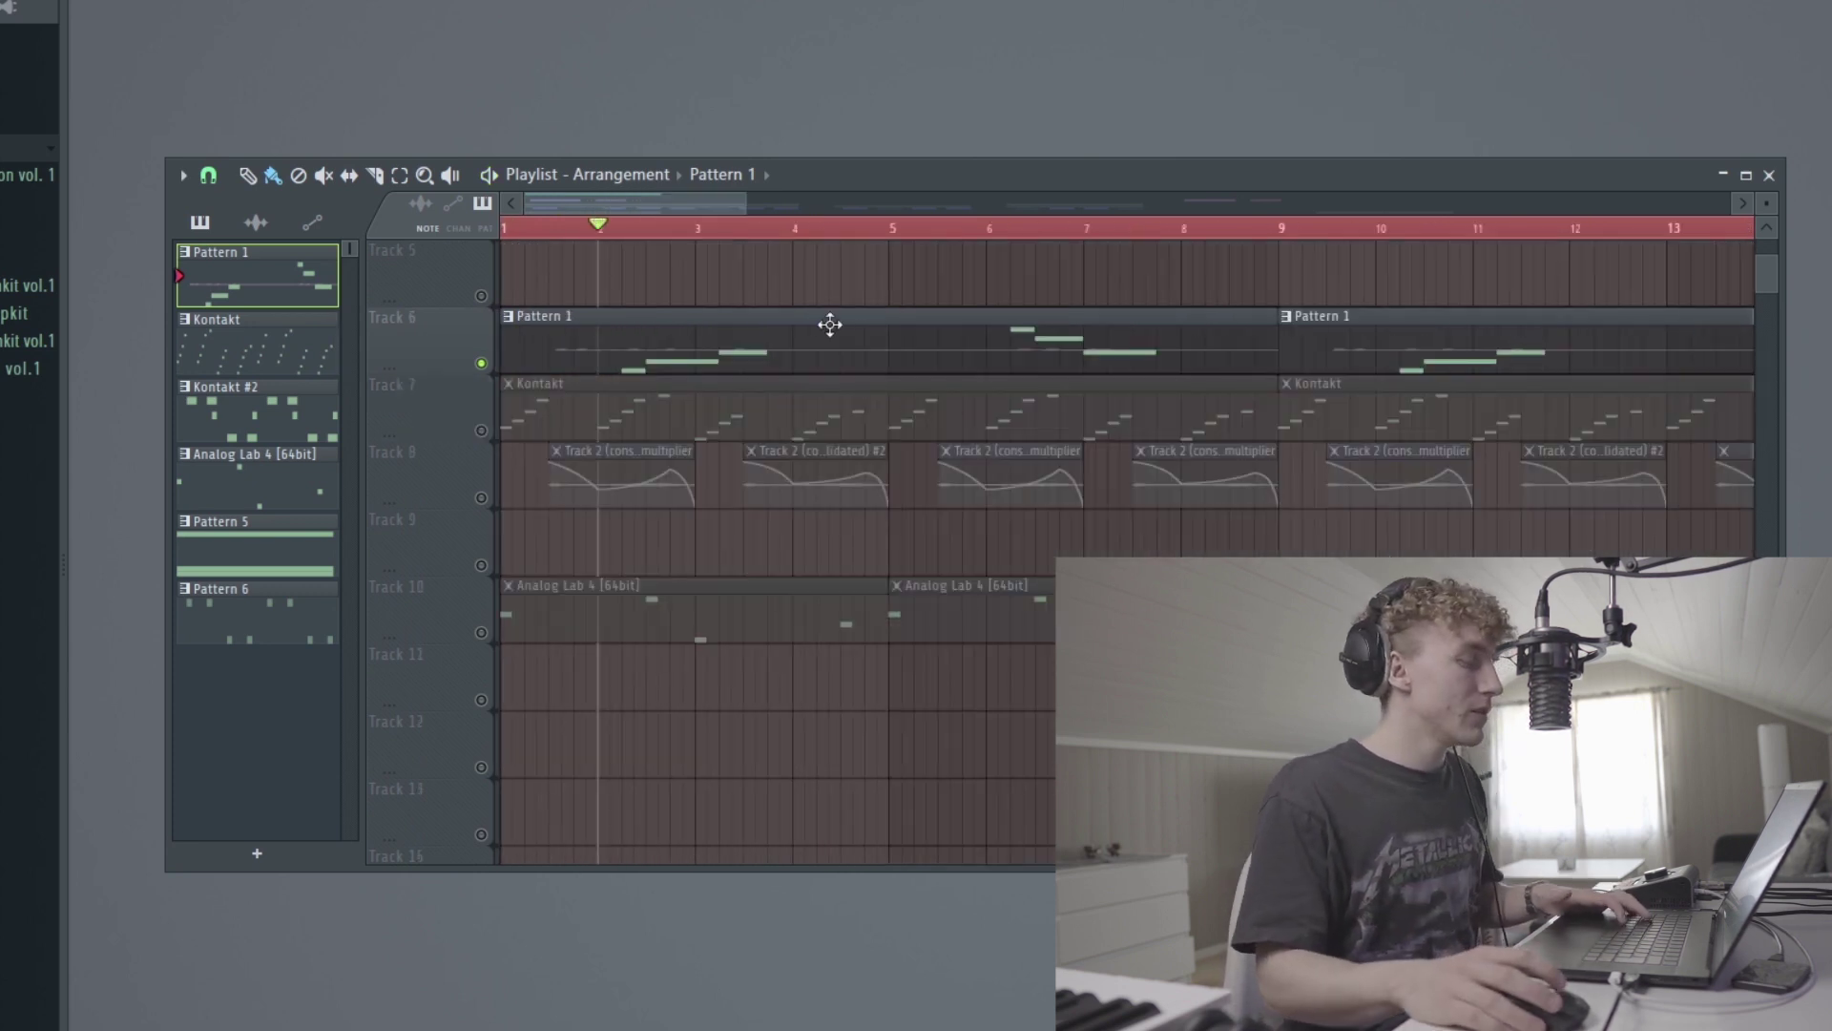
Step: Examine Pattern 1 on Track 6 and play its first phrase on its own
scroll(627, 401, up, 2)
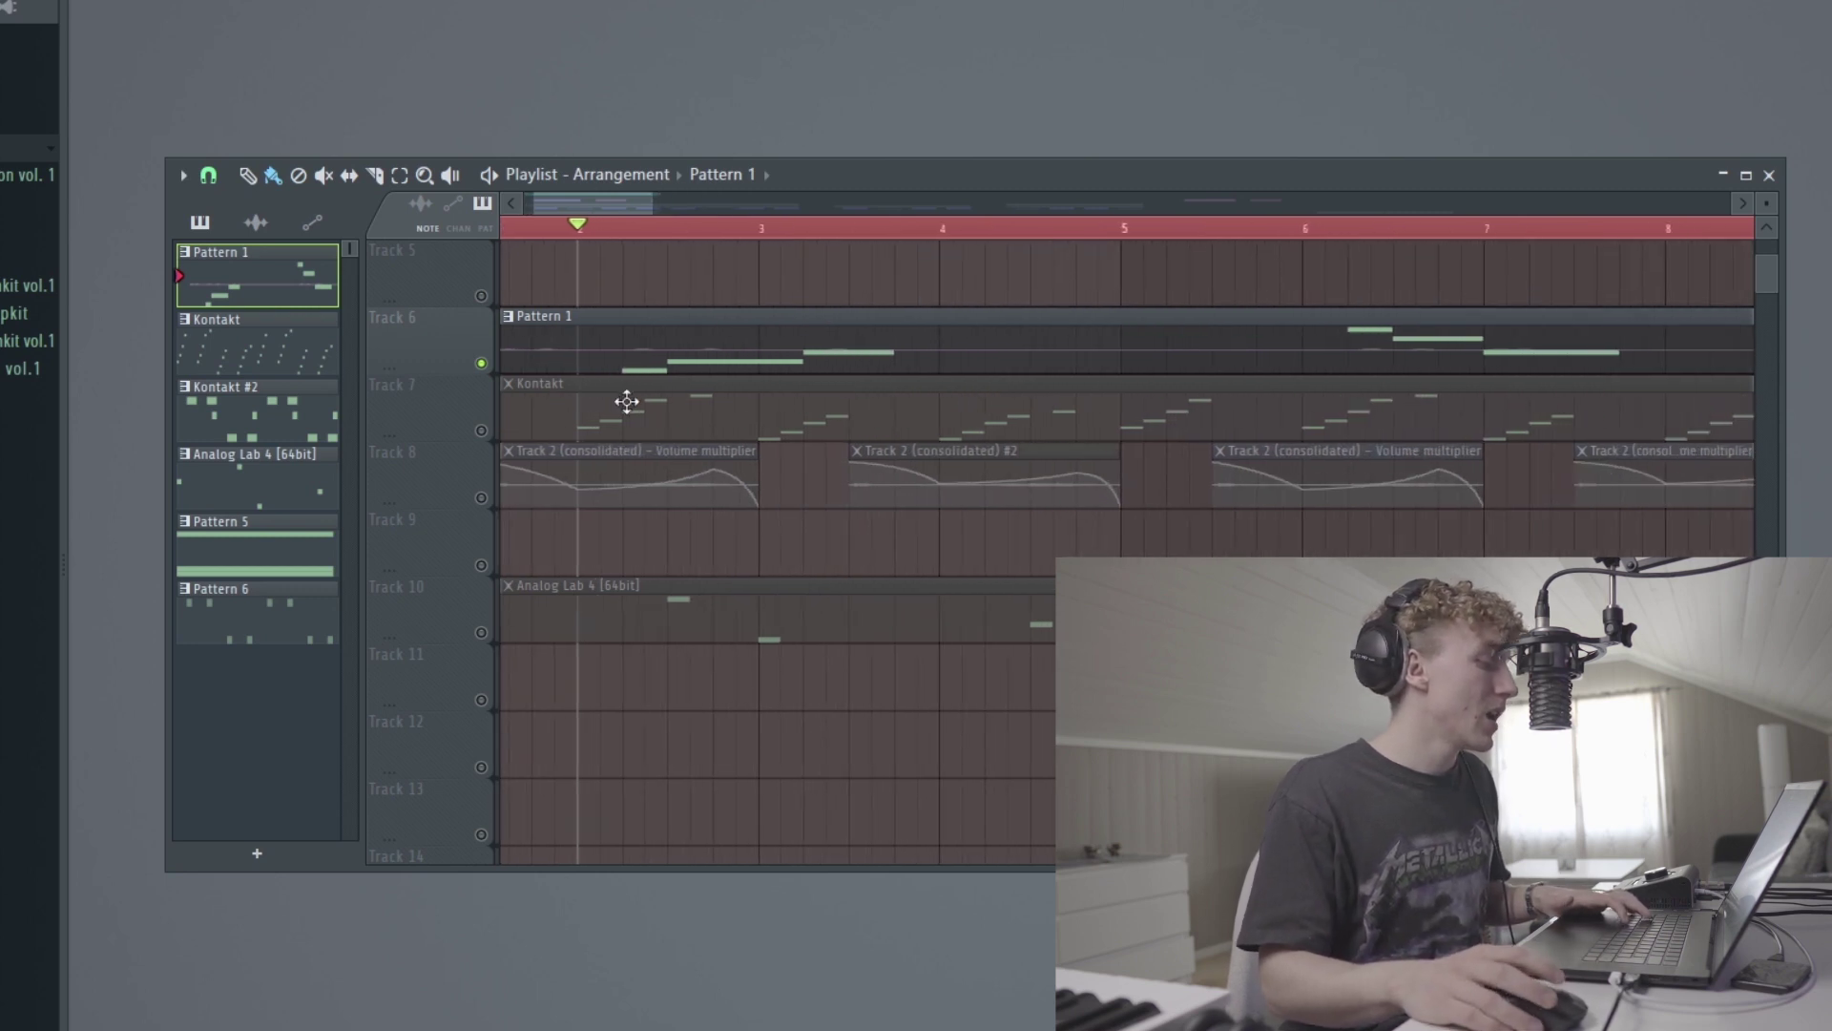
scroll(1045, 414, down, 1)
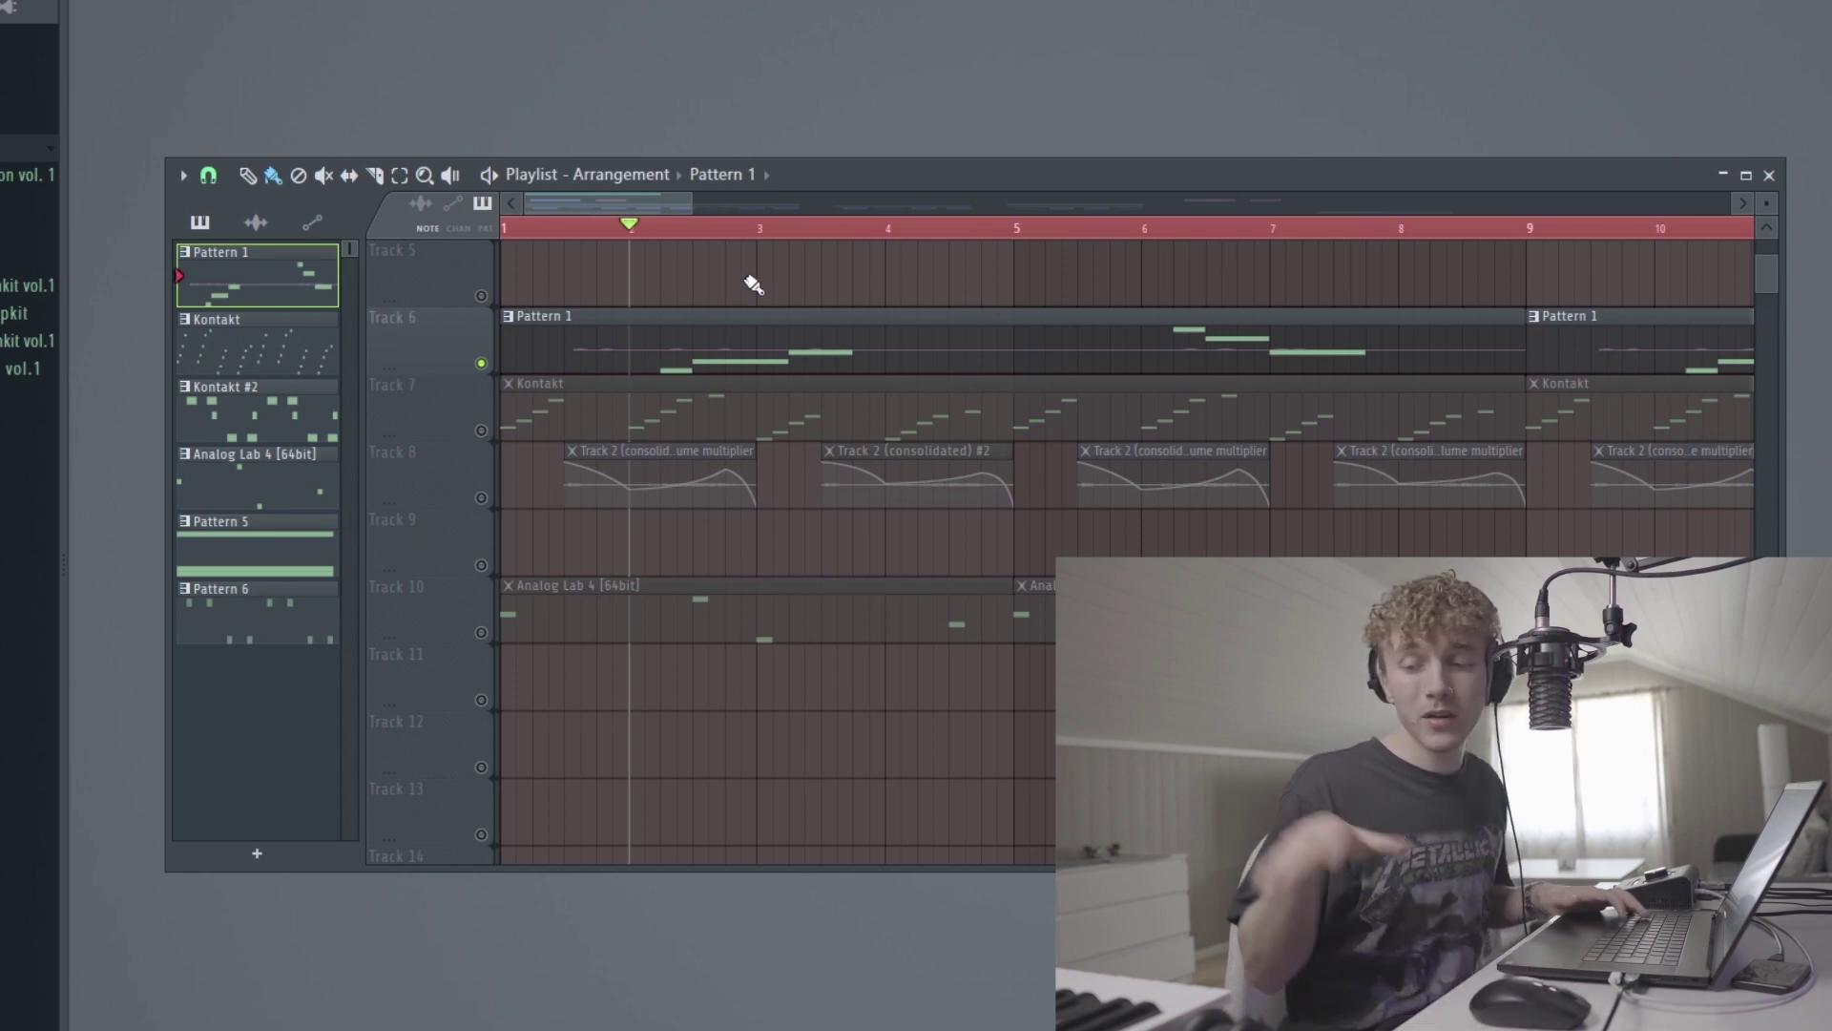
key(space)
scroll(982, 299, down, 3)
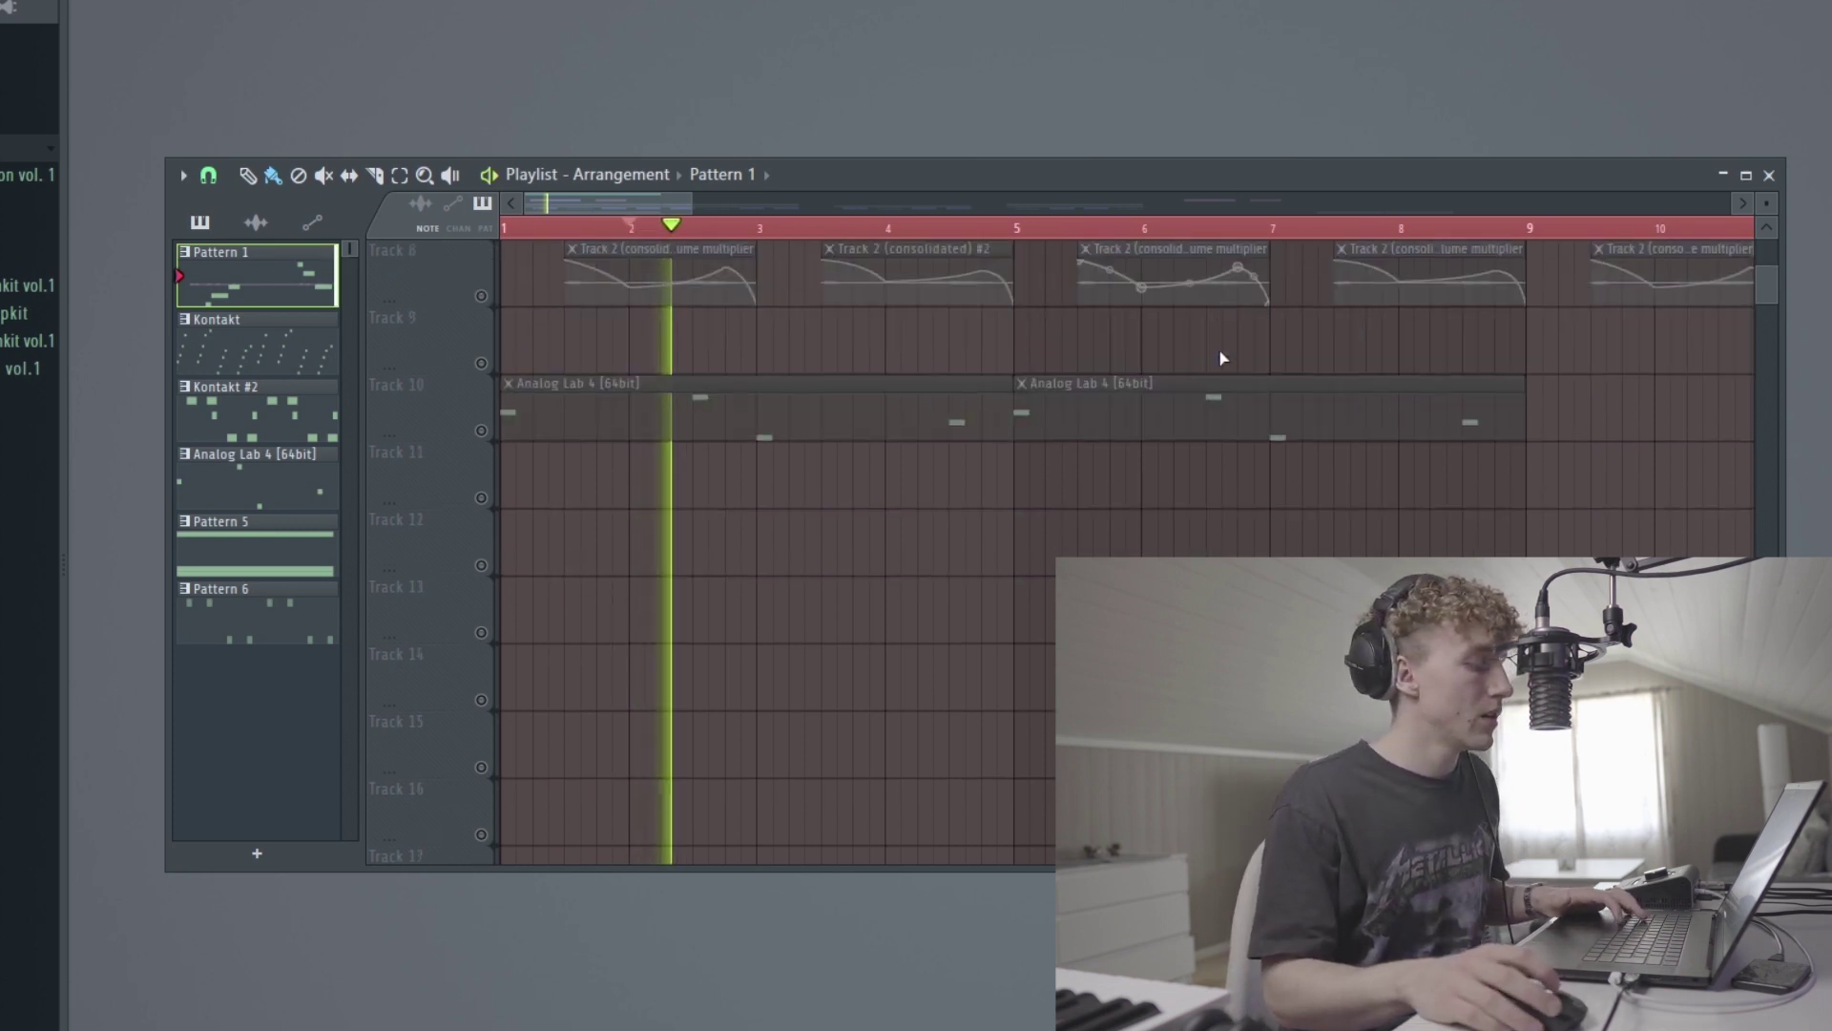
scroll(1219, 356, up, 4)
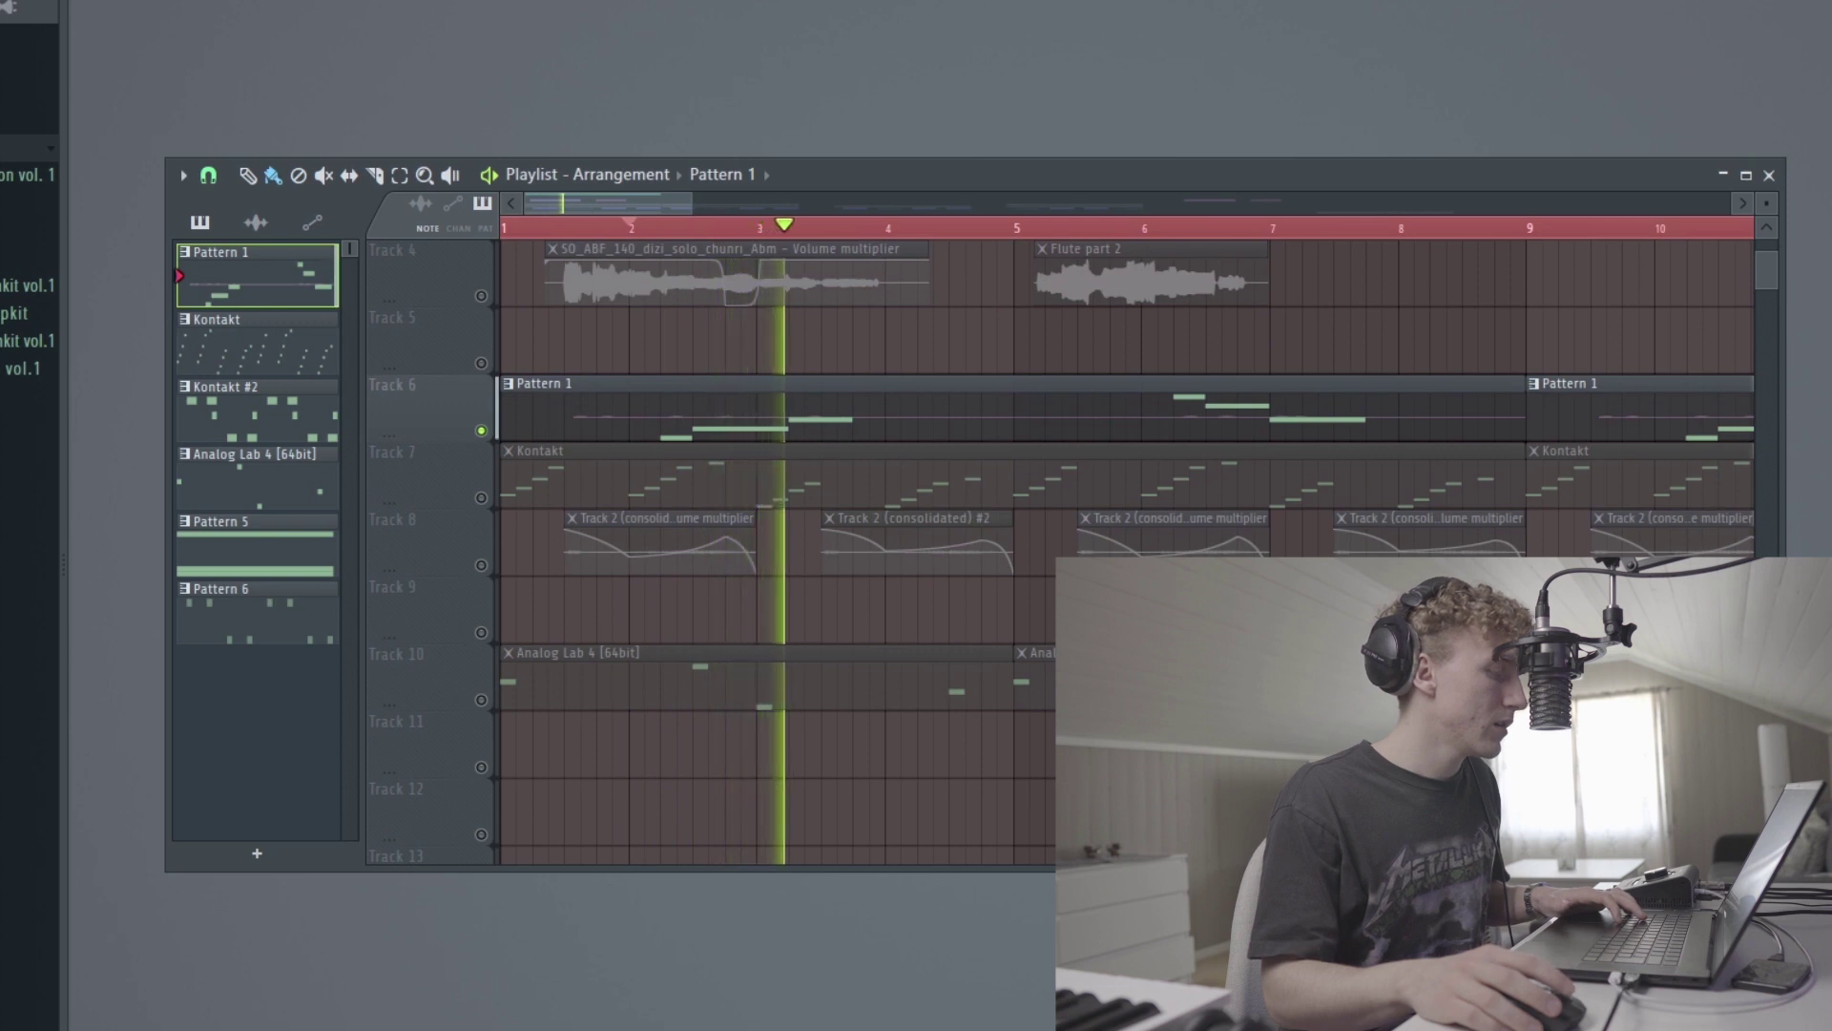
scroll(1218, 356, down, 1)
scroll(1219, 356, up, 2)
scroll(1374, 592, up, 1)
key(space)
Step: Play the second phrase of Pattern 1 on Track 6, starting in bar 6
click(970, 229)
key(space)
scroll(1134, 372, down, 2)
scroll(1276, 549, up, 2)
scroll(1283, 549, down, 1)
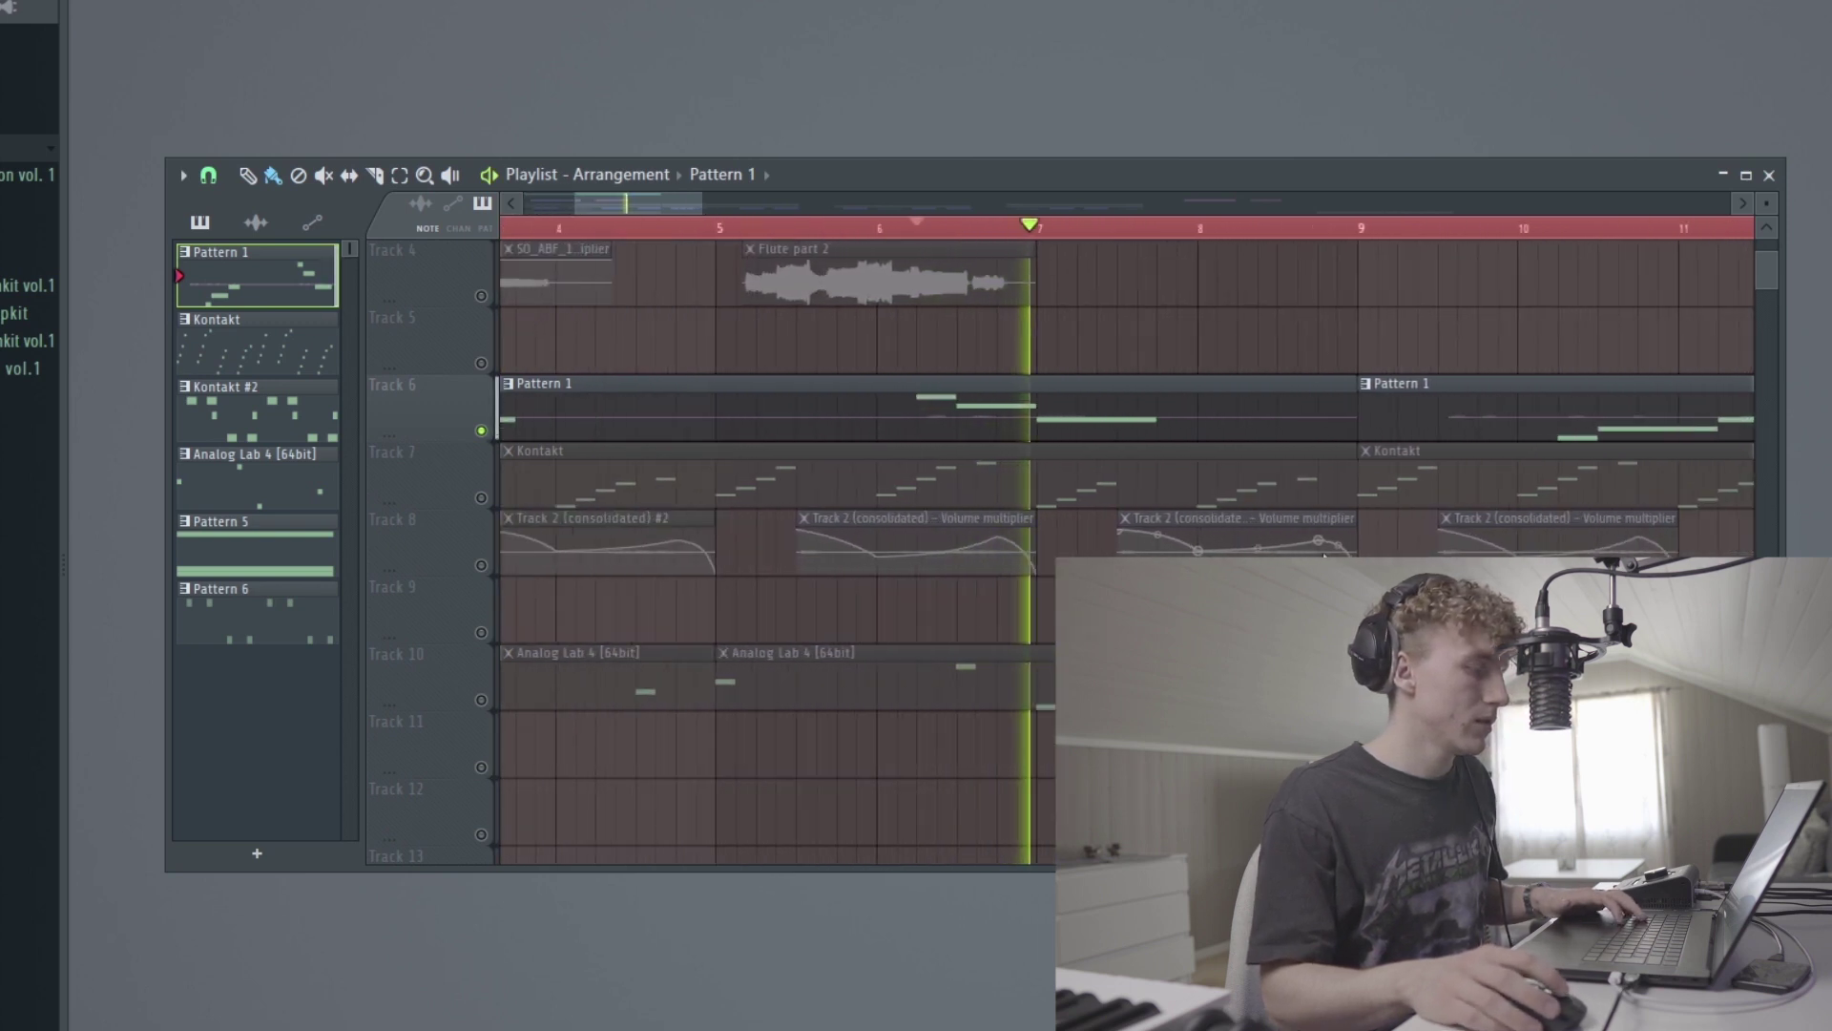
Step: Listen to Pattern 1, Kontakt and the Track 8 audio clips playing together from bar 1
scroll(1300, 544, down, 2)
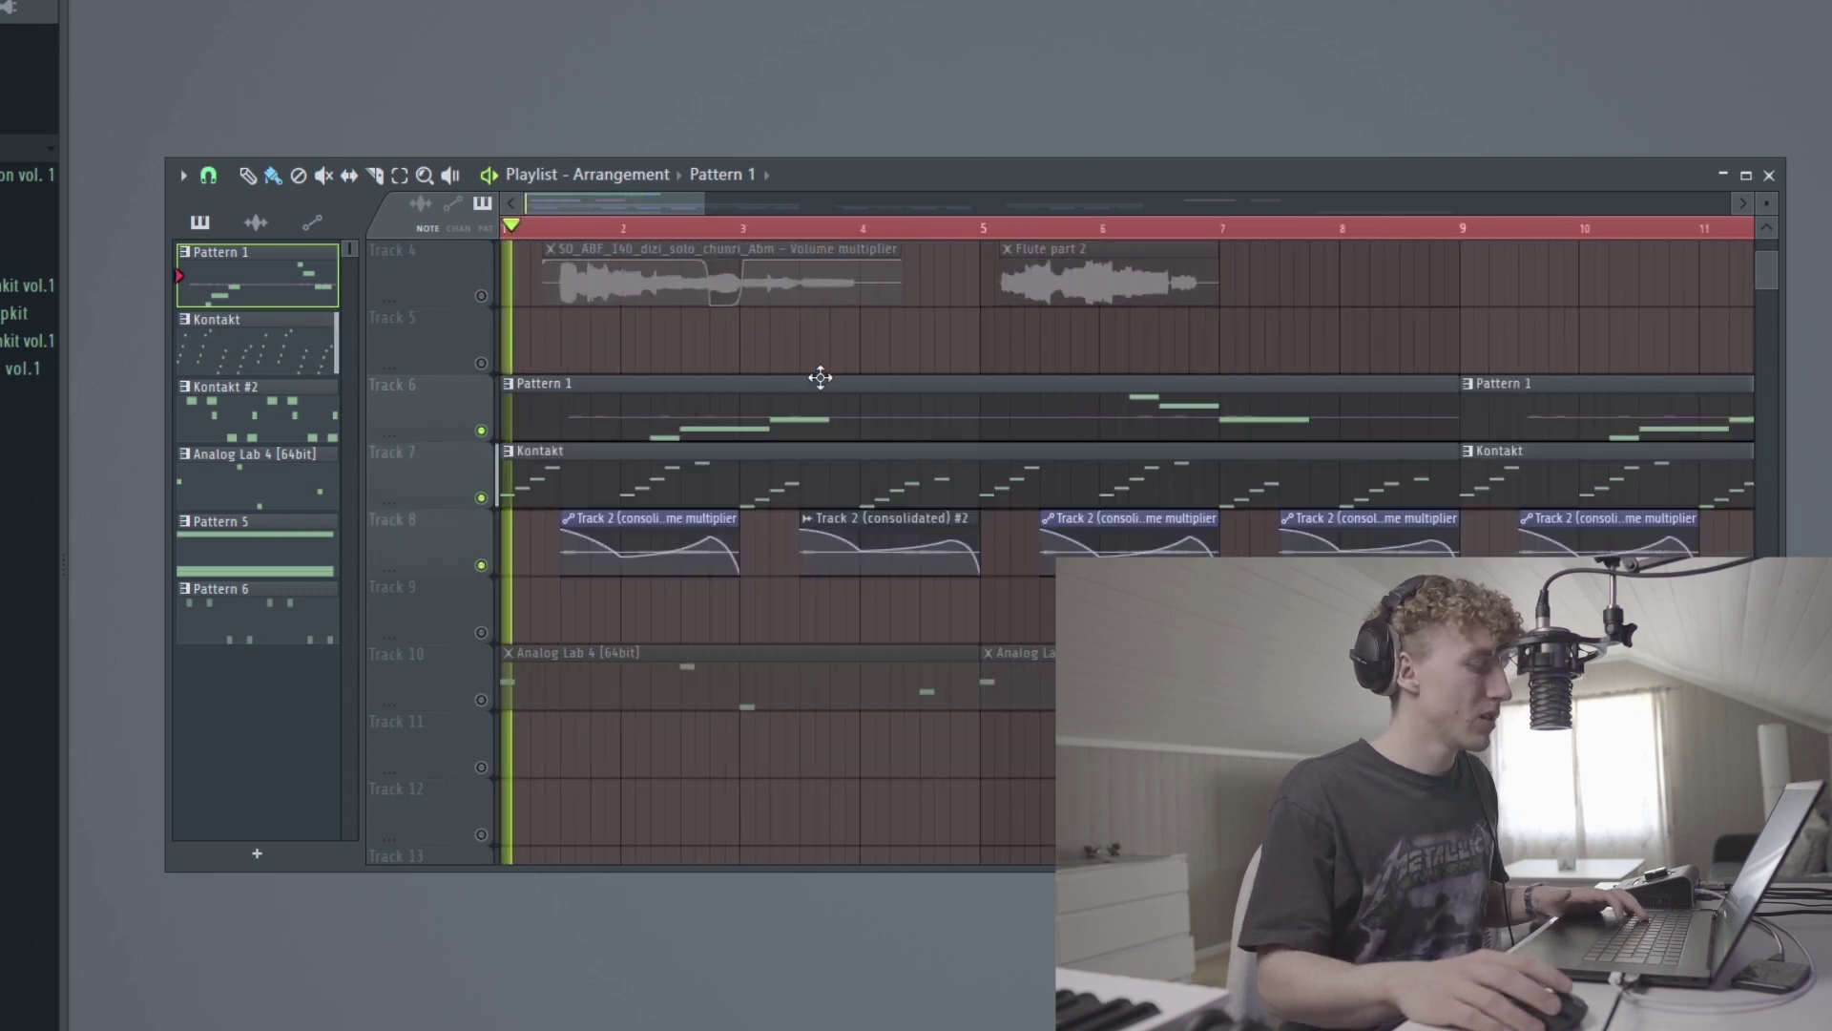
scroll(906, 573, down, 3)
scroll(917, 687, up, 2)
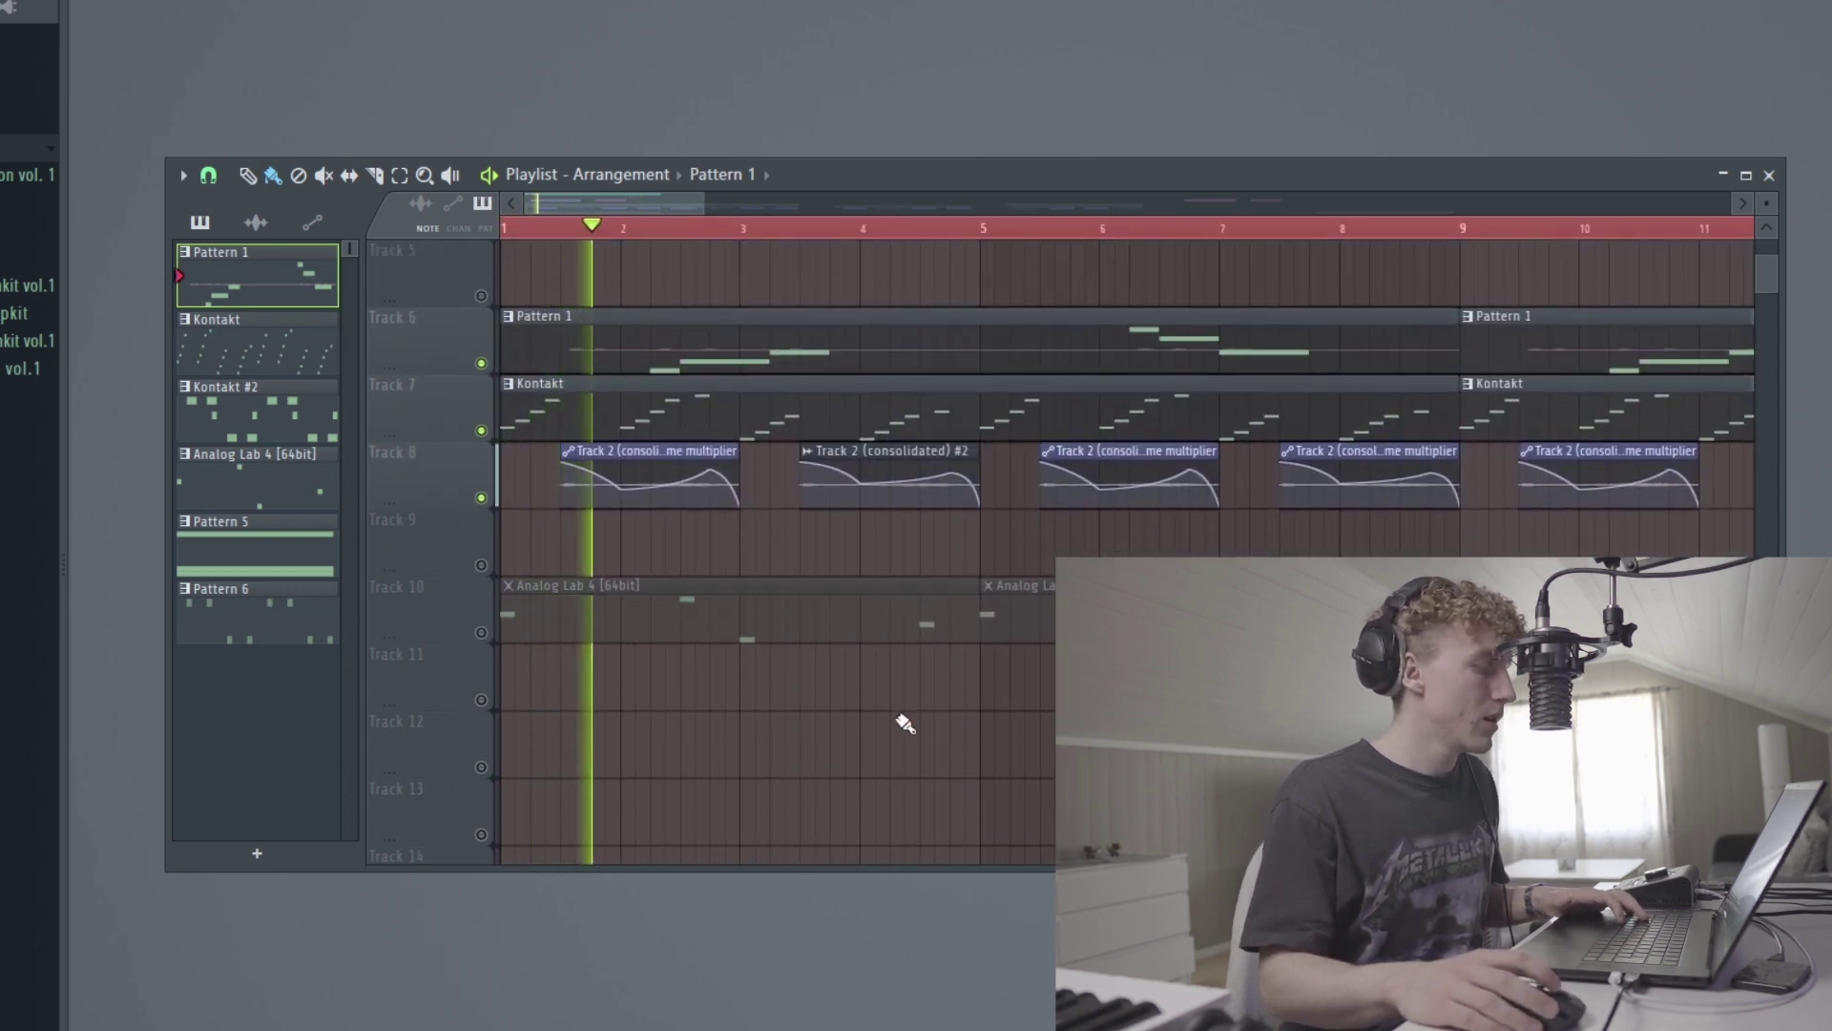
scroll(1047, 800, up, 1)
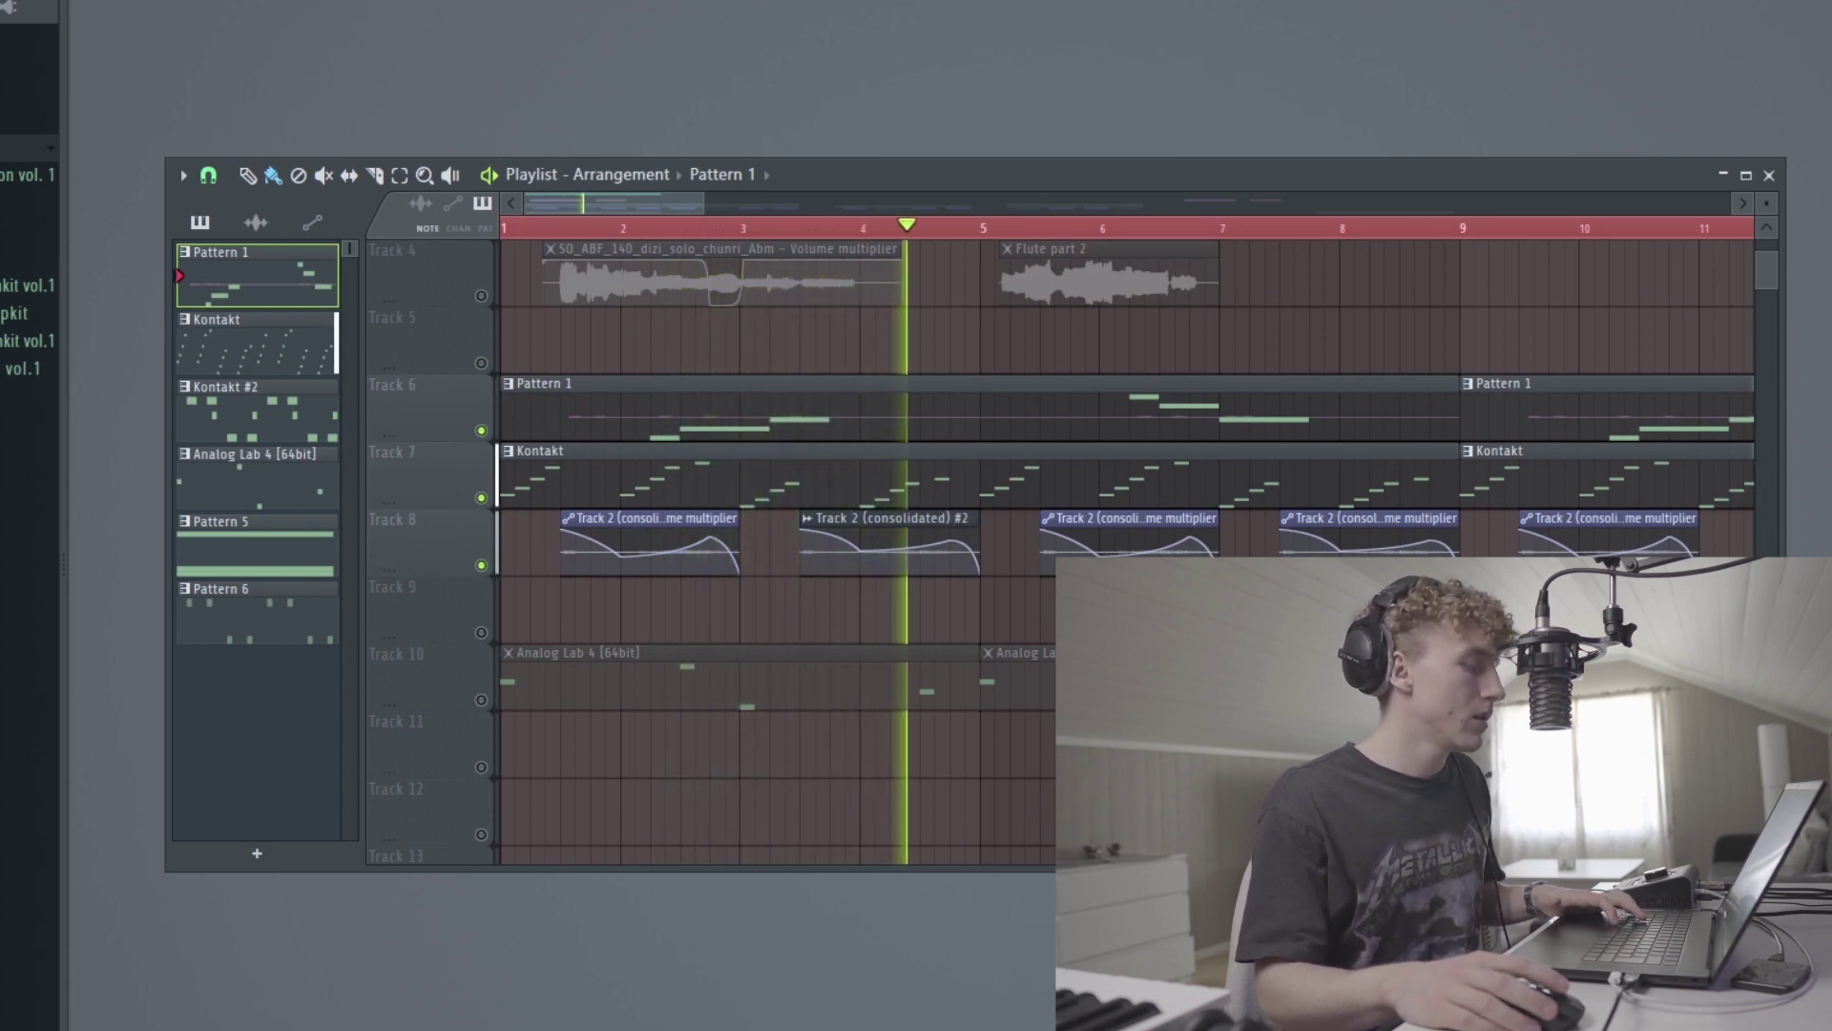
scroll(1126, 551, up, 1)
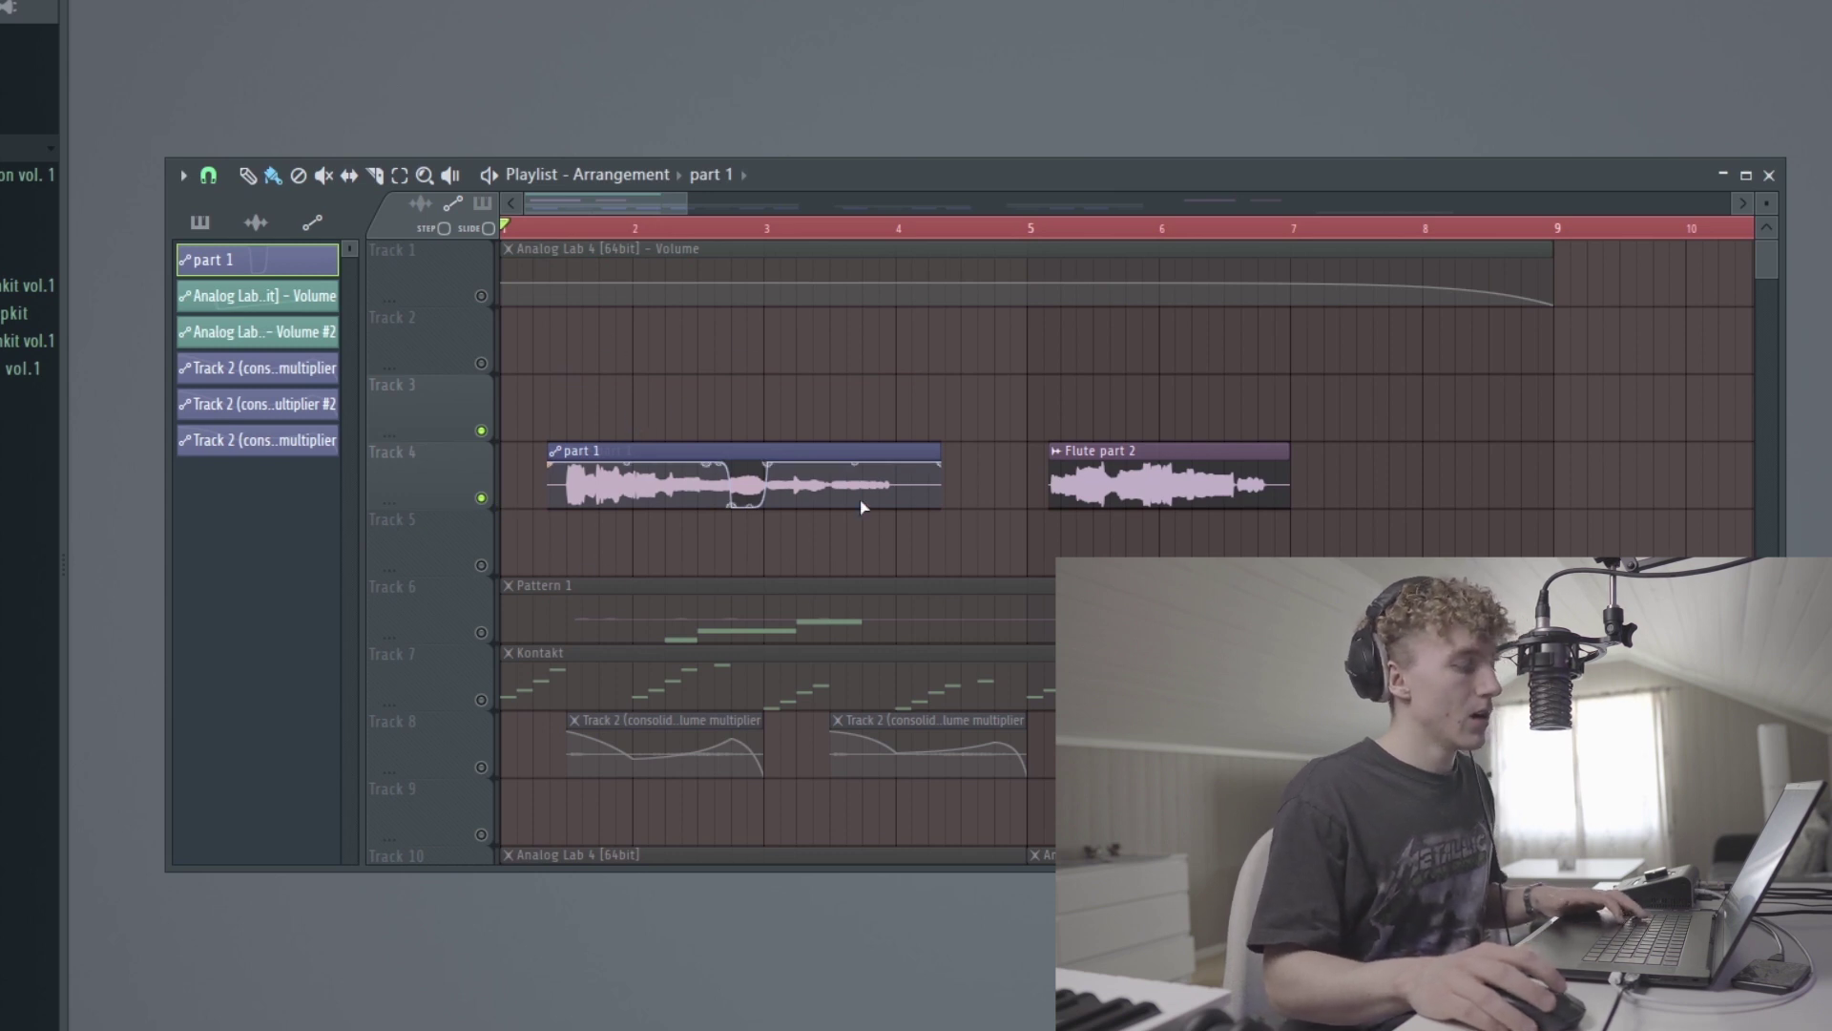
Step: Select the part 1 clip on Track 4 and play the flute layer on its own
click(648, 446)
key(space)
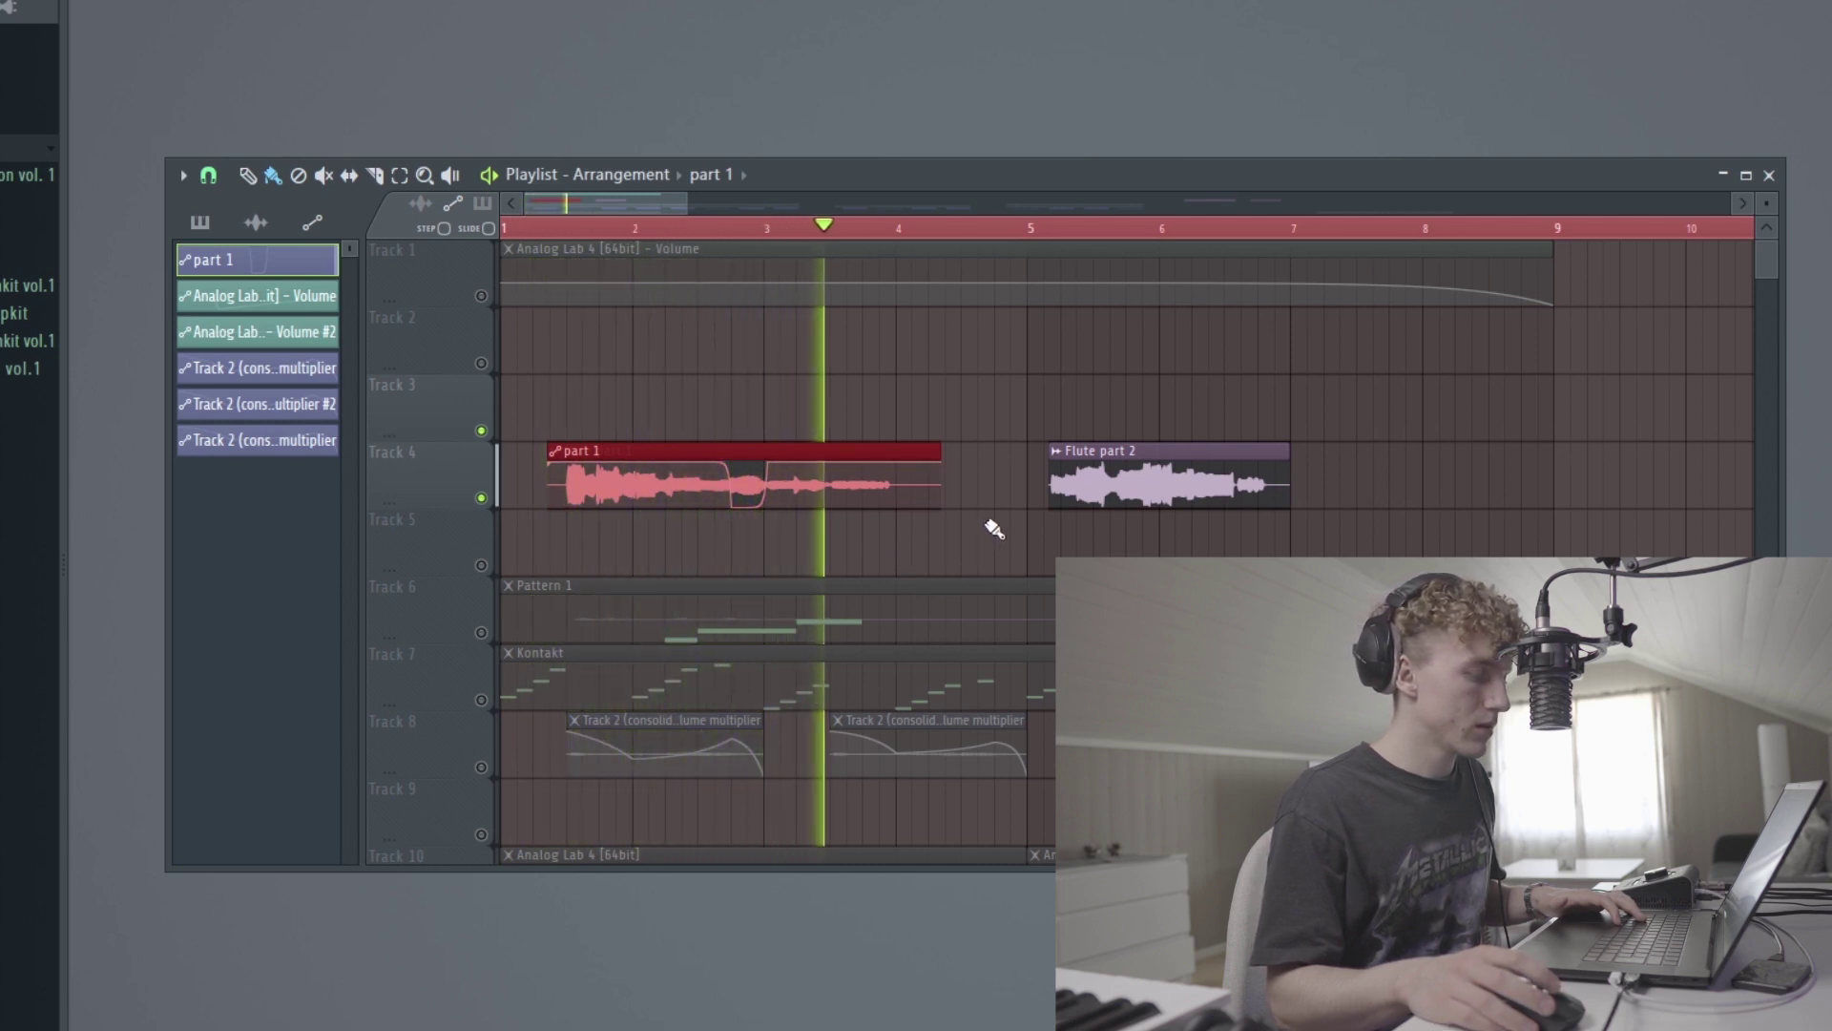
key(space)
key(space)
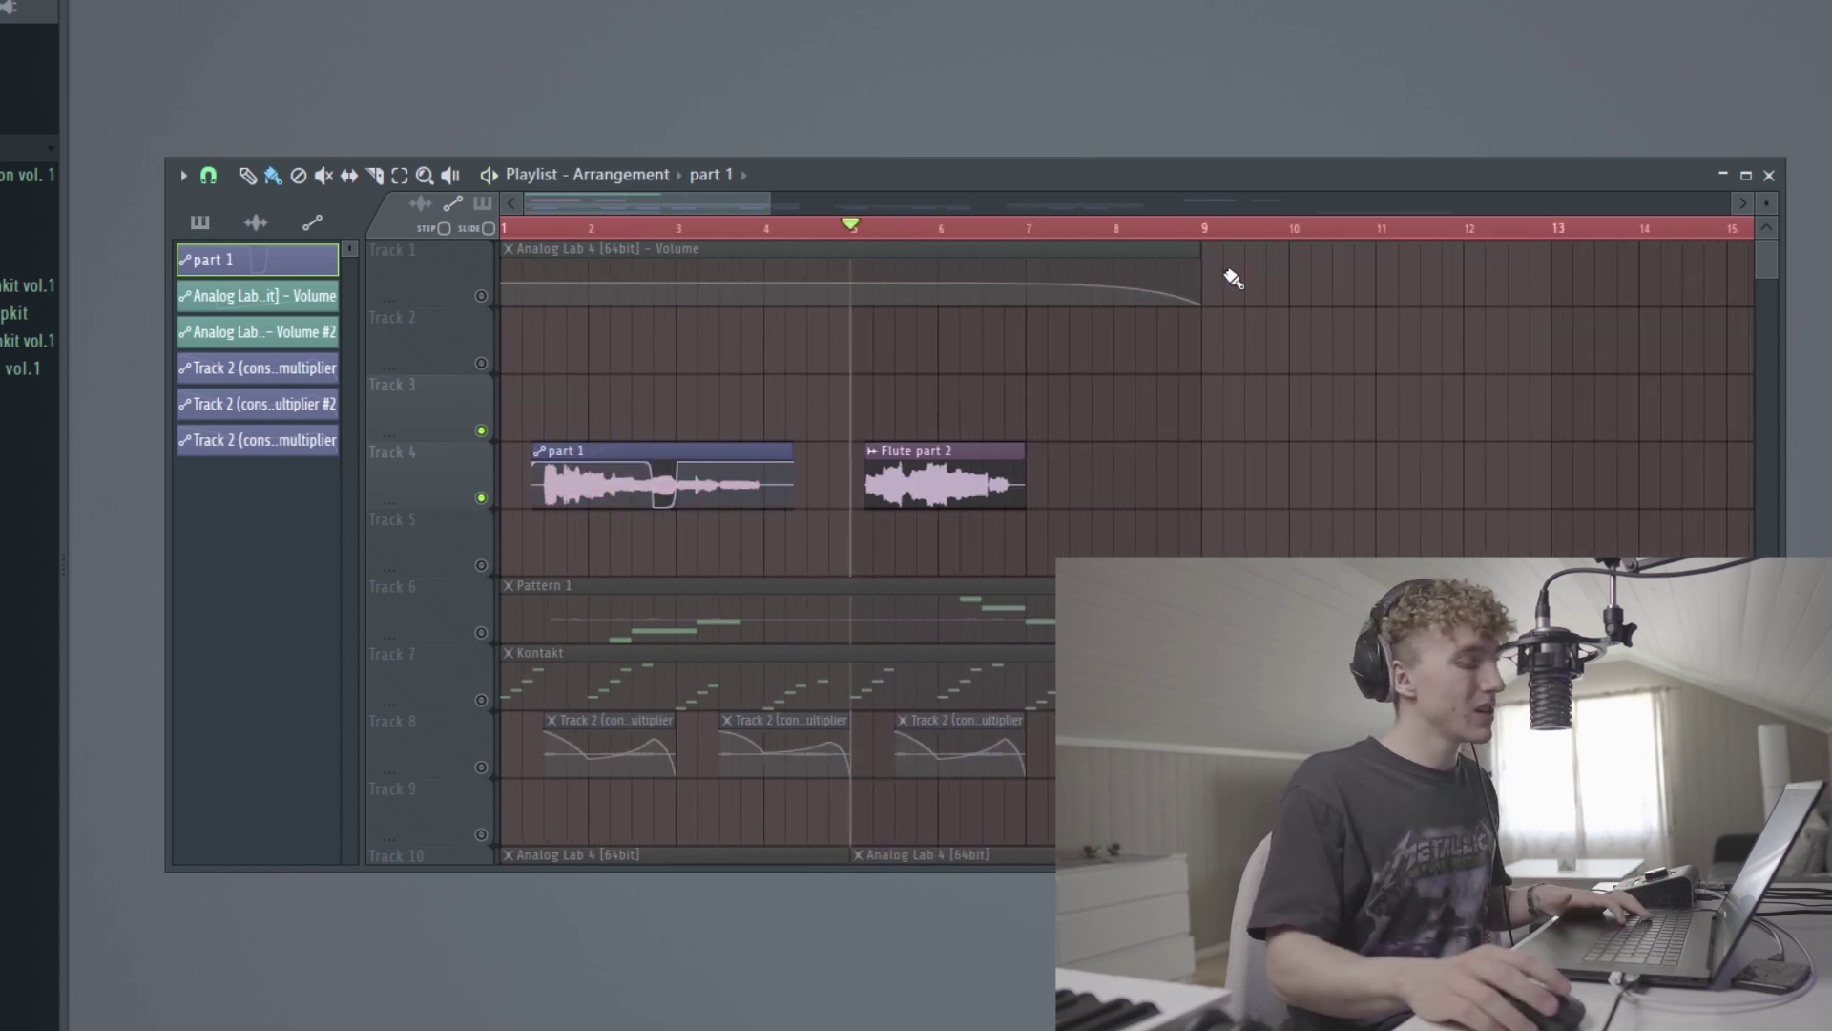
scroll(1056, 417, down, 3)
scroll(668, 601, up, 3)
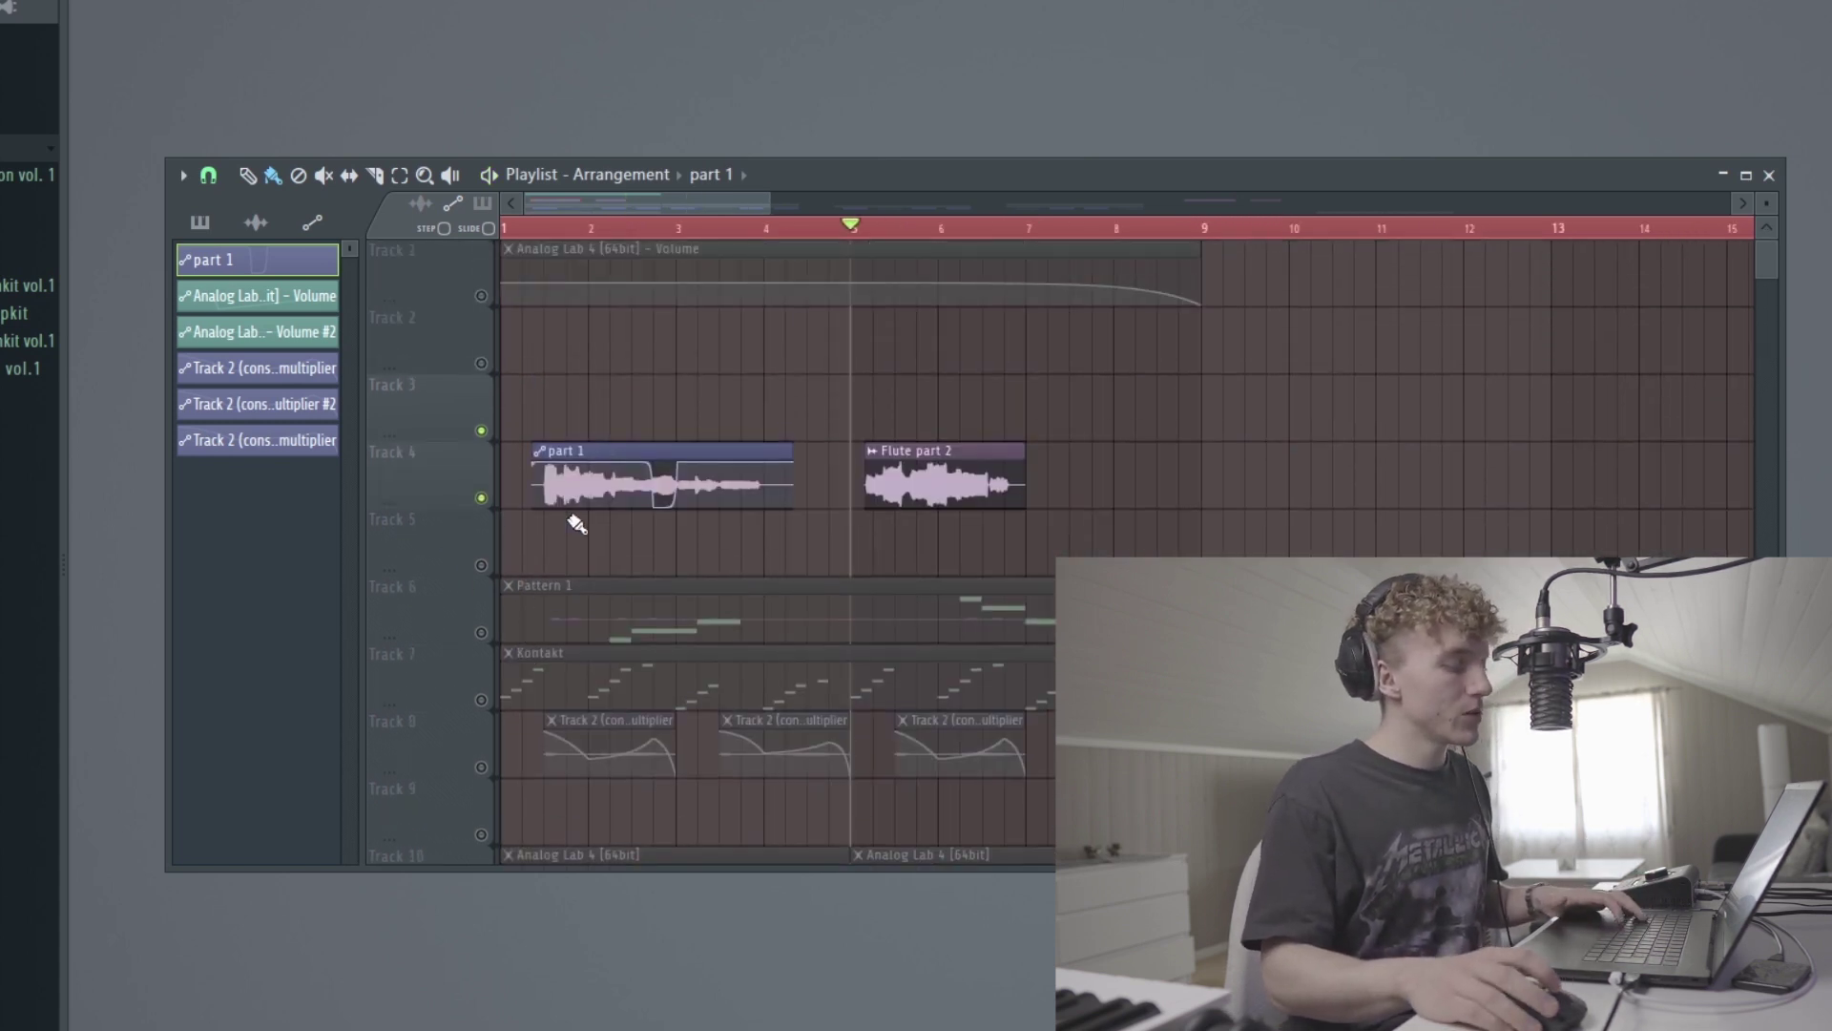
Step: Look over the part 1 and Flute part 2 clips and toggle the mute state of Track 4
scroll(553, 523, down, 3)
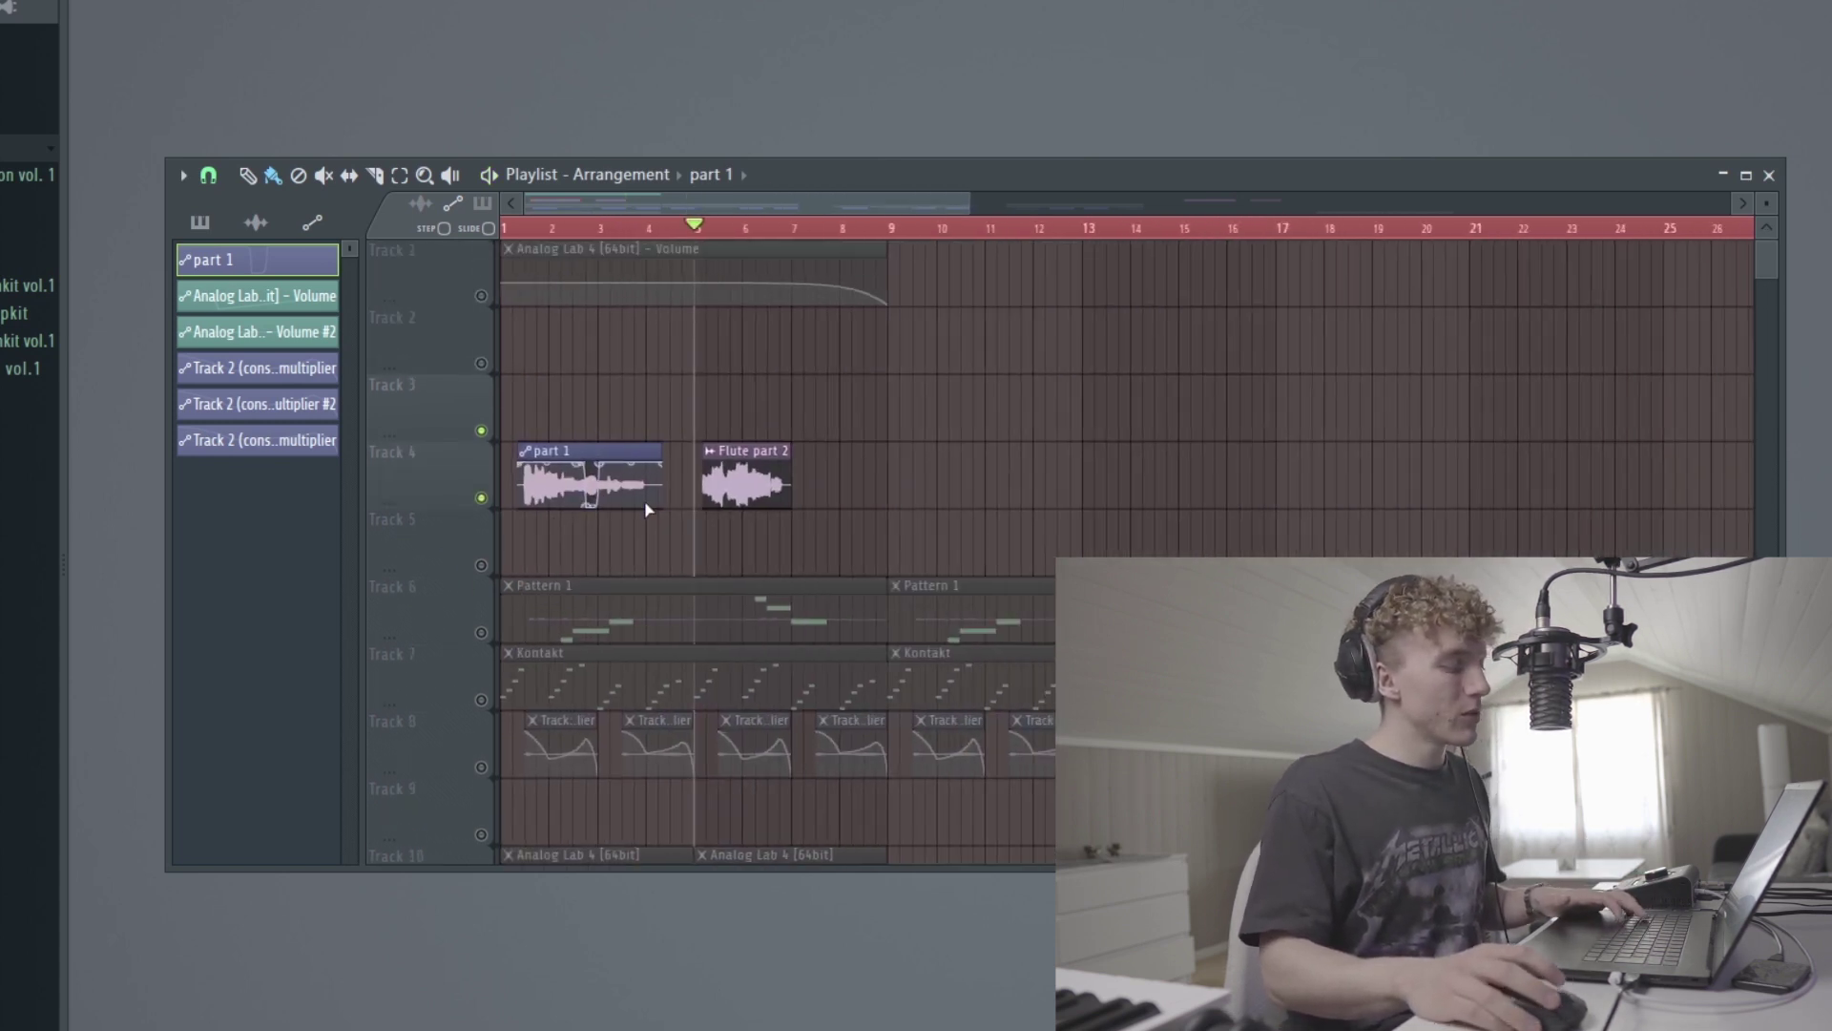
click(481, 497)
scroll(1035, 409, down, 3)
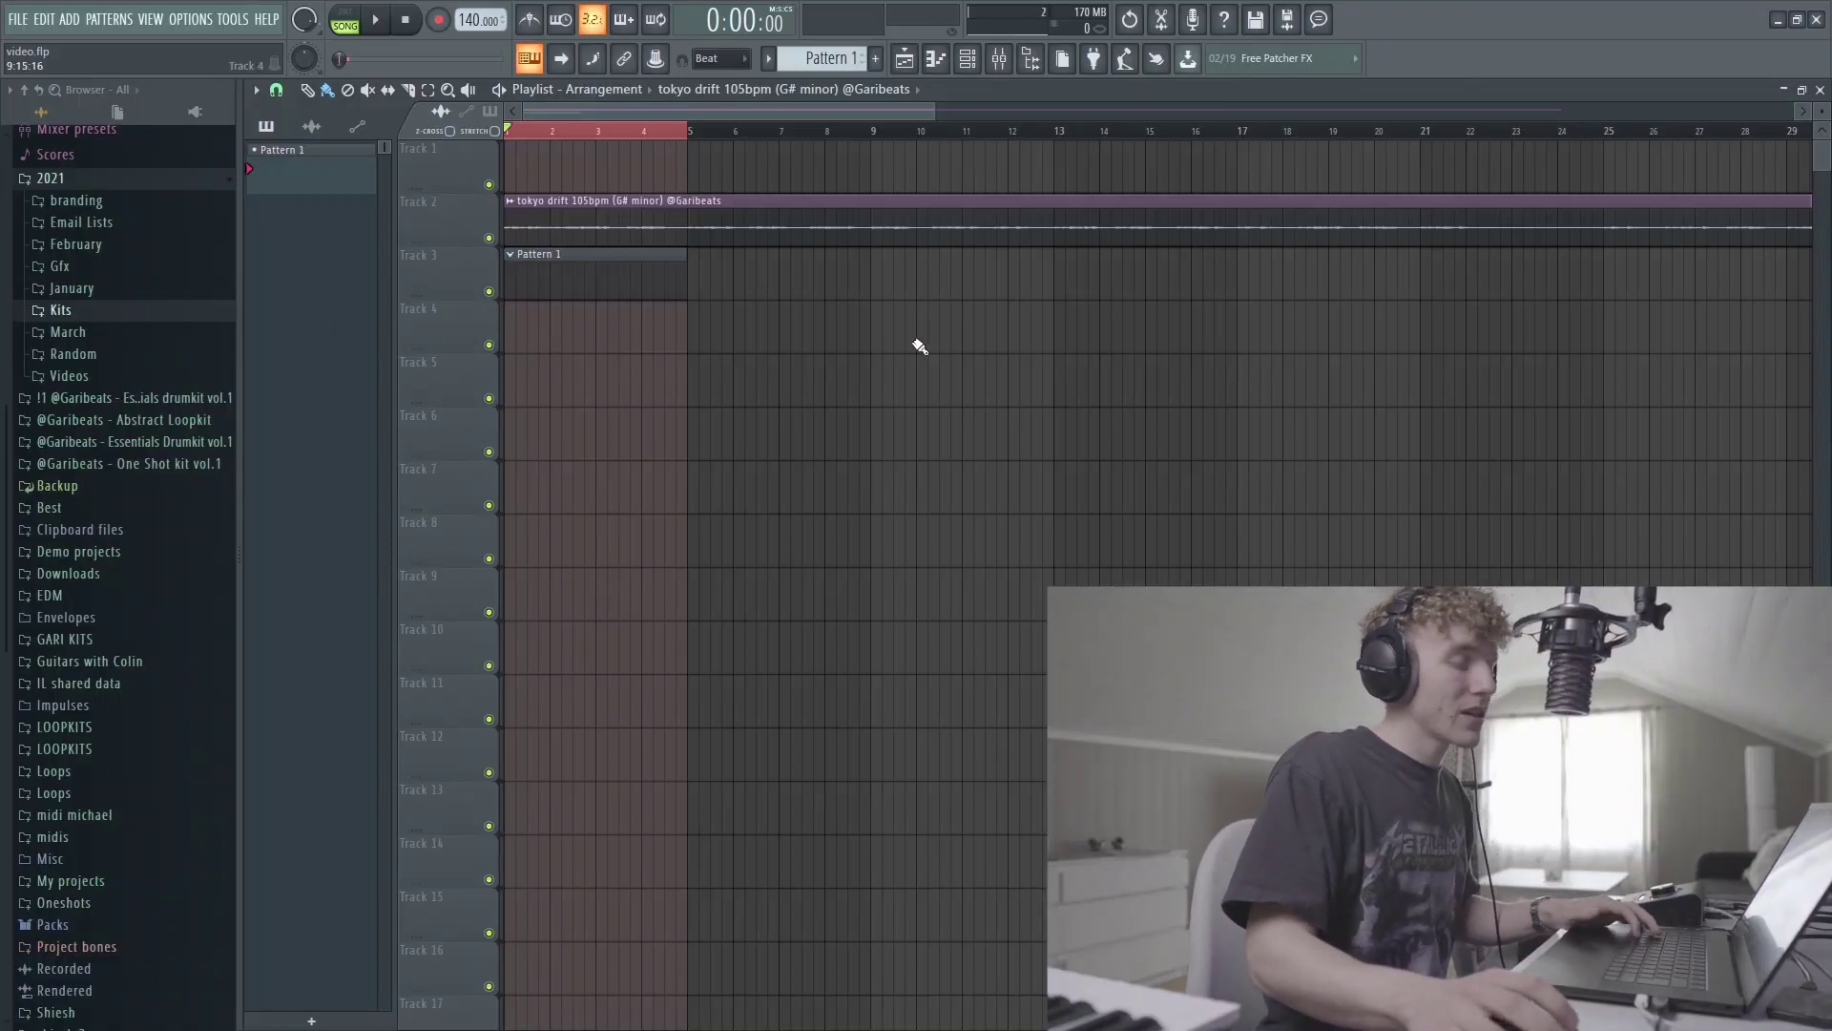
scroll(82, 313, up, 4)
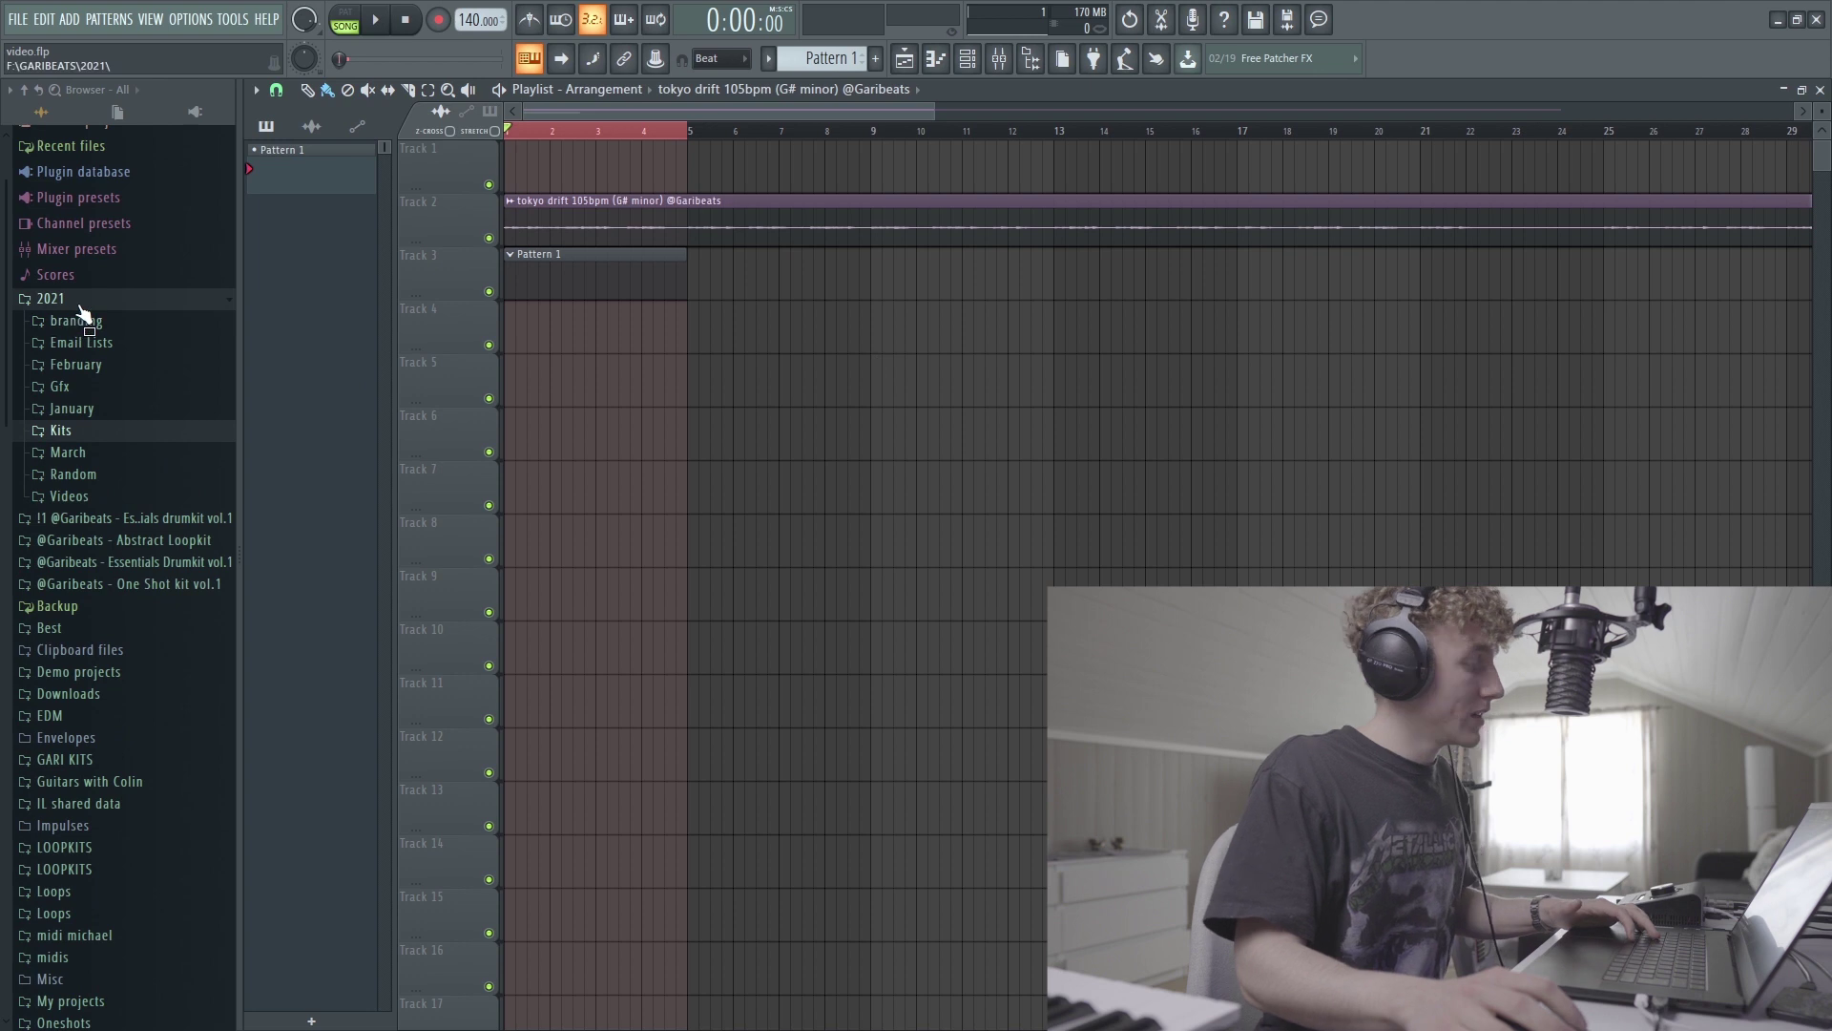
click(80, 305)
click(135, 364)
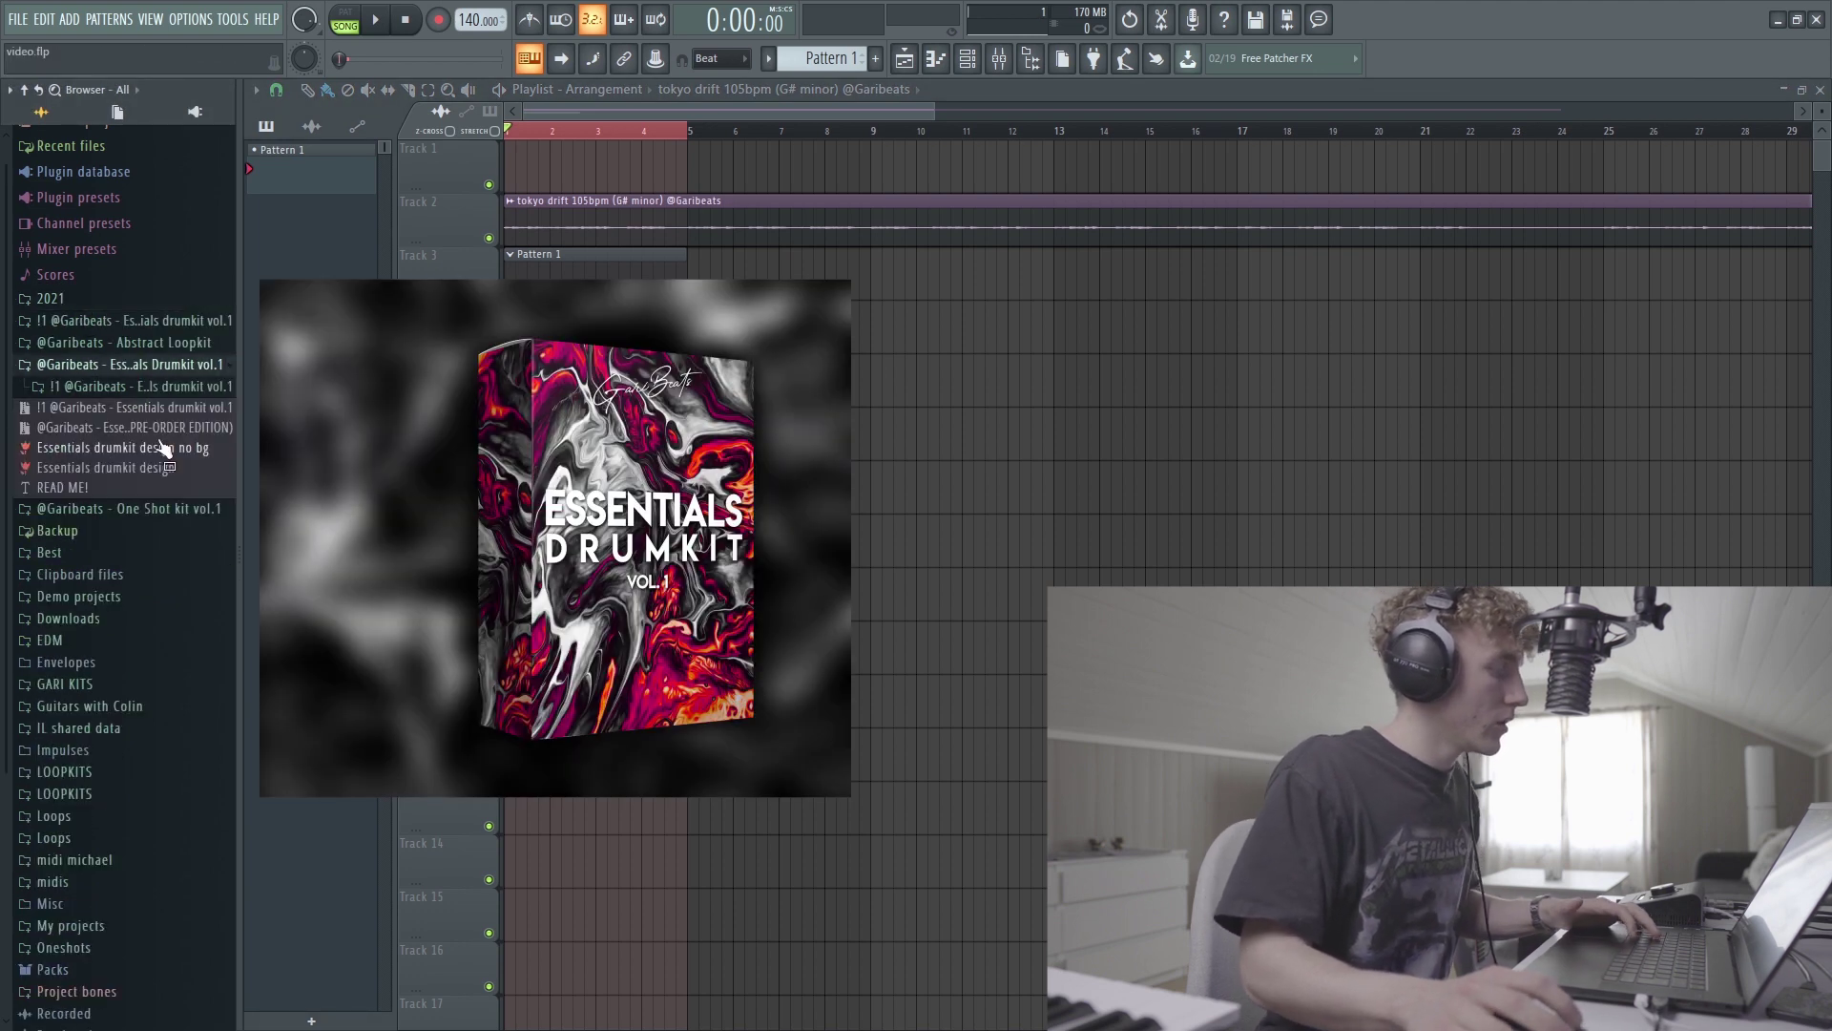
click(139, 388)
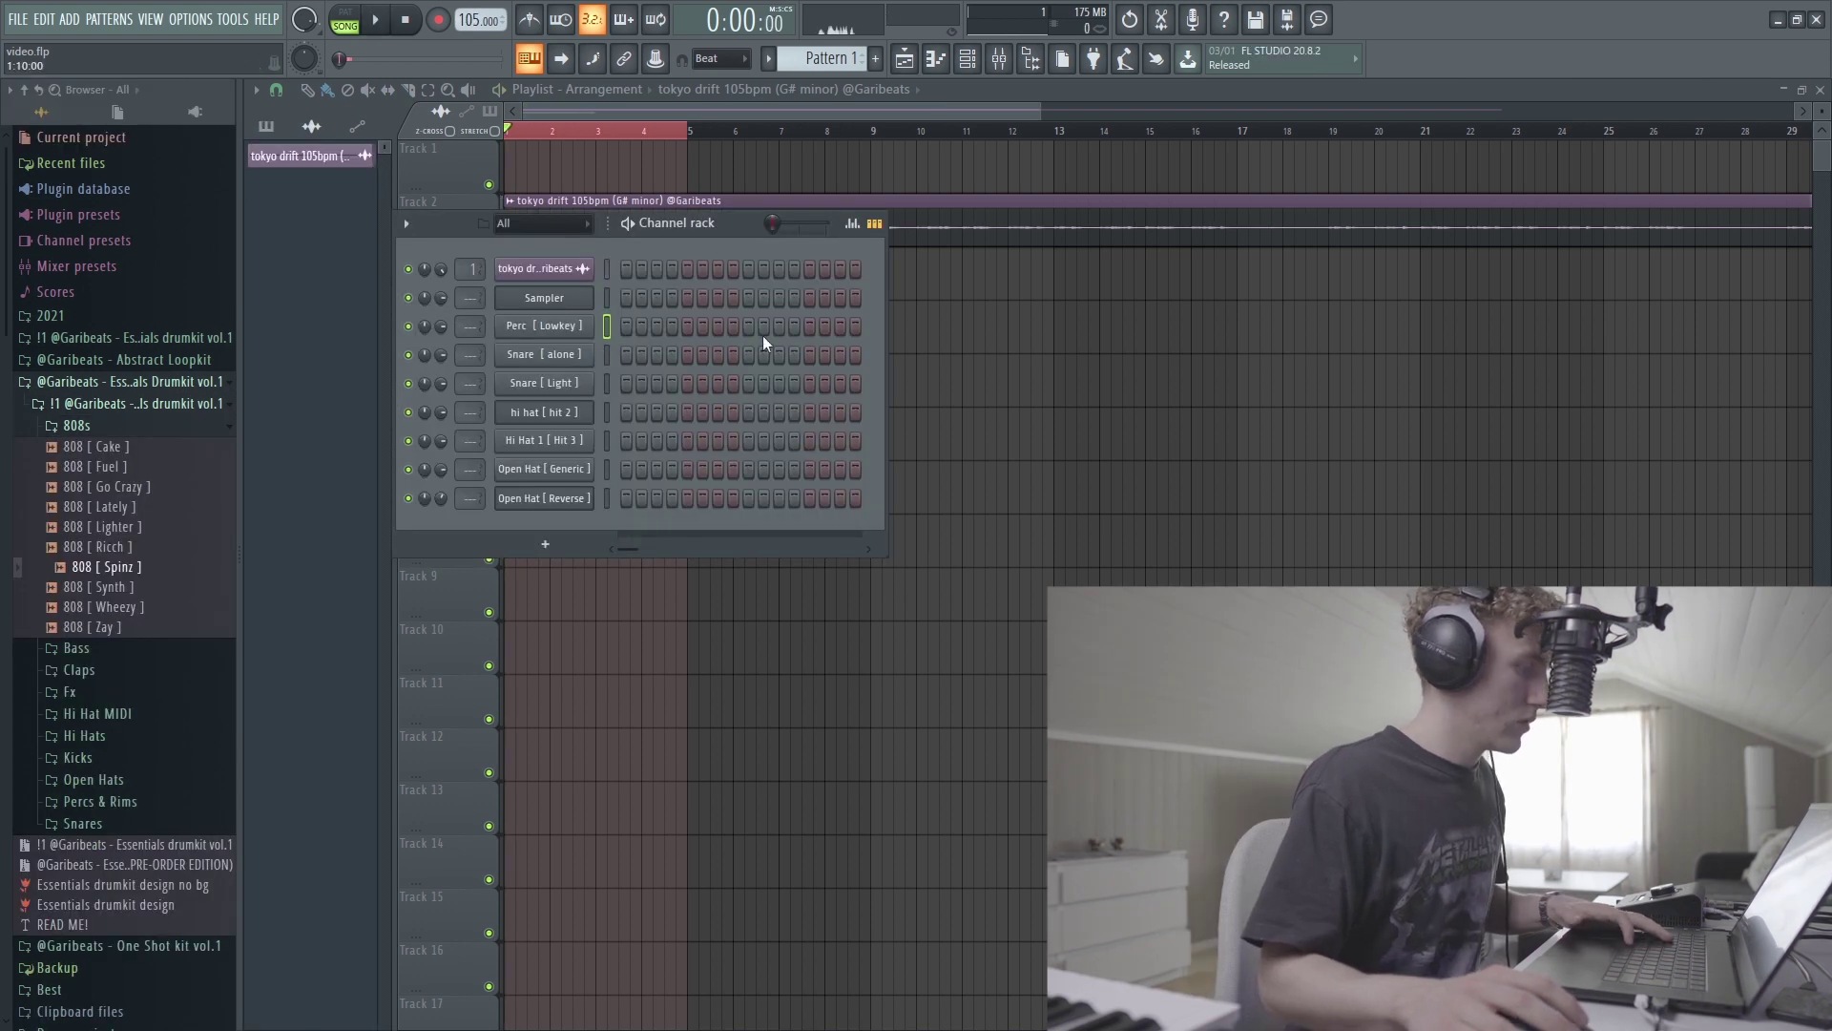
Step: Widen the channel rack and place Perc [ Lowkey ] hits on steps 9, 25, 41 and 57
drag(888, 347, 1317, 349)
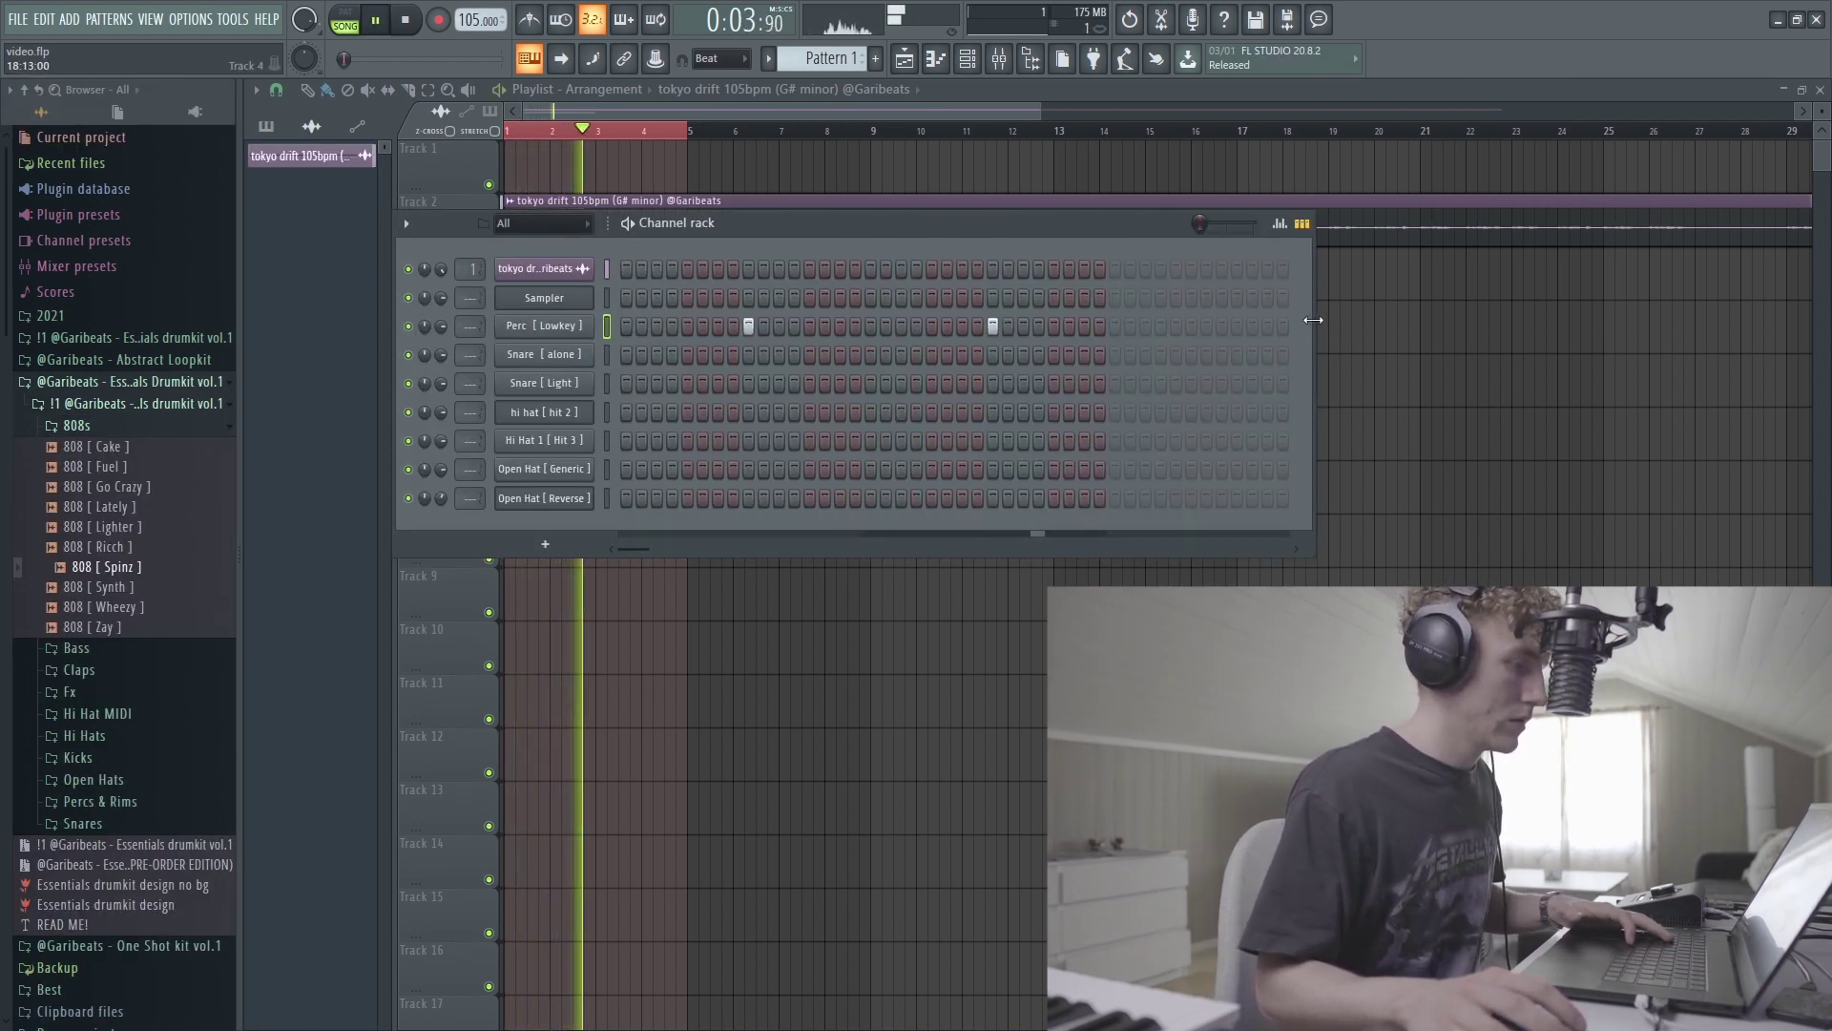
click(992, 327)
click(1237, 327)
click(1481, 327)
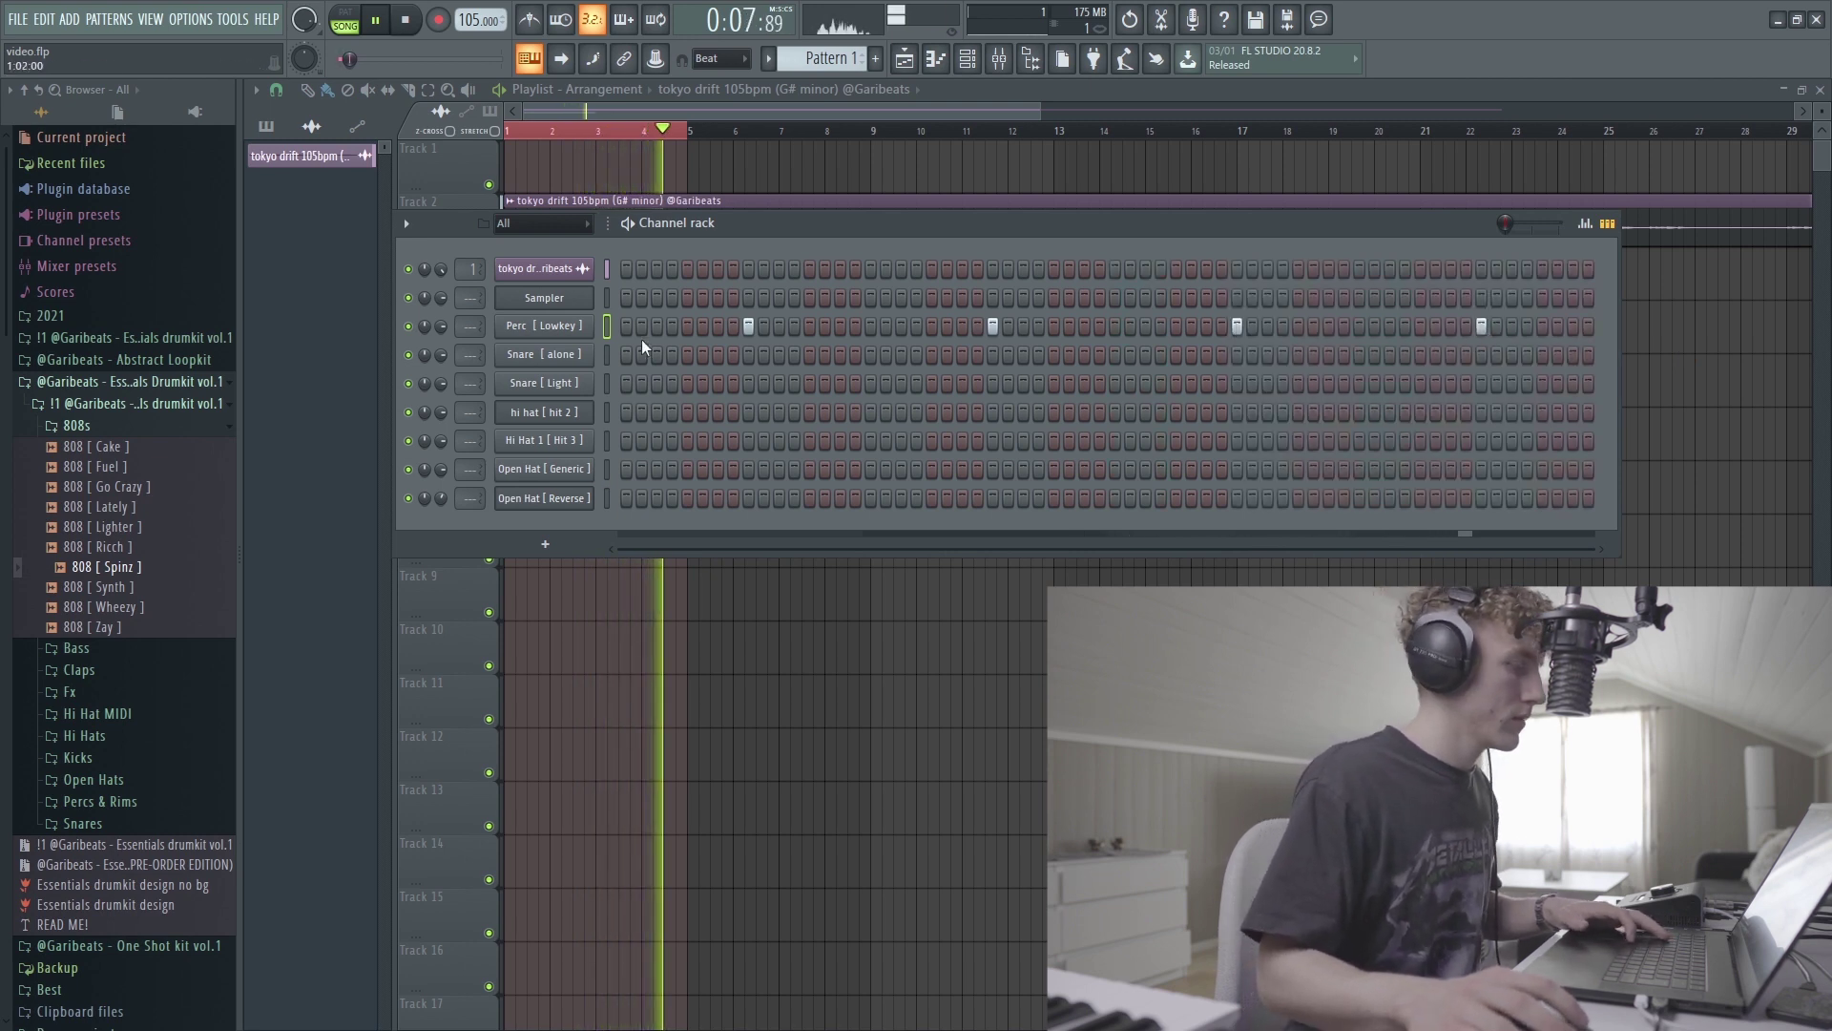
key(space)
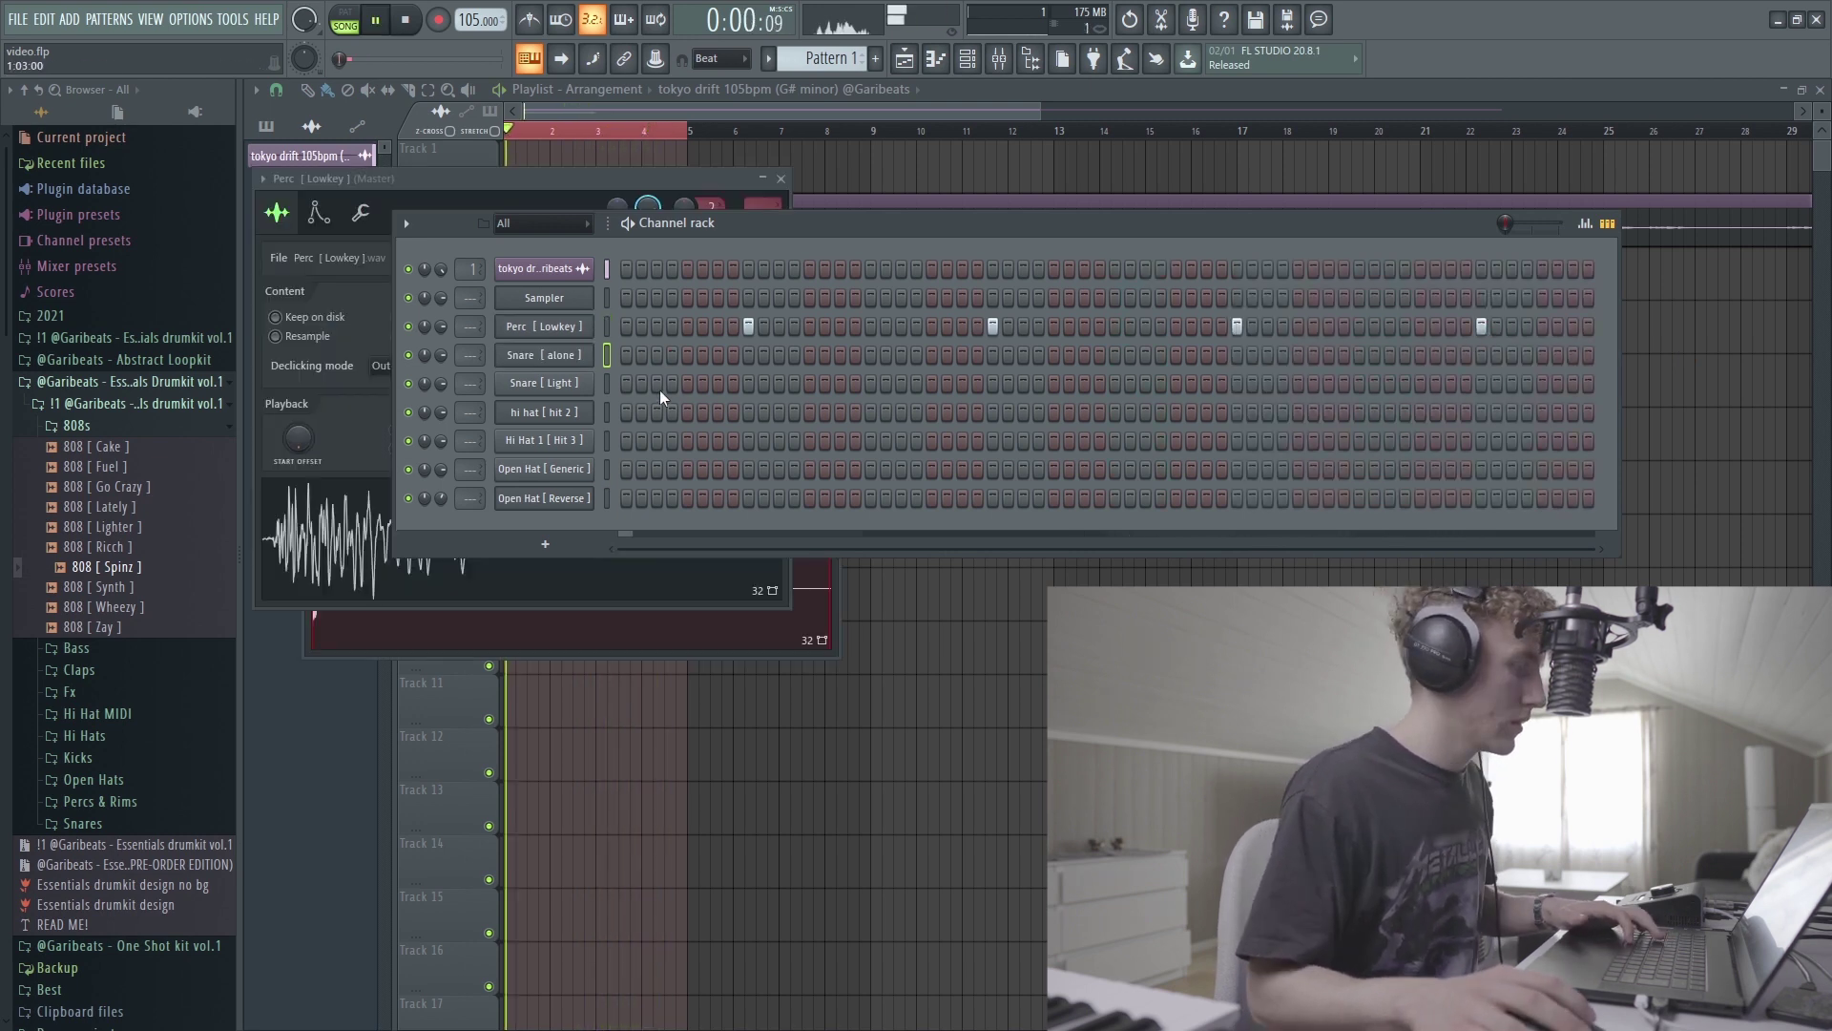
Step: Place Snare [ Light ] hits on steps 3, 19, 47 and 51 while the pattern plays
click(658, 384)
key(space)
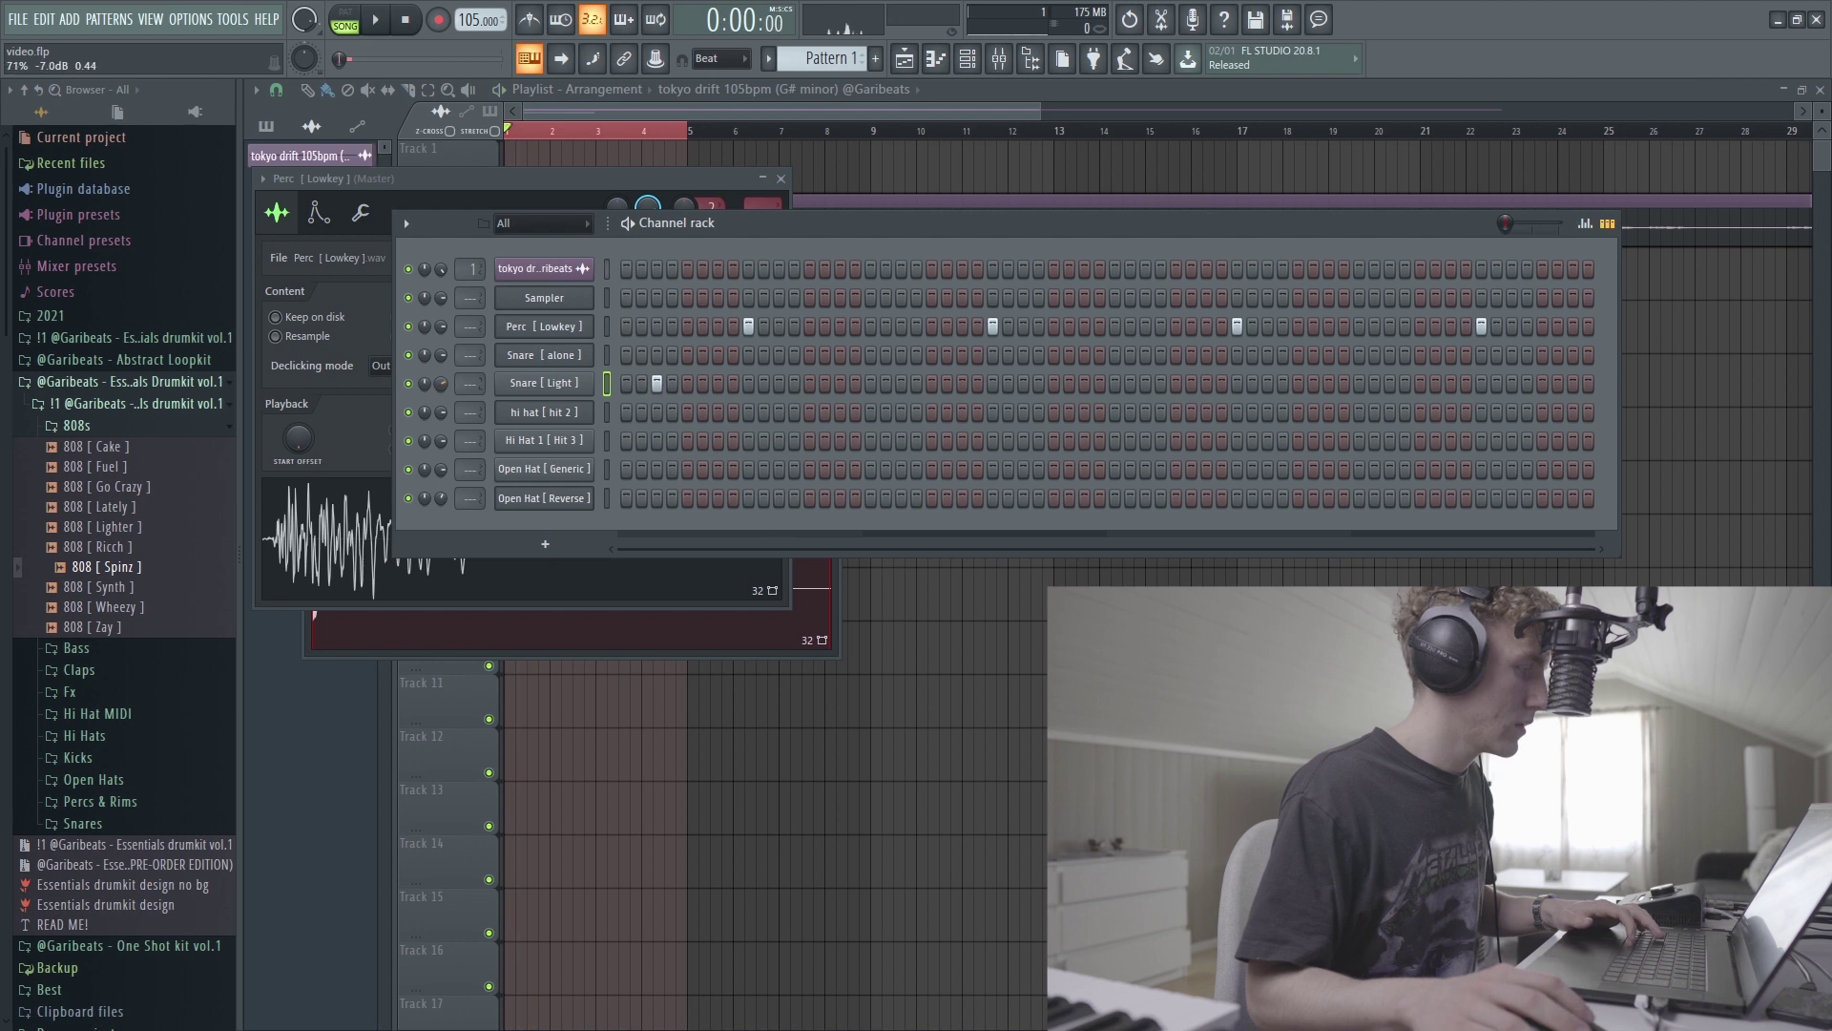
click(902, 384)
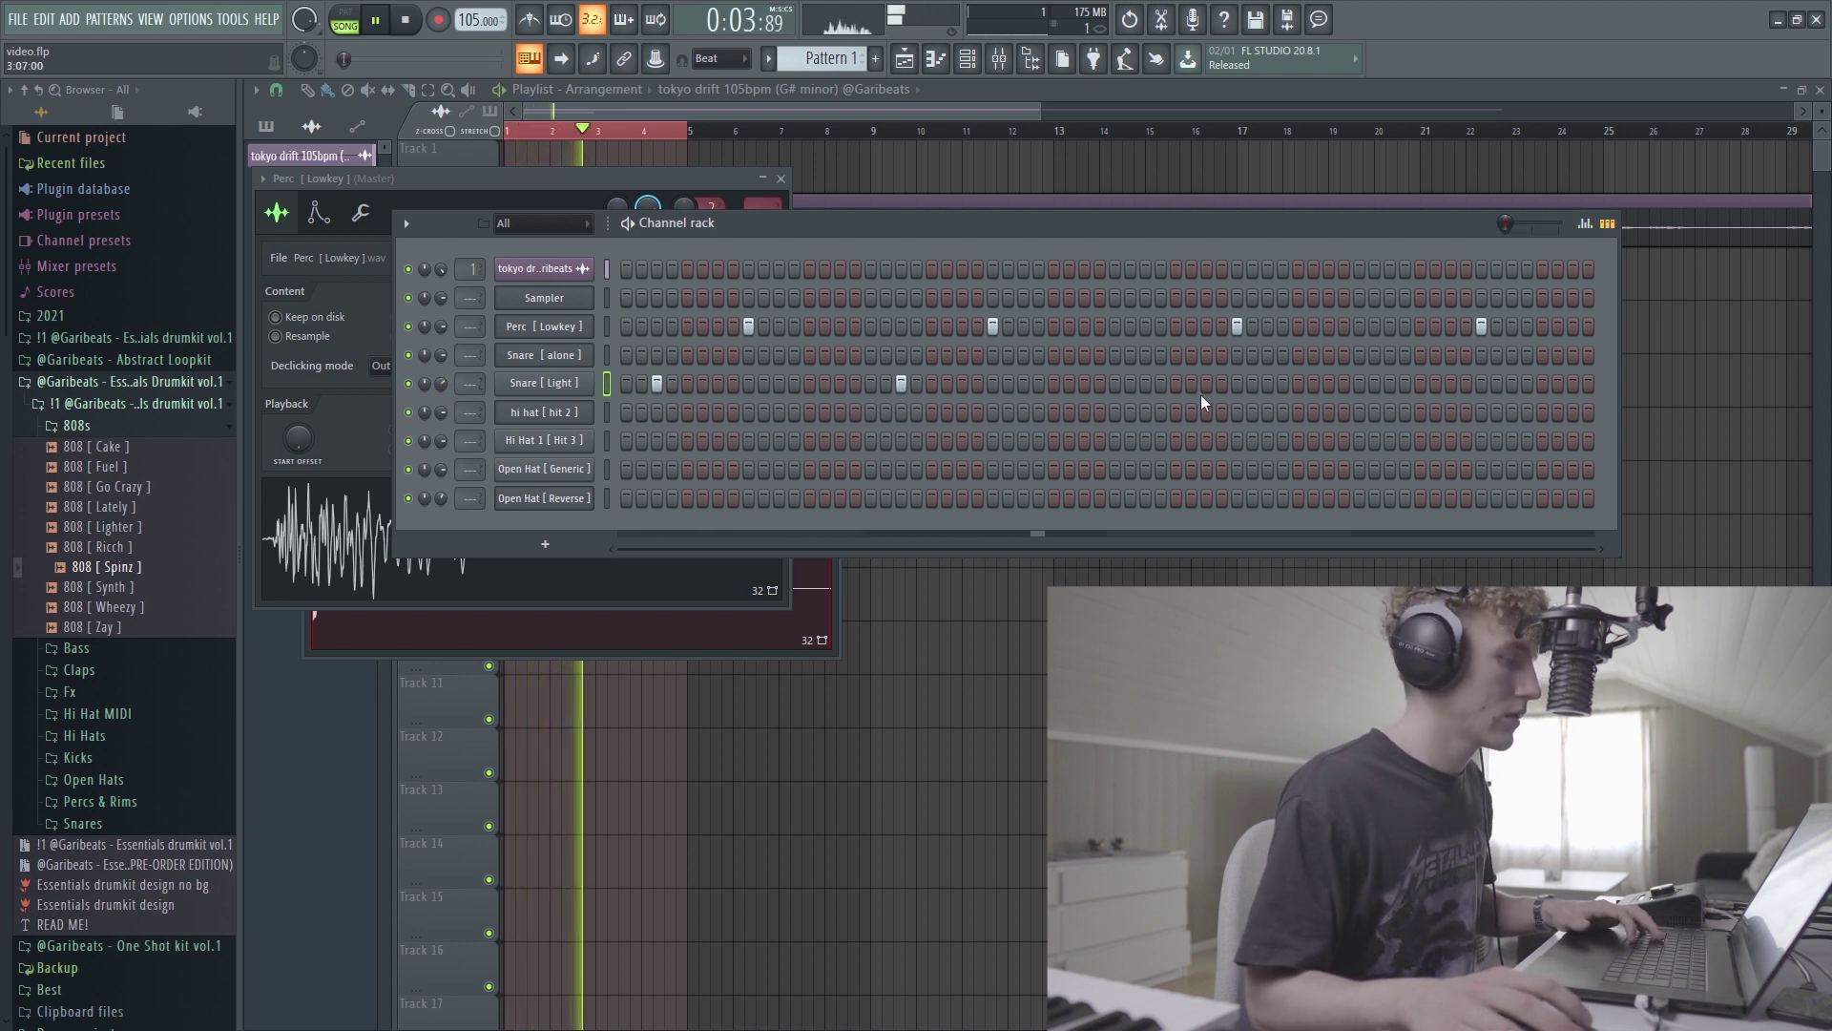
click(1328, 383)
click(1388, 384)
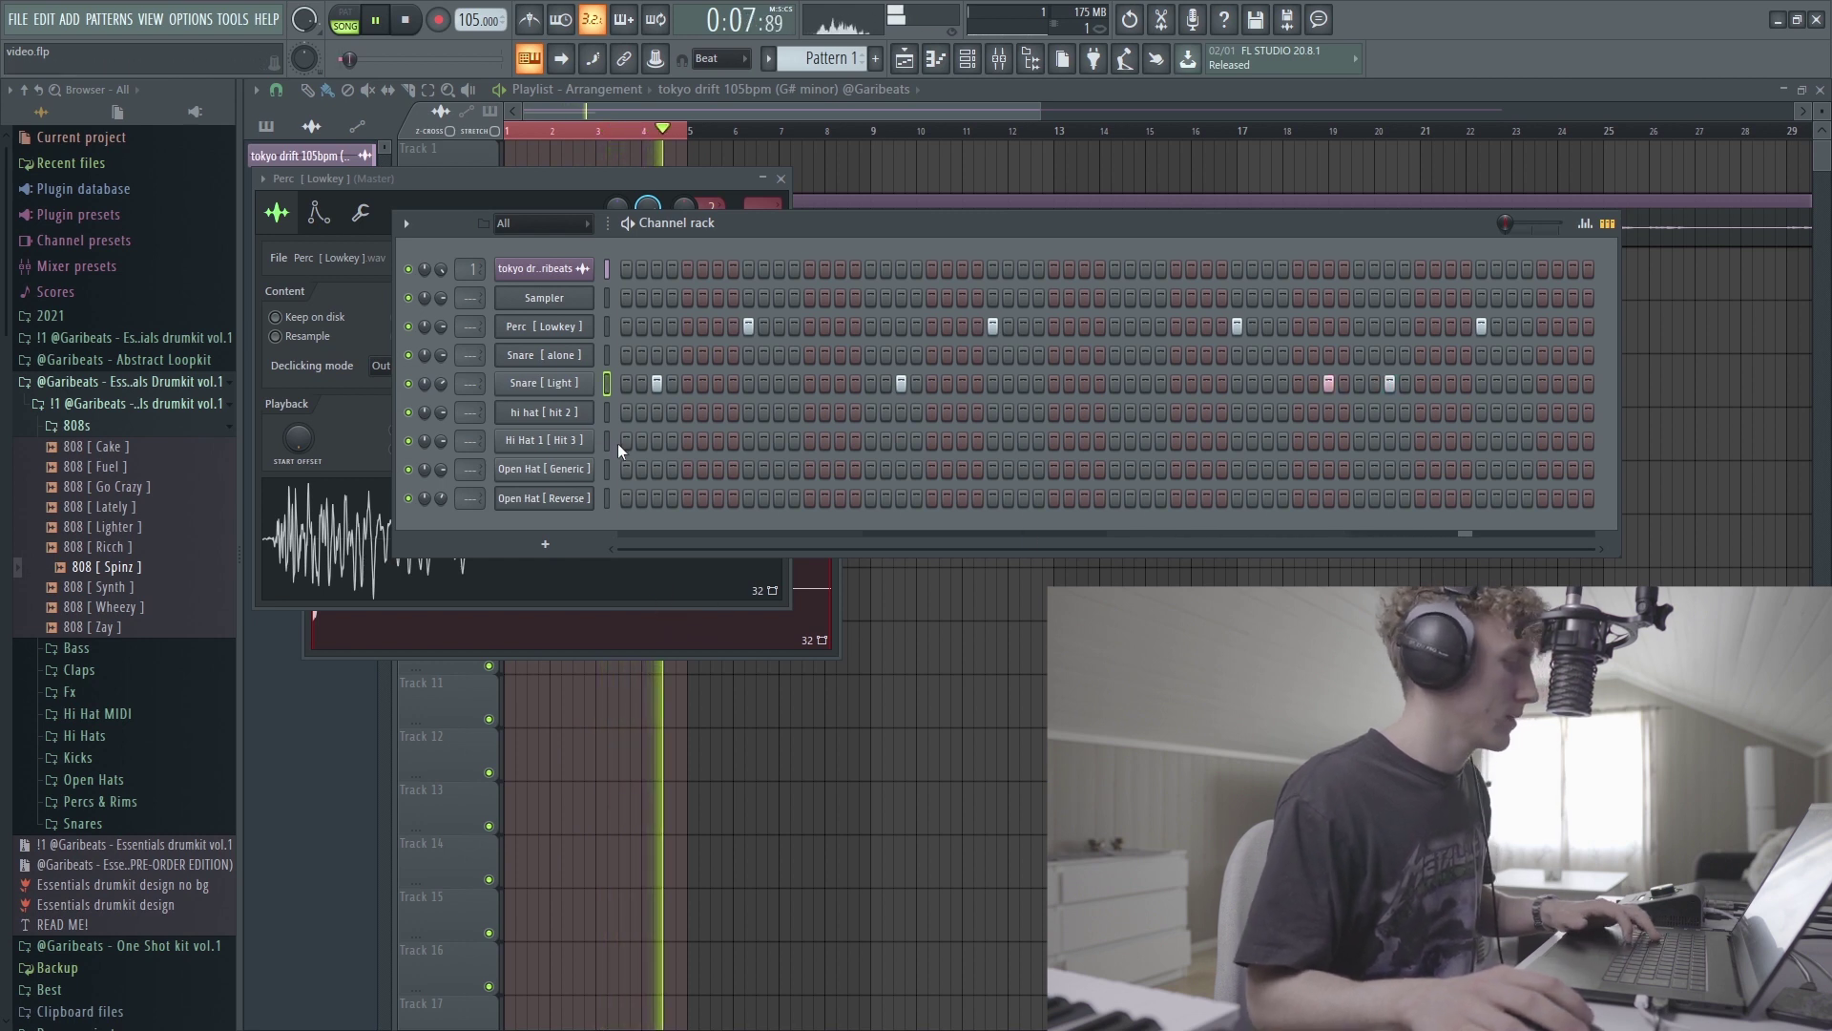
Step: Fill every second step of the hi hat [ hit 2 ] channel and open it in the piano roll
right_click(581, 413)
click(640, 497)
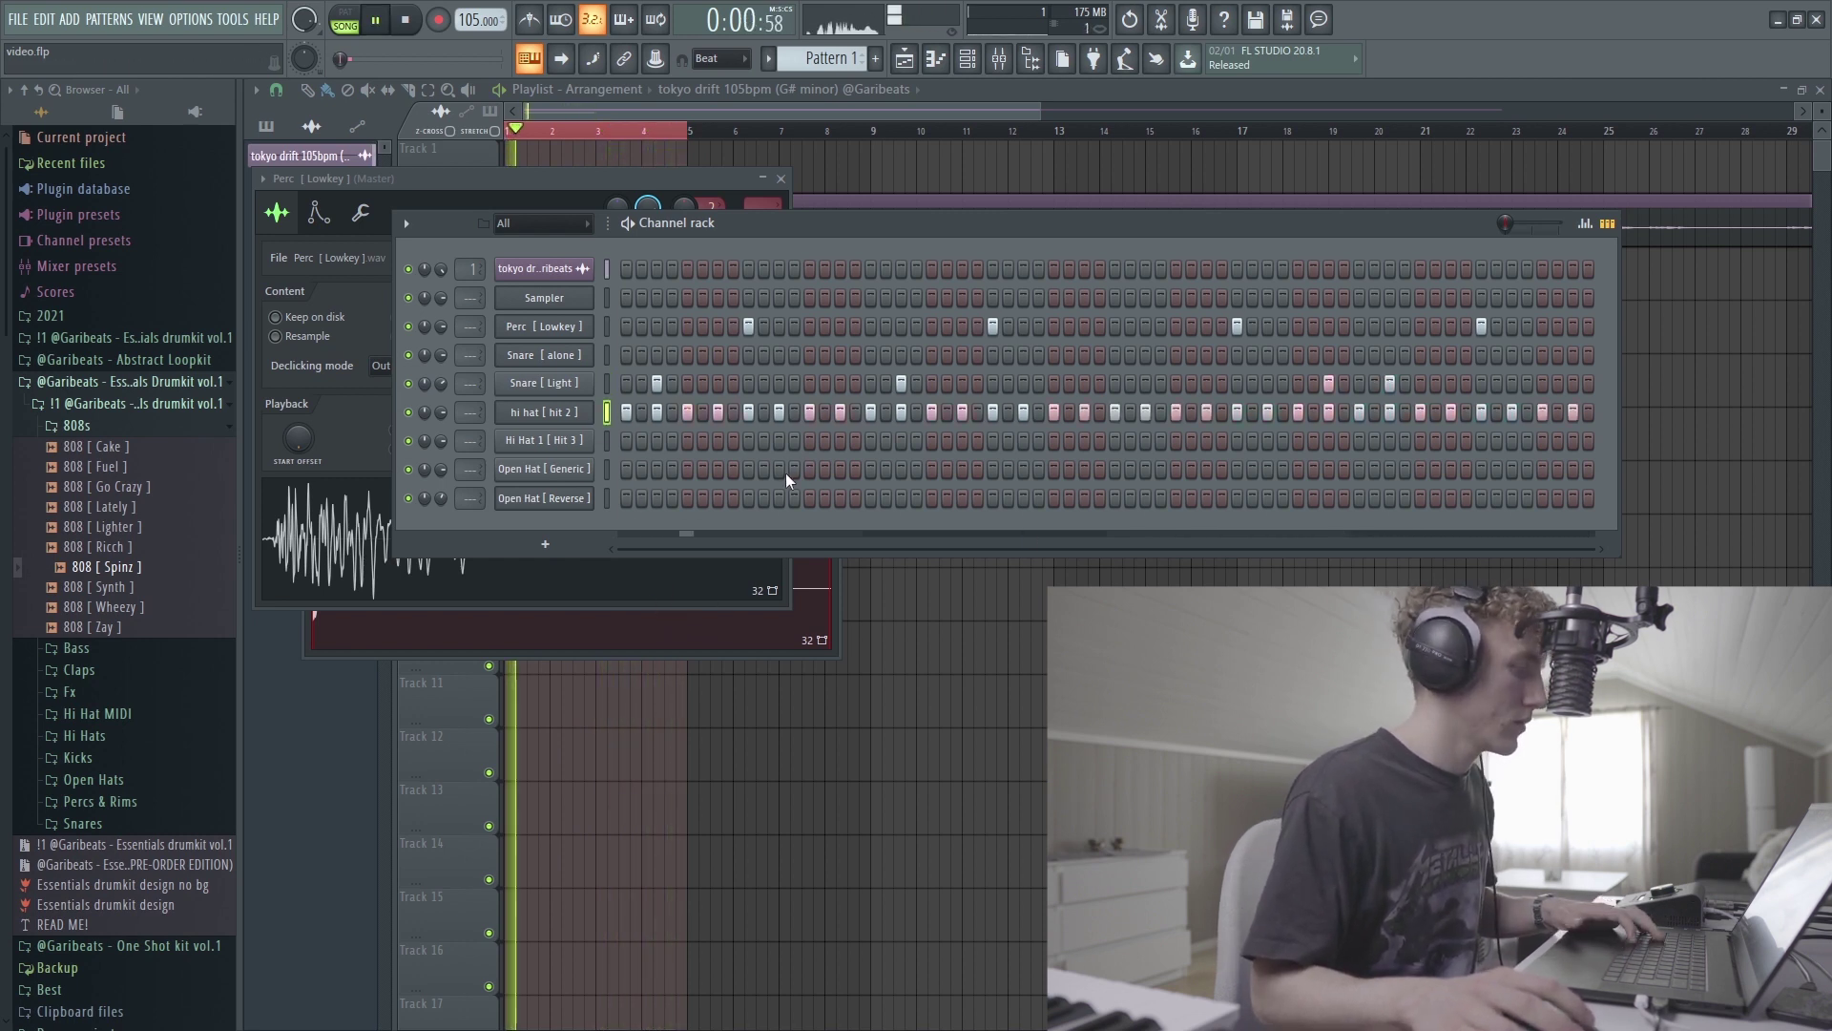
right_click(540, 410)
click(620, 418)
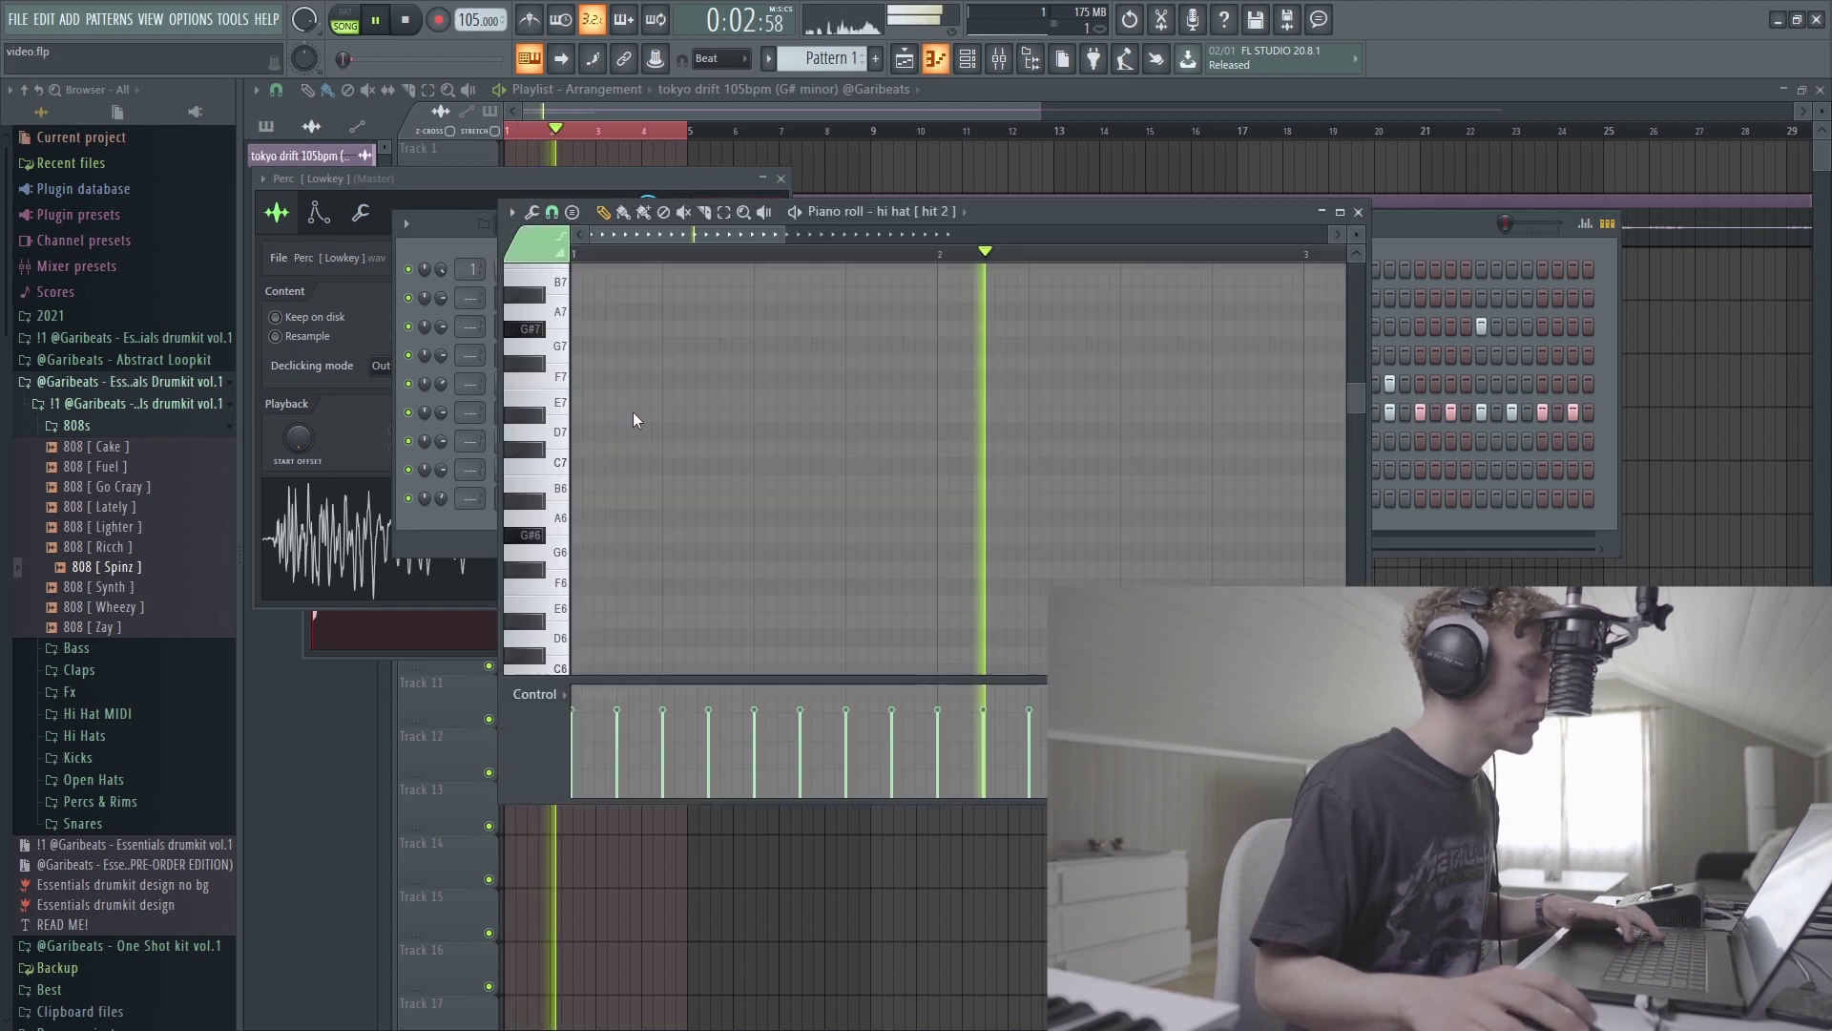
Step: Add two quick, softer C5 notes right after the fourth hi-hat note in bar 1
key(space)
scroll(670, 491, down, 5)
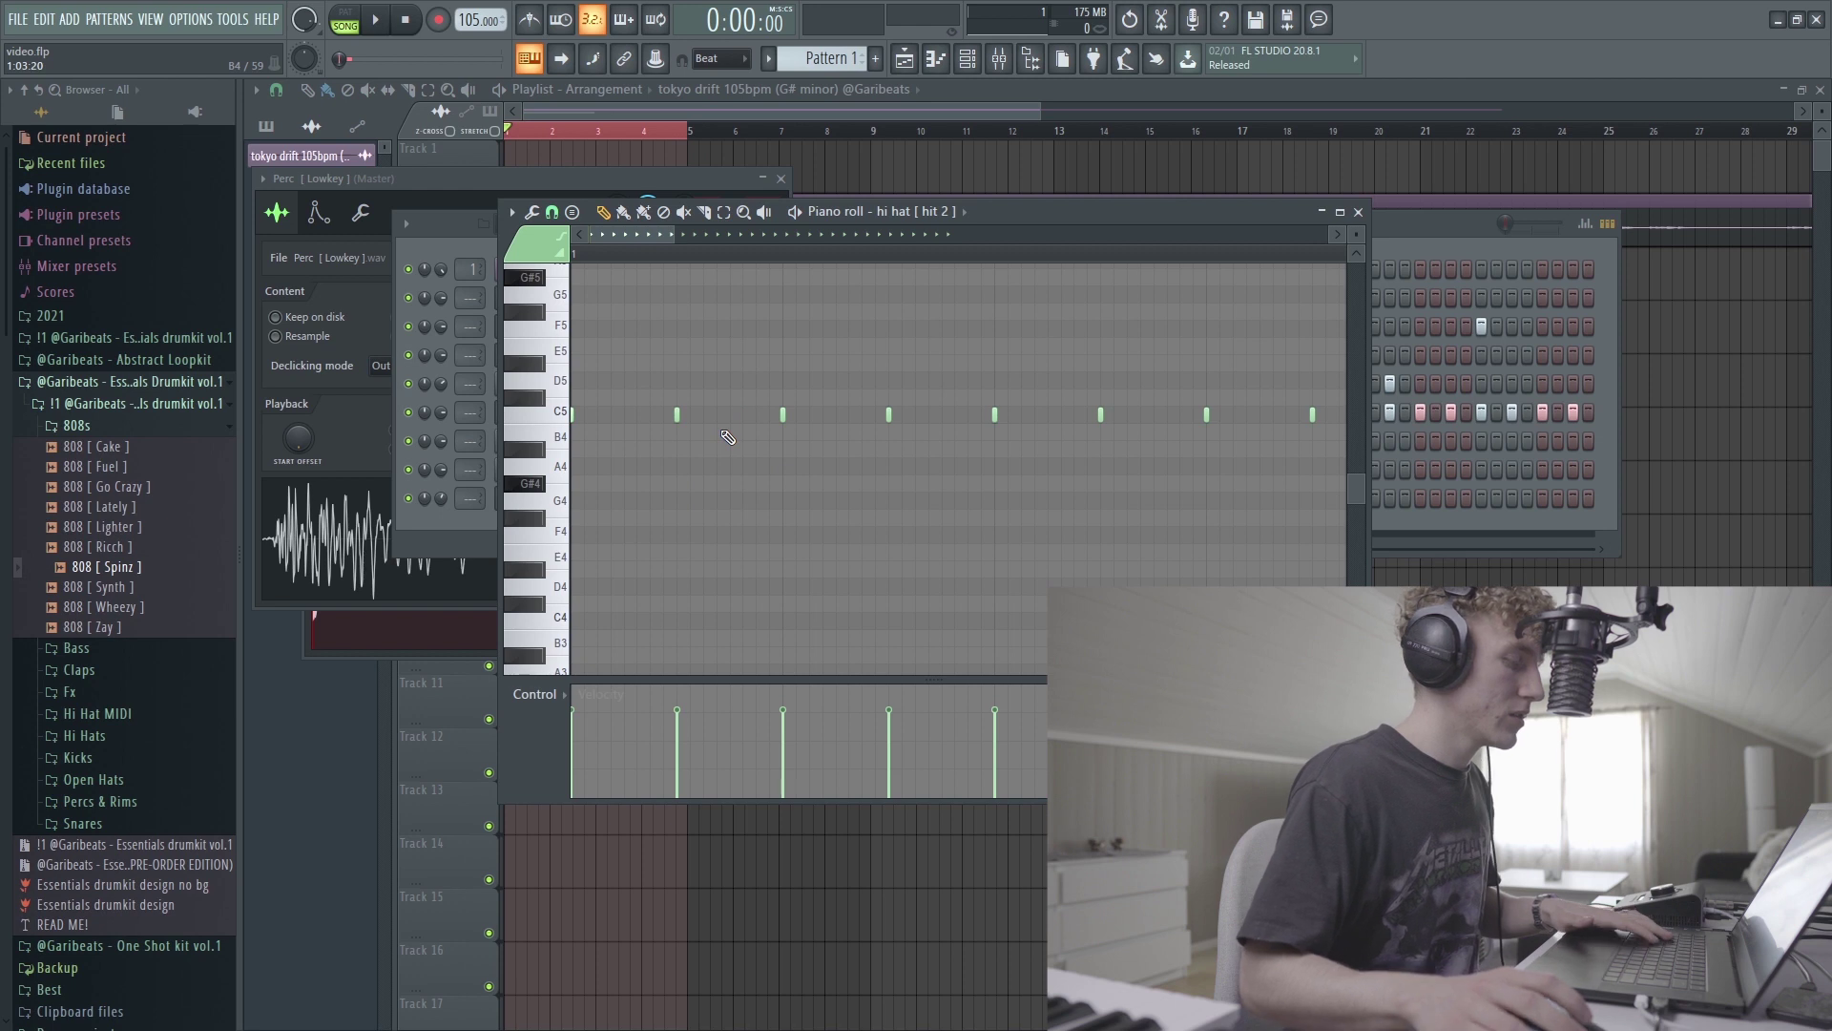
key(space)
click(920, 450)
key(space)
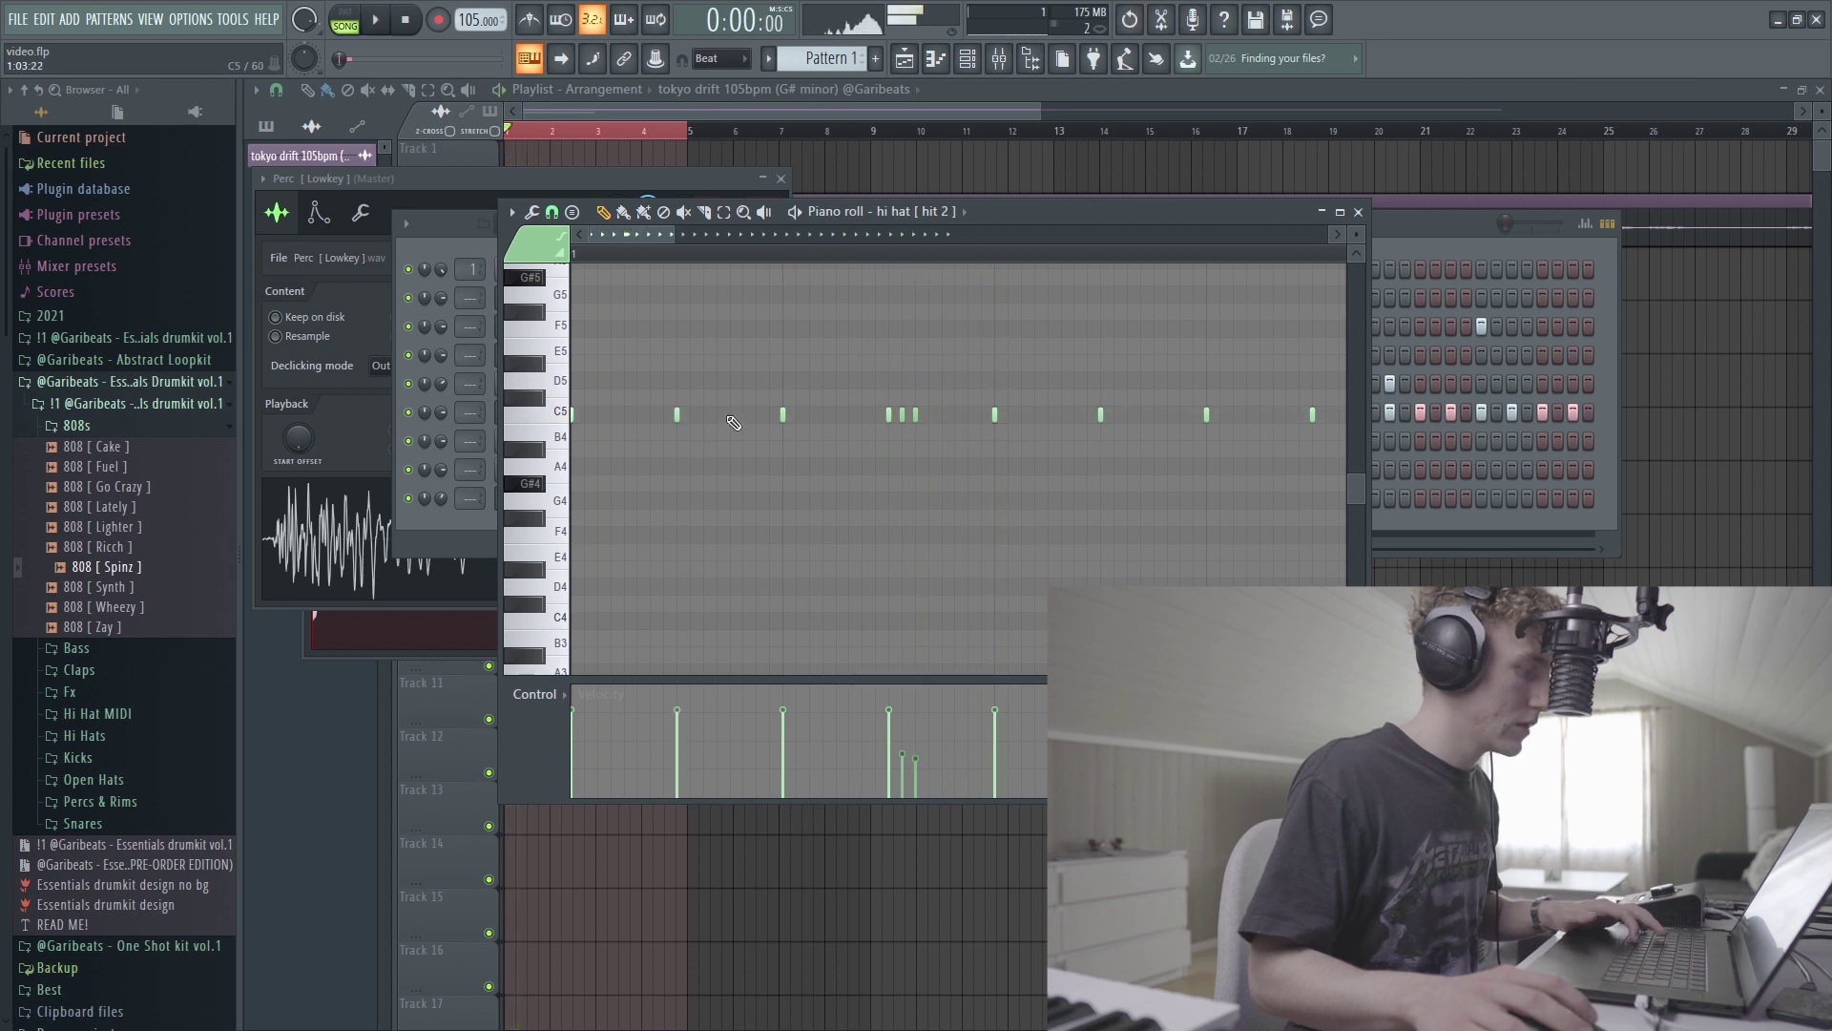
Step: Replace the third C5 hi-hat note in bar 1 with a quick run of three soft G#4 notes and select them
right_click(784, 414)
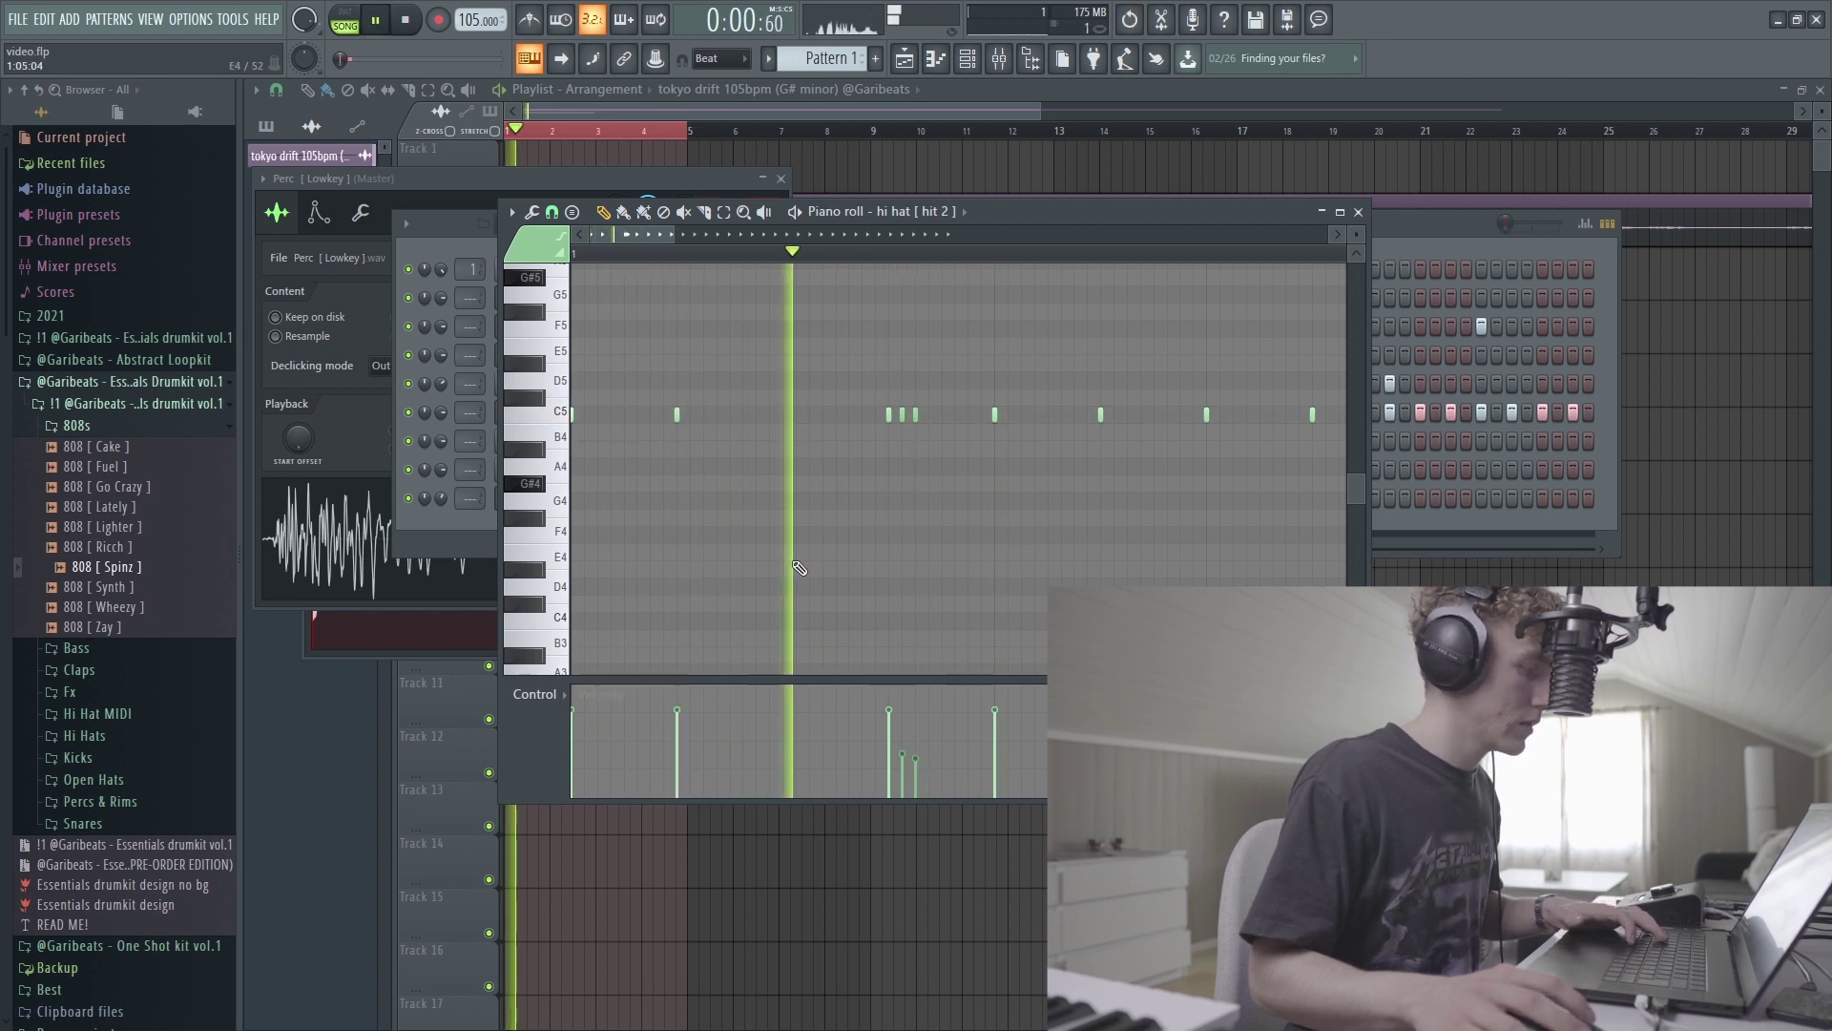
key(space)
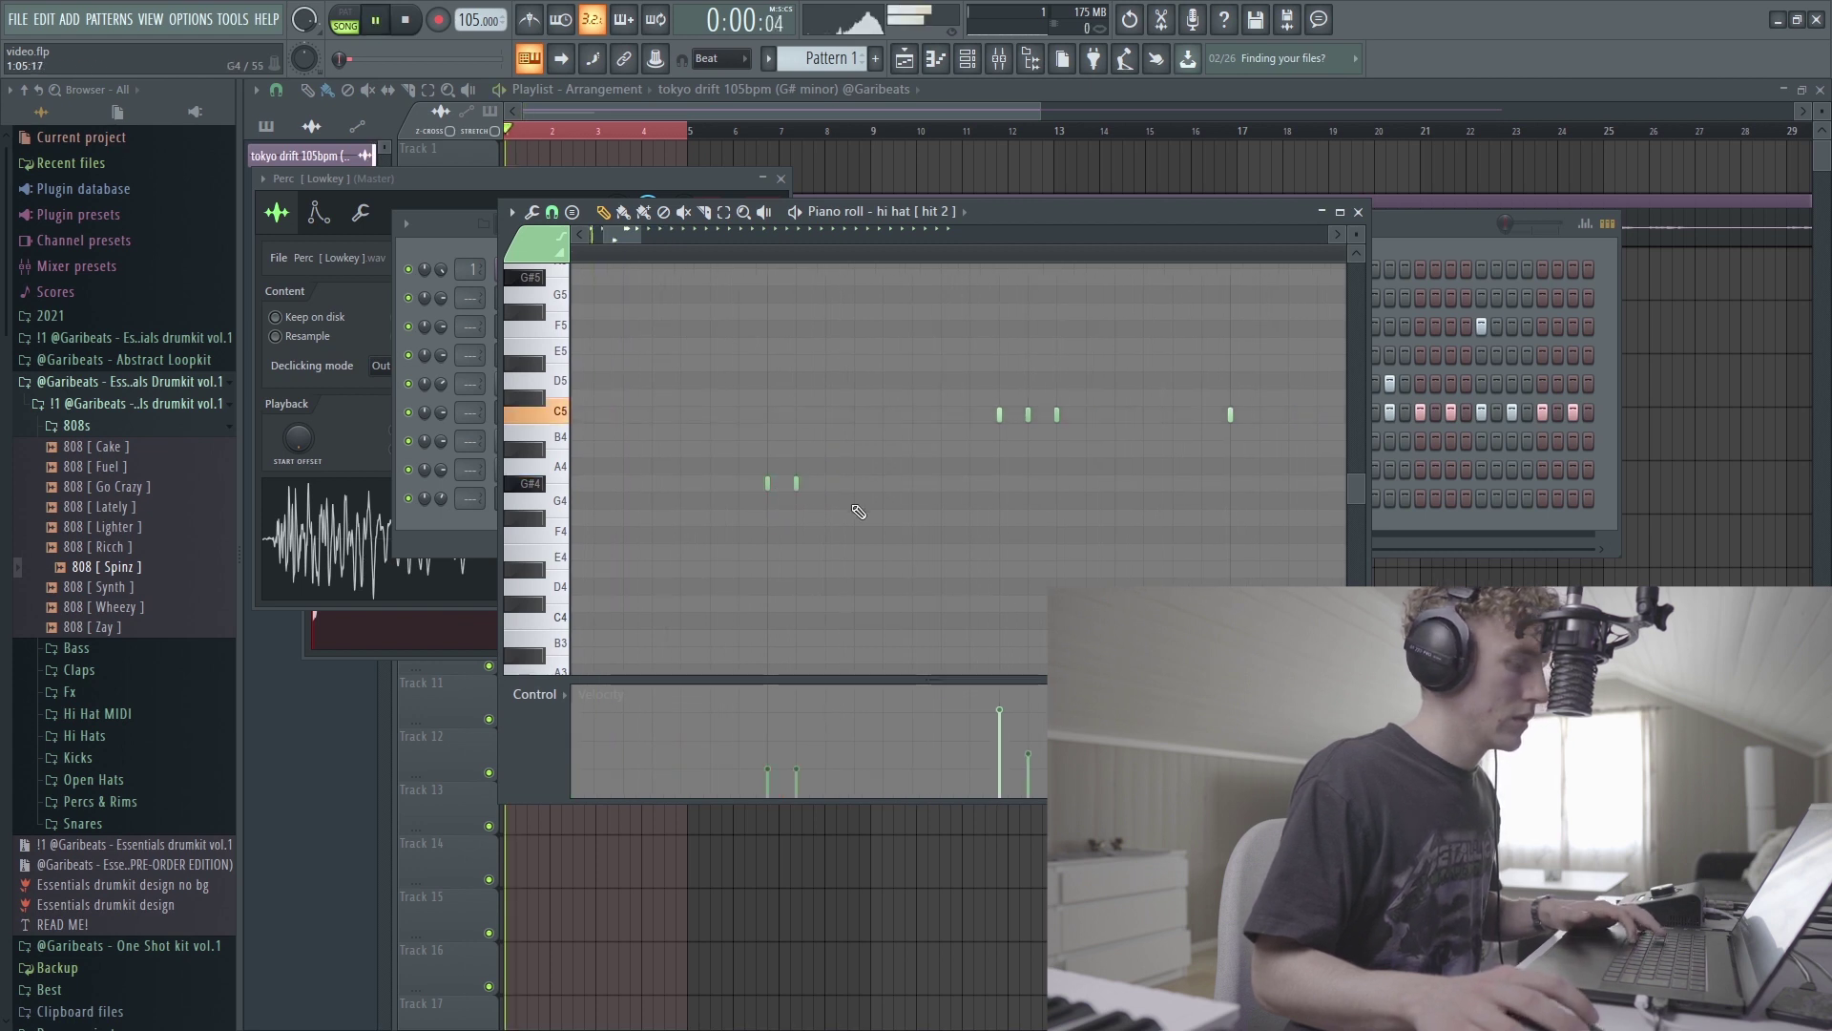
ctrl+scroll(830, 458, down, 3)
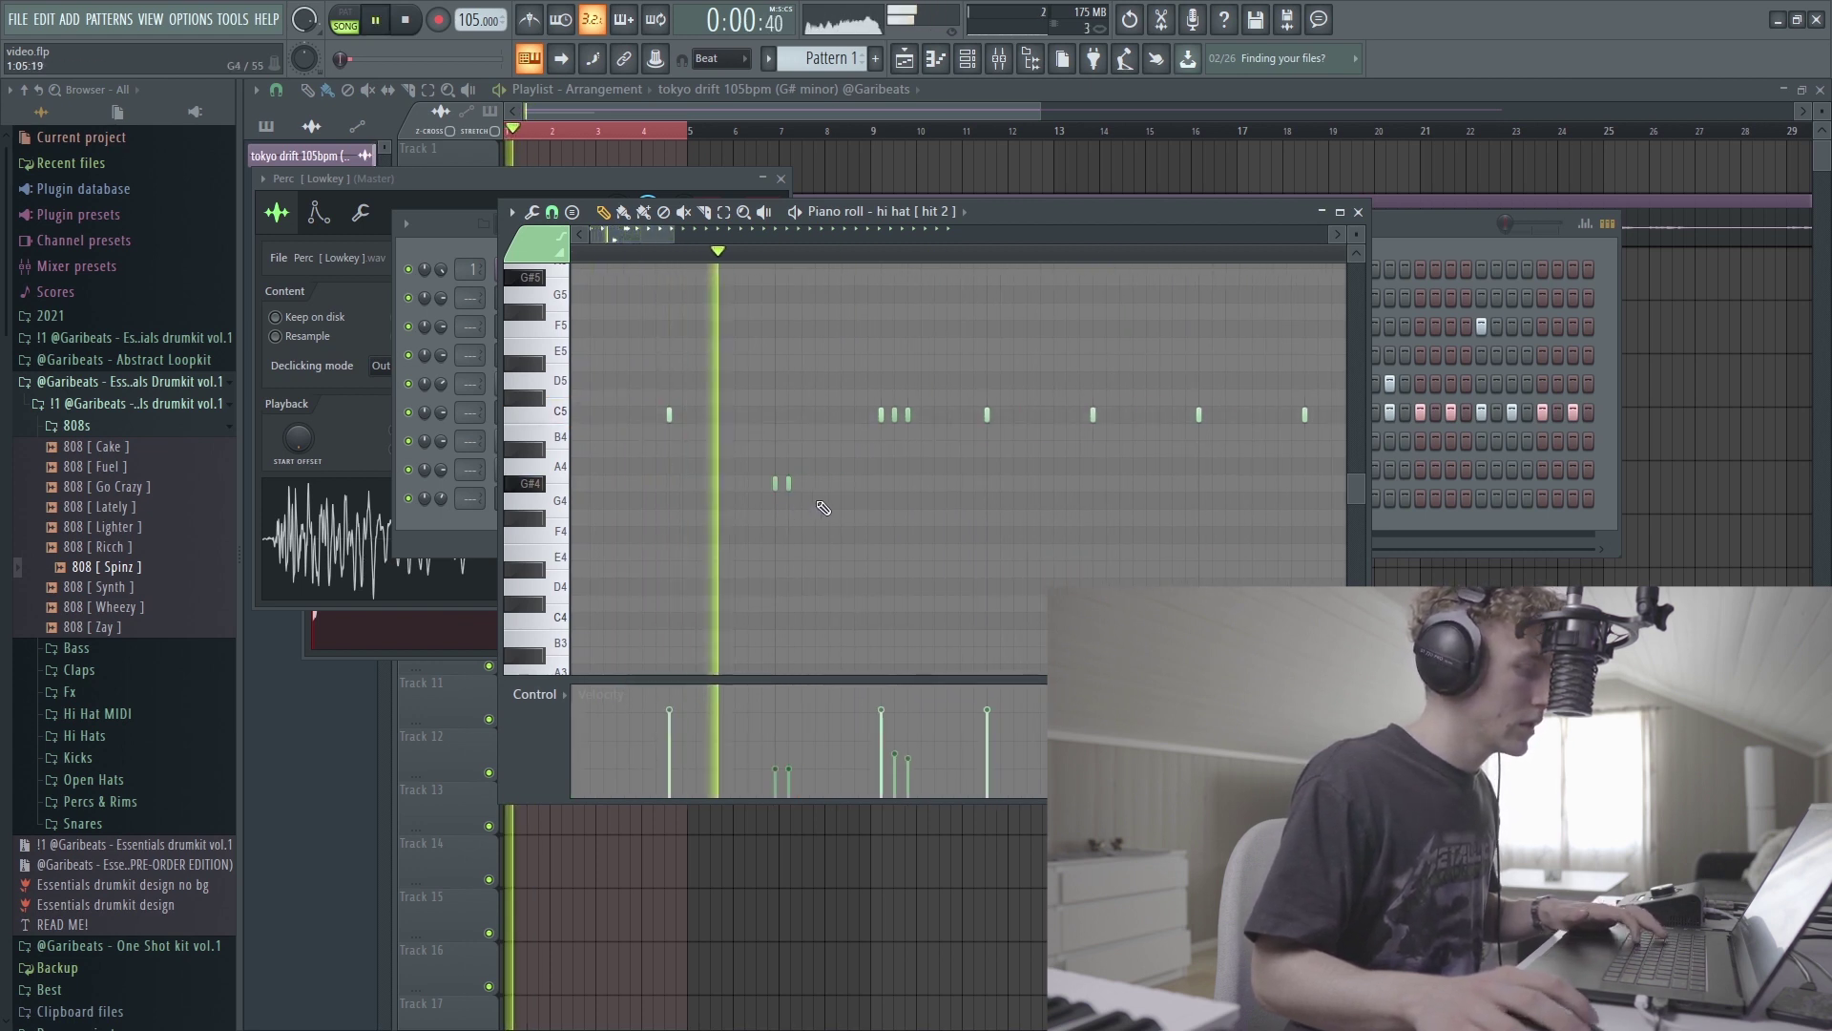
click(806, 486)
key(space)
drag(836, 488, 756, 462)
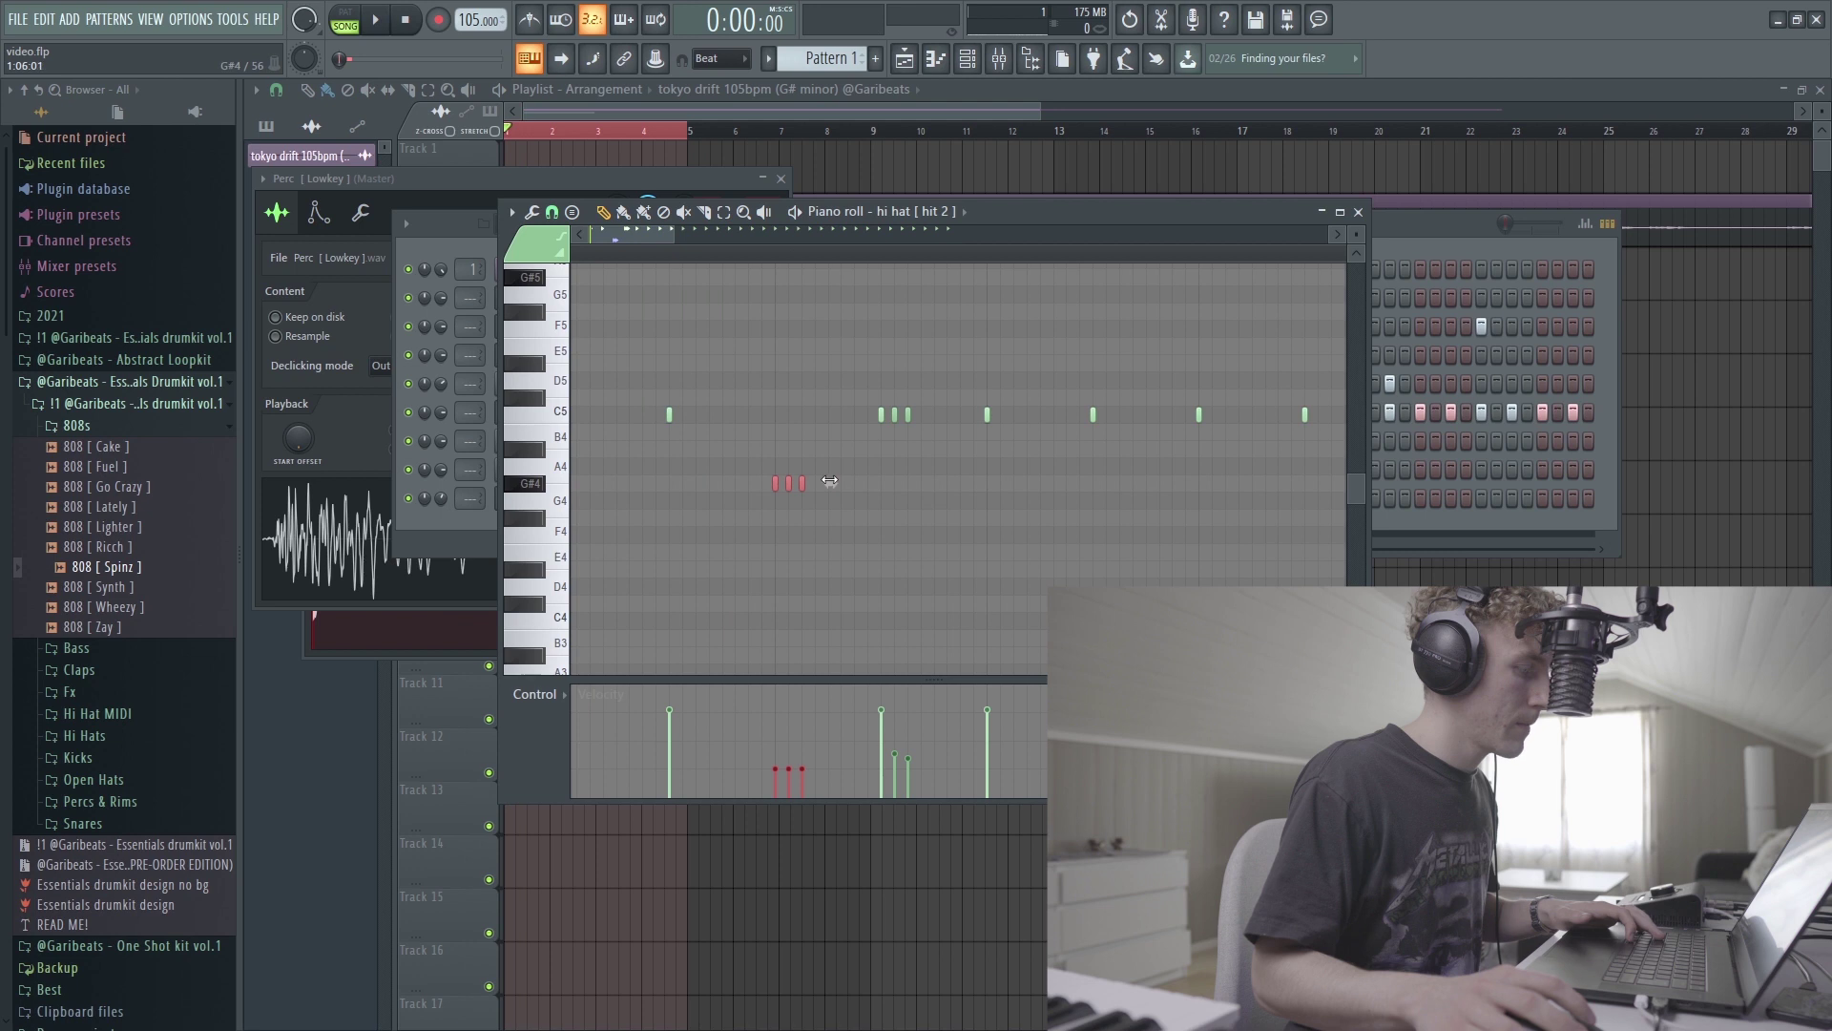
ctrl+scroll(801, 482, up, 2)
key(space)
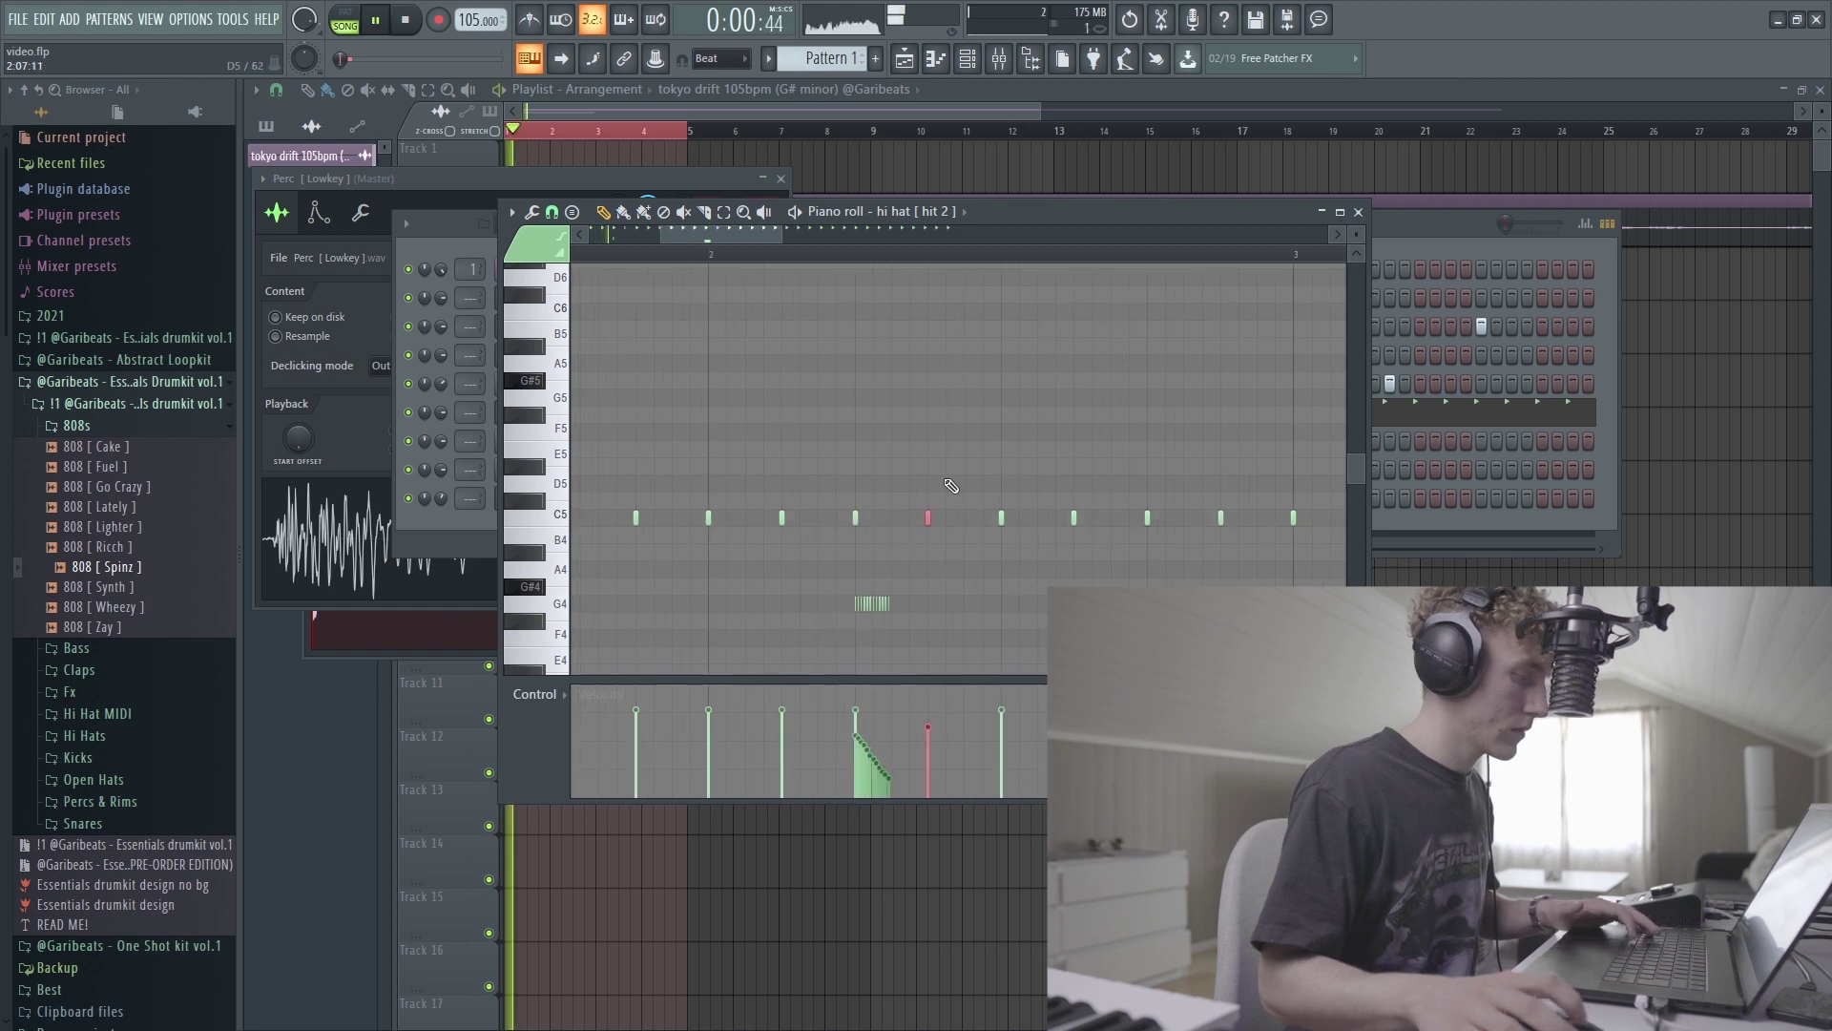
Step: Add a roll of seven C5 hi-hat notes with falling velocity at the end of bar 1, leading into bar 2
key(space)
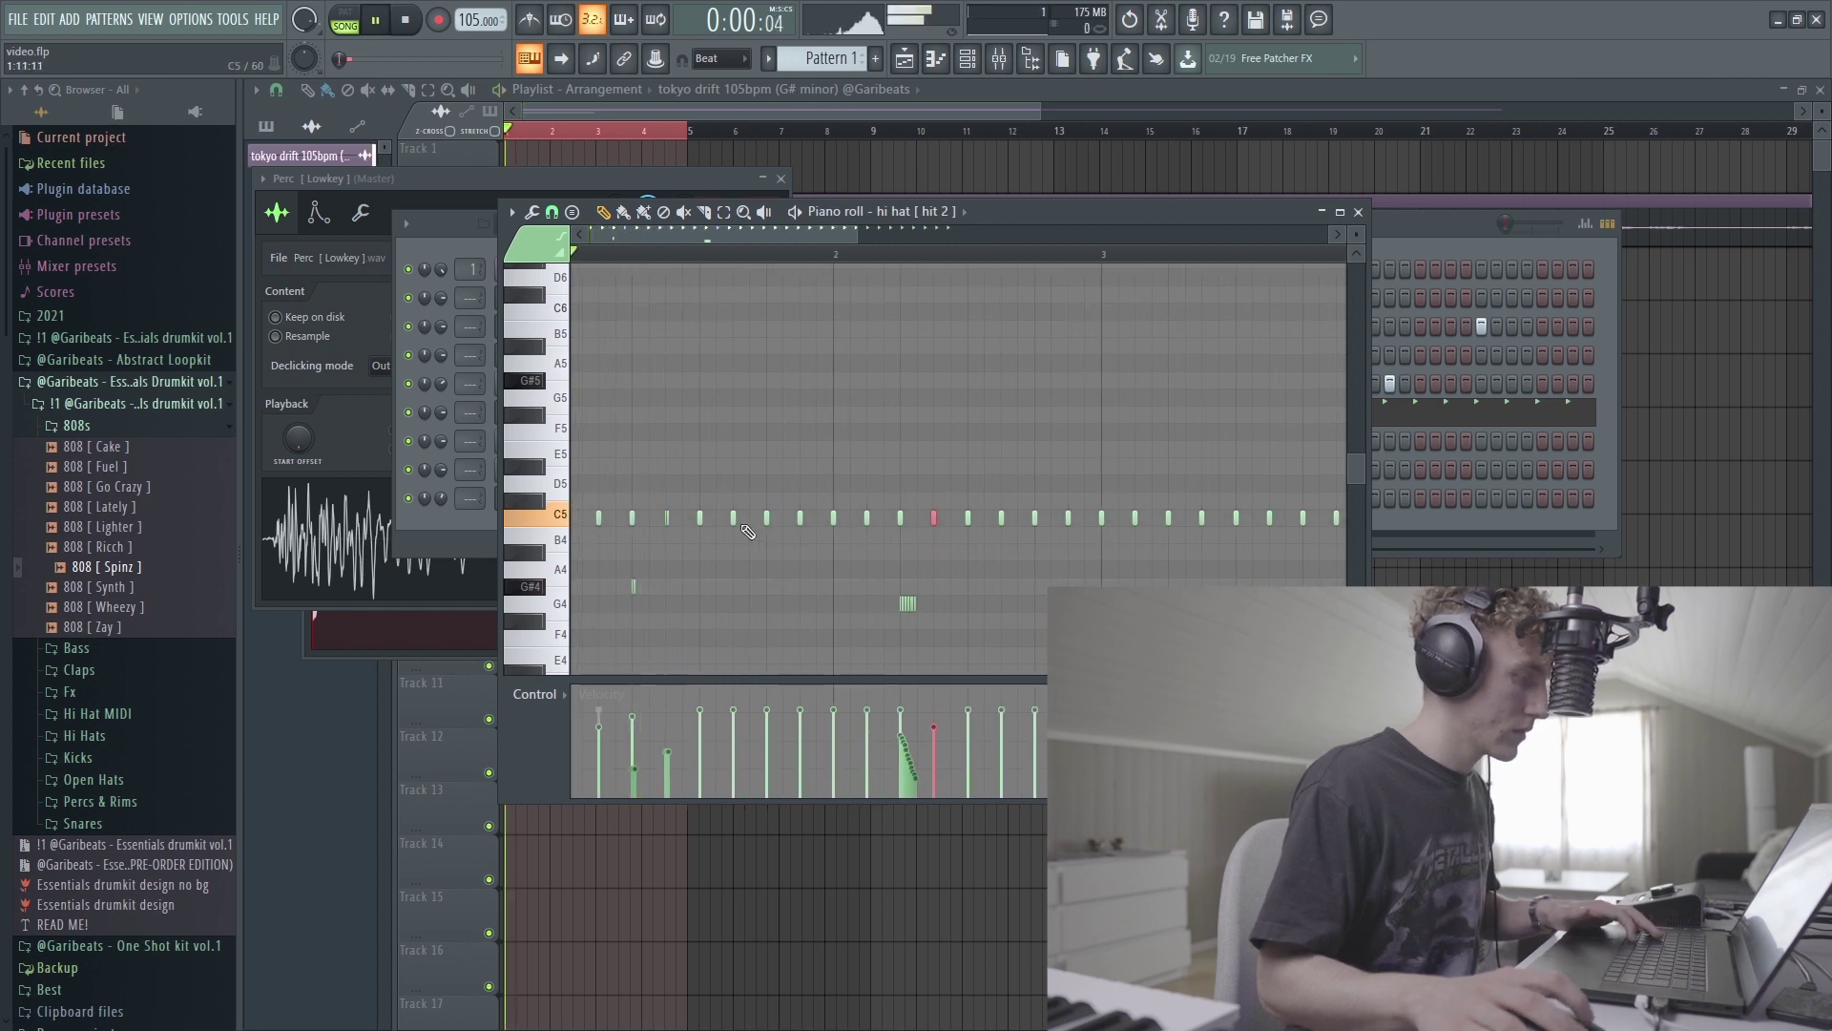
scroll(735, 520, down, 3)
scroll(743, 544, up, 3)
scroll(897, 553, down, 8)
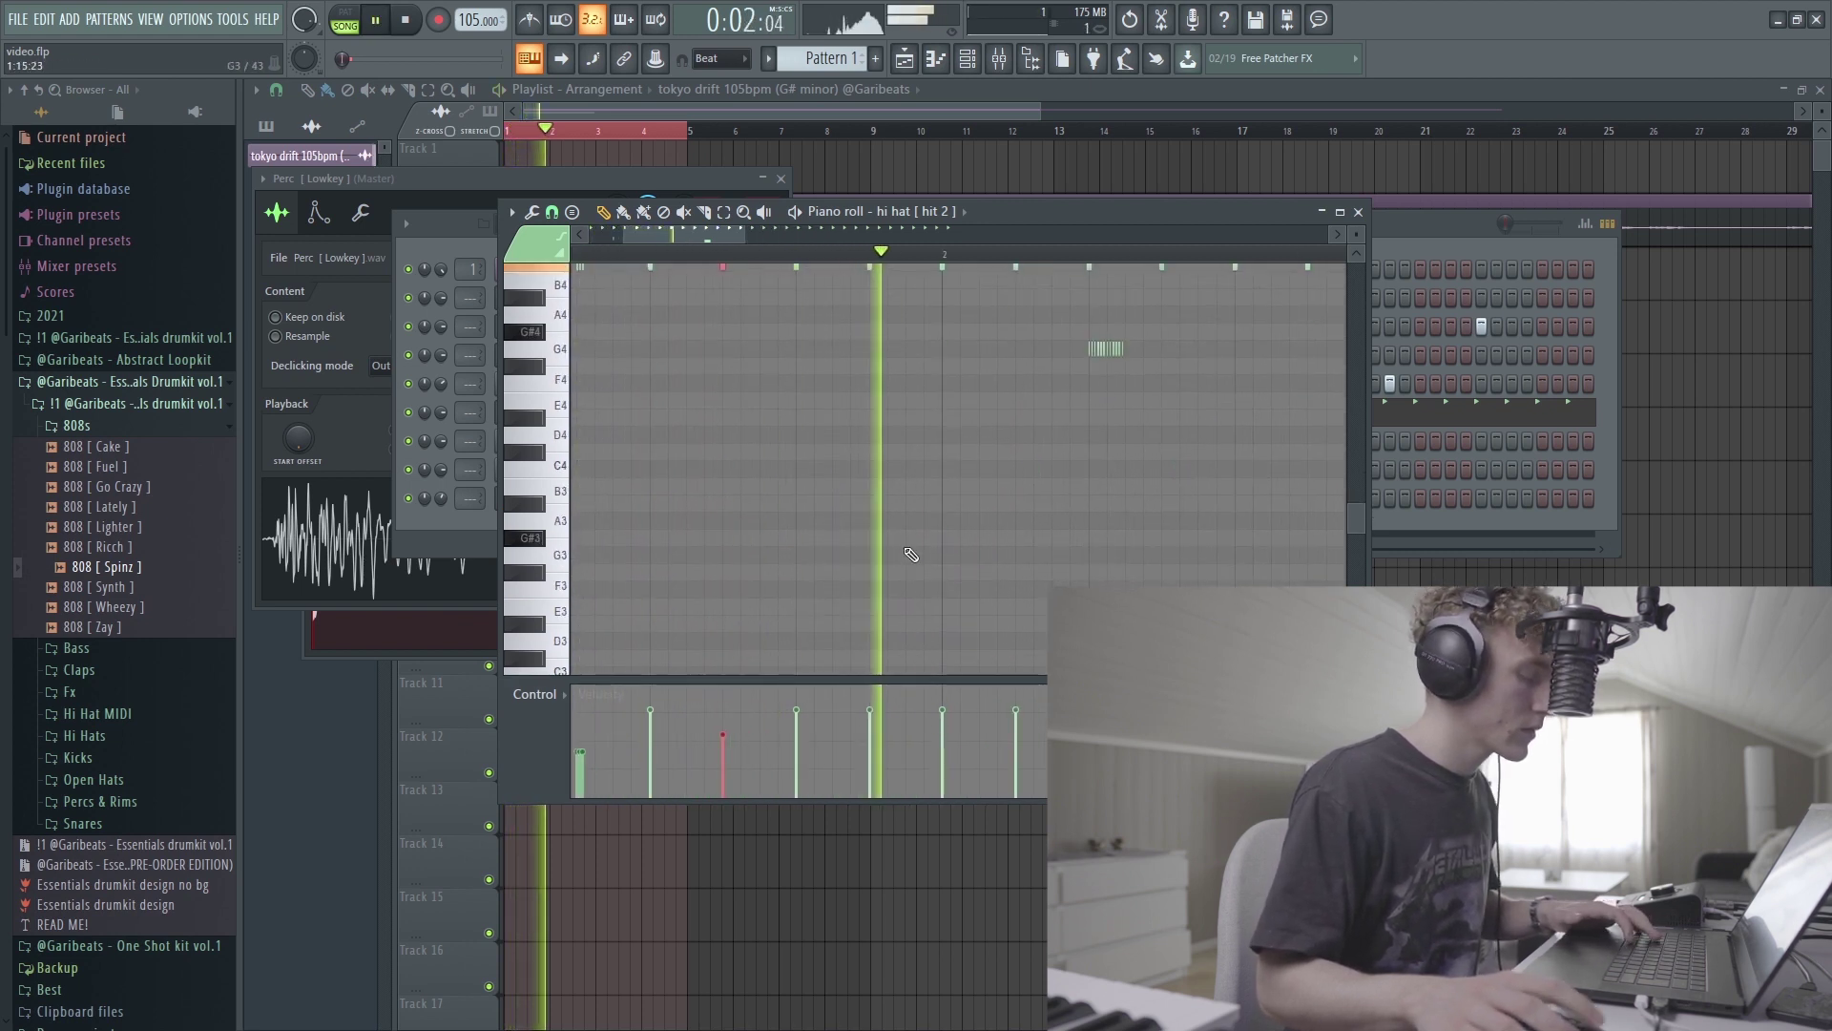
scroll(1157, 471, up, 8)
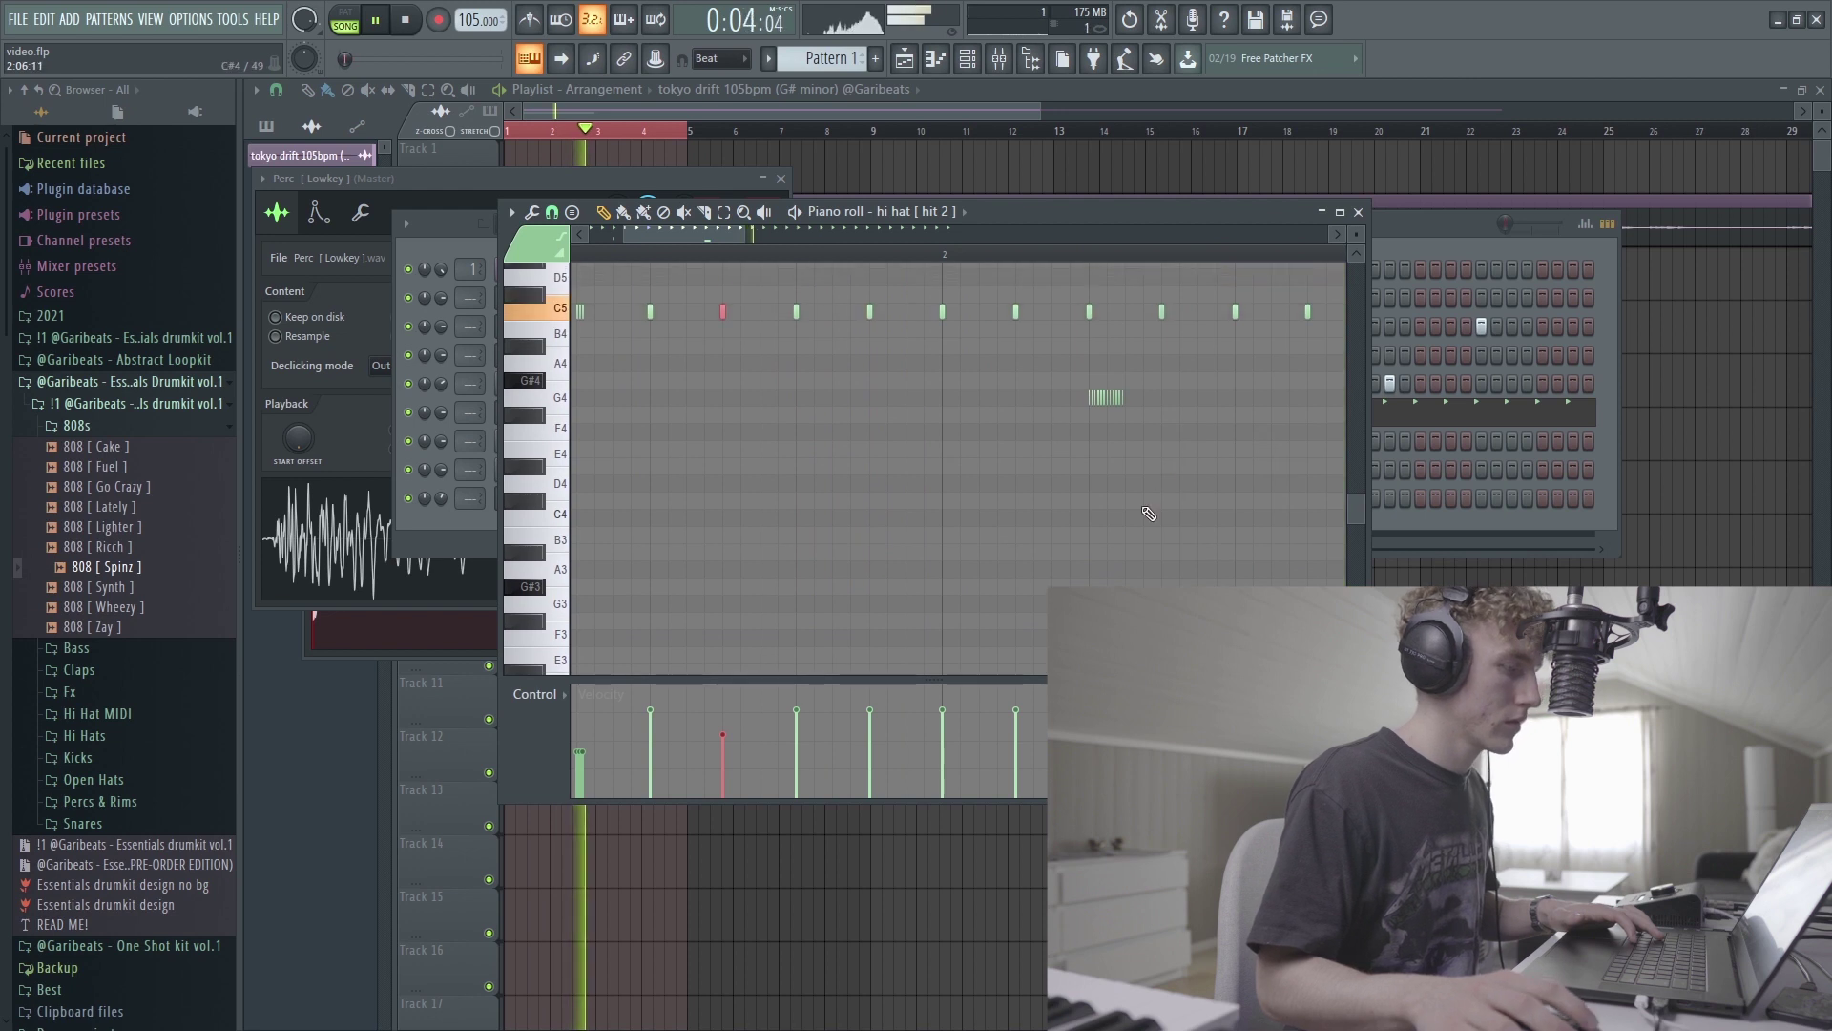
scroll(1004, 672, up, 4)
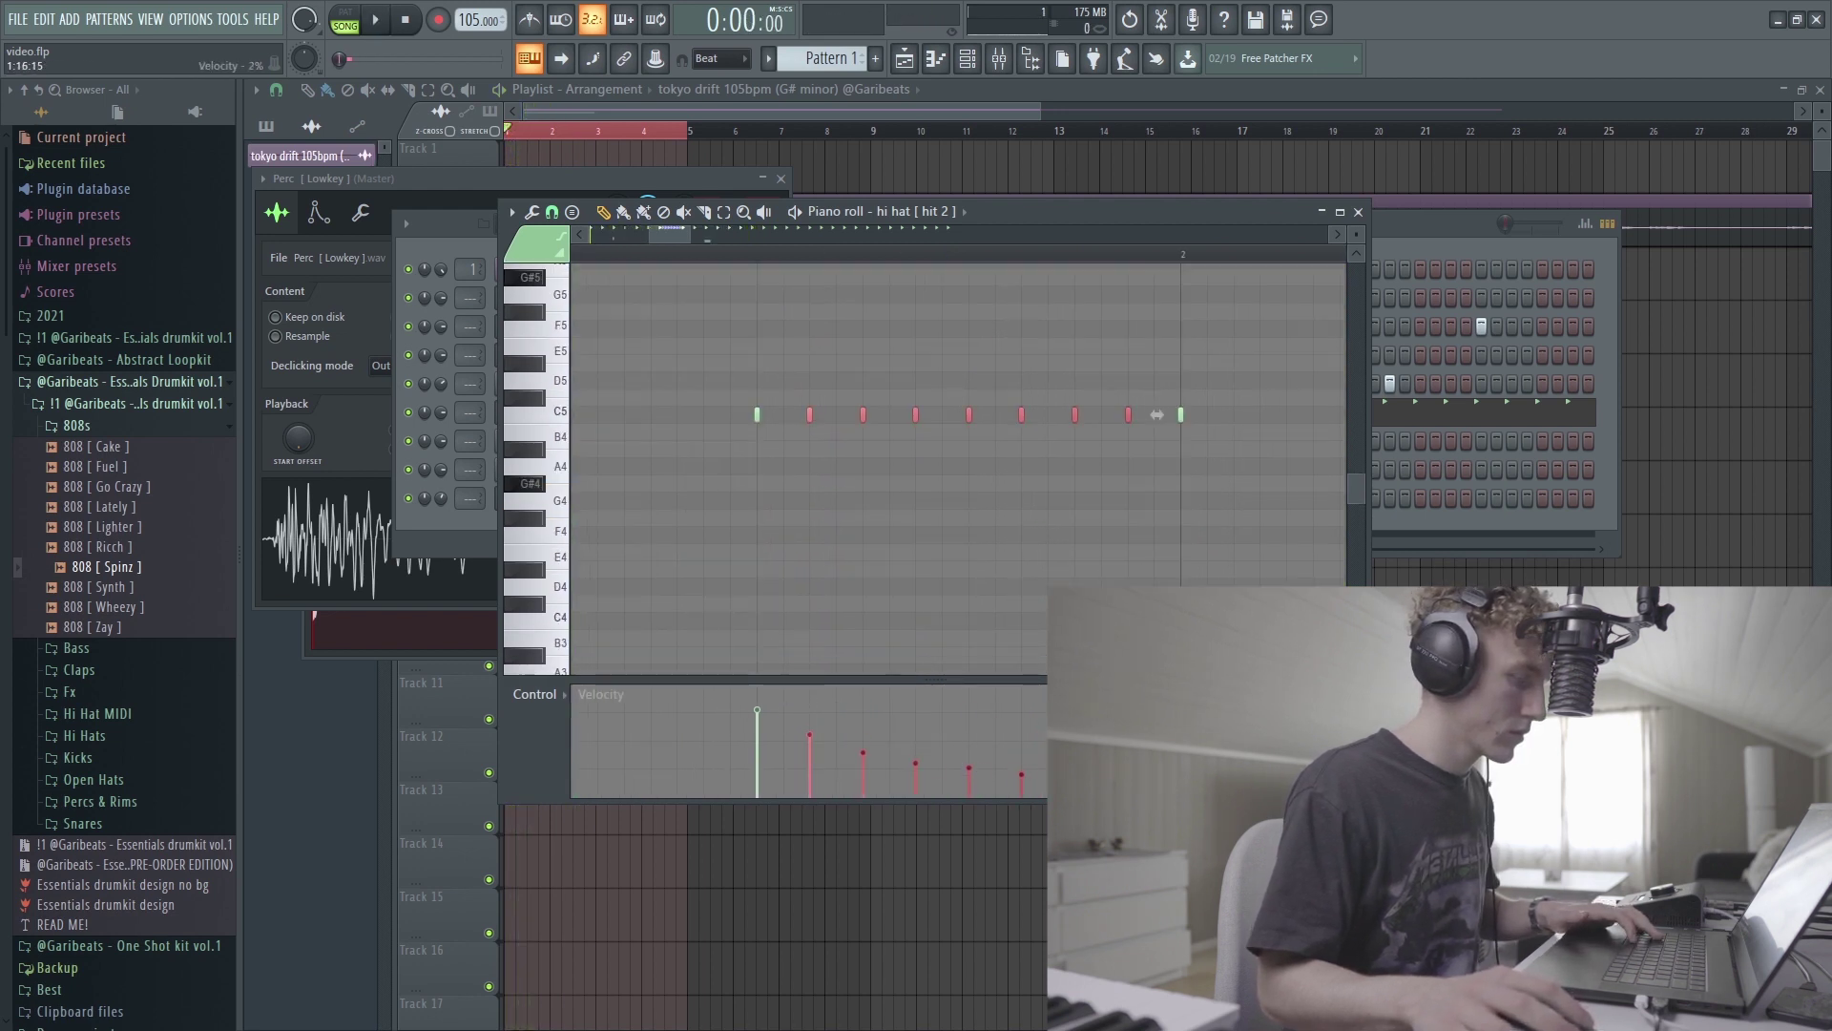
Step: Select all hi-hat notes in bars 1 and 2 and duplicate them into bars 3 and 4
scroll(902, 525, down, 5)
scroll(861, 532, down, 6)
scroll(902, 559, up, 6)
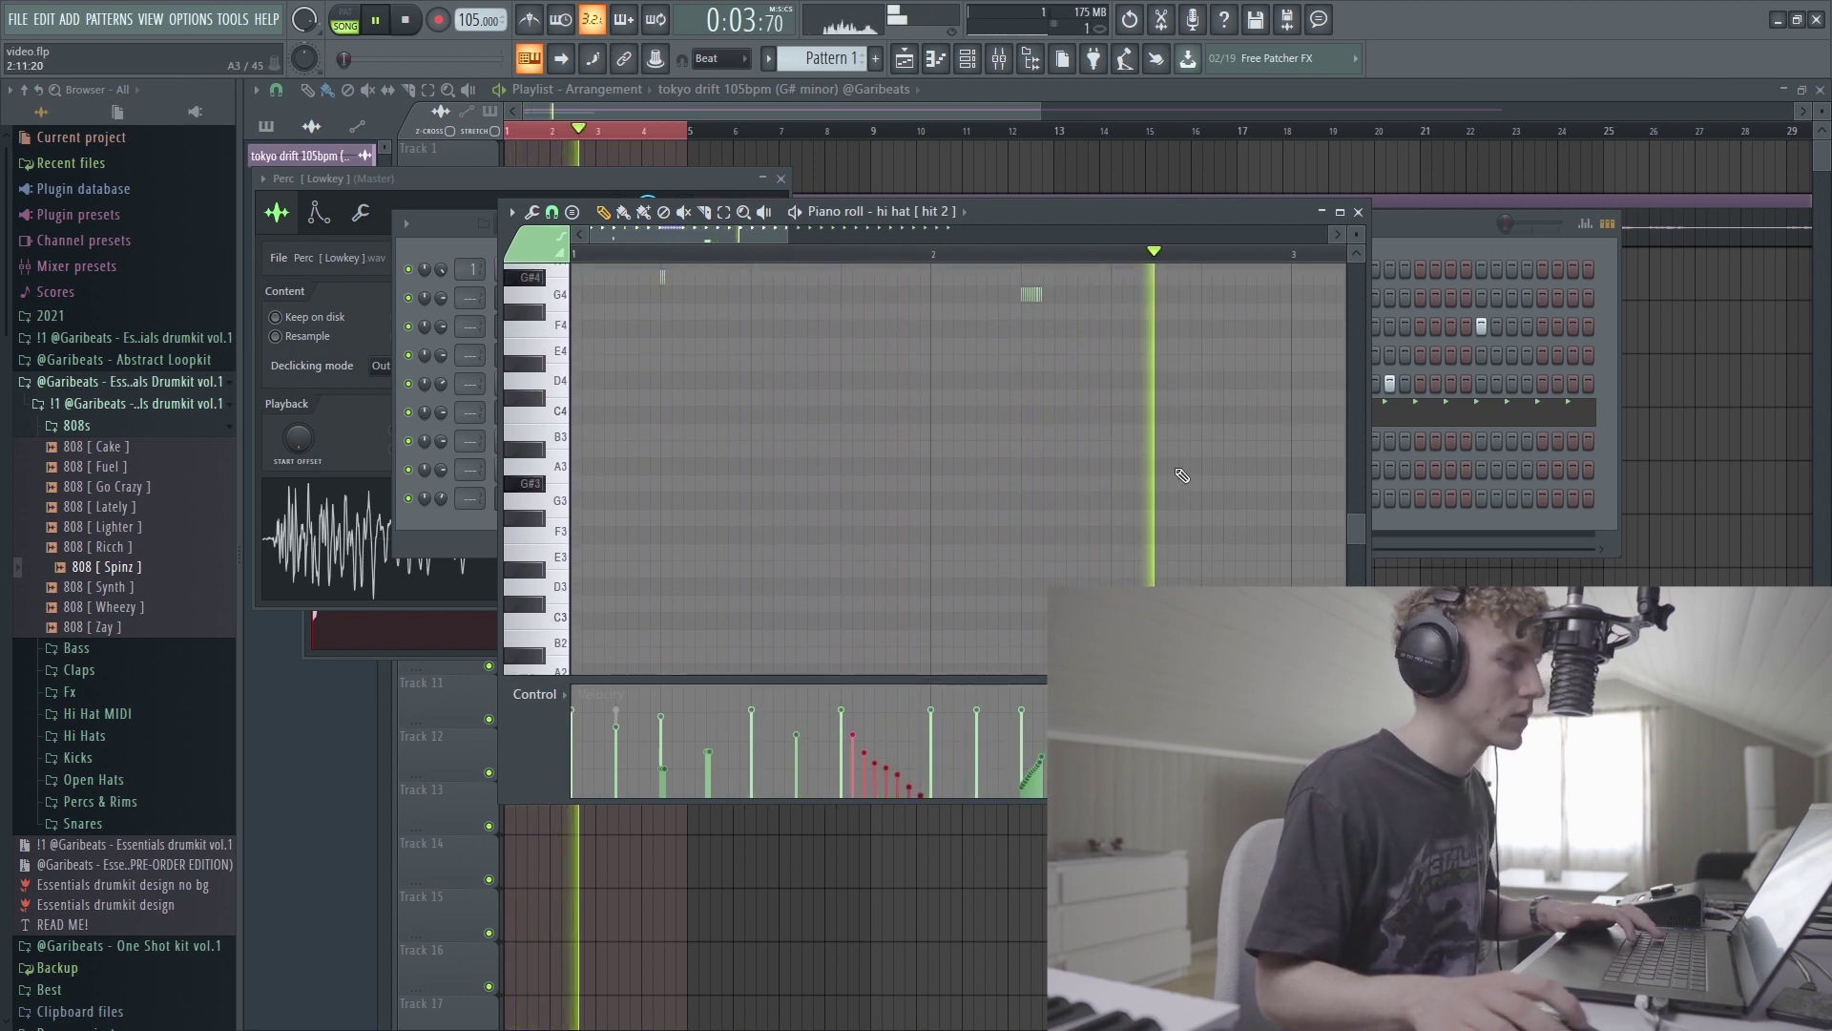
drag(1088, 446, 804, 357)
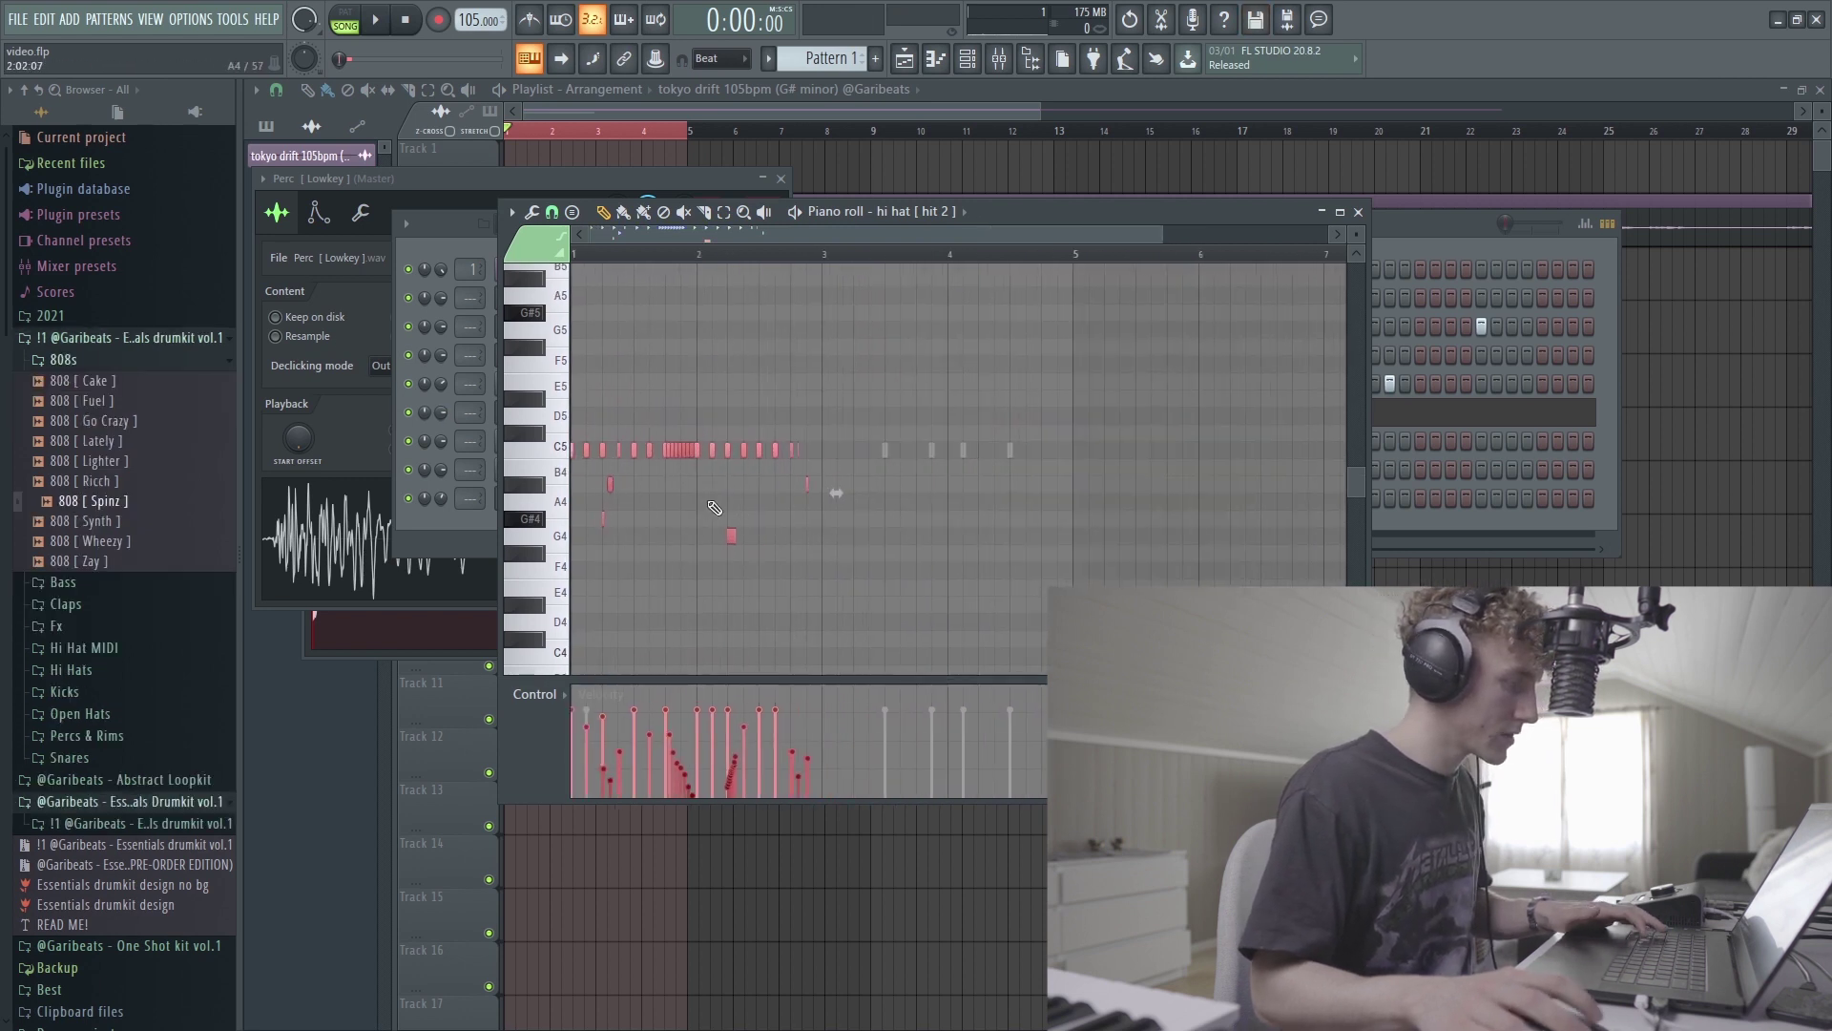
drag(668, 449, 917, 443)
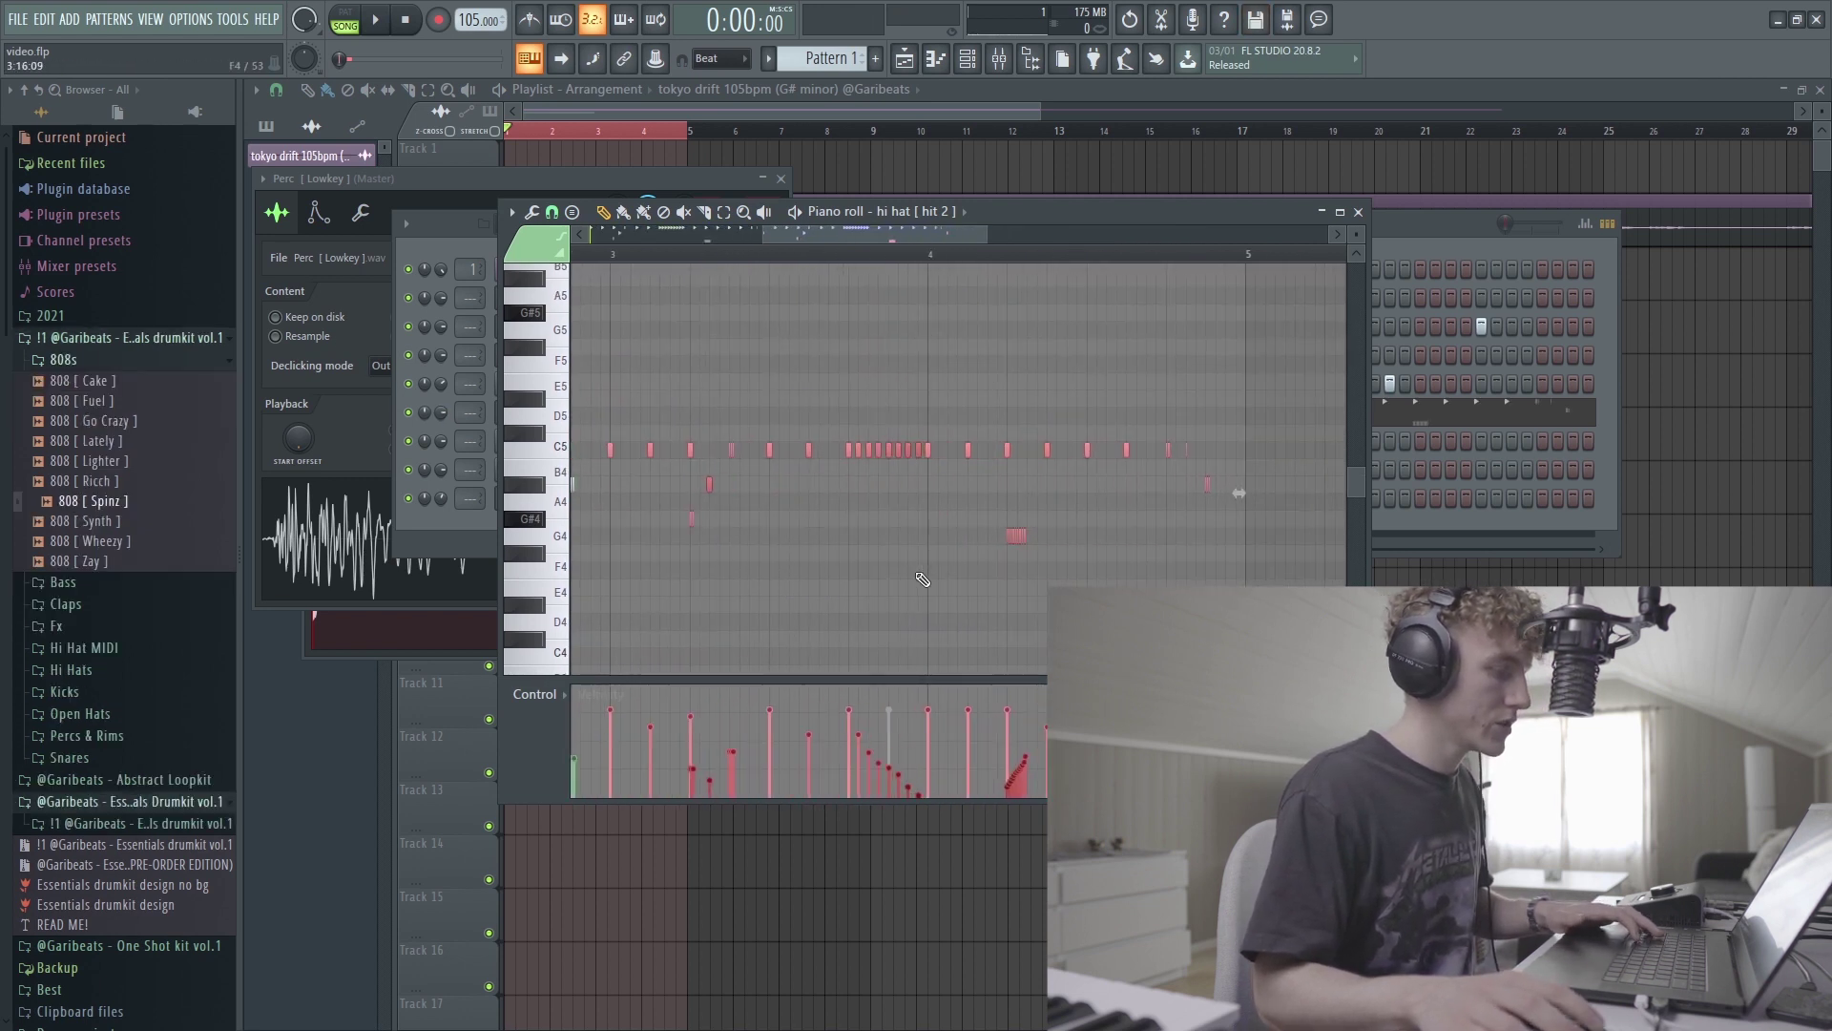
Step: Play the four-bar hi-hat pattern and examine its rolls and pitch variations in the piano roll
key(space)
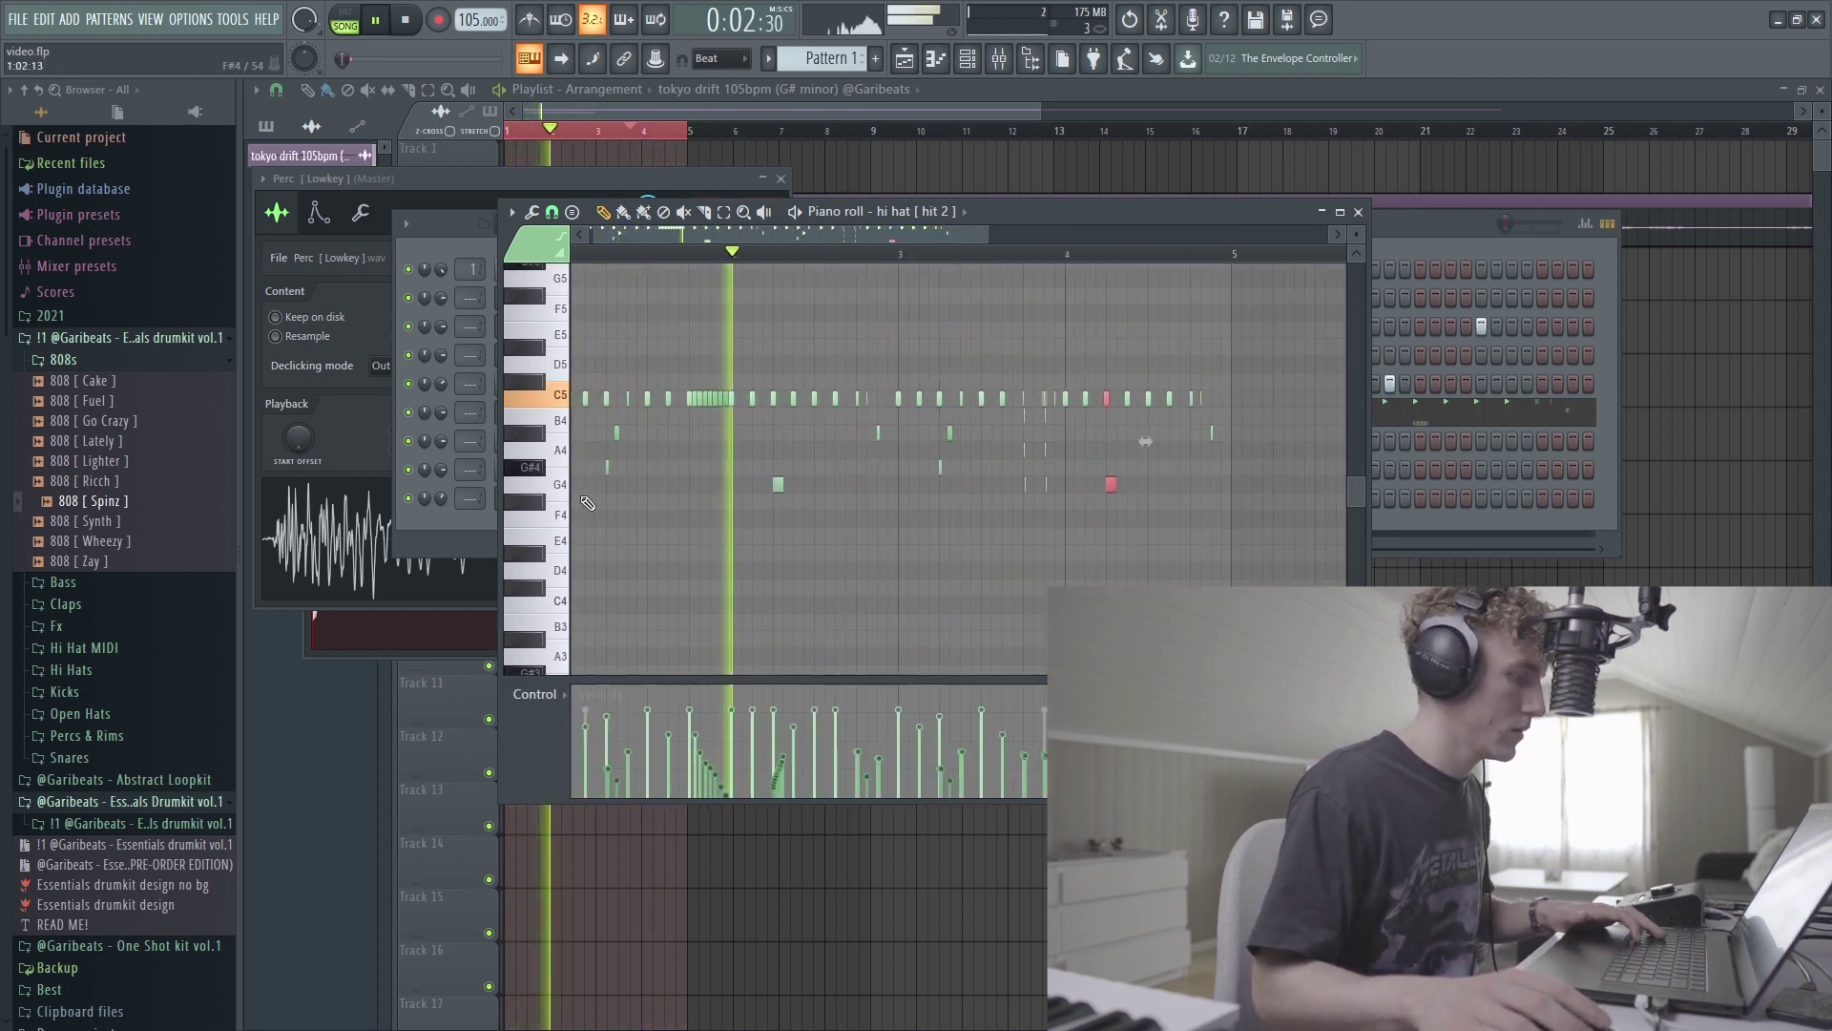
scroll(588, 503, up, 1)
scroll(666, 485, down, 3)
scroll(757, 517, up, 4)
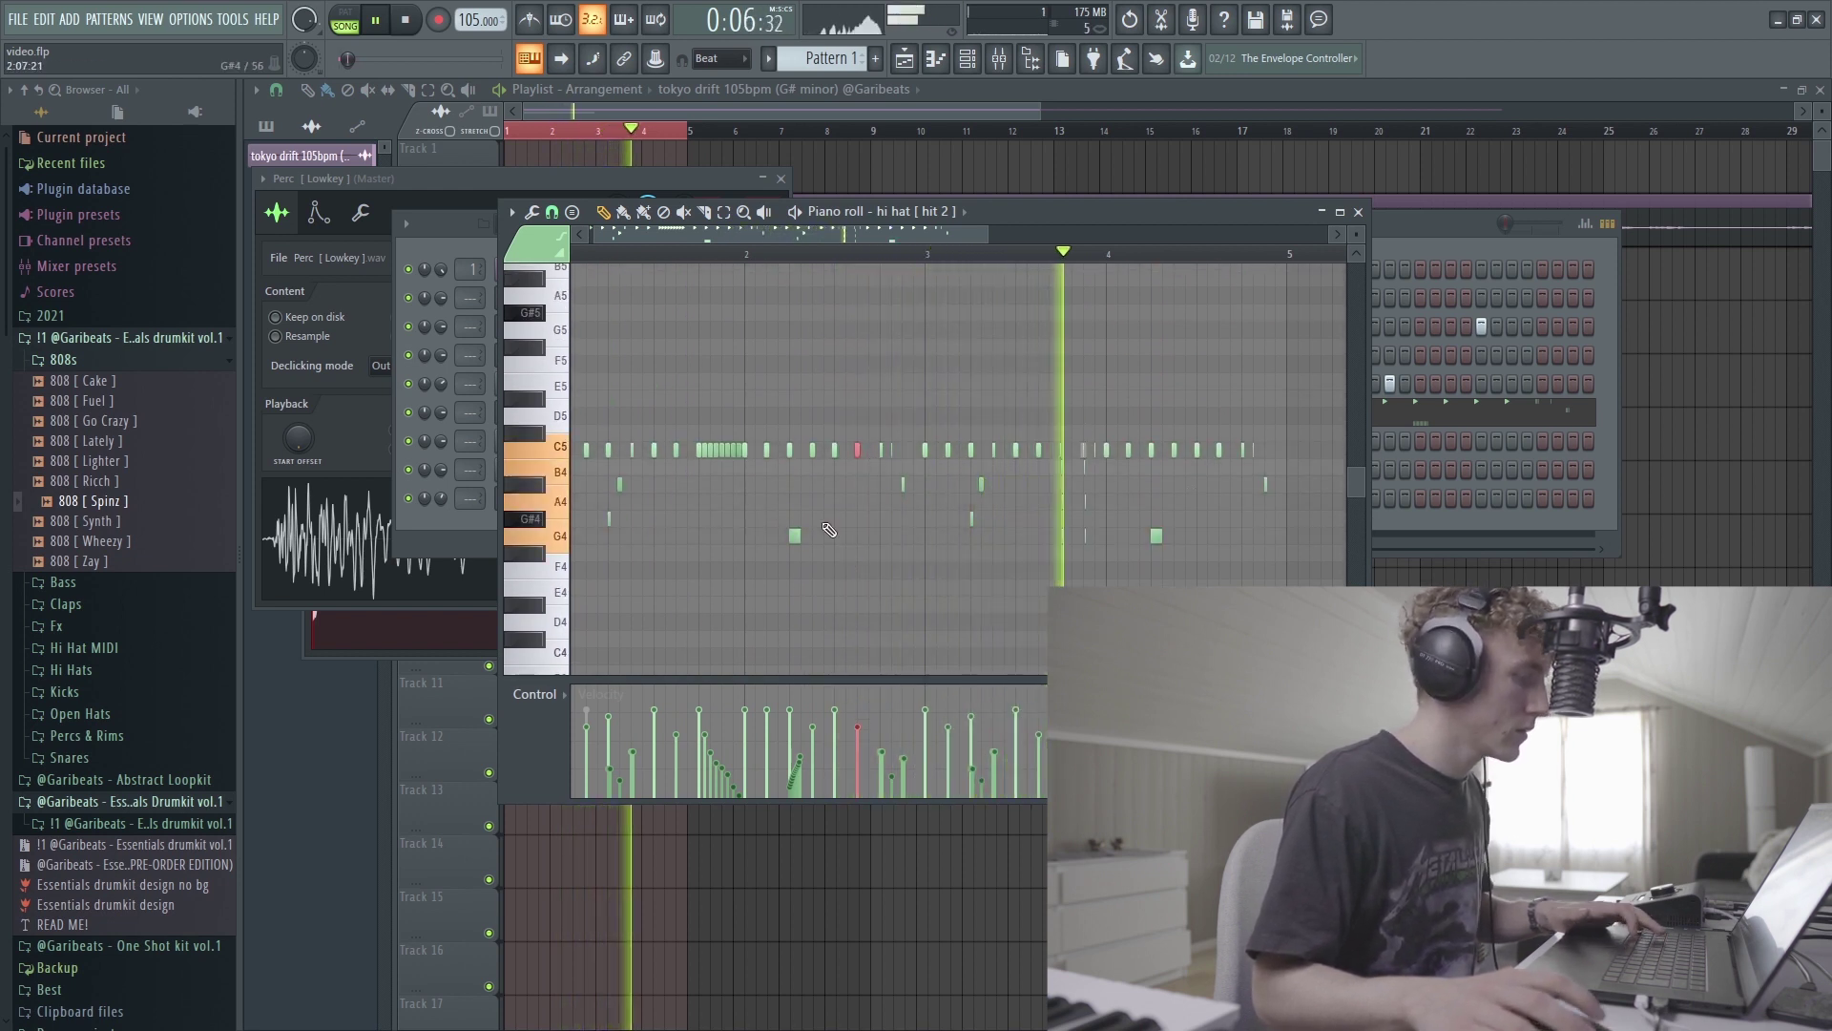
key(space)
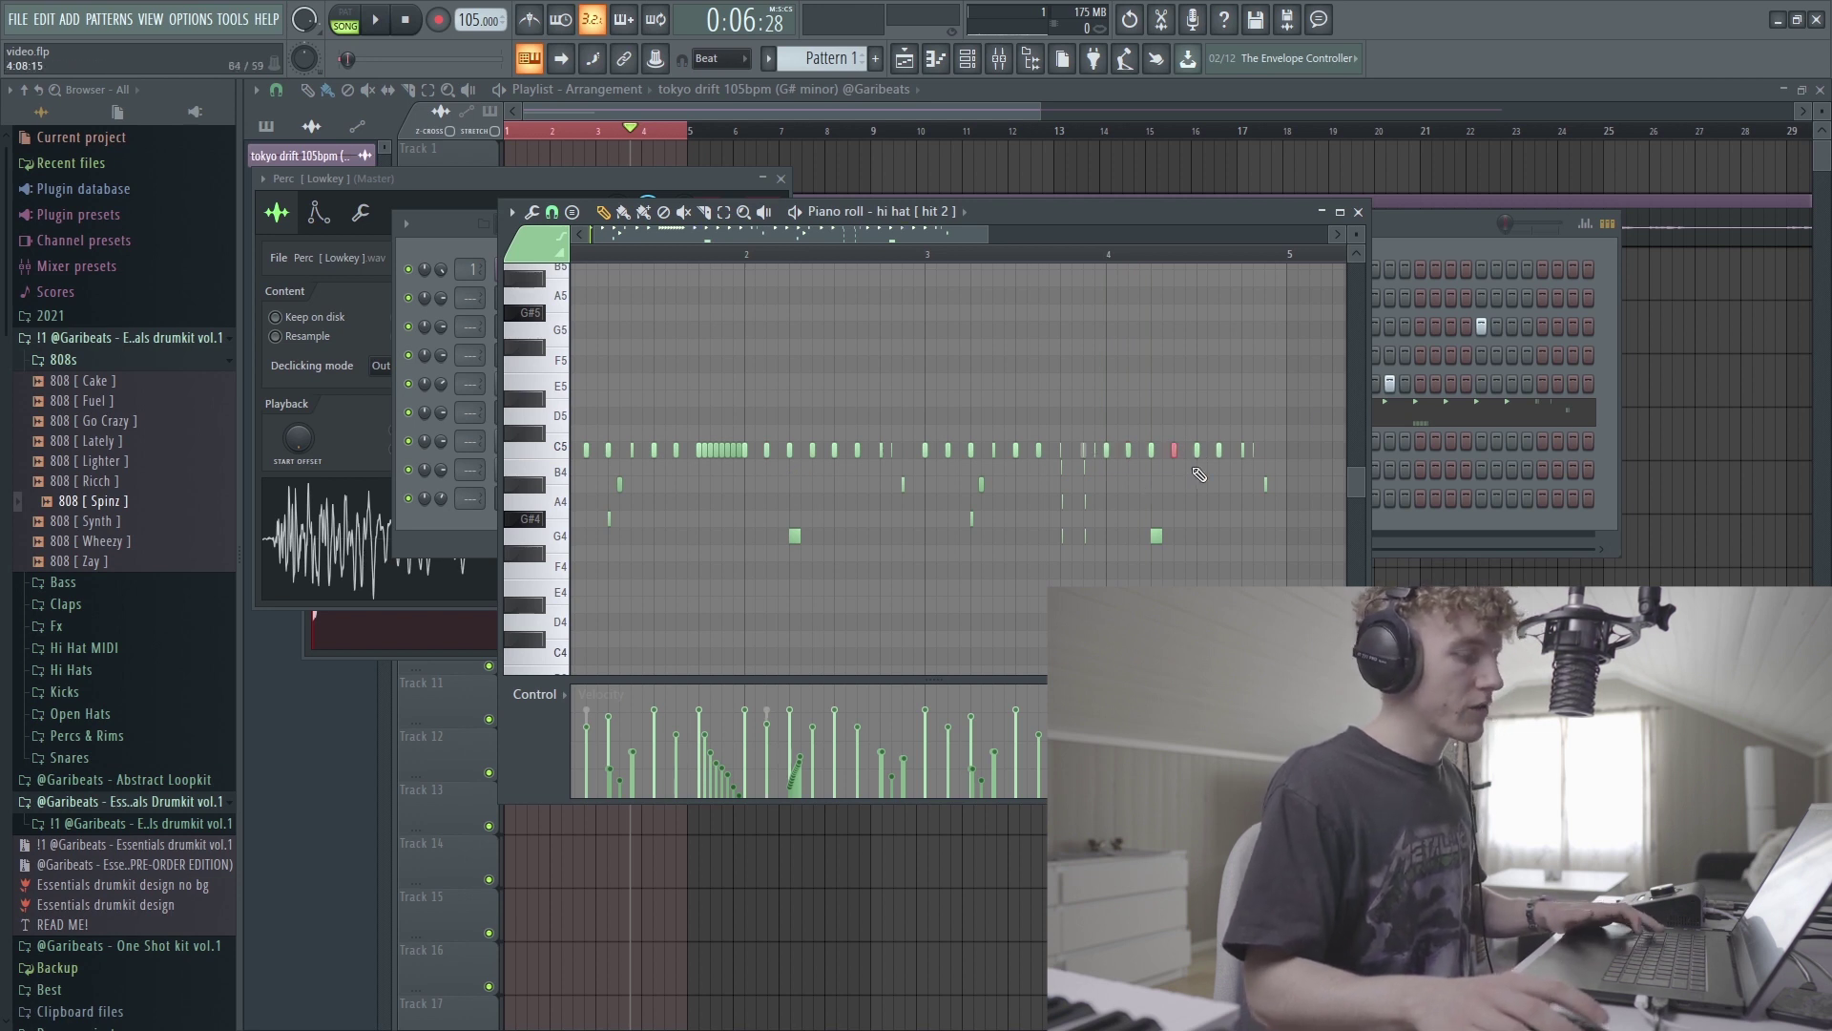
scroll(1198, 475, up, 3)
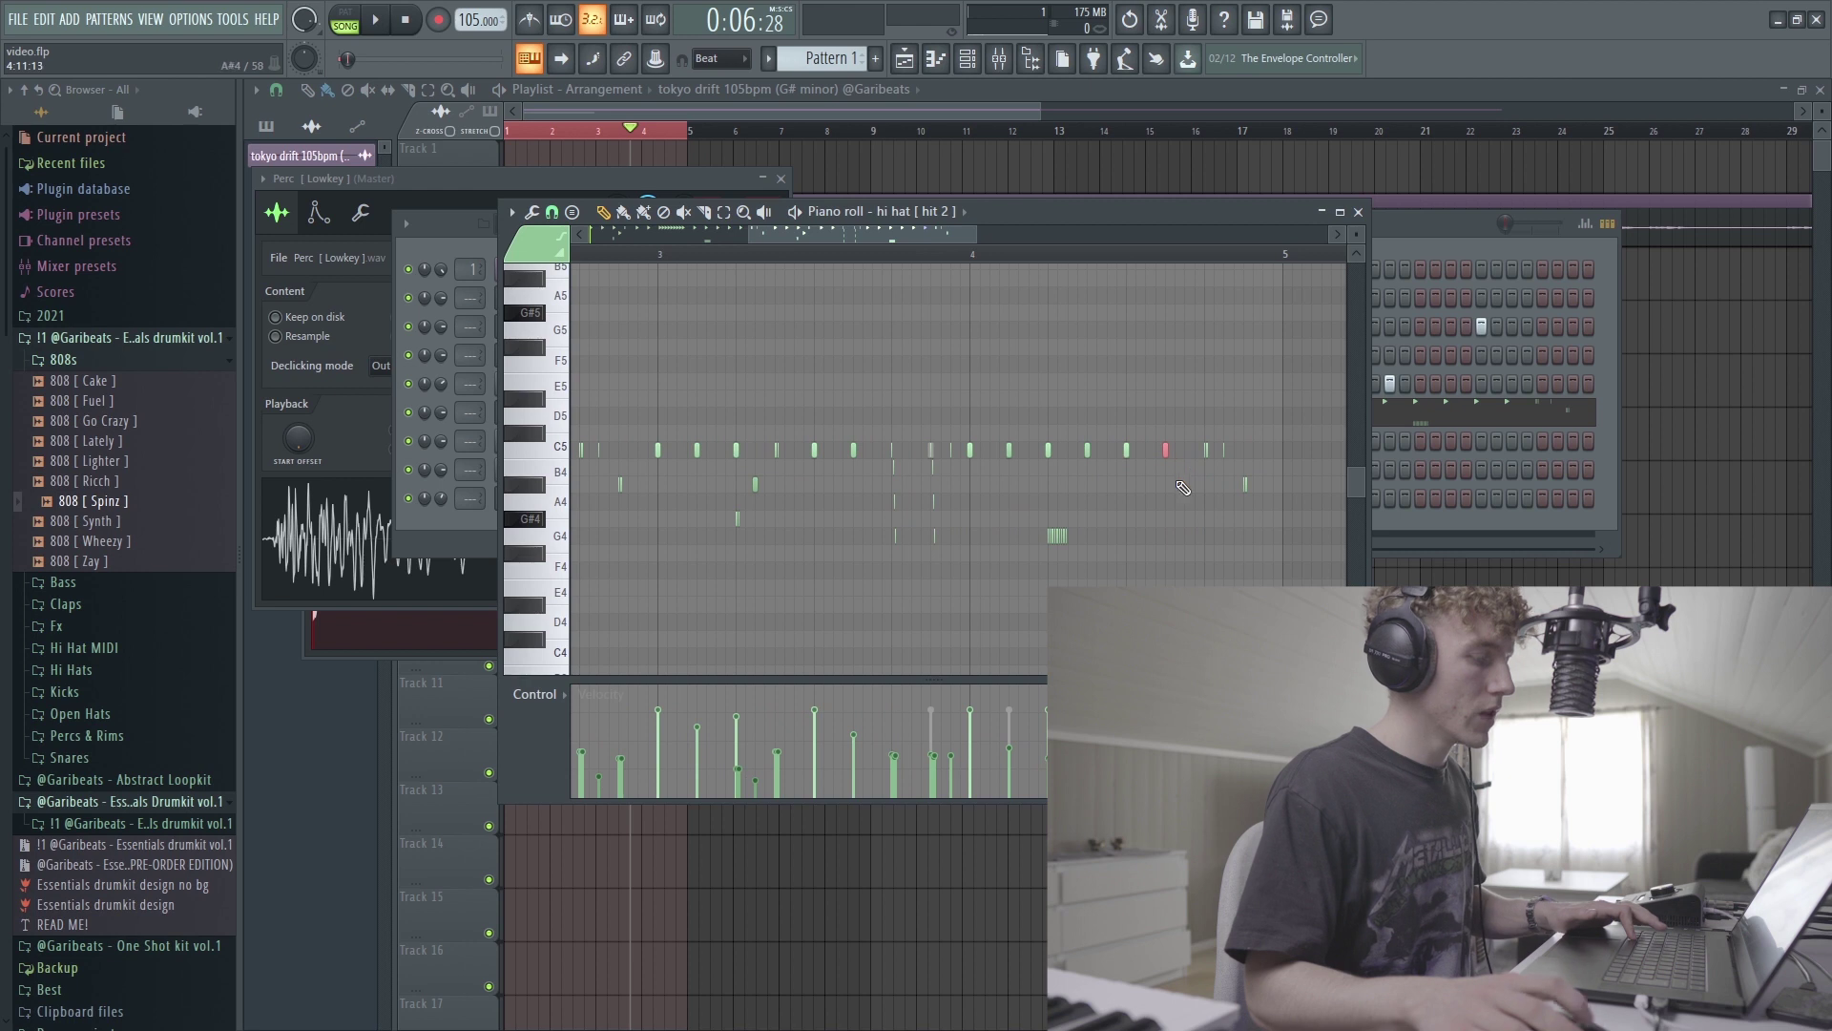
scroll(1196, 469, down, 3)
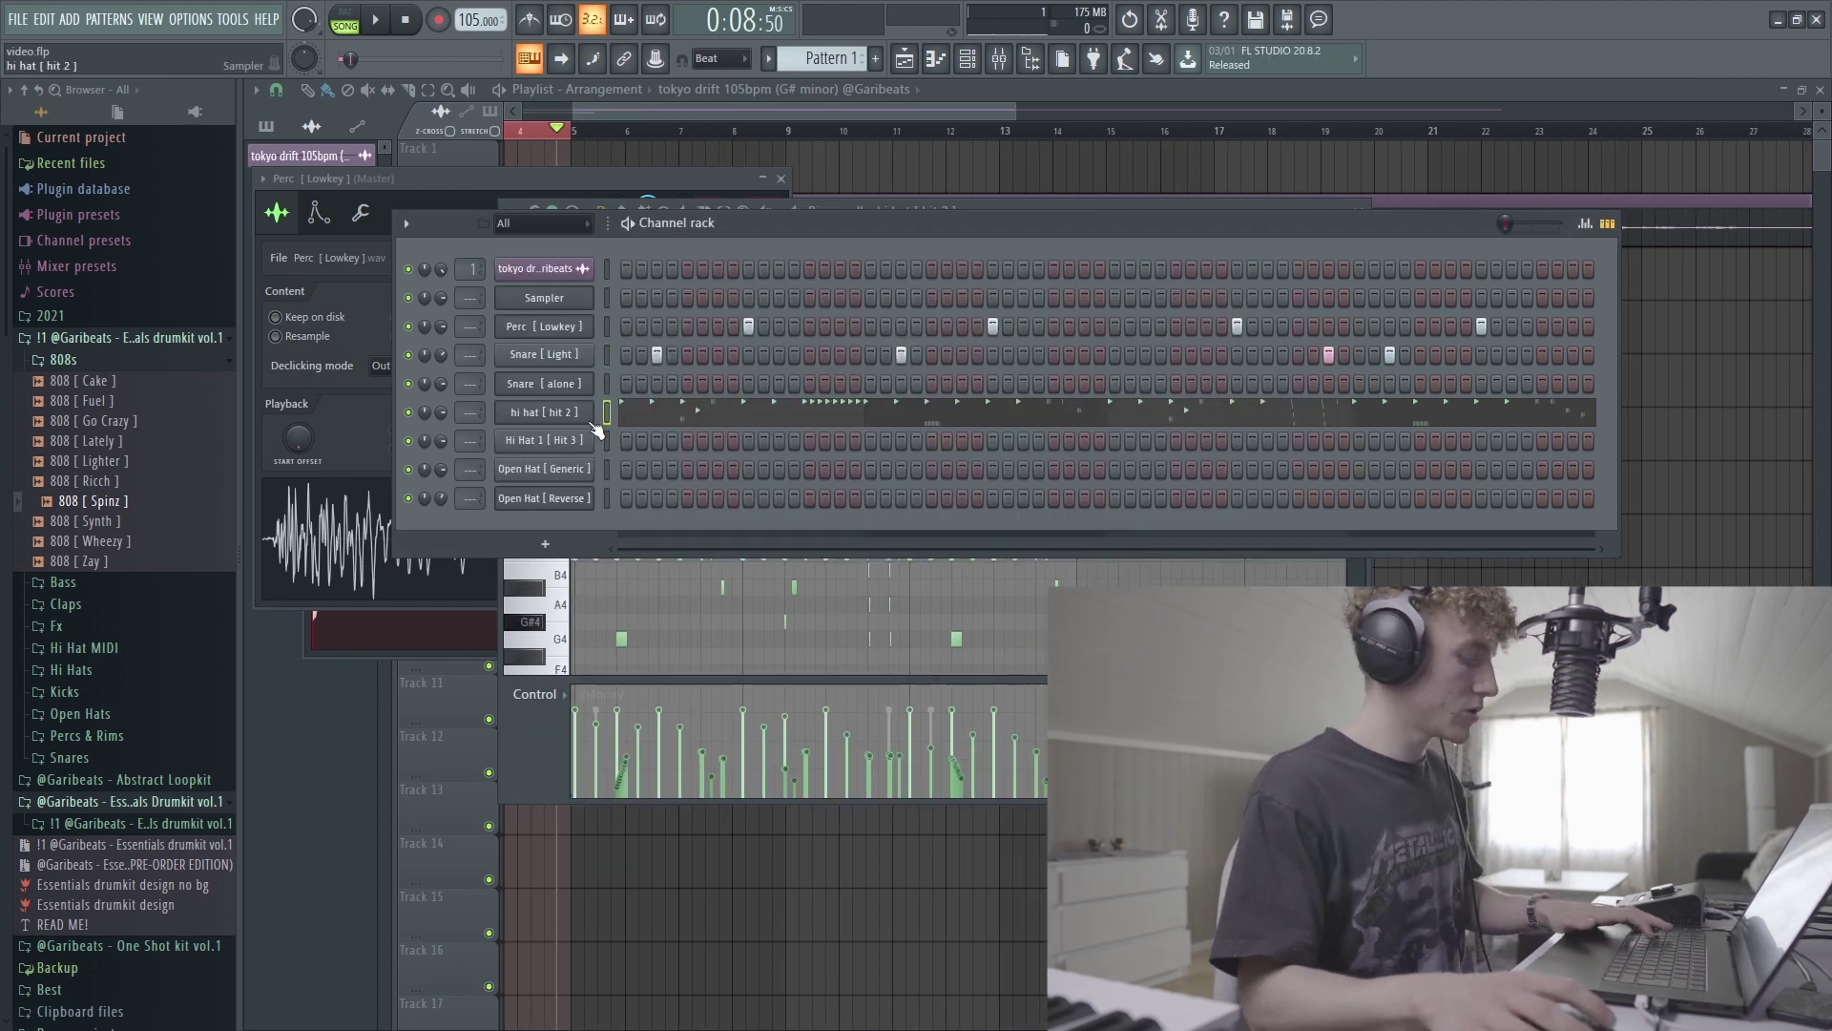
Step: Move the hi hat [ hit 2 ] notes to the Hi Hat 1 [ Hit 3 ] channel and play the pattern
key(ctrl+x)
key(ctrl+v)
key(space)
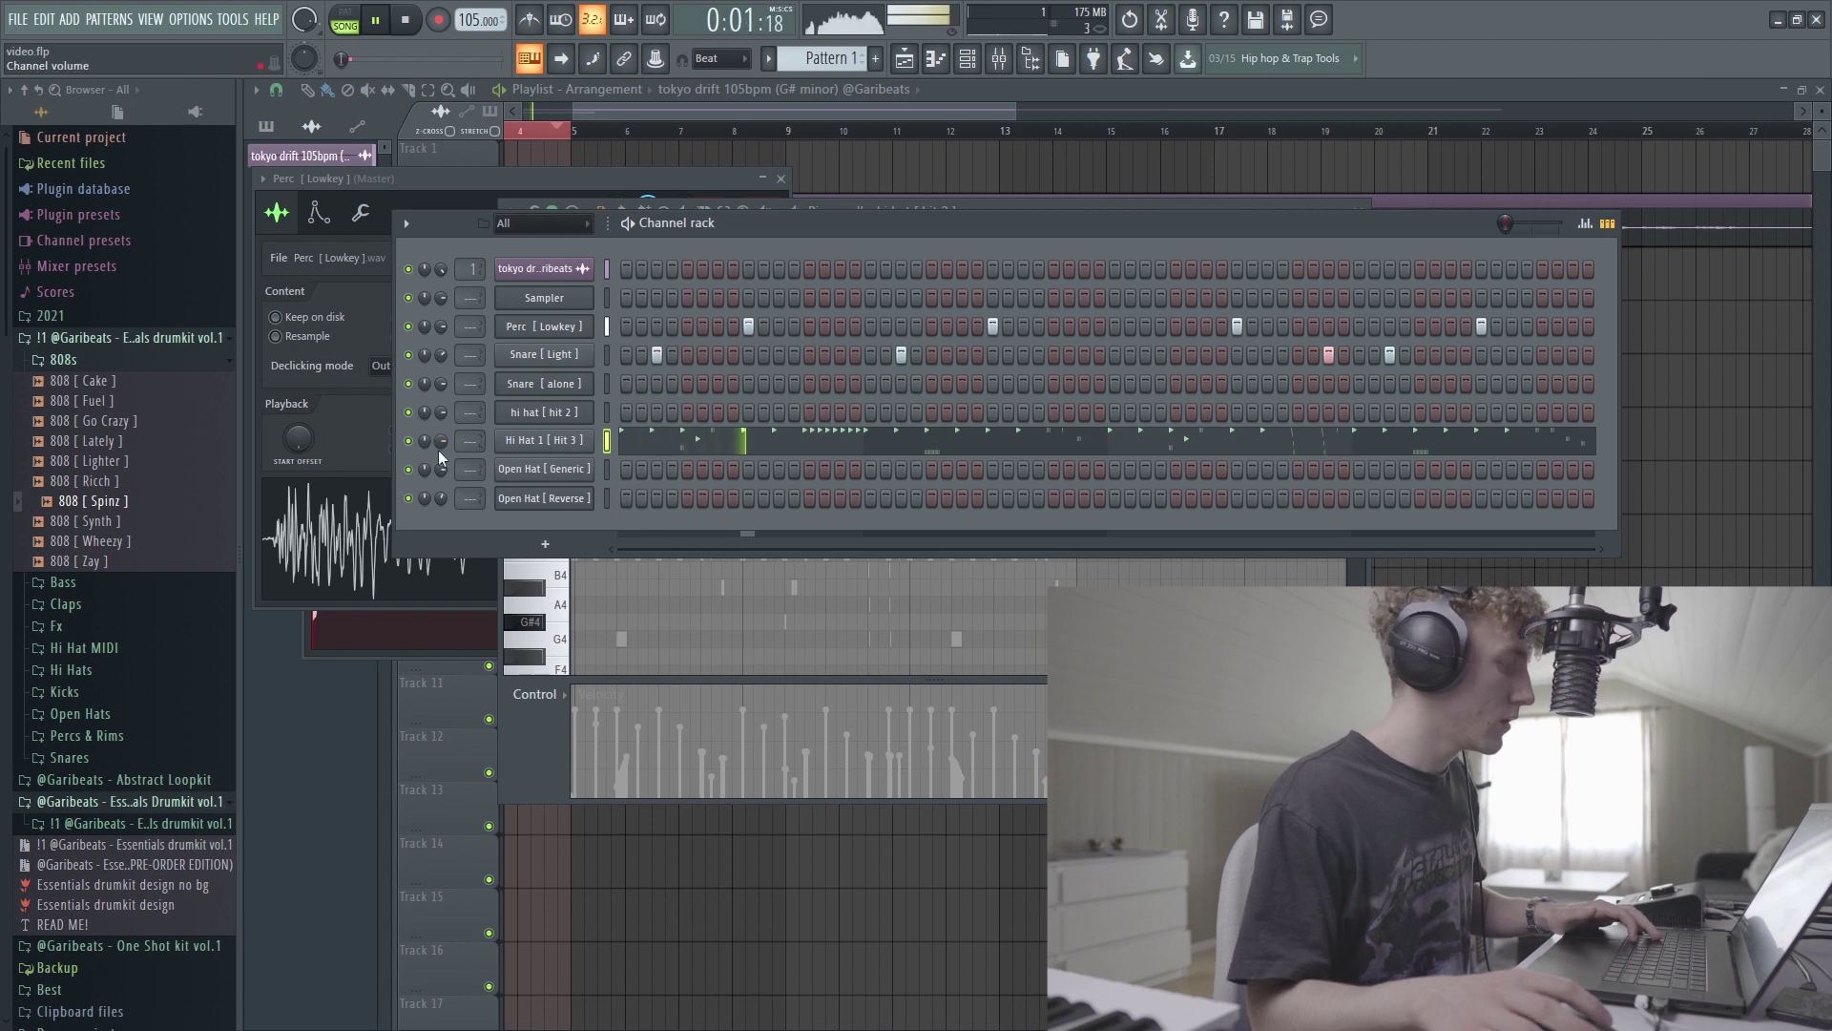
Step: Inspect the sample settings of Hi Hat 1 [ Hit 3 ] during playback, return to the channel rack and stop playback
click(523, 442)
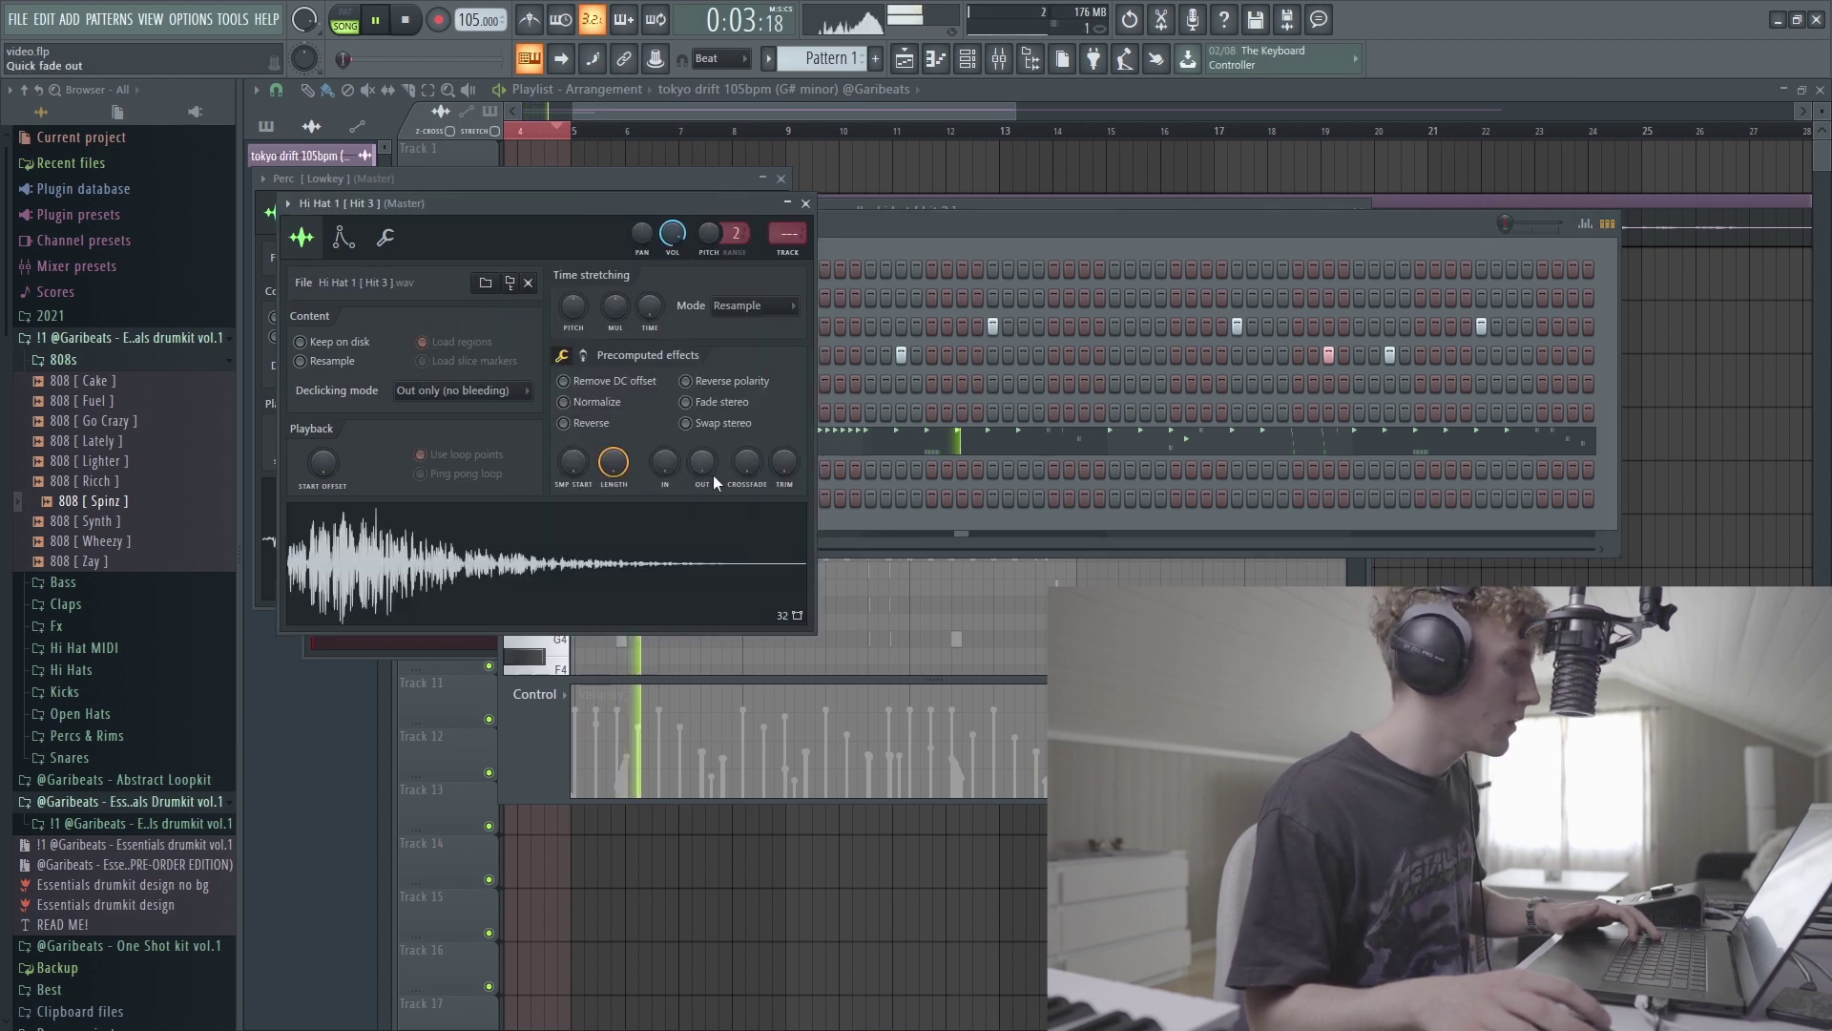
click(921, 242)
key(space)
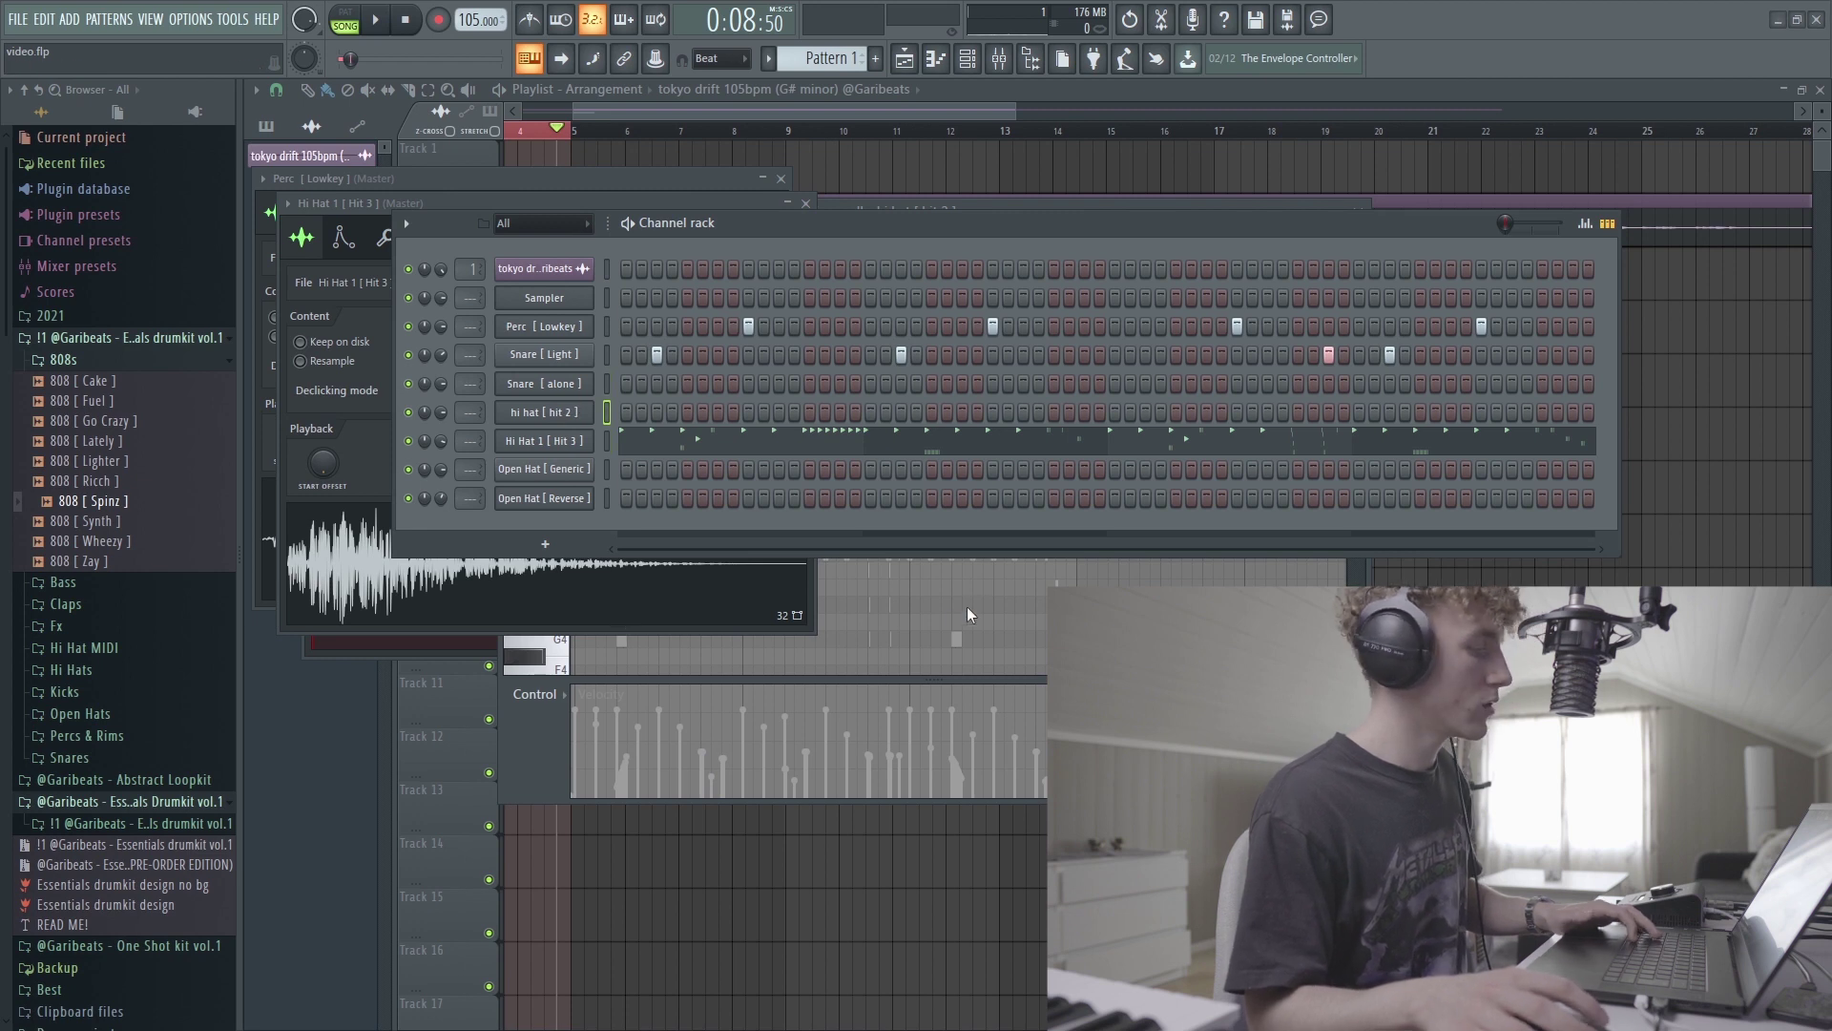
Step: Delete the hi hat [ hit 2 ] channel and place an Open Hat [ Generic ] hit on the first step of bar 1
key(alt+Delete)
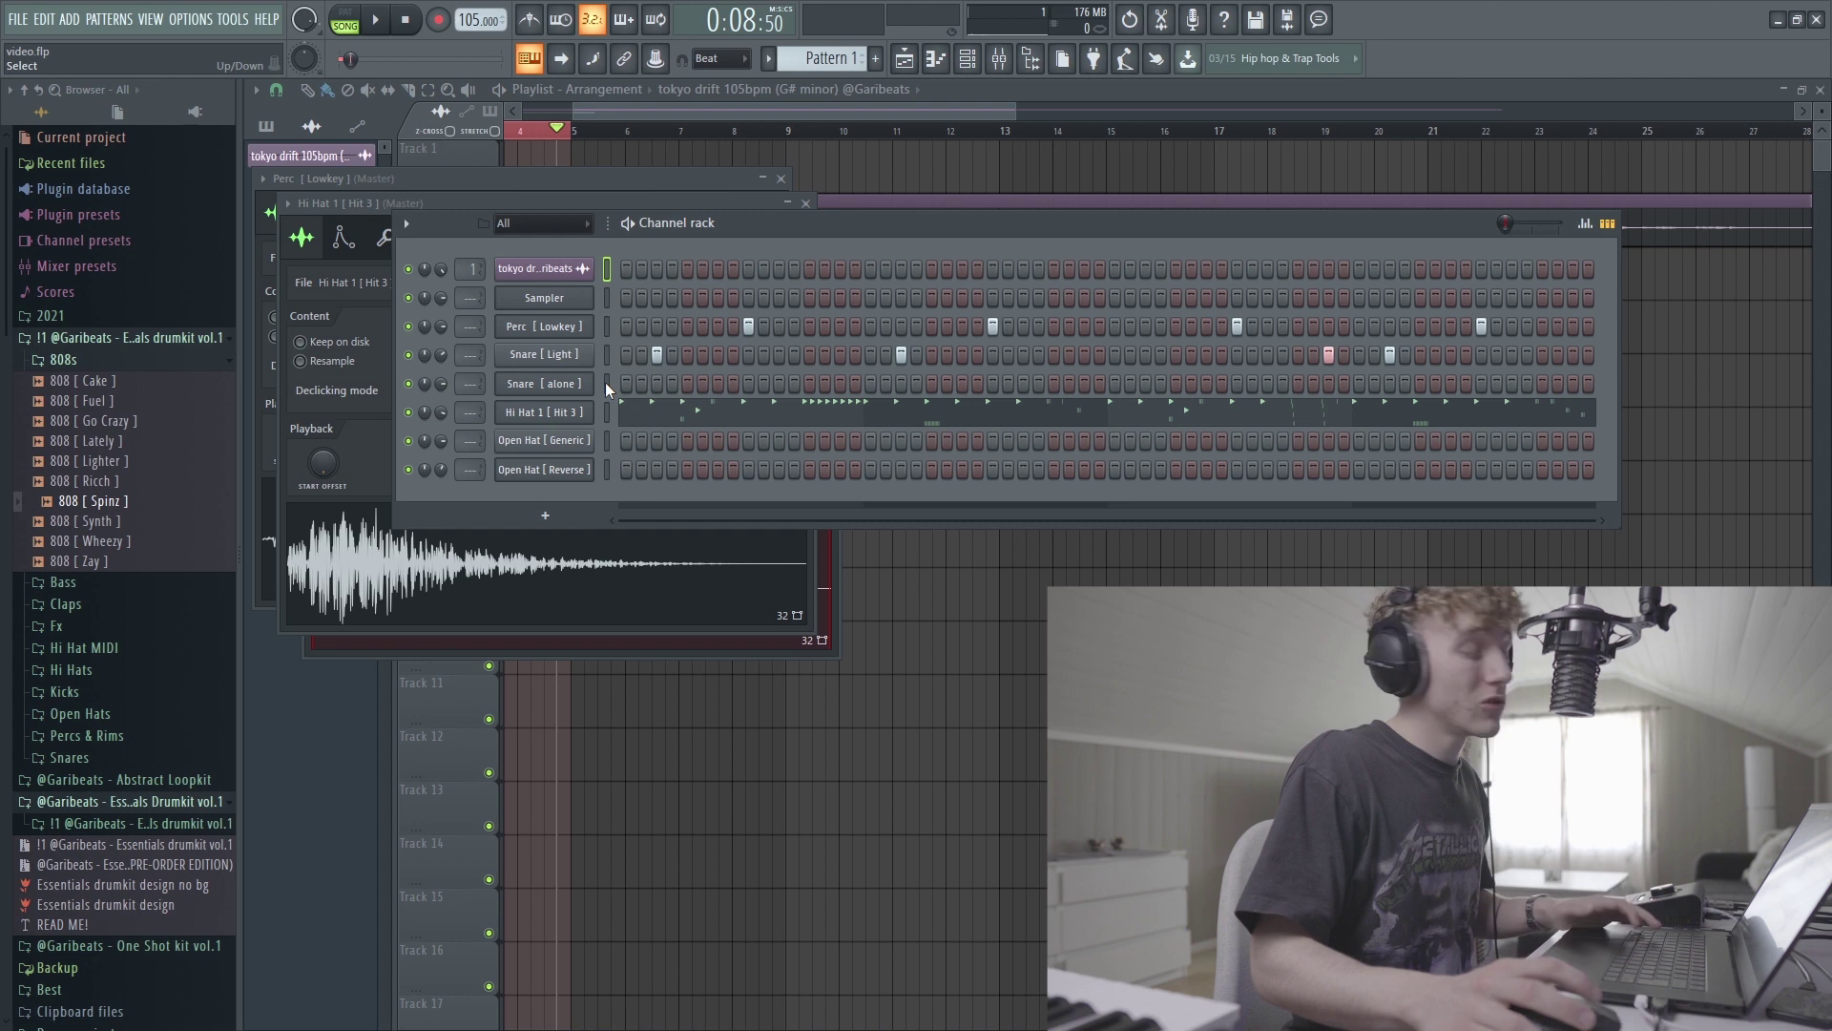
click(626, 441)
key(space)
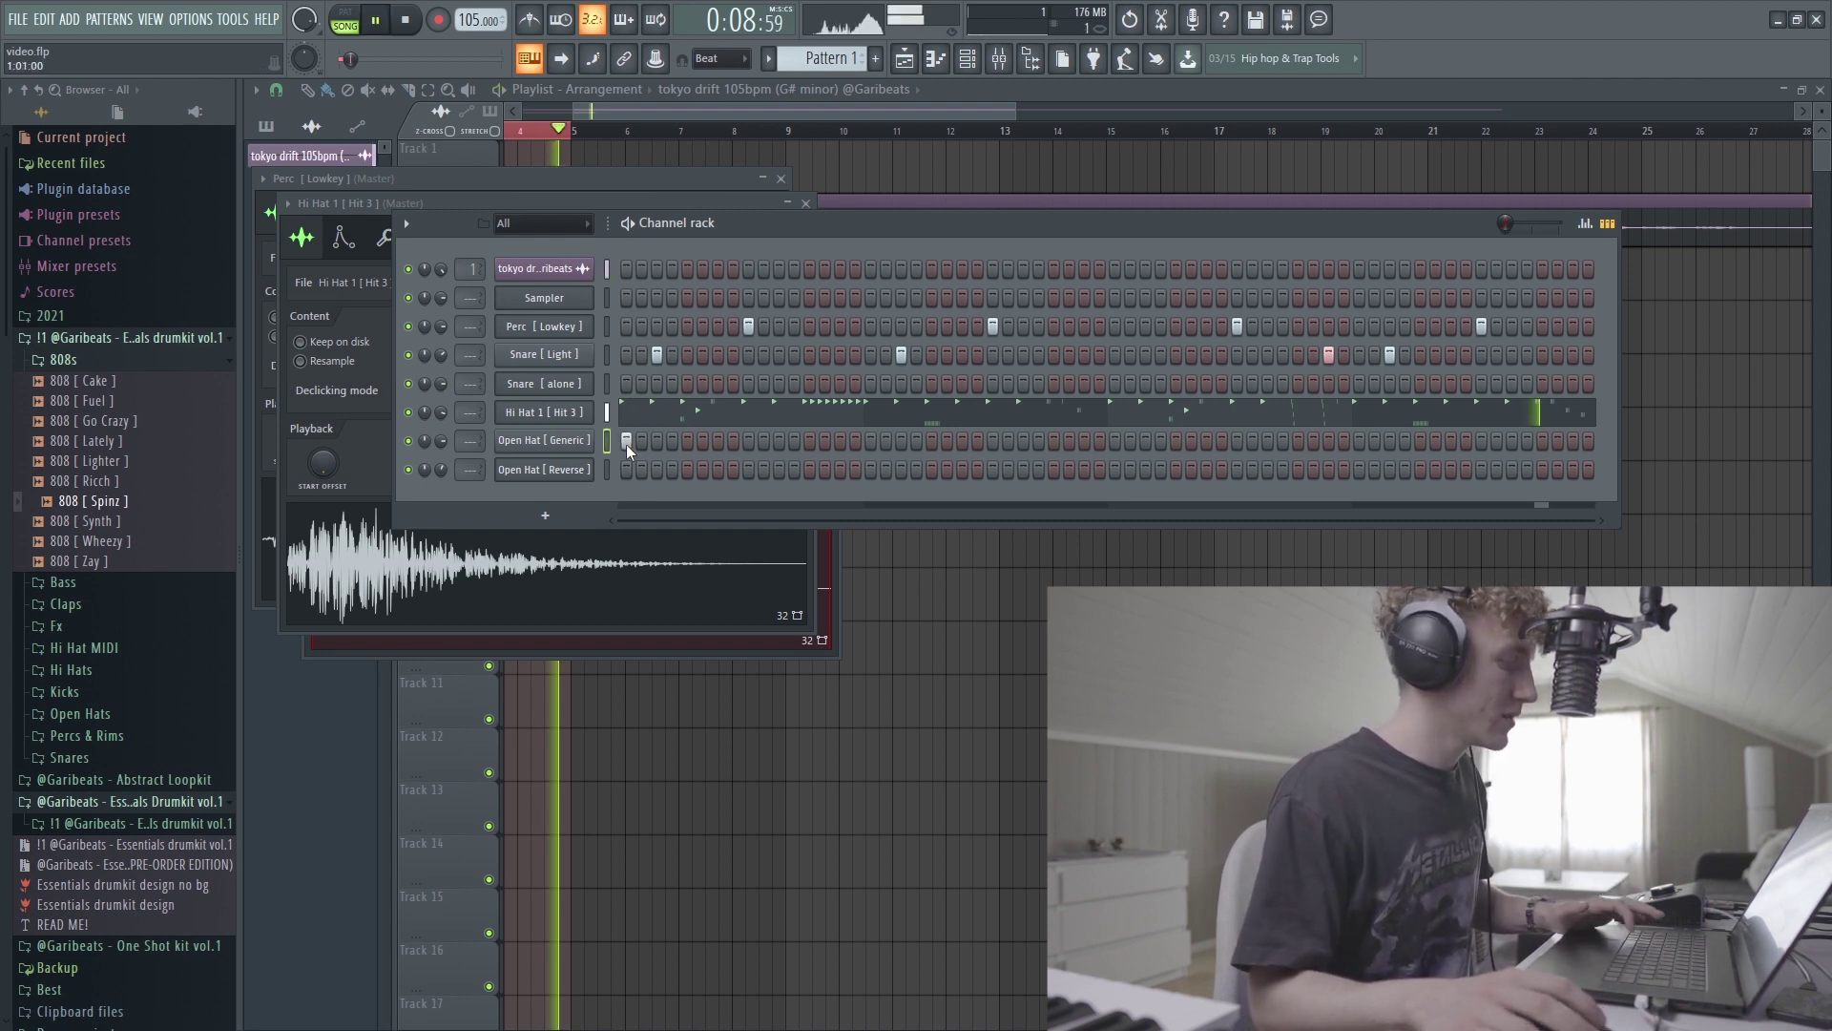
Step: Add an Open Hat [ Generic ] hit at the start of bar 3 and Open Hat [ Reverse ] notes midway through bars 2 and 4
click(535, 442)
click(911, 280)
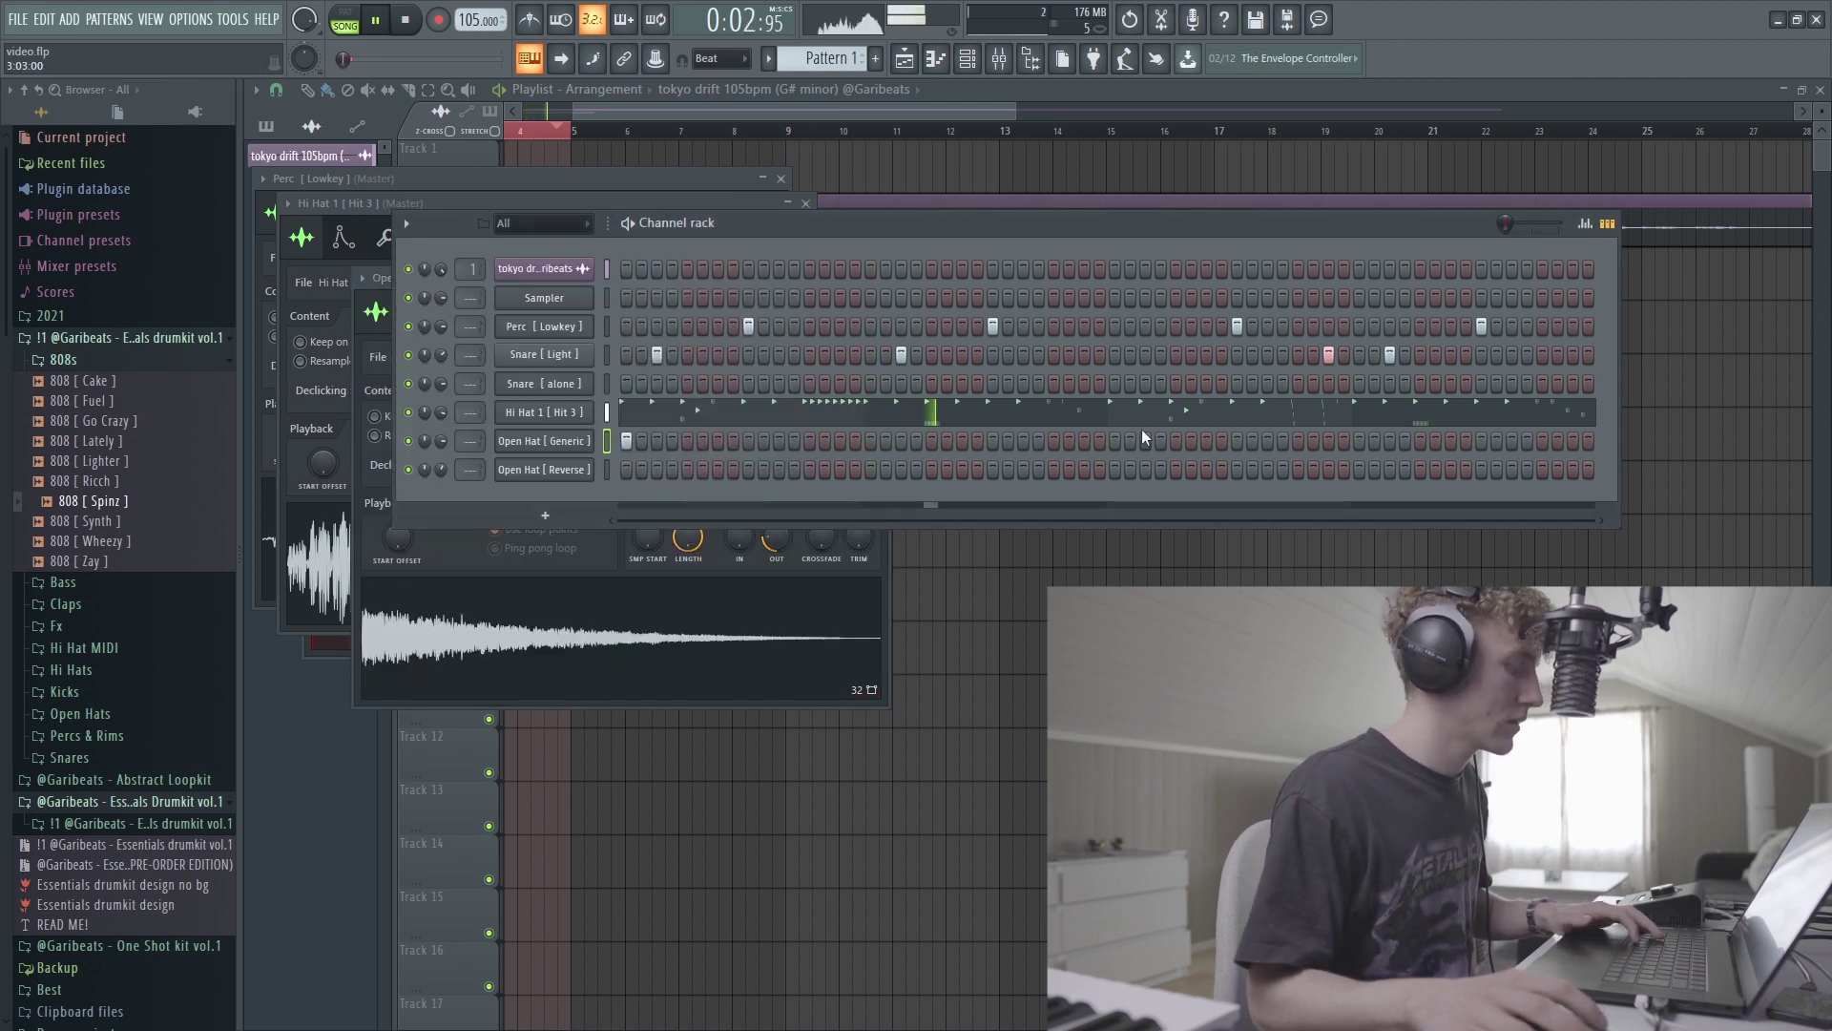
click(1116, 441)
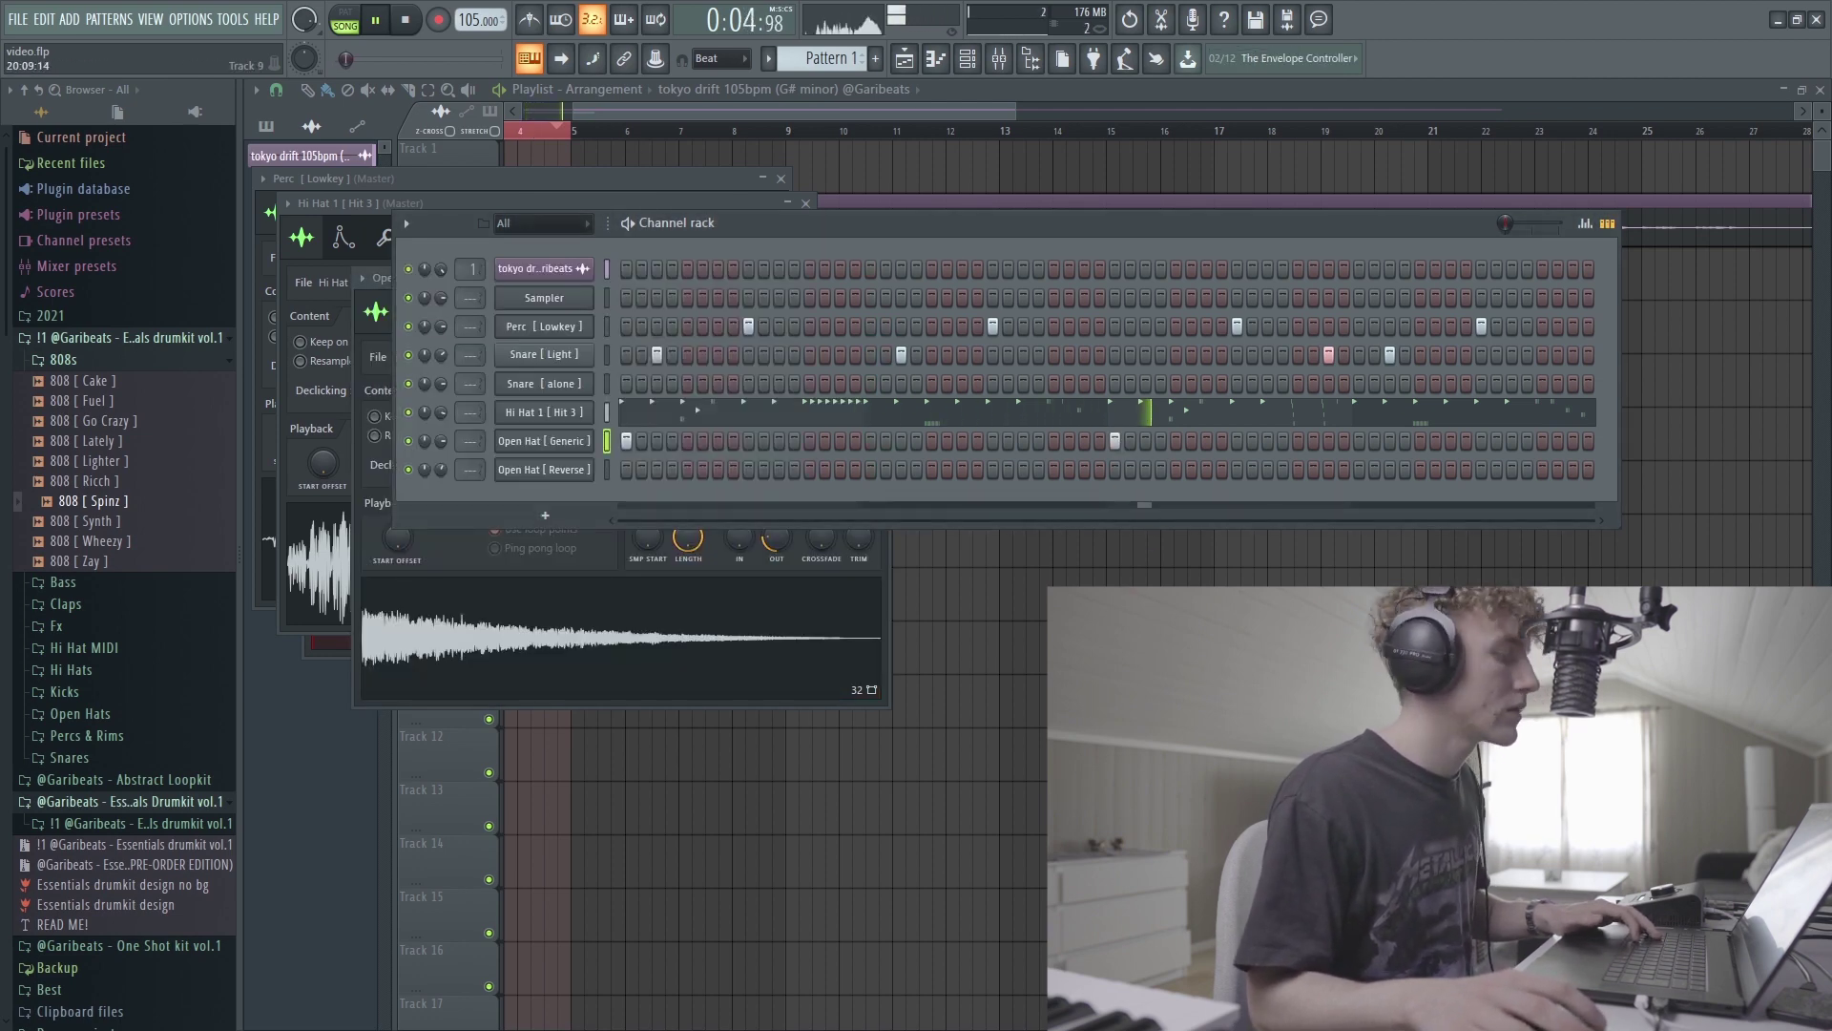
click(605, 471)
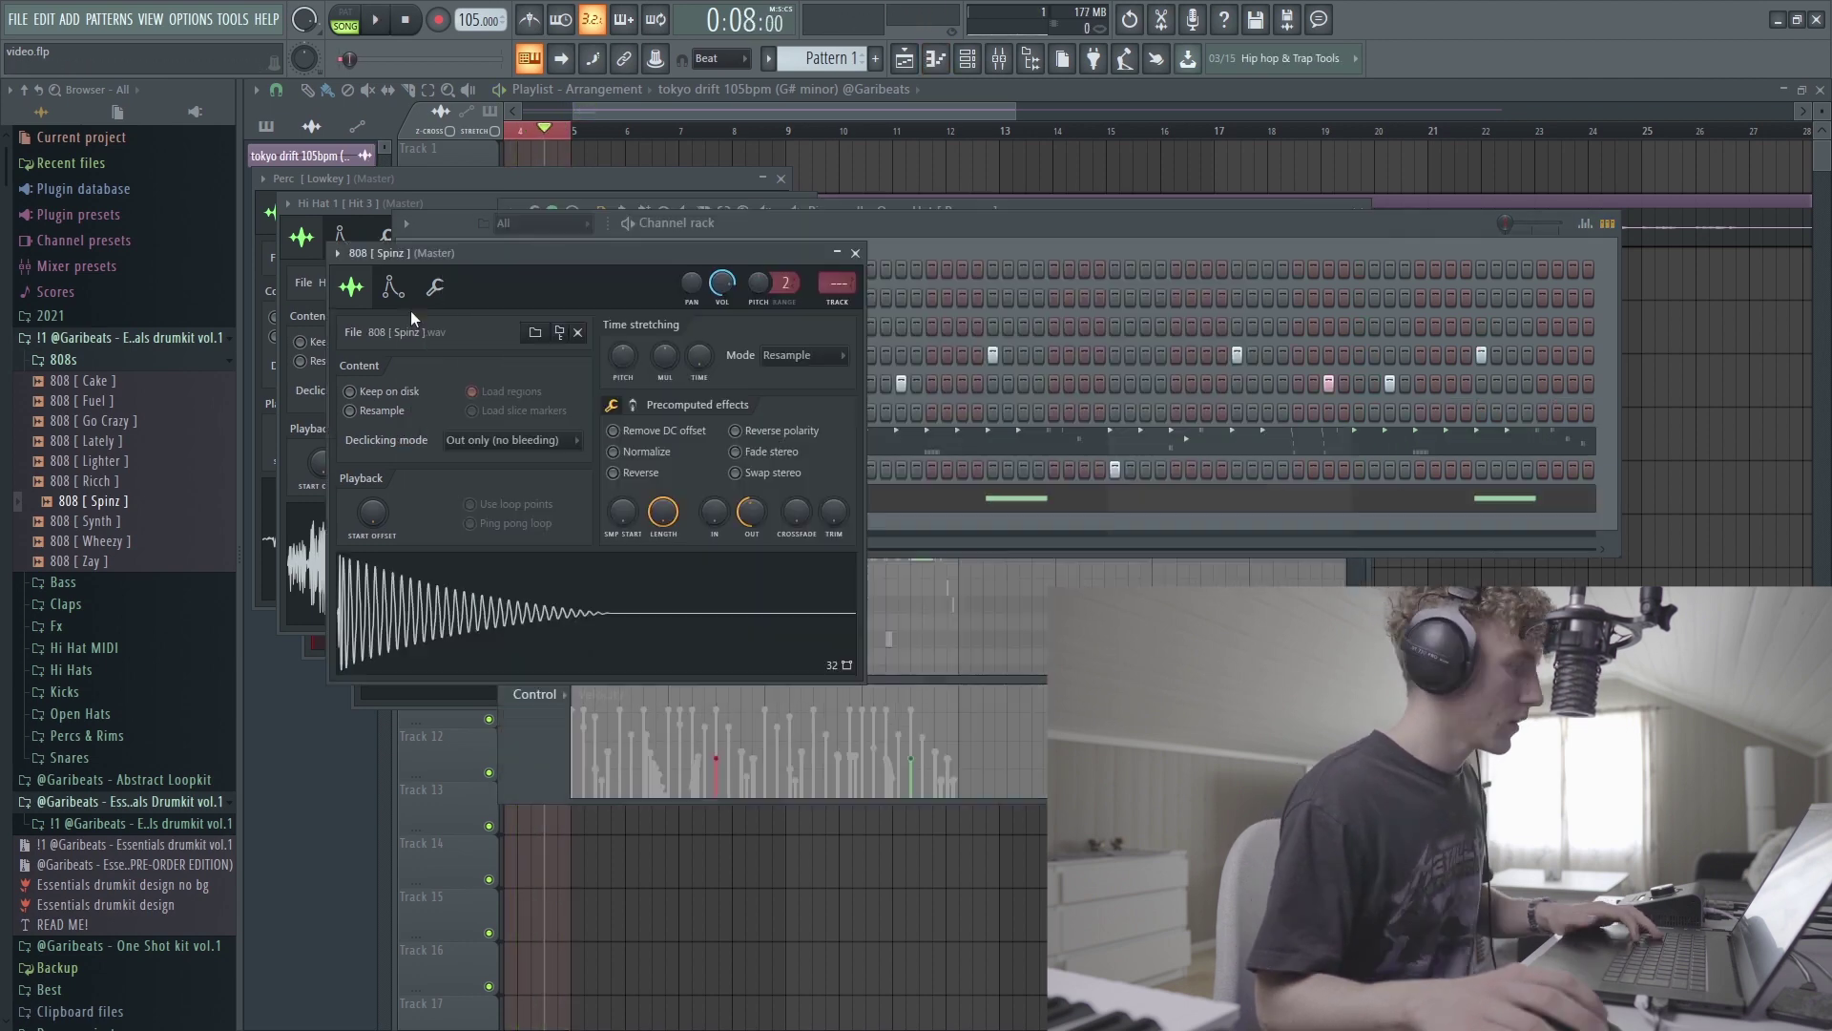
Step: Set the 808 [ Spinz ] channel to cut itself and close its sampler settings
click(390, 294)
click(436, 288)
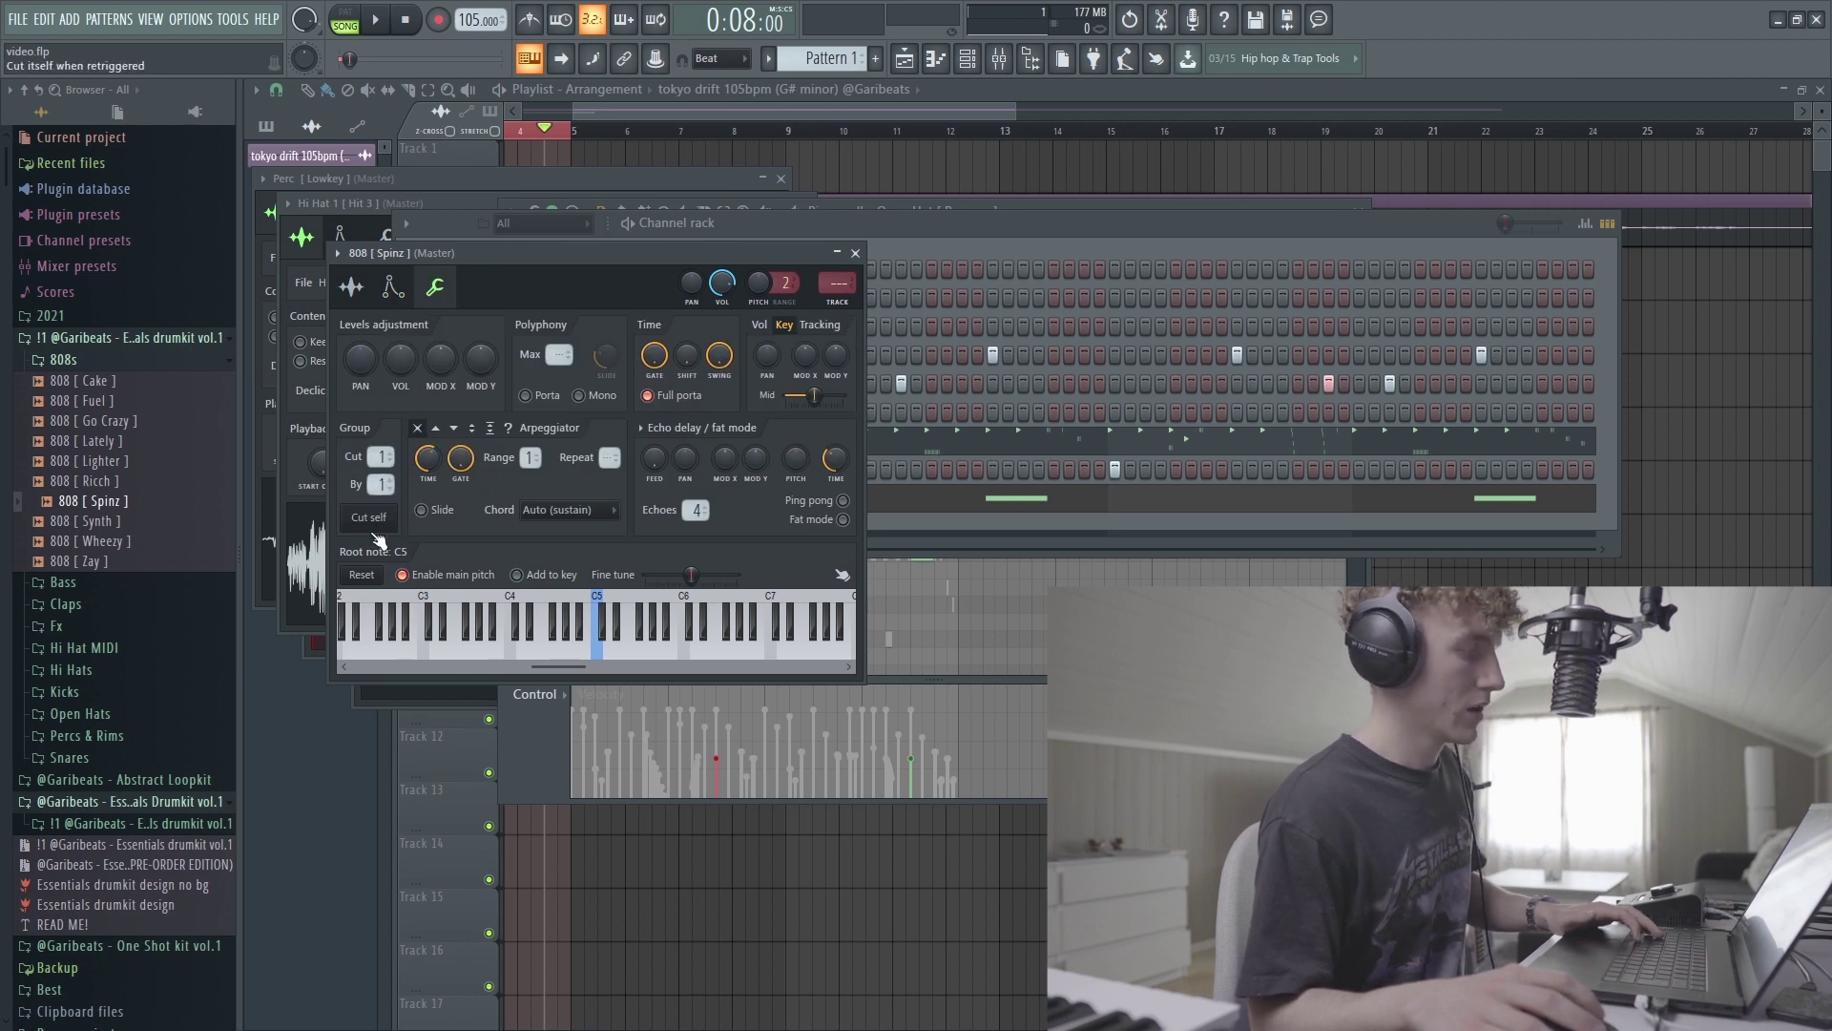
click(352, 287)
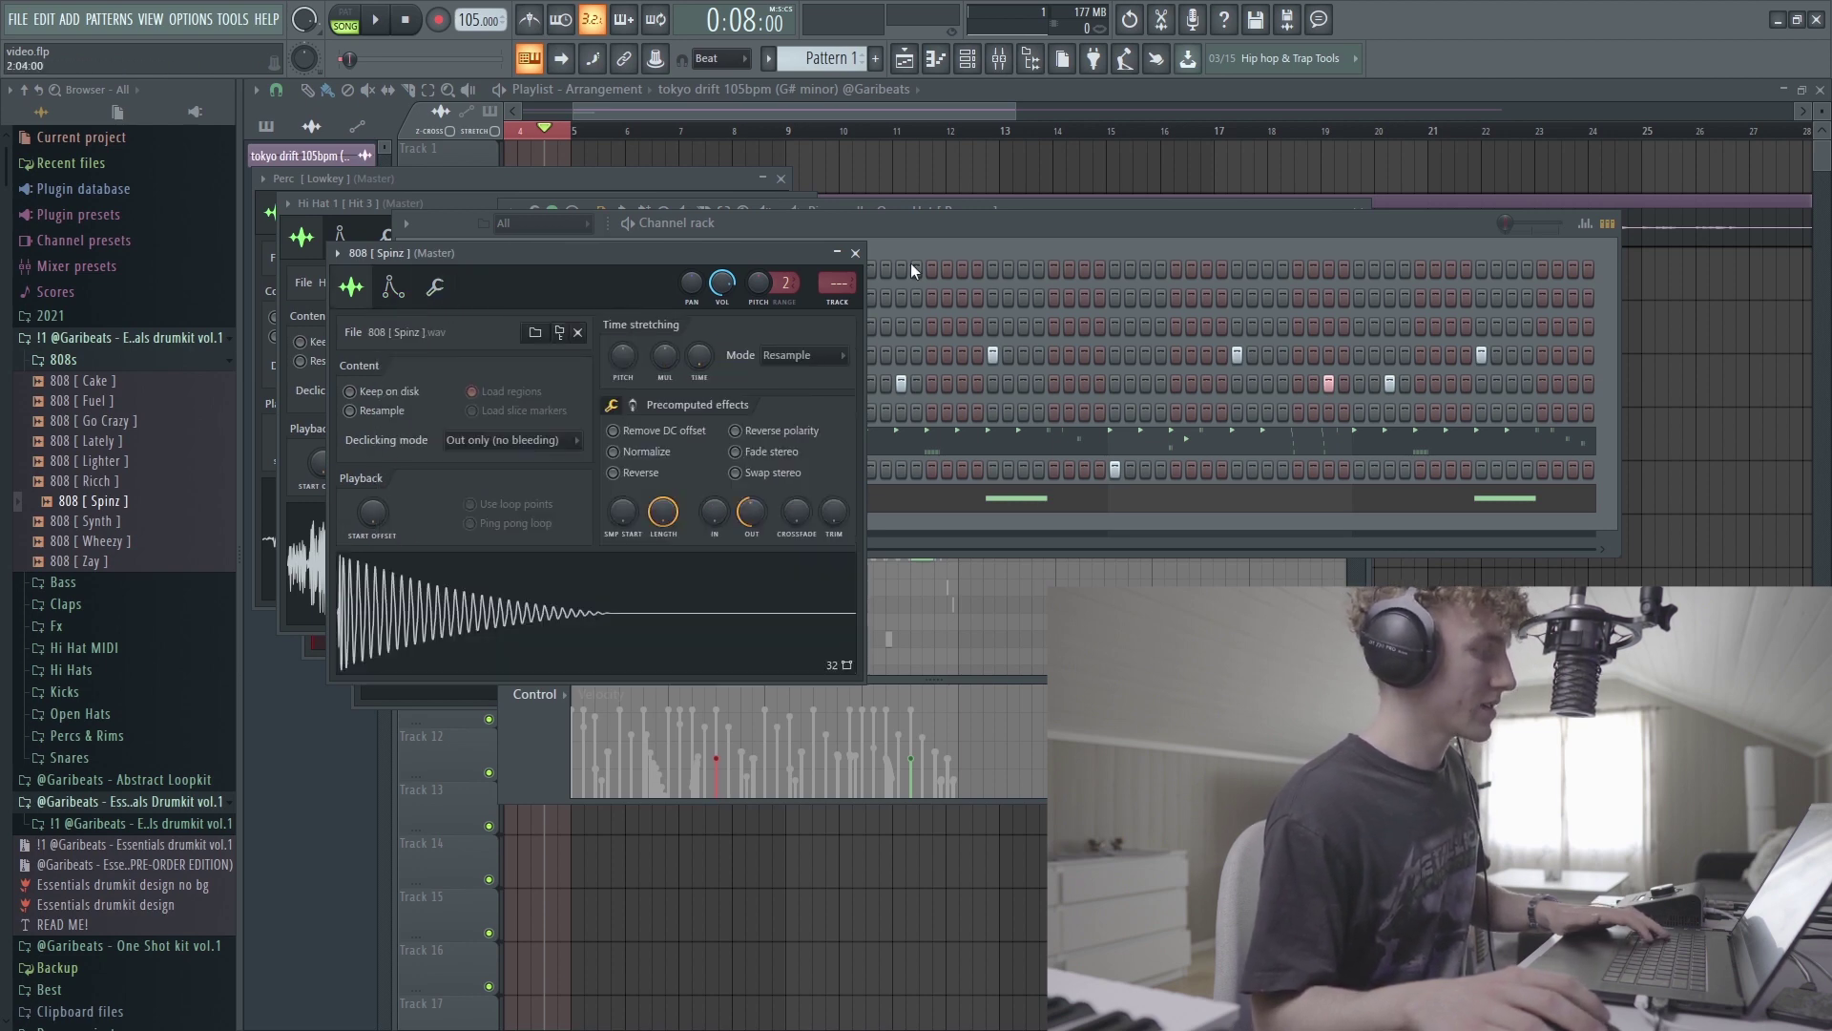
click(857, 255)
Step: Place a G#5 note for 808 [ Spinz ] at the start of bar 1 and play the pattern
click(934, 209)
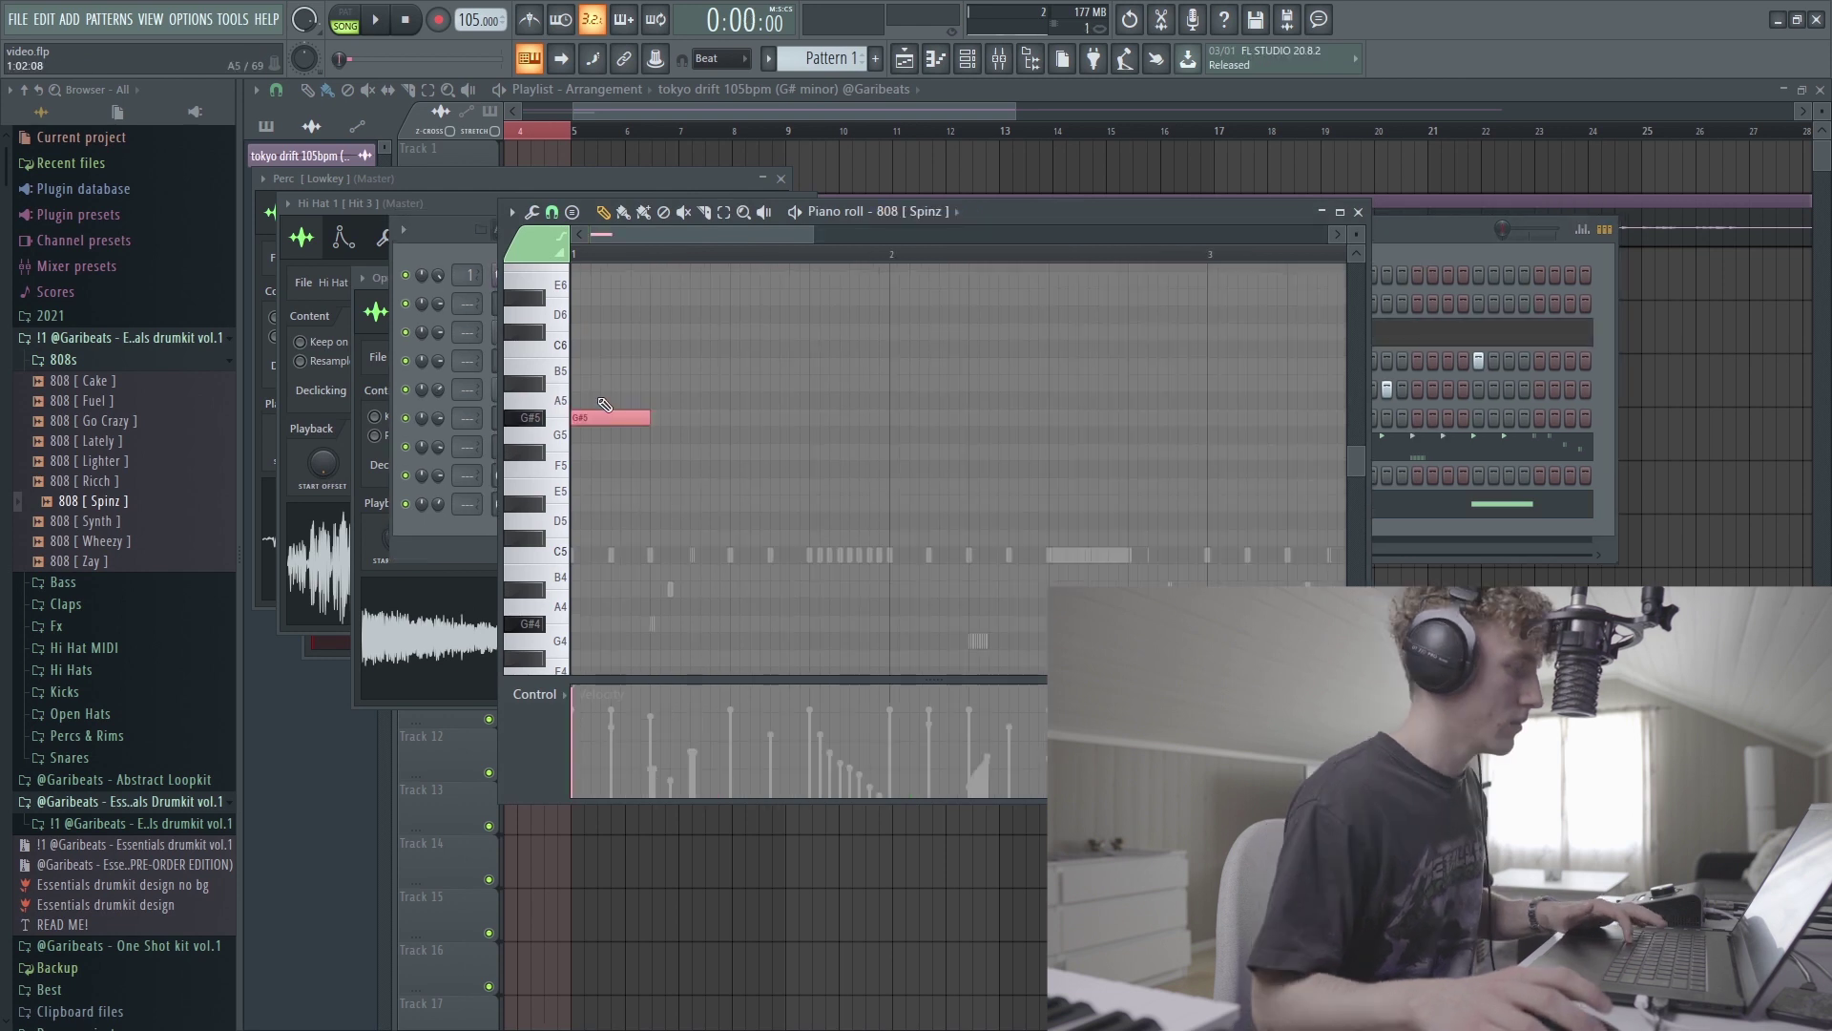
key(space)
key(space)
key(space)
Step: Try a second G#5 note of the 808 late in bar 1, audition its position and delete it
drag(767, 427, 714, 431)
key(space)
key(space)
scroll(725, 497, up, 2)
key(space)
key(space)
ctrl+scroll(730, 611, up, 4)
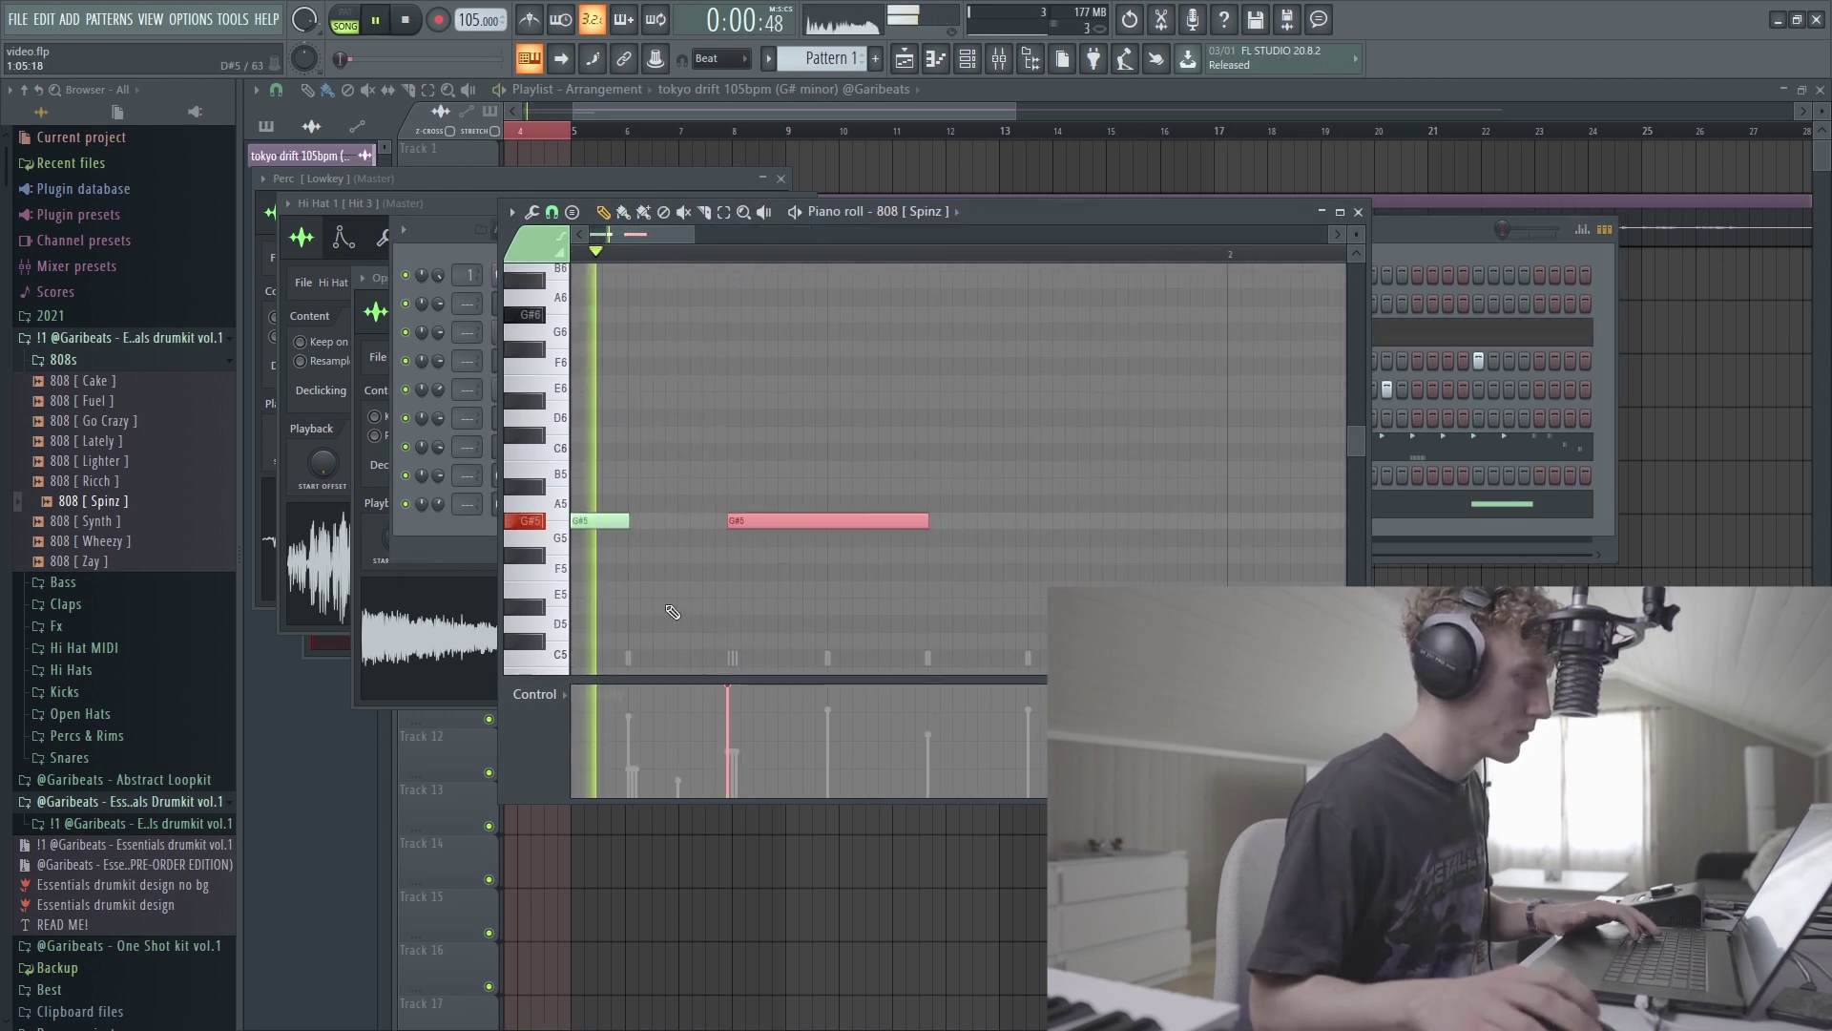
ctrl+scroll(730, 630, down, 4)
key(space)
drag(739, 519, 884, 521)
ctrl+scroll(844, 566, down, 3)
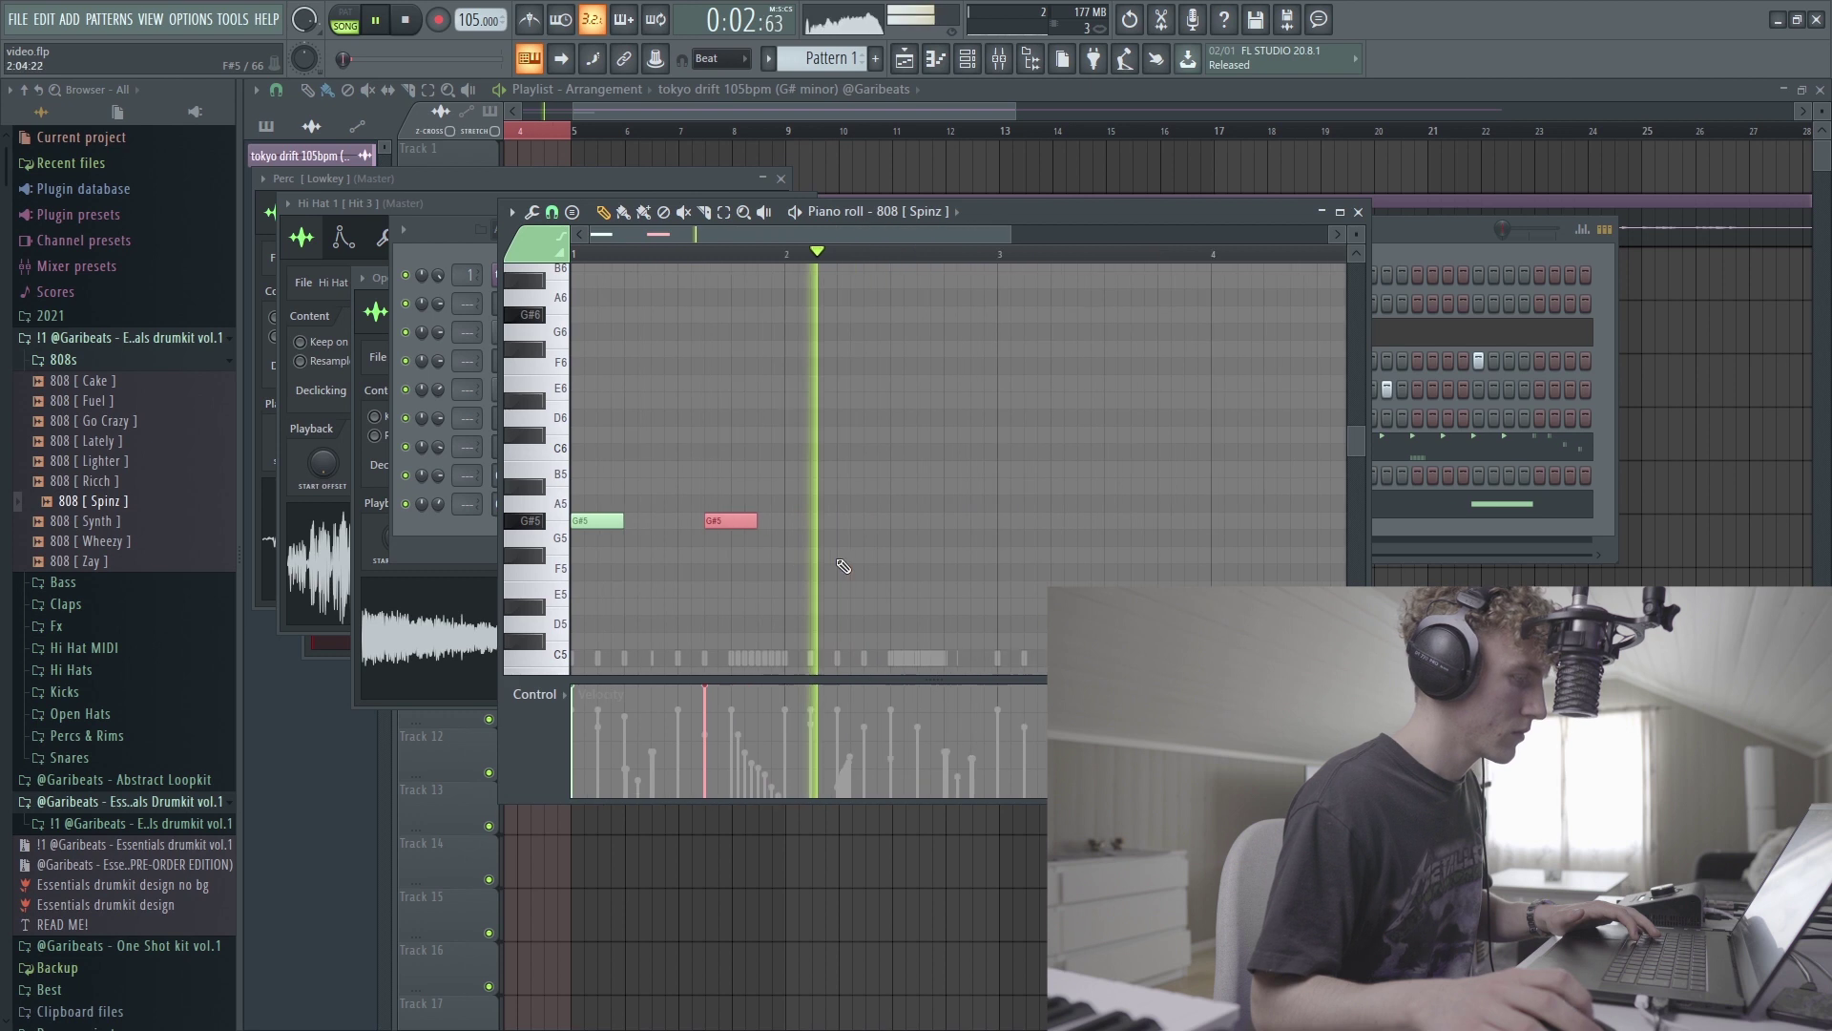
key(Delete)
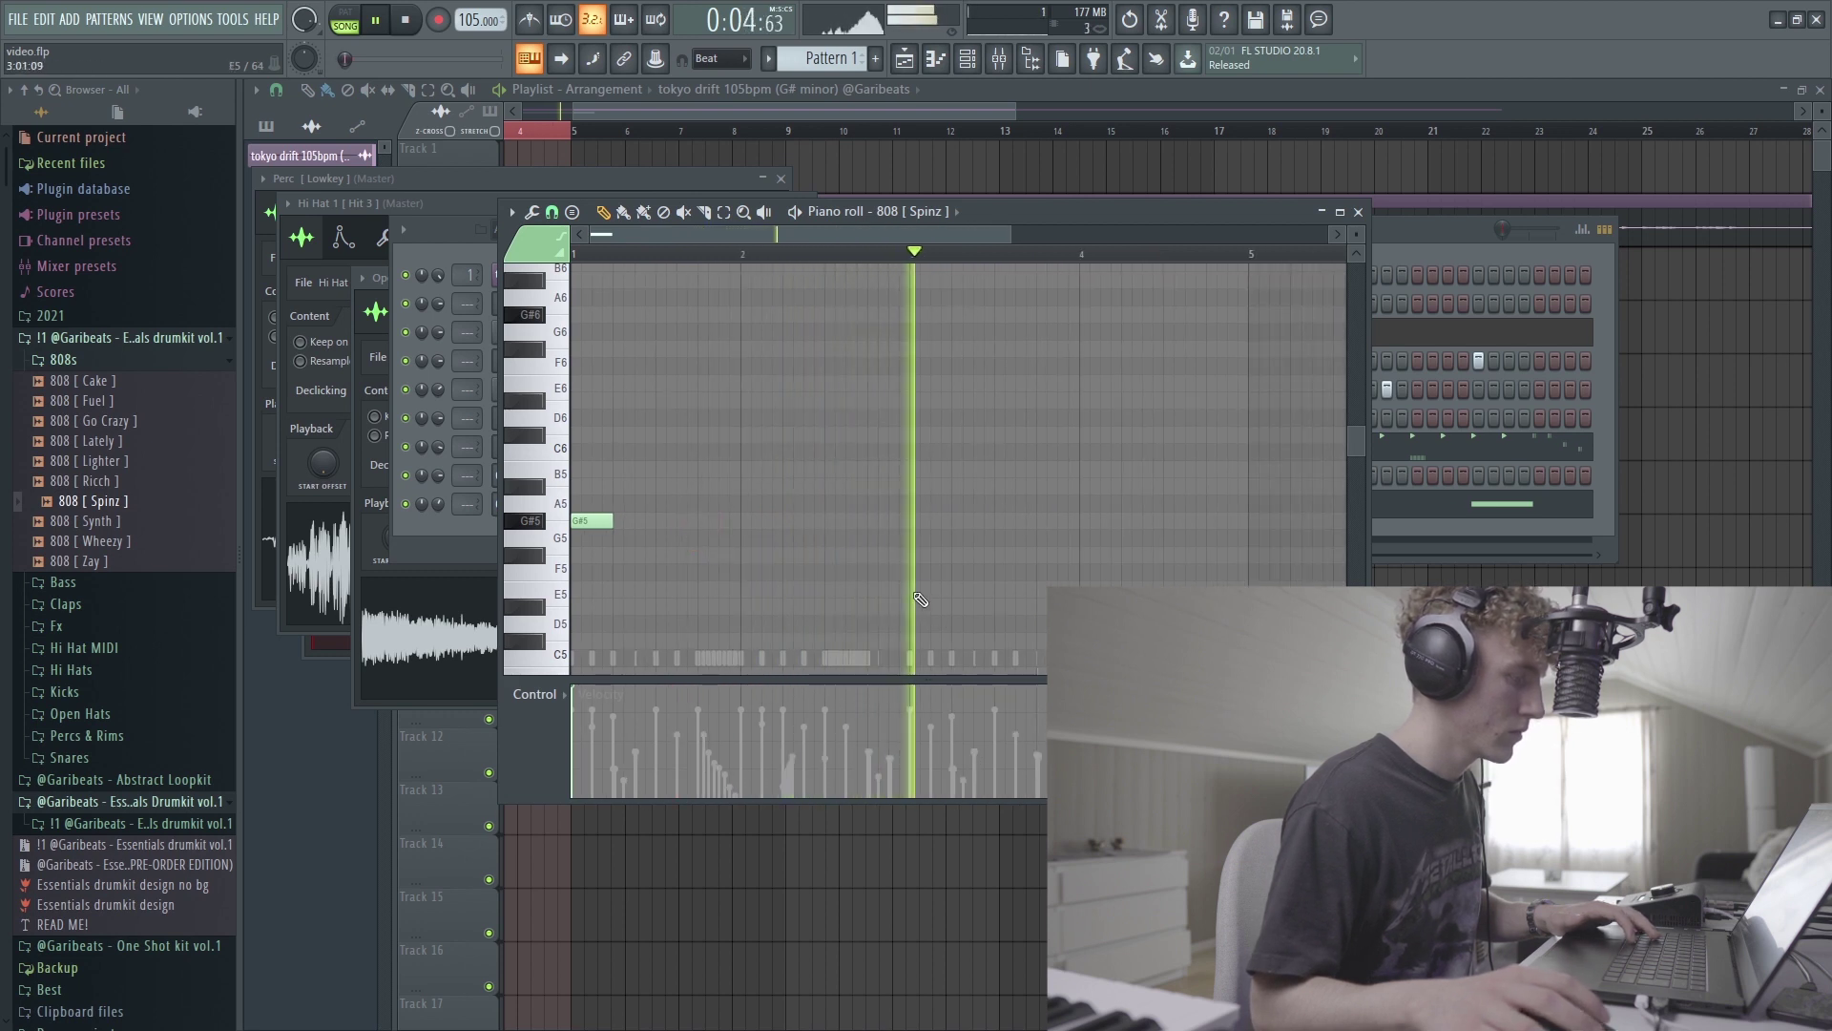
Step: Place a D#5 note of the 808 at the start of bar 3 and play the pattern
key(space)
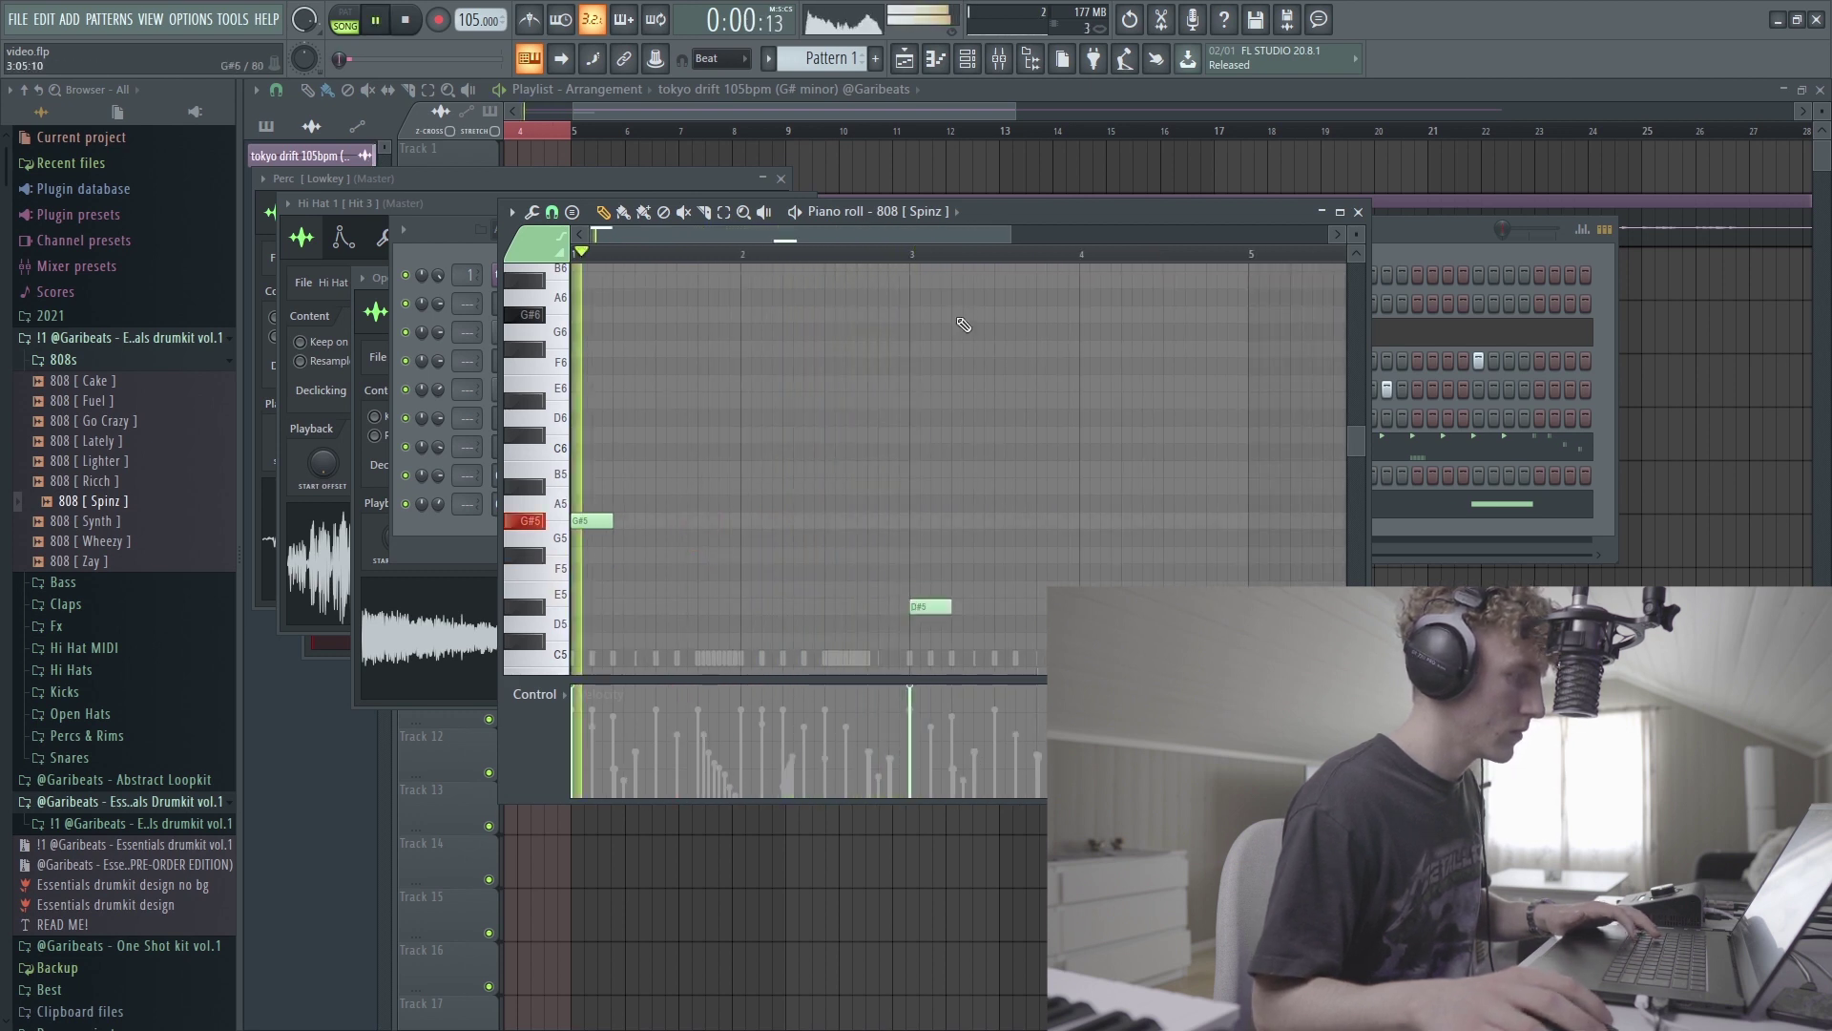
key(space)
scroll(874, 498, down, 3)
ctrl+scroll(874, 499, down, 1)
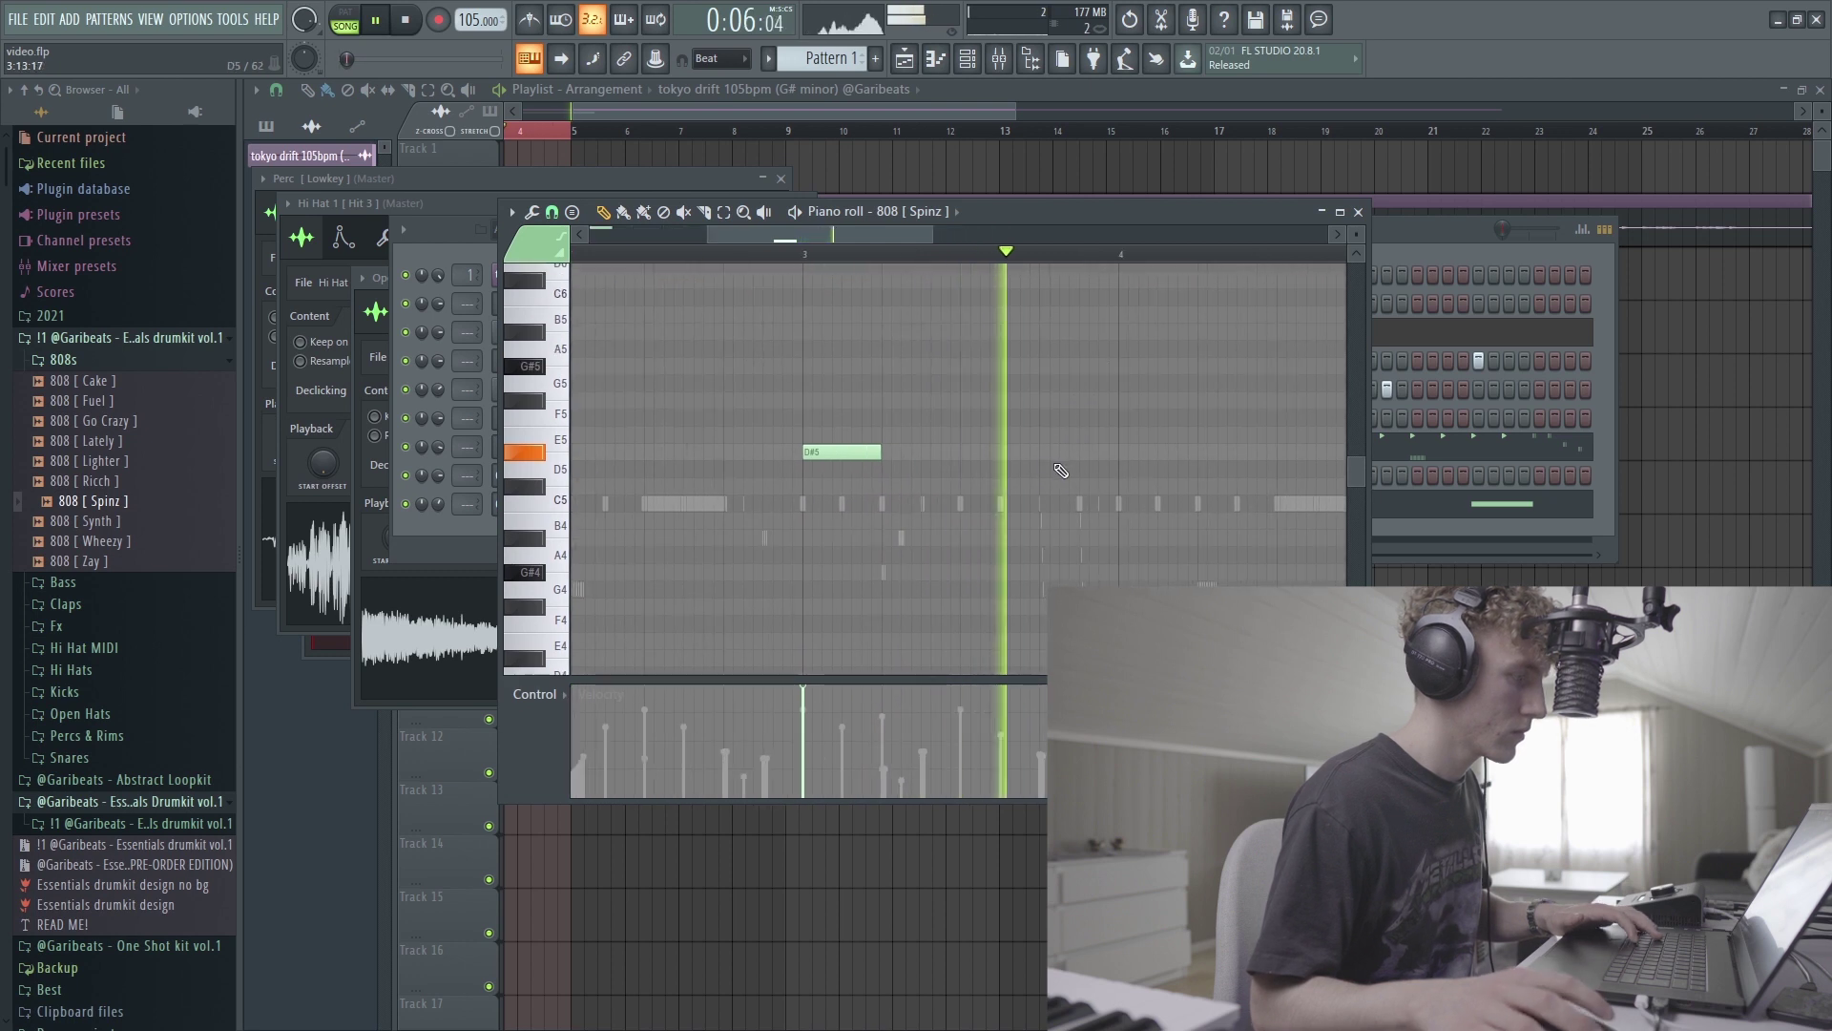
Step: Add two short back-to-back G#5 notes of the 808 in the second half of bar 1
ctrl+scroll(964, 492, up, 2)
ctrl+scroll(970, 491, down, 2)
ctrl+scroll(966, 488, up, 2)
ctrl+scroll(829, 442, down, 3)
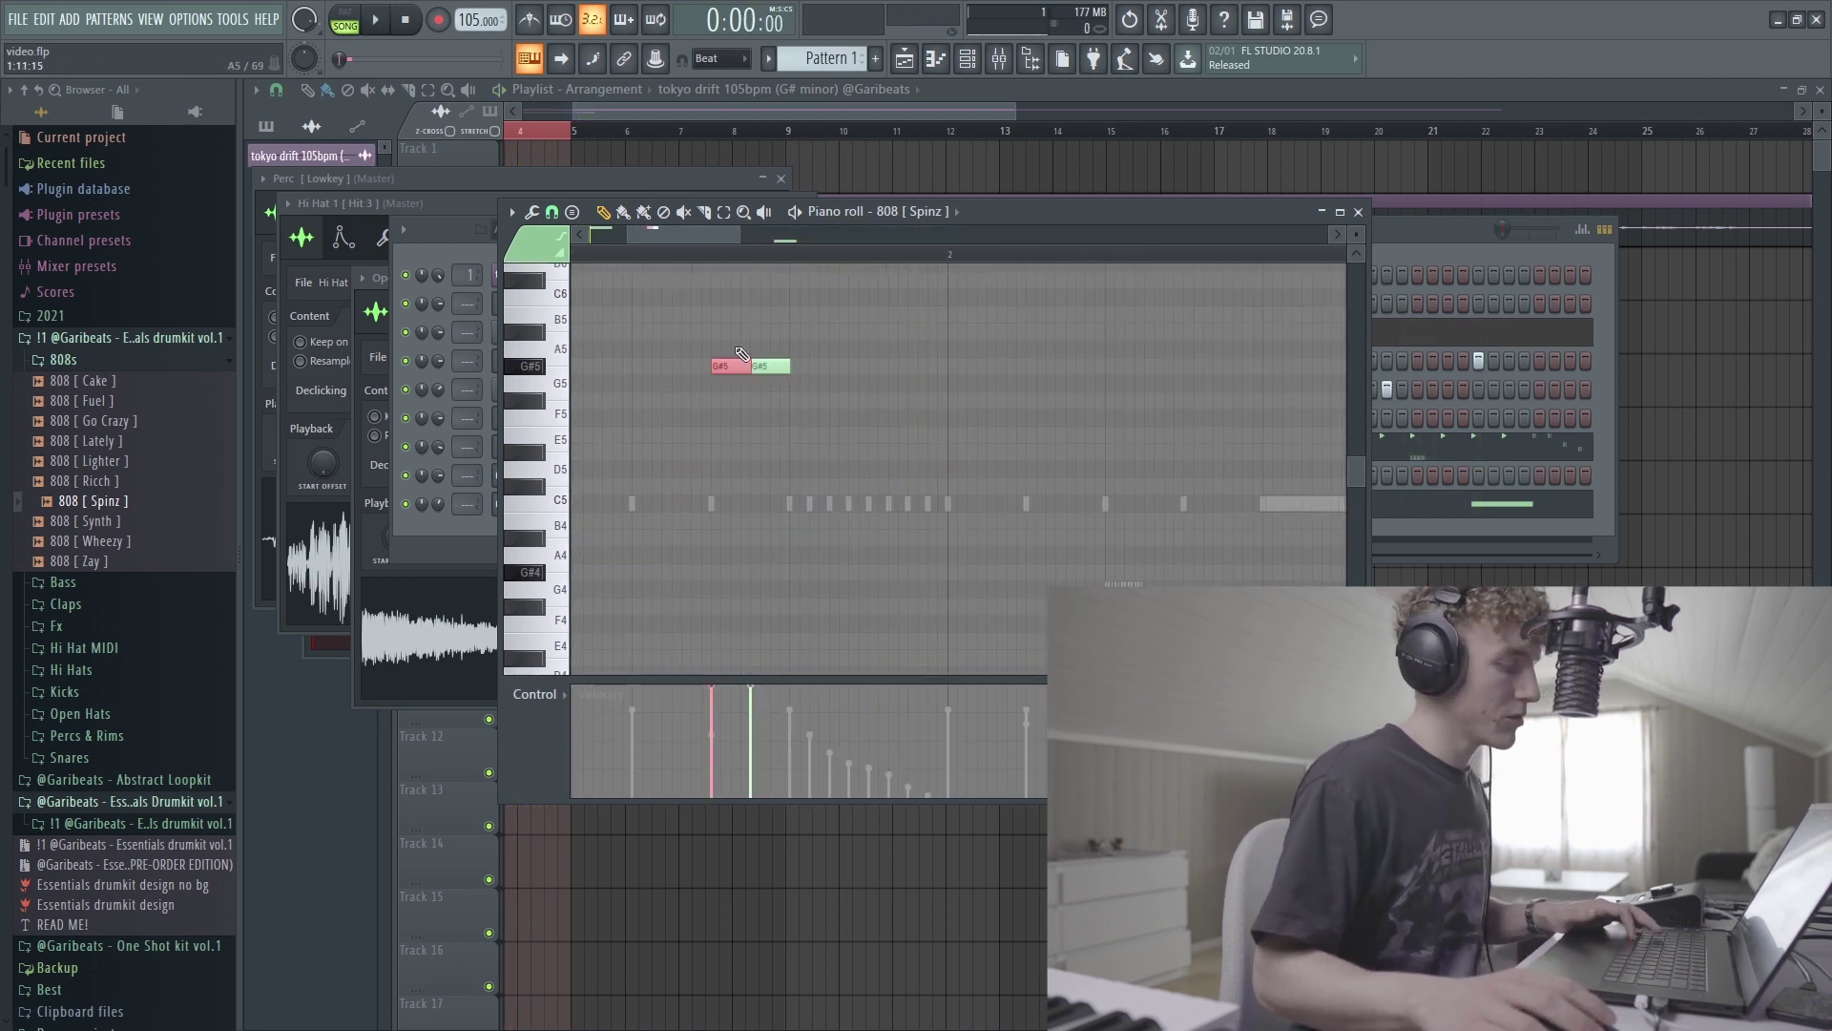
ctrl+scroll(696, 497, down, 4)
ctrl+scroll(682, 492, up, 5)
Step: Lower the velocity of the first of the two short G#5 notes in bar 1
ctrl+drag(841, 368, 712, 328)
ctrl+scroll(716, 331, down, 2)
ctrl+drag(741, 390, 717, 289)
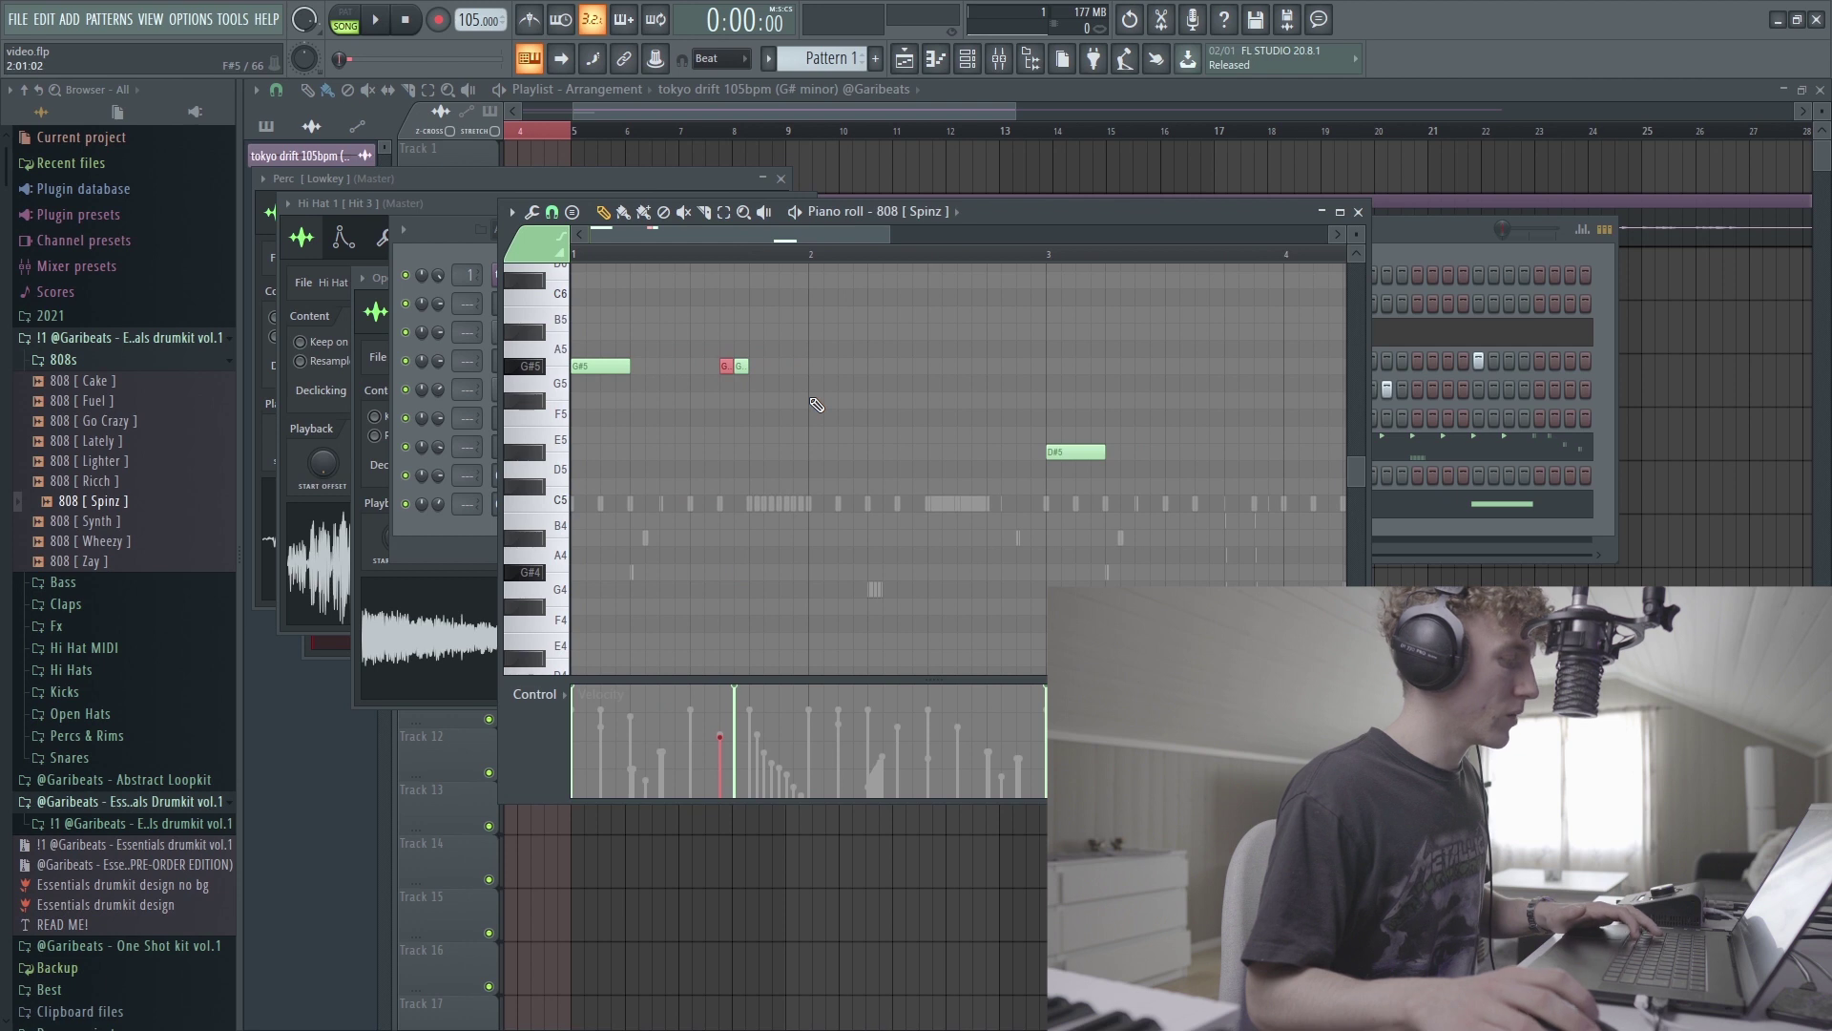
scroll(817, 404, up, 2)
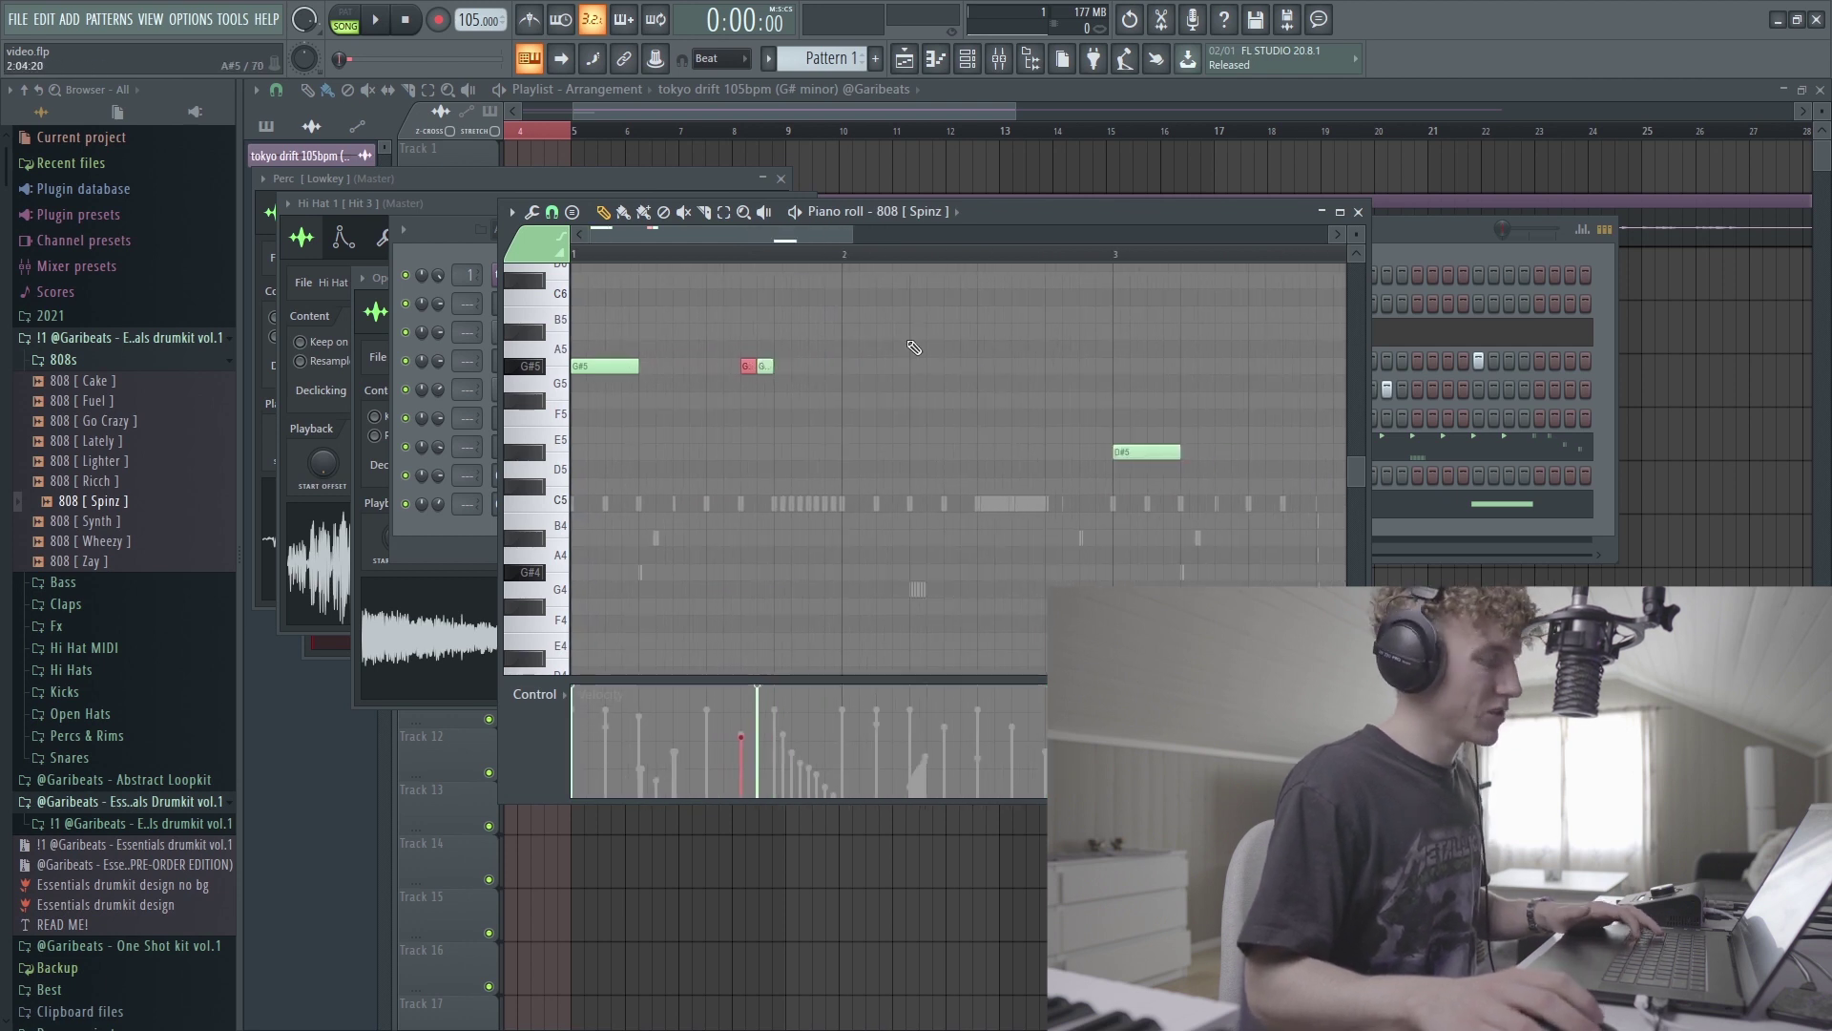
scroll(873, 401, up, 2)
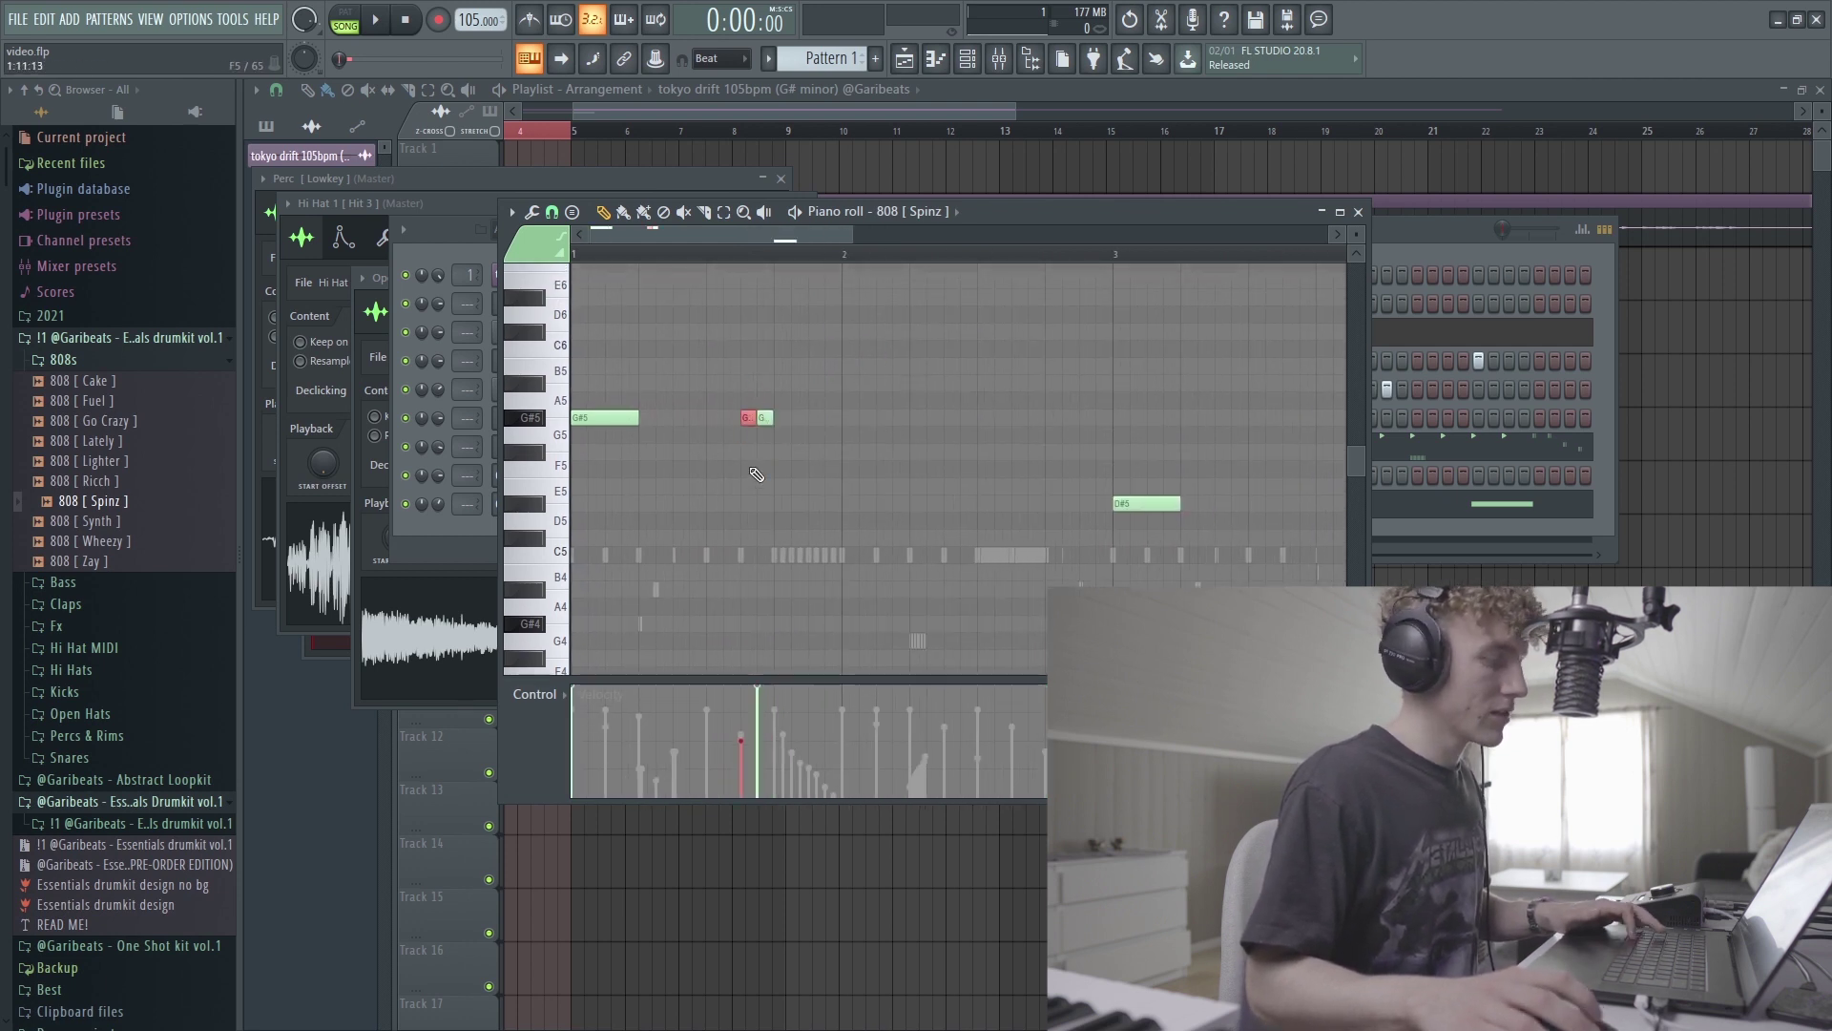
Step: Move the second short G#5 note to step 13 of bar 1 and audition the spacing
click(822, 418)
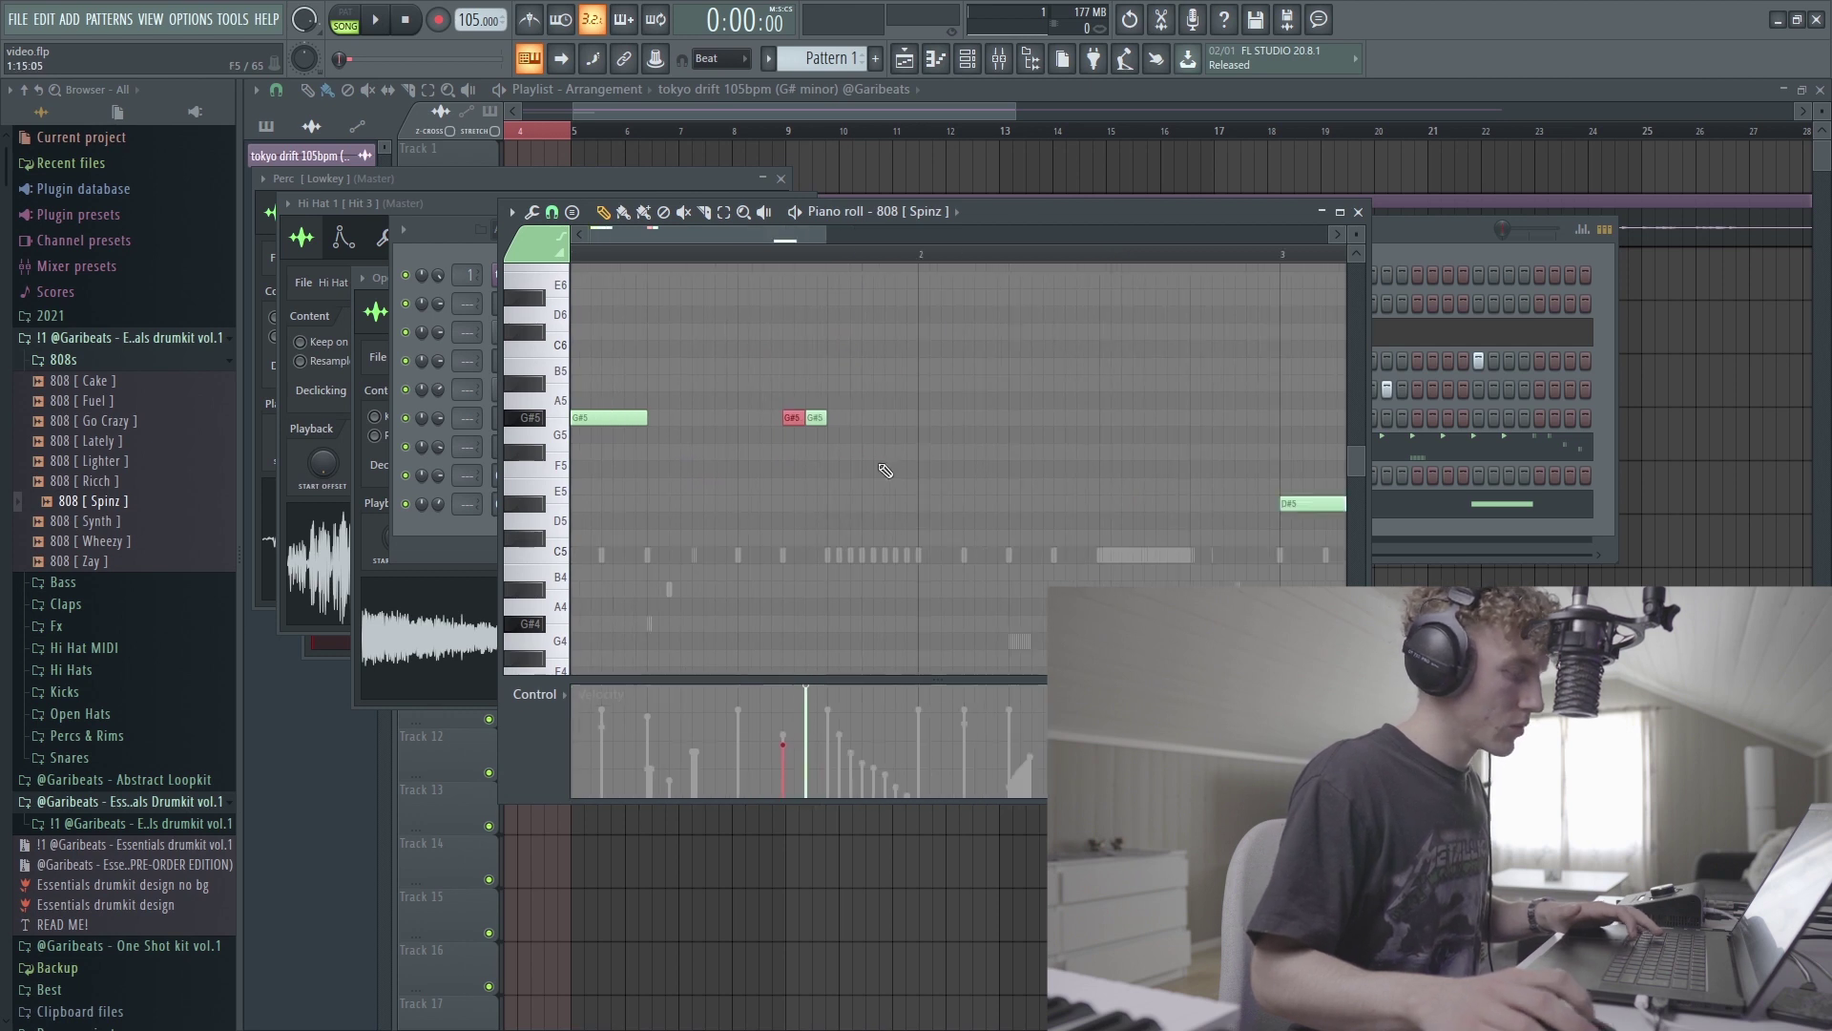
key(space)
drag(828, 430, 787, 420)
key(space)
key(space)
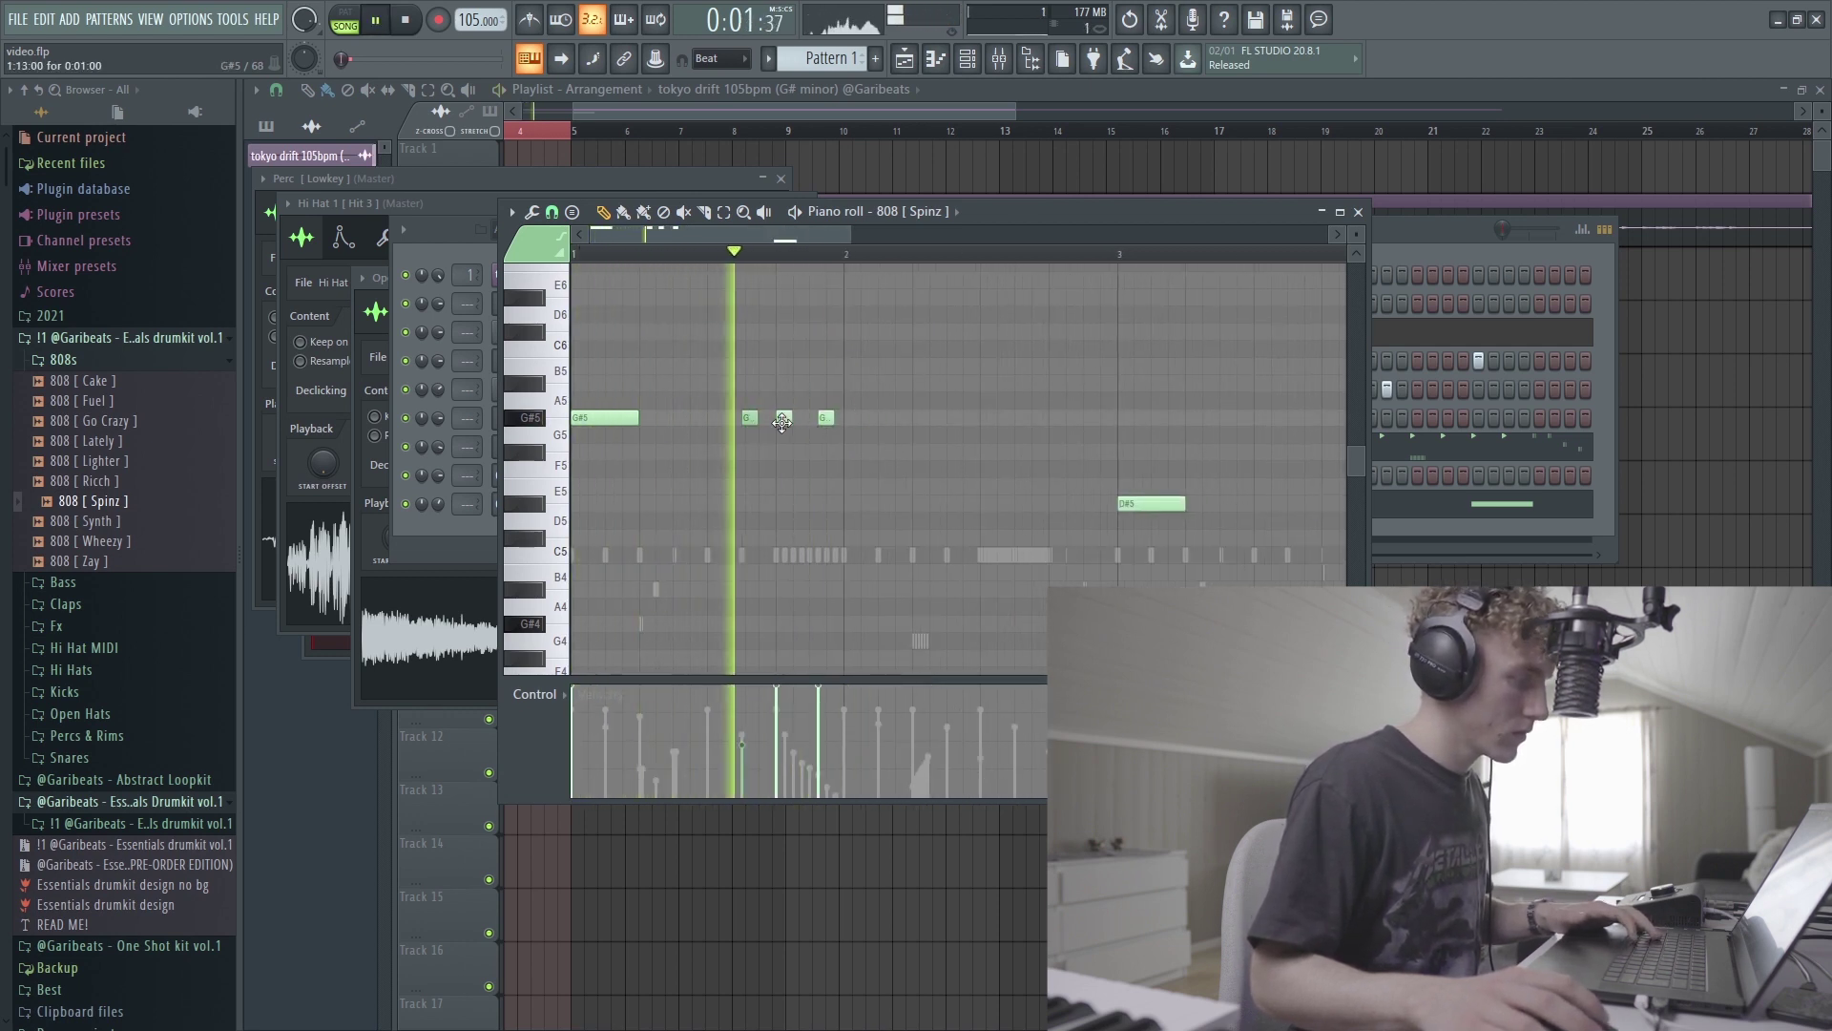
key(space)
scroll(820, 420, up, 2)
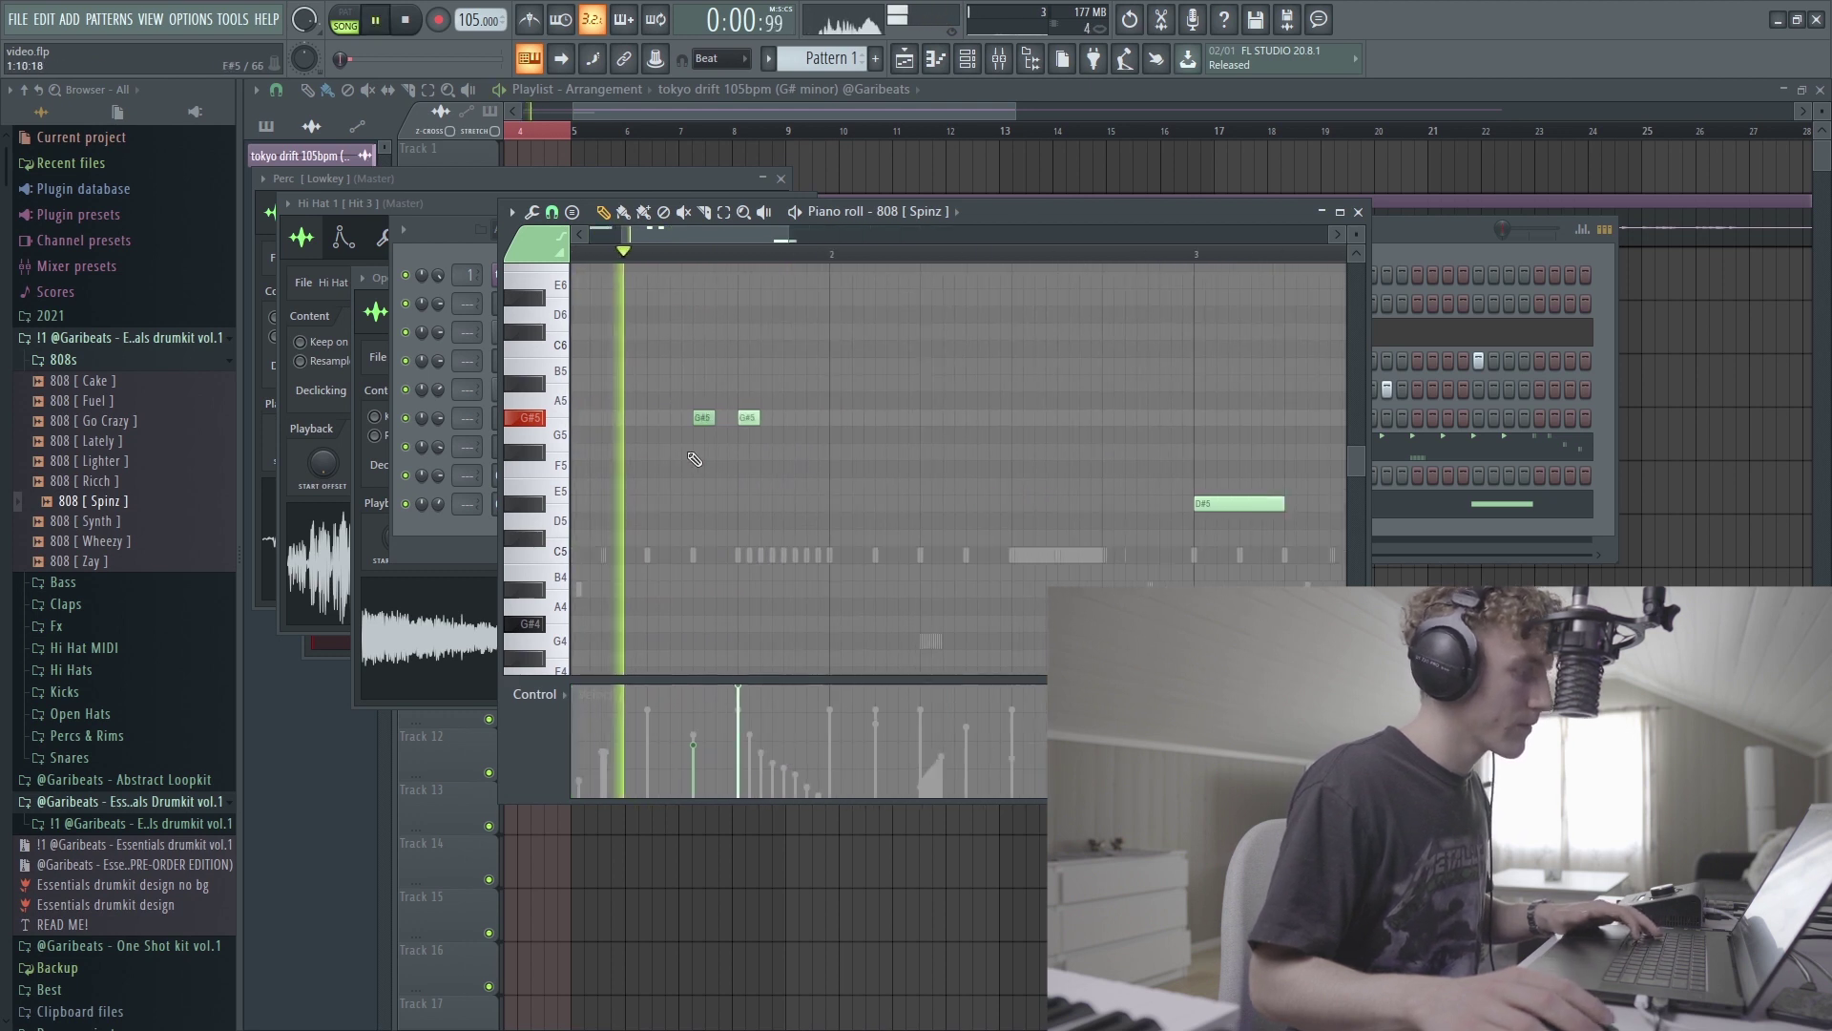
Step: Add short G#5 notes of the 808 on steps 5 and 11 of bar 2
drag(816, 426, 886, 422)
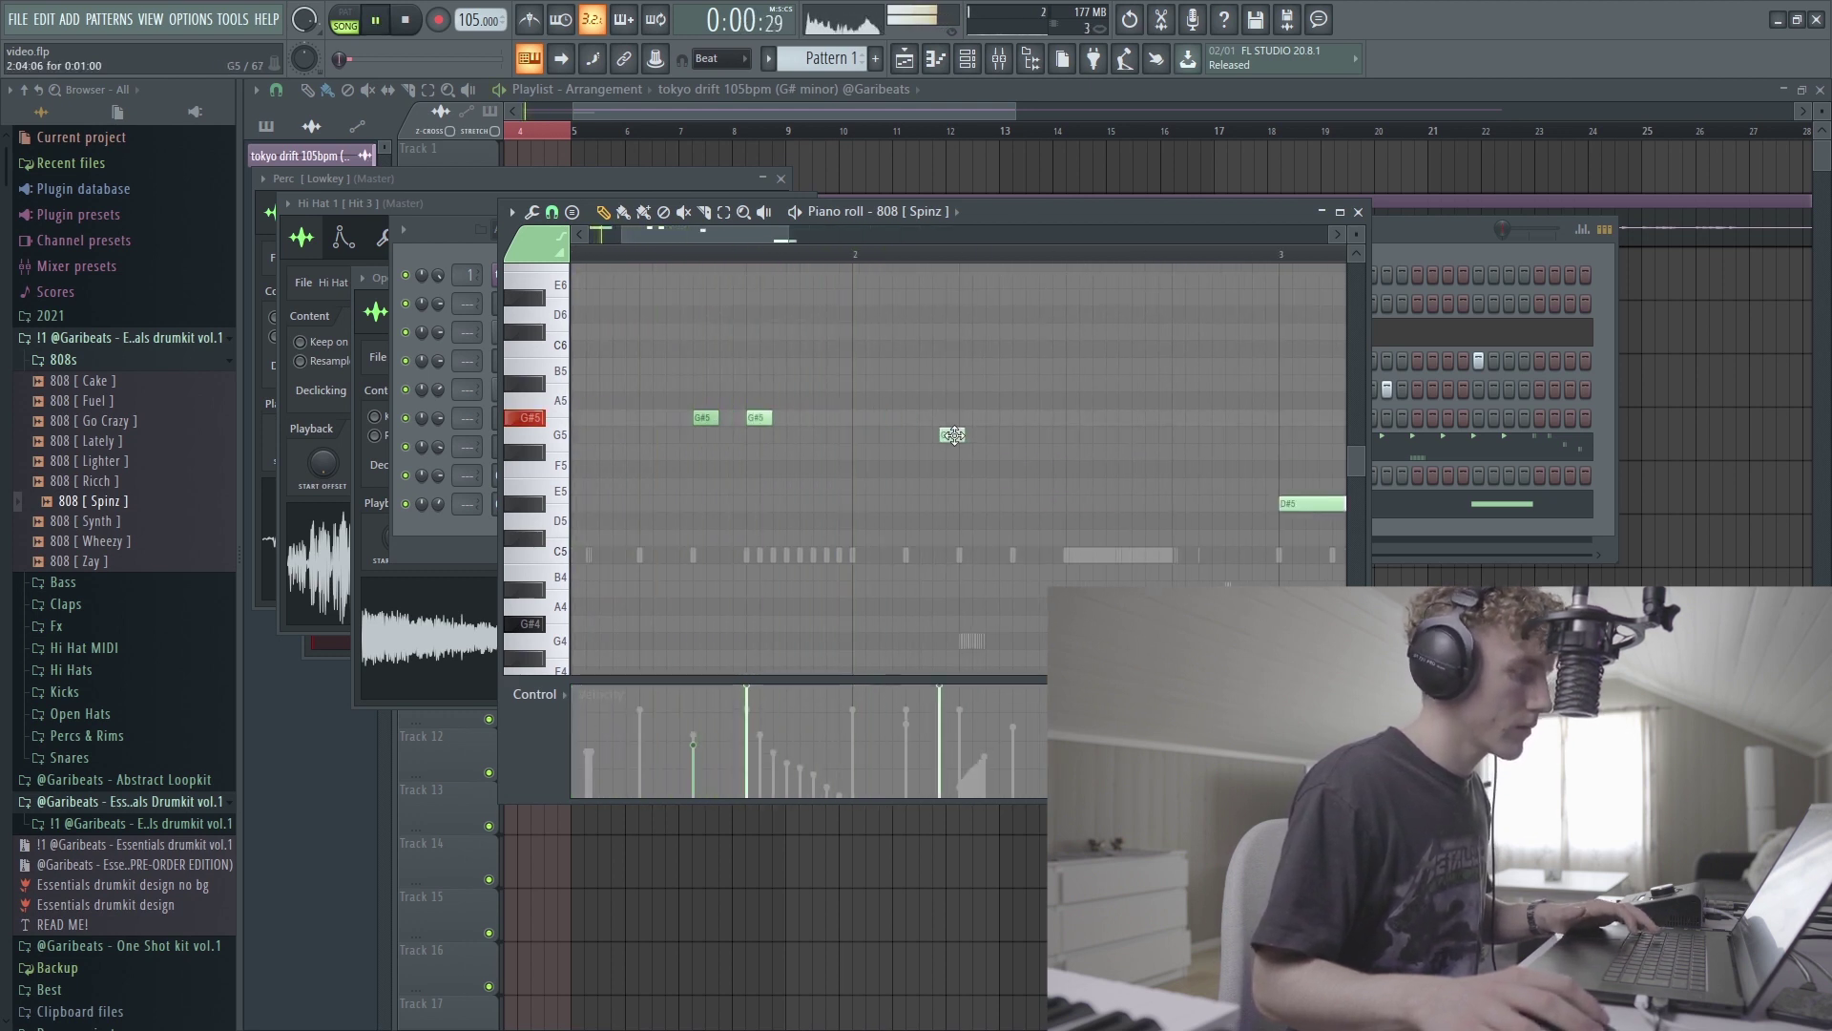
scroll(954, 429, down, 3)
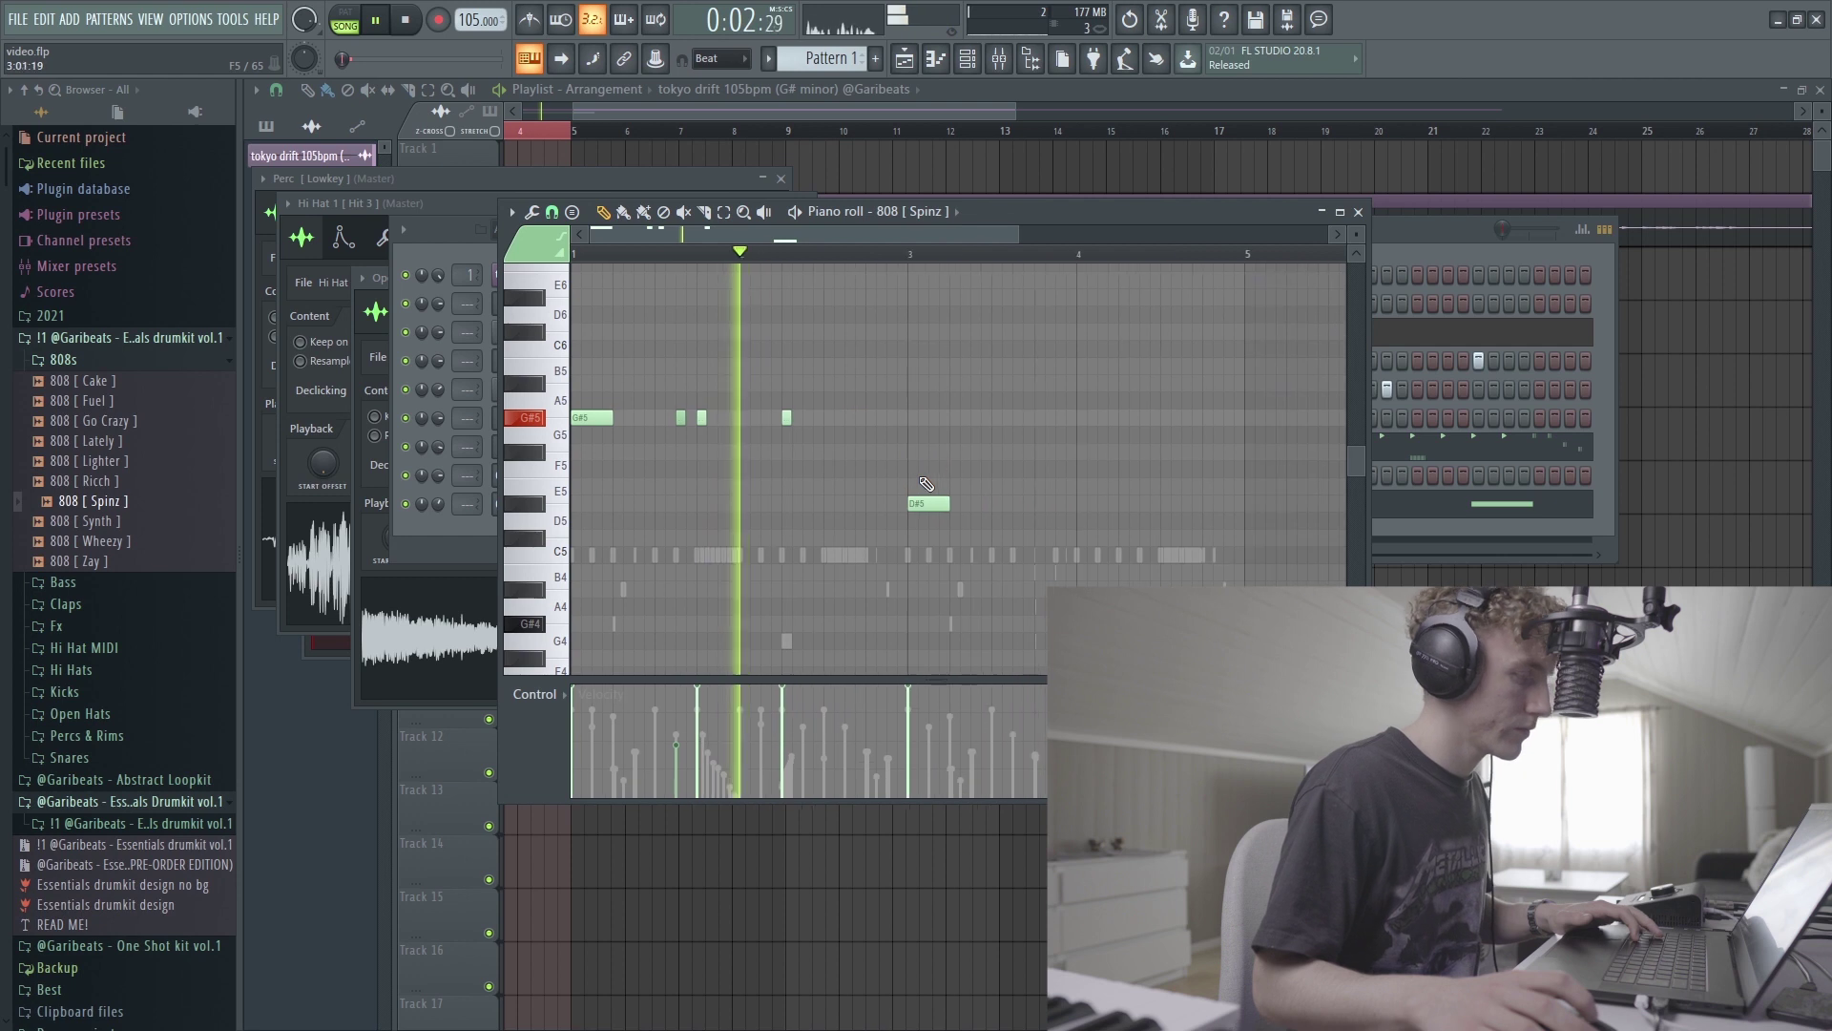
scroll(791, 555, up, 3)
scroll(790, 556, up, 2)
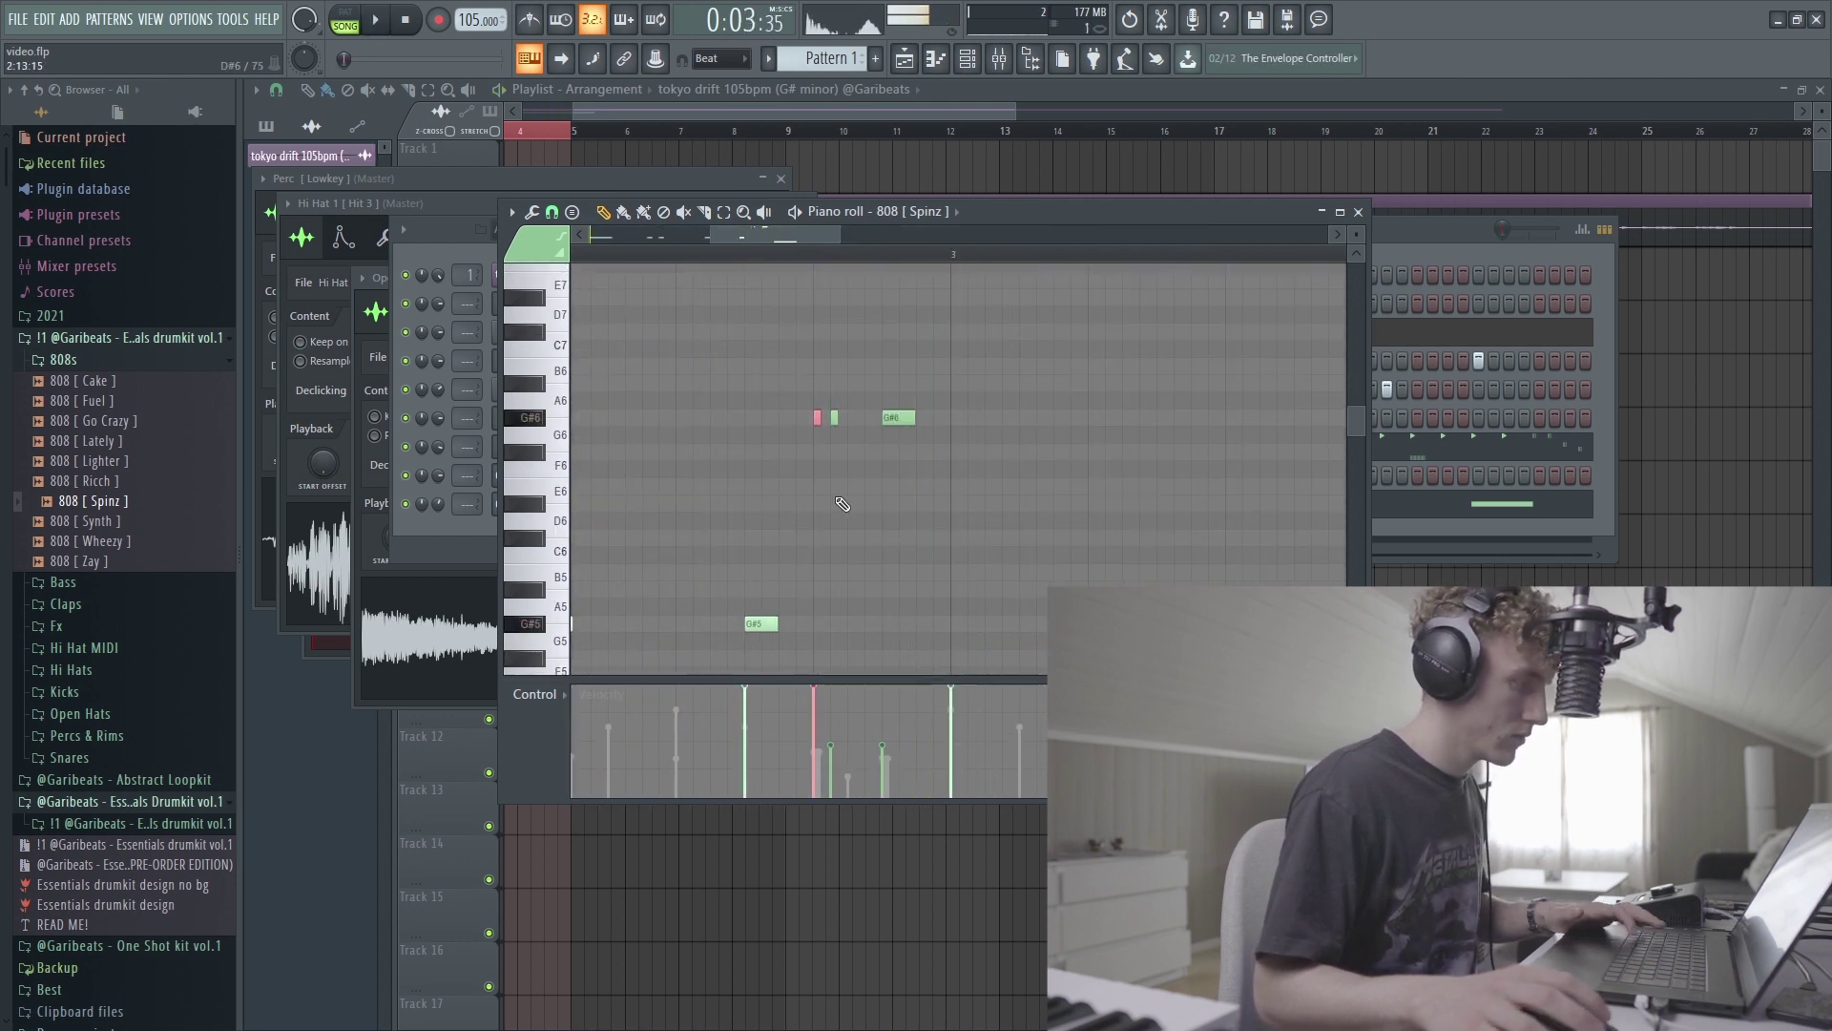
Step: Try short G#6 notes of the 808 at the end of bar 2 and audition their positions
mouse_move(856, 437)
mouse_down()
mouse_move(828, 400)
mouse_move(852, 419)
mouse_up()
key(space)
key(space)
key(space)
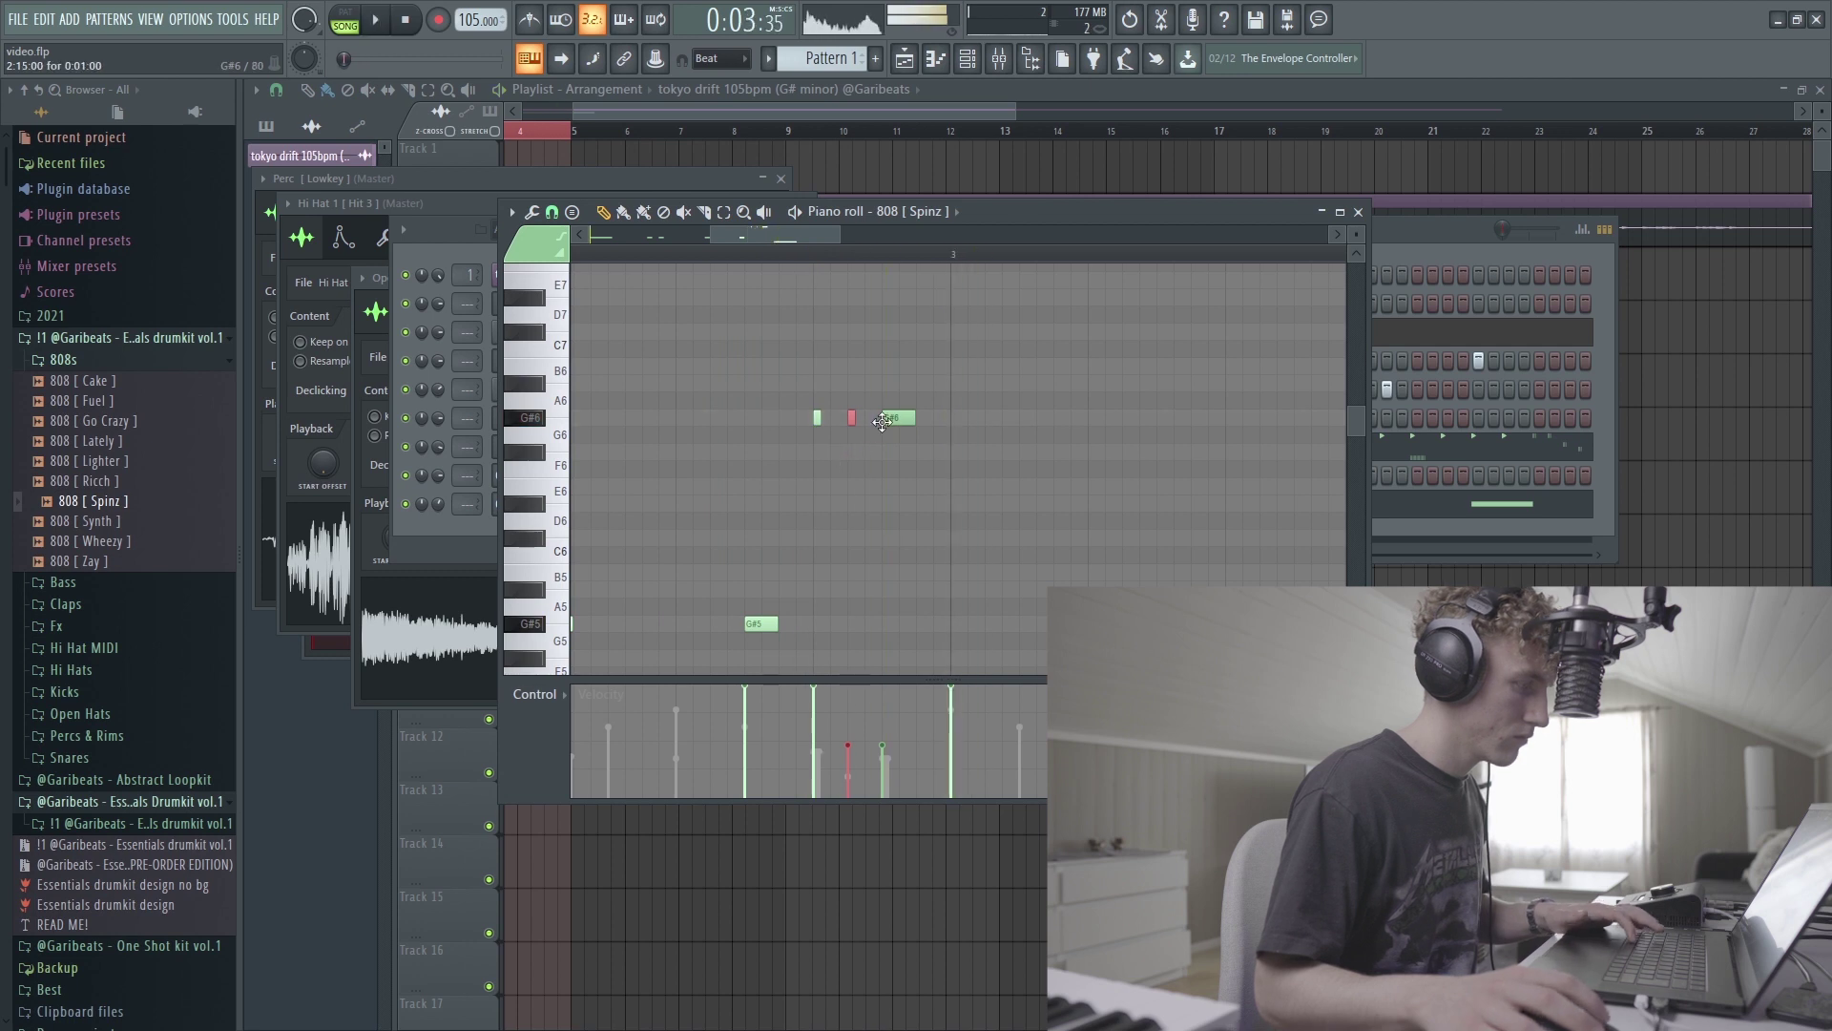
key(space)
key(space)
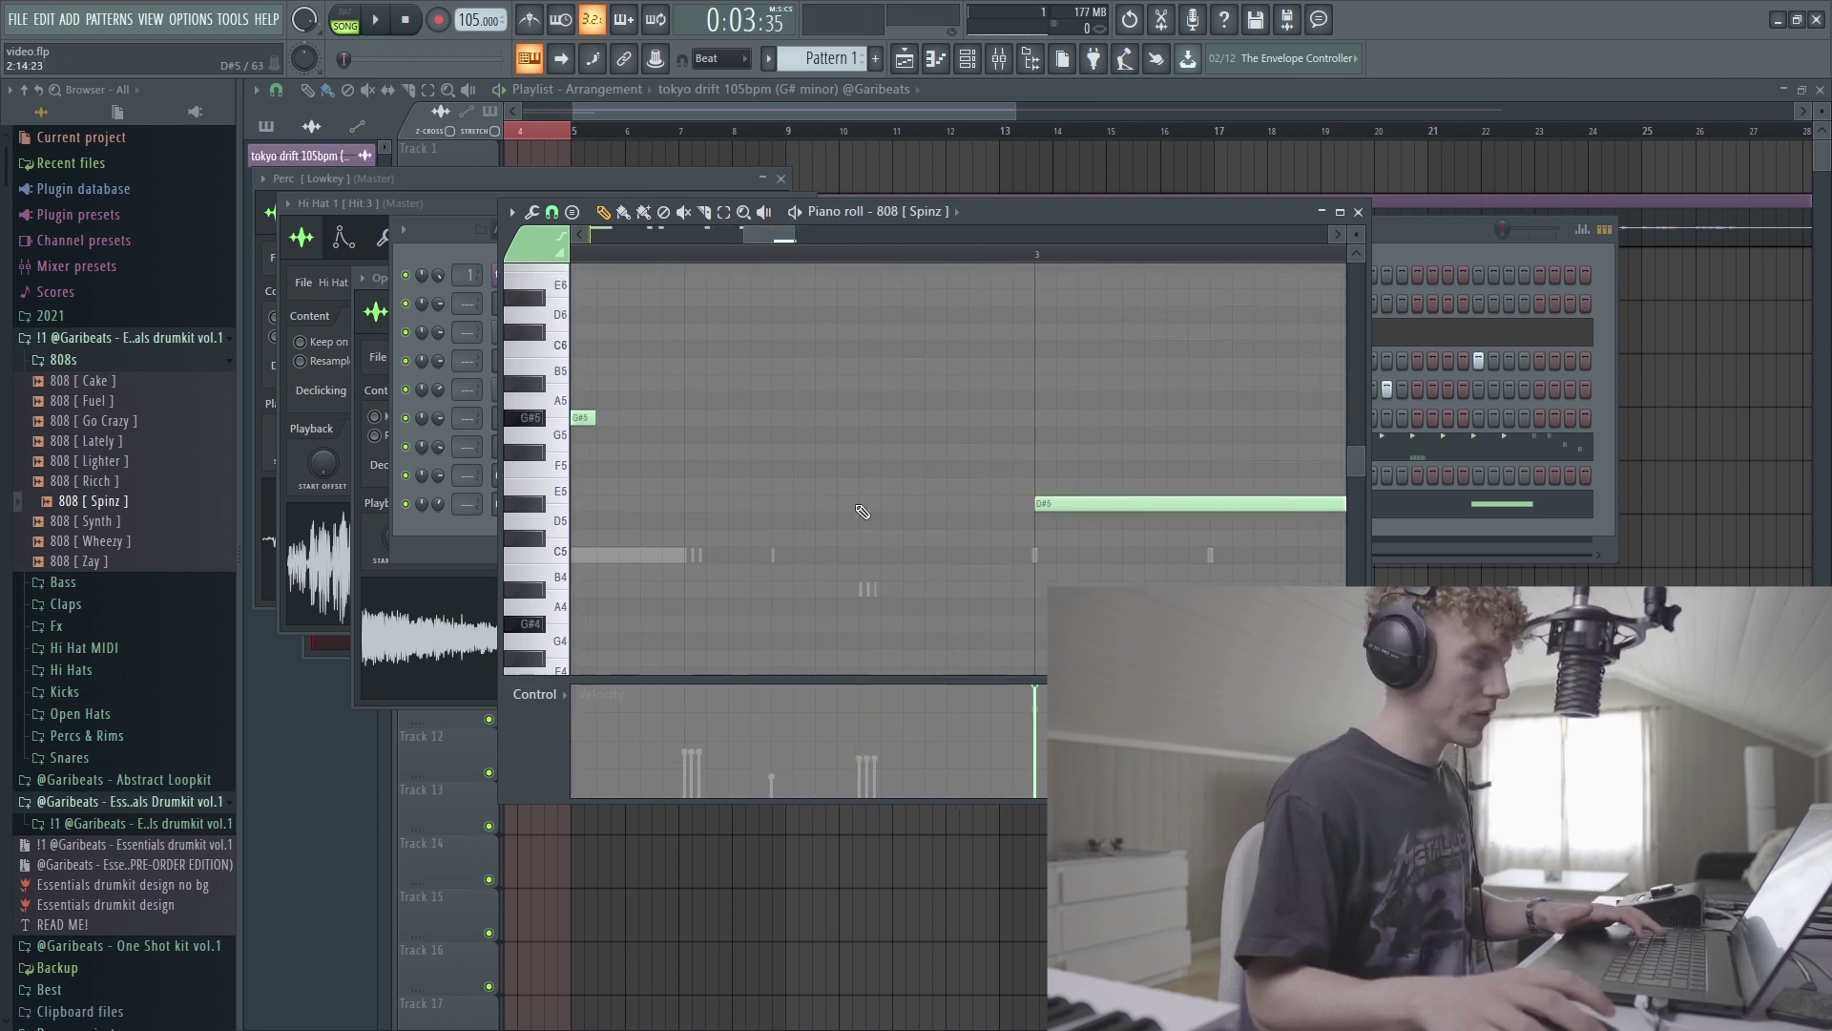
Step: Build a roll of eight very short G#5 notes with rising velocity from step 15 of bar 2 up to bar 3
scroll(889, 429, down, 4)
scroll(881, 437, up, 5)
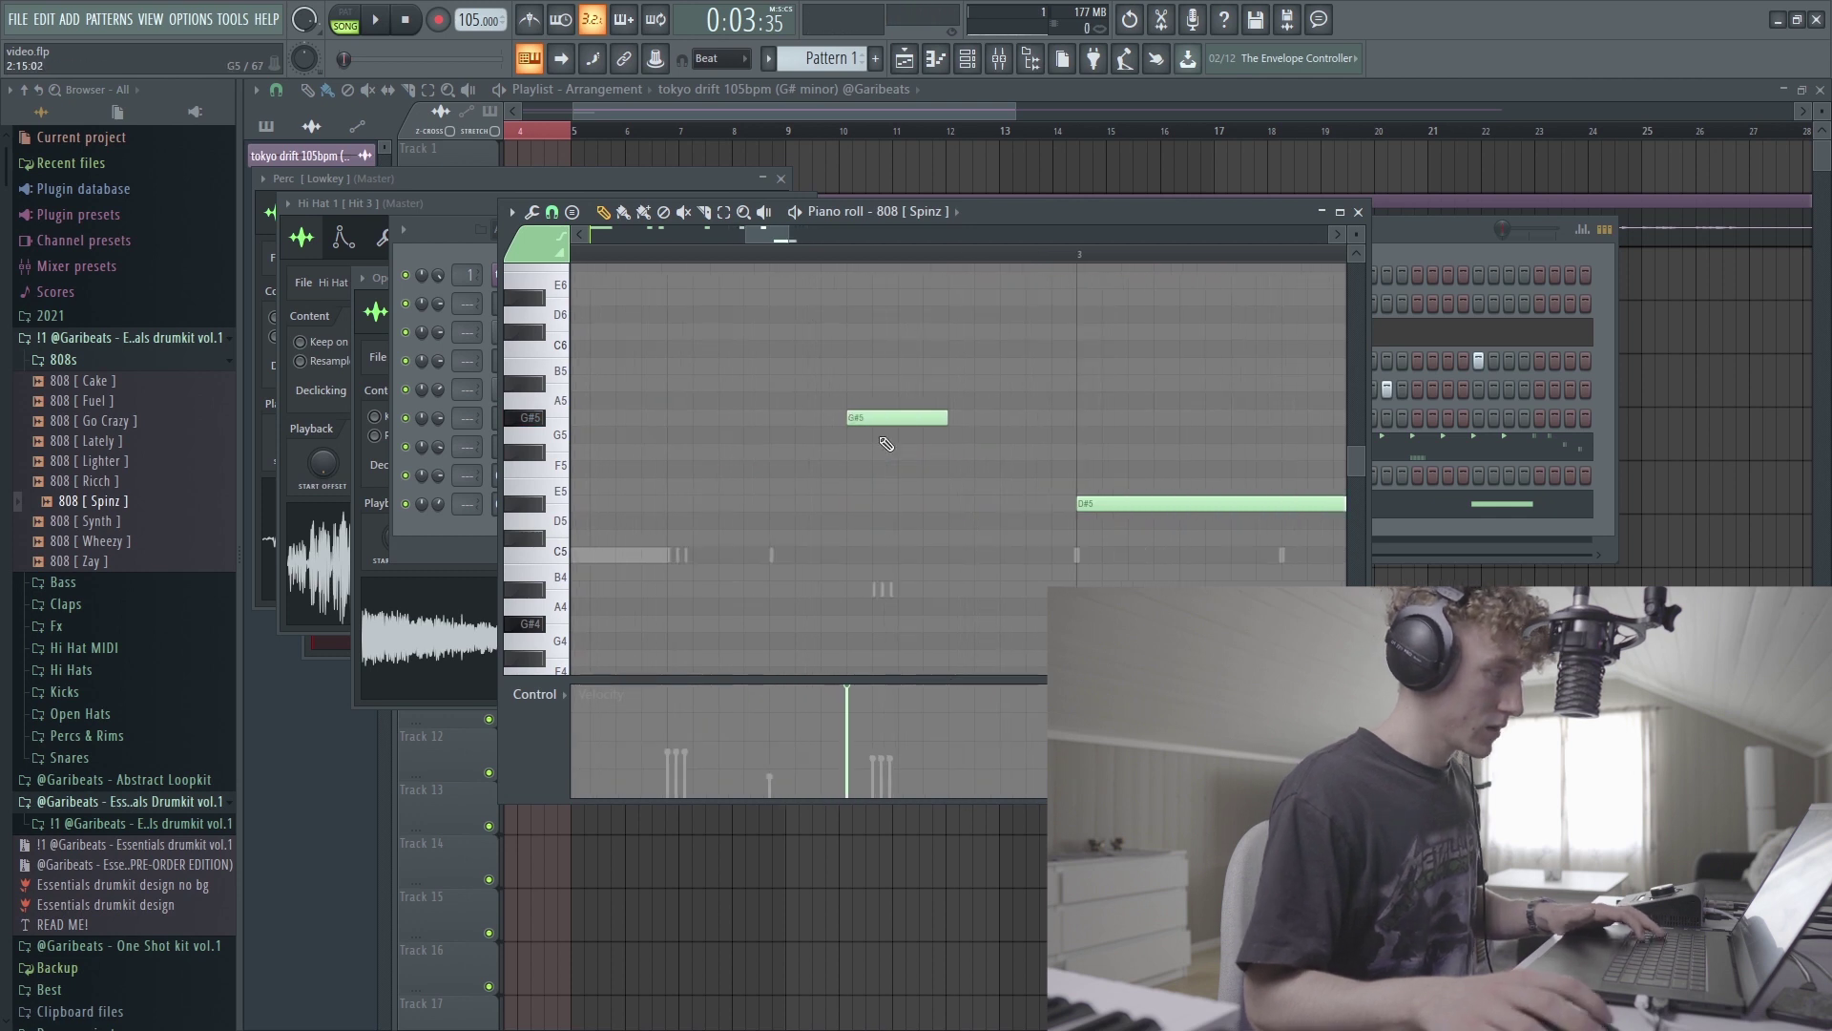
scroll(887, 420, down, 3)
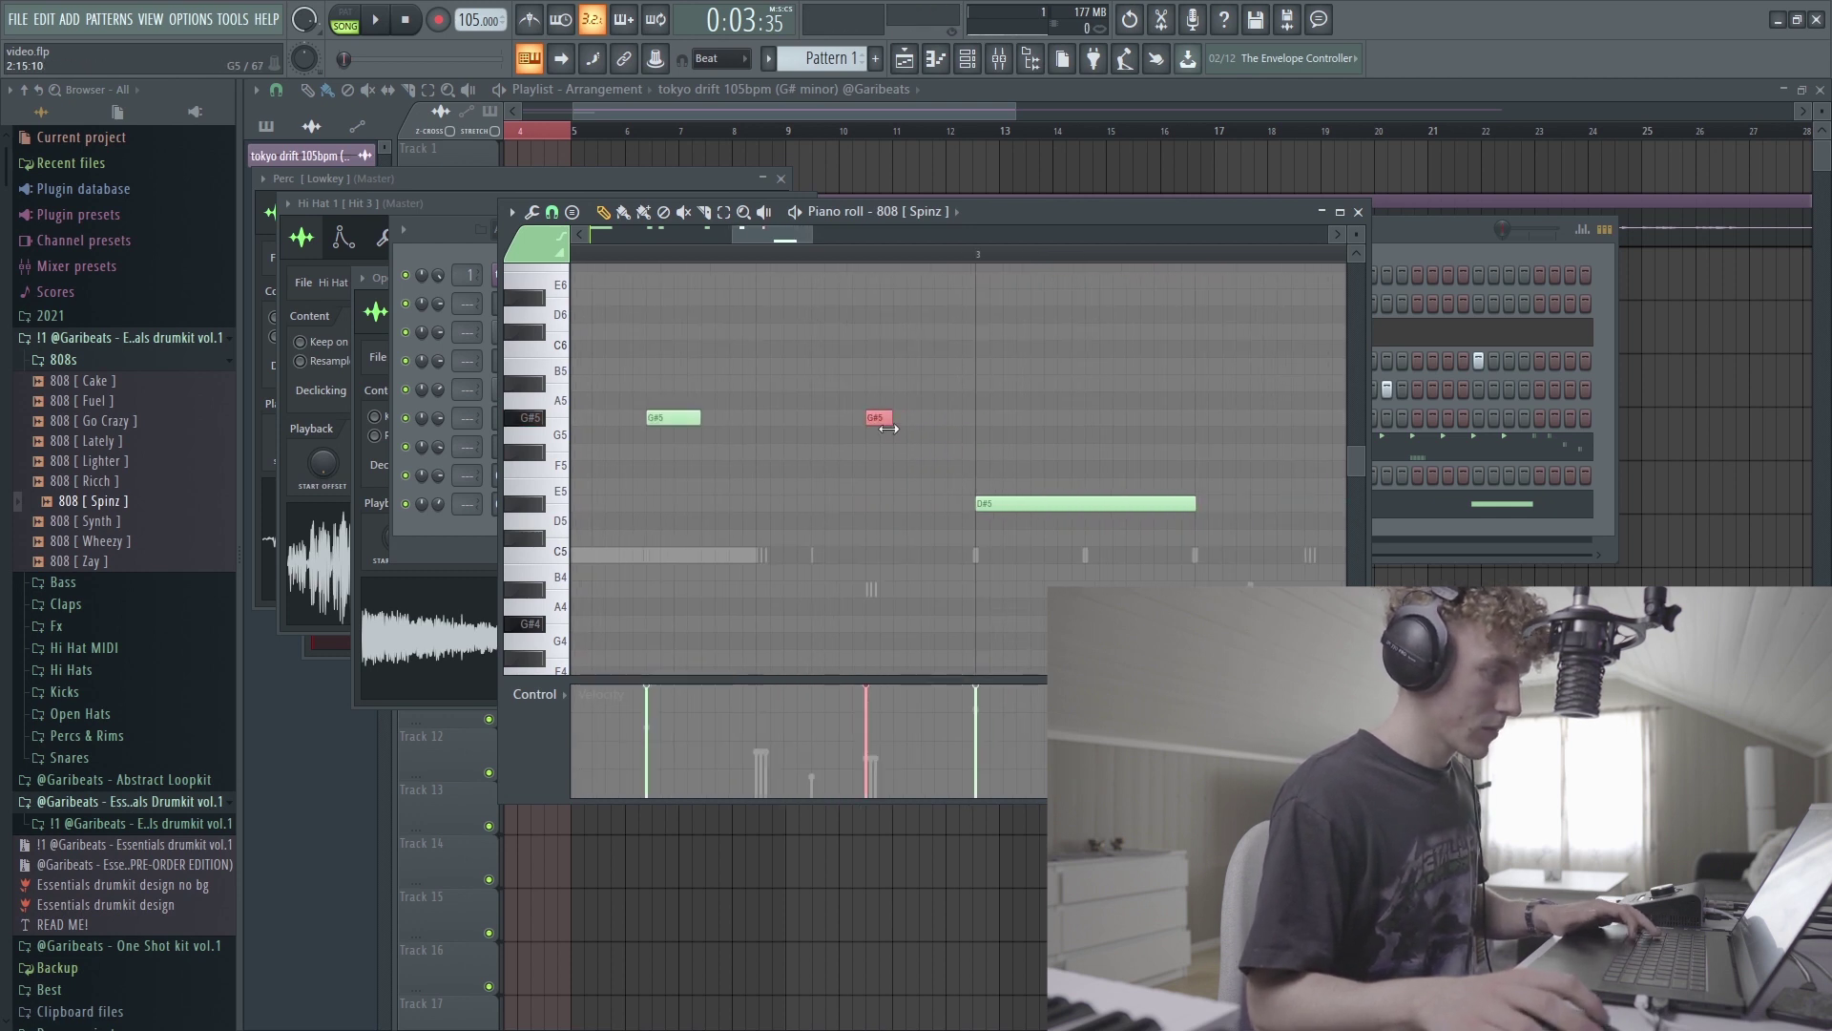
scroll(909, 482, up, 3)
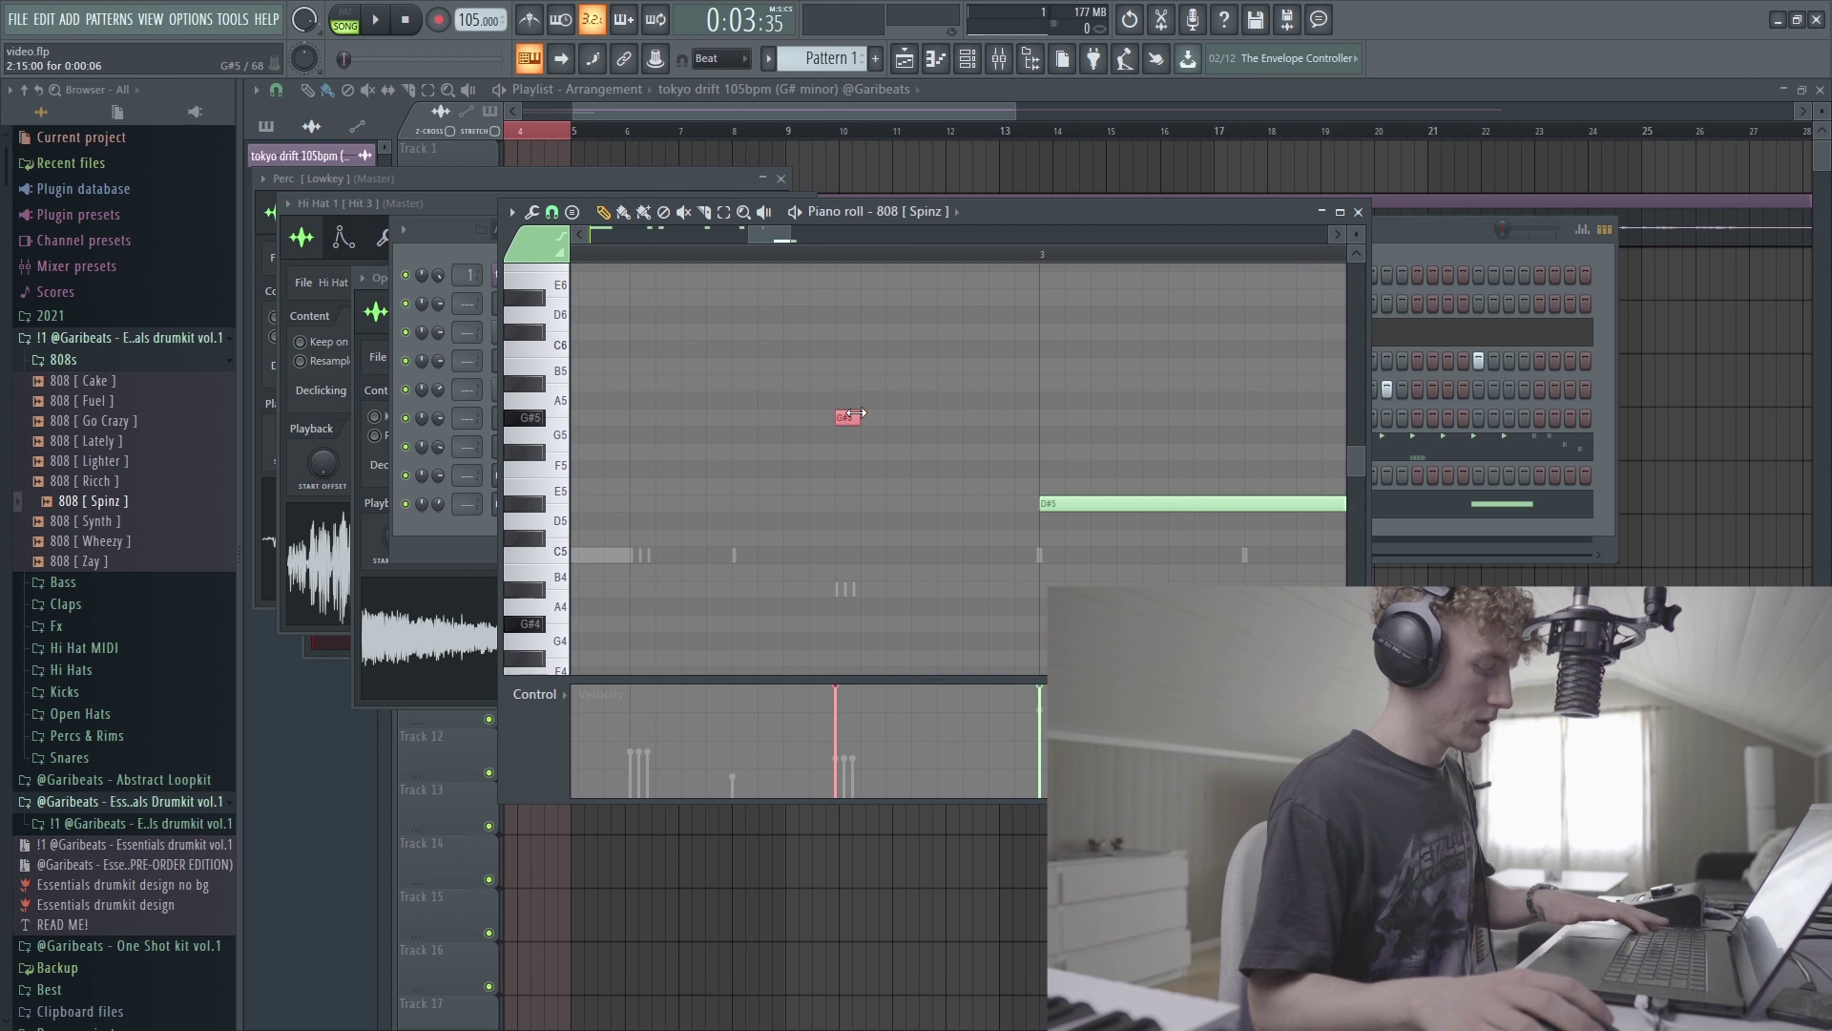
drag(785, 408, 1179, 435)
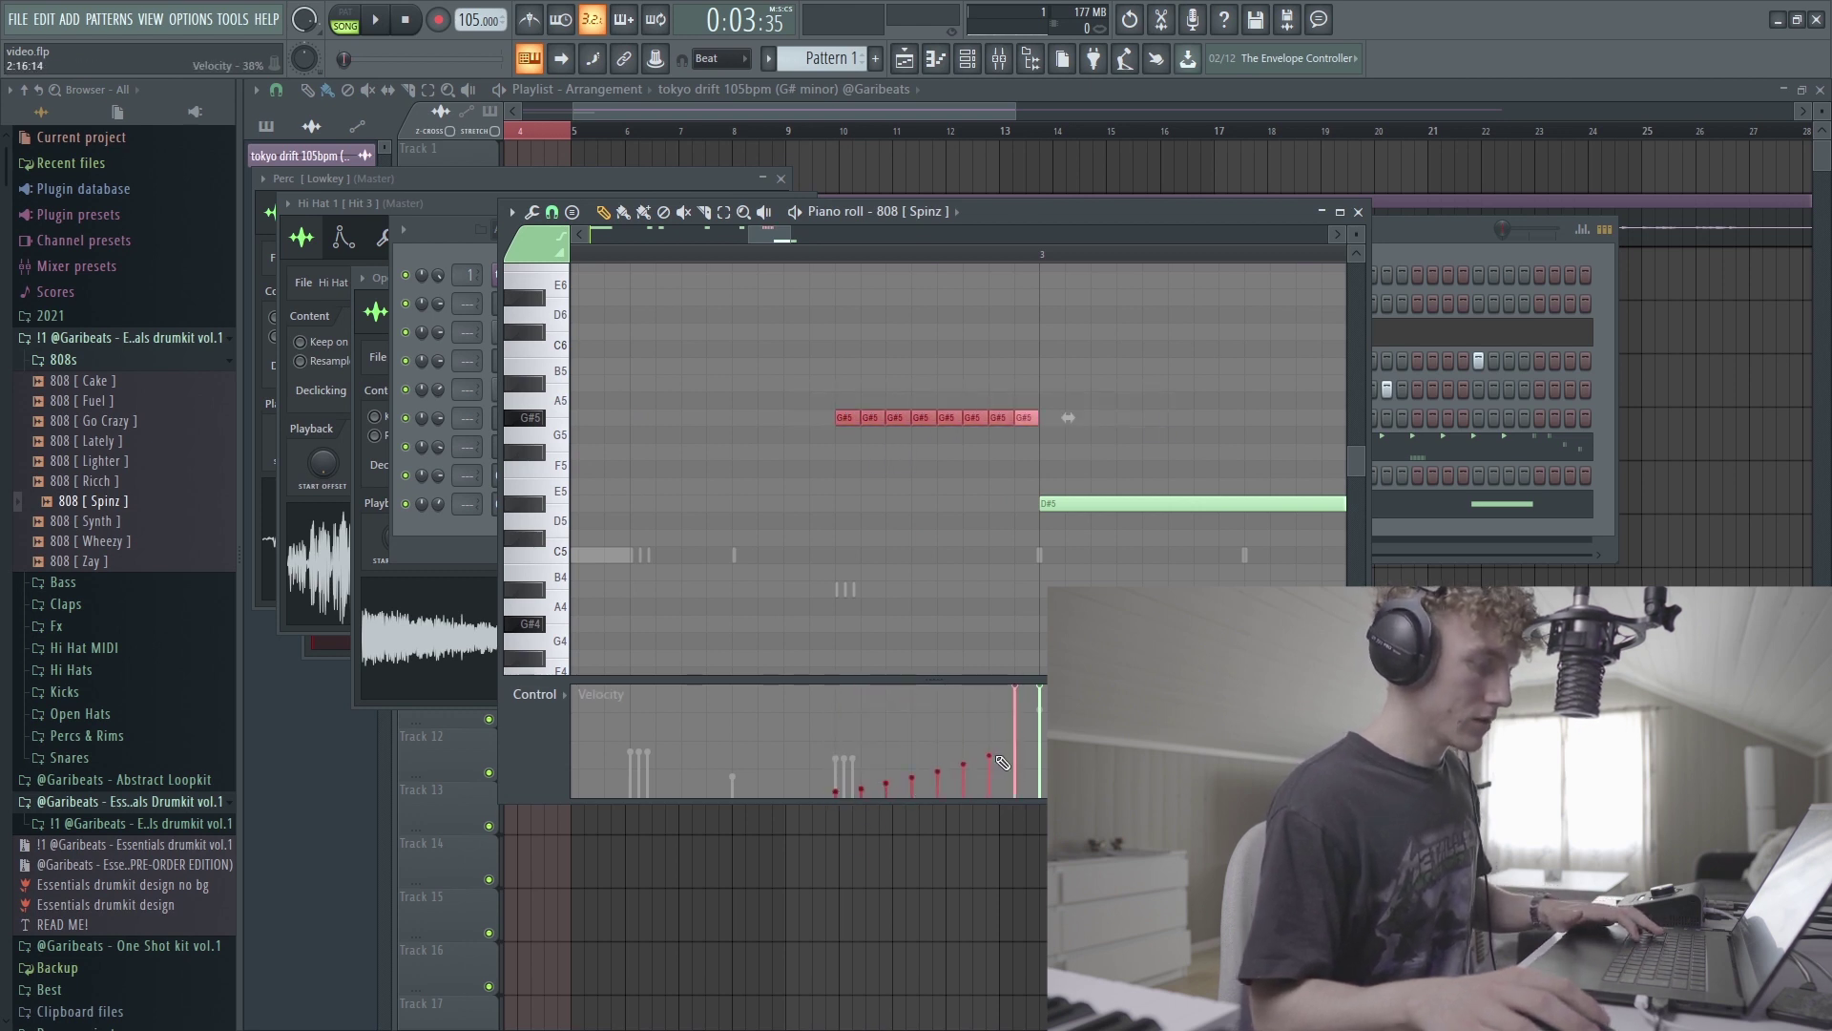
scroll(906, 326, down, 5)
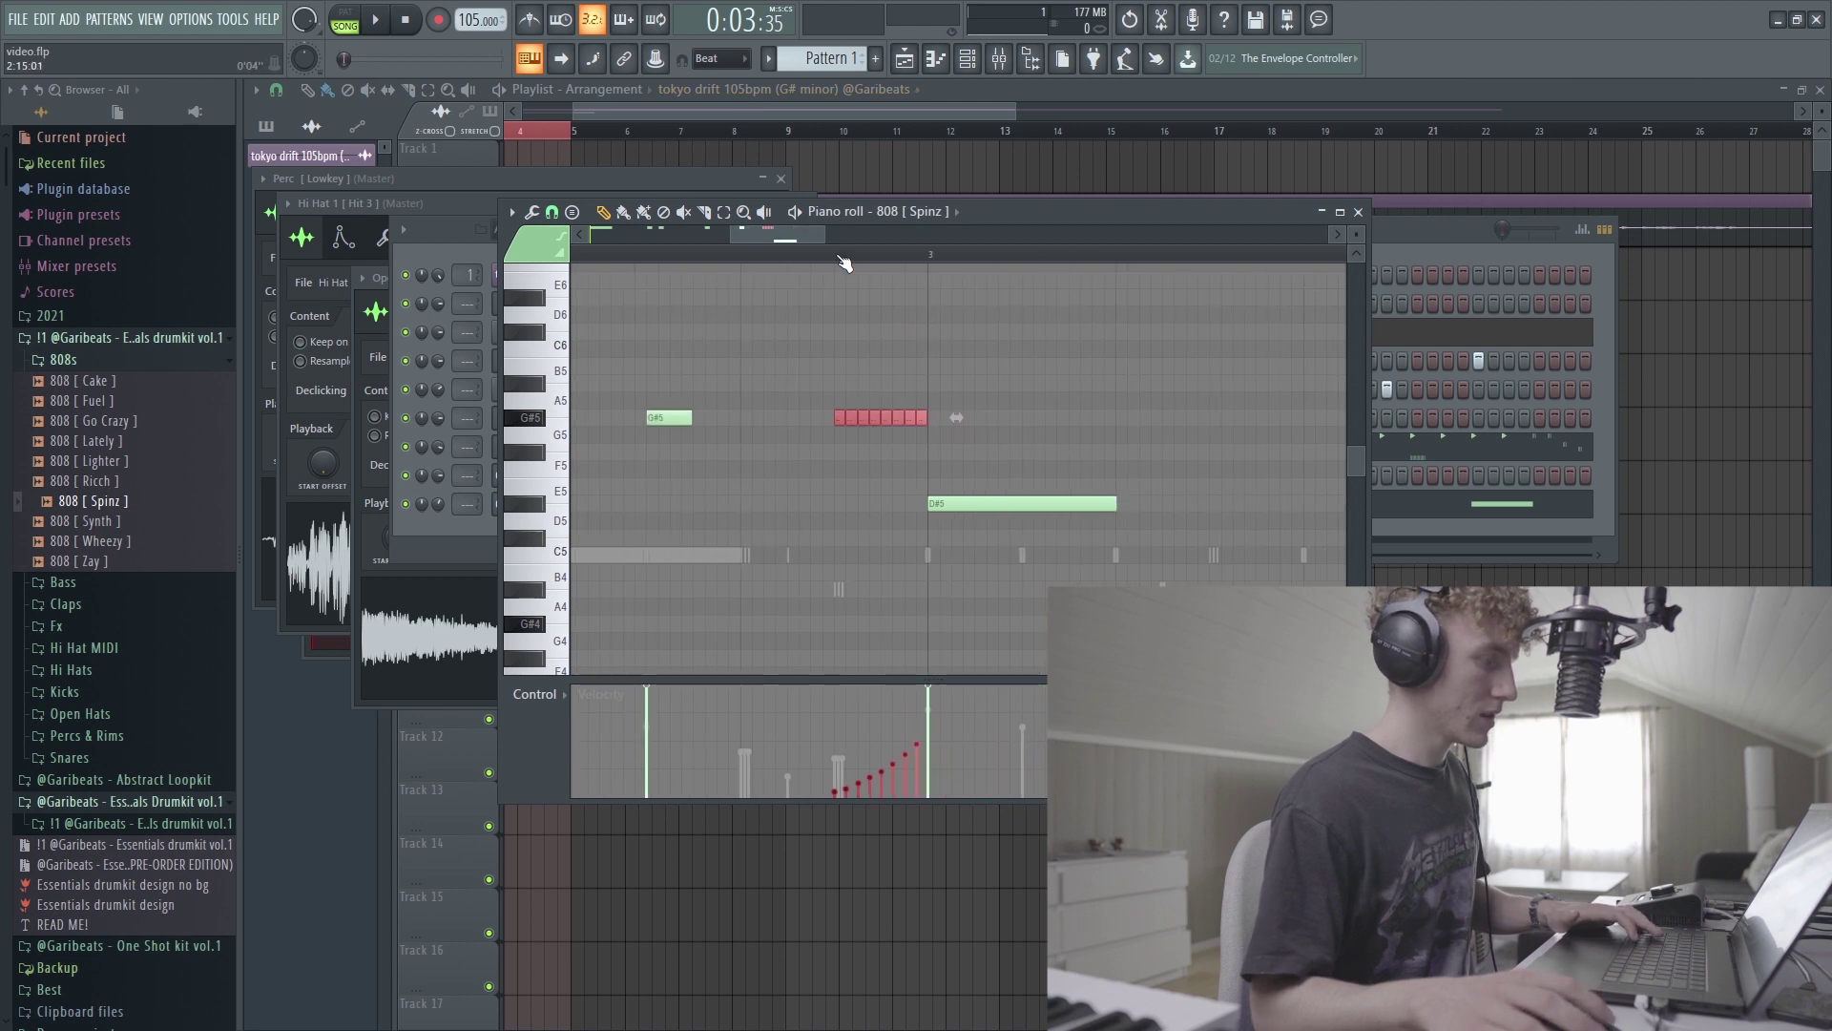
Step: Play the 808 roll at the end of bar 2 and examine how it leads into bar 3
key(space)
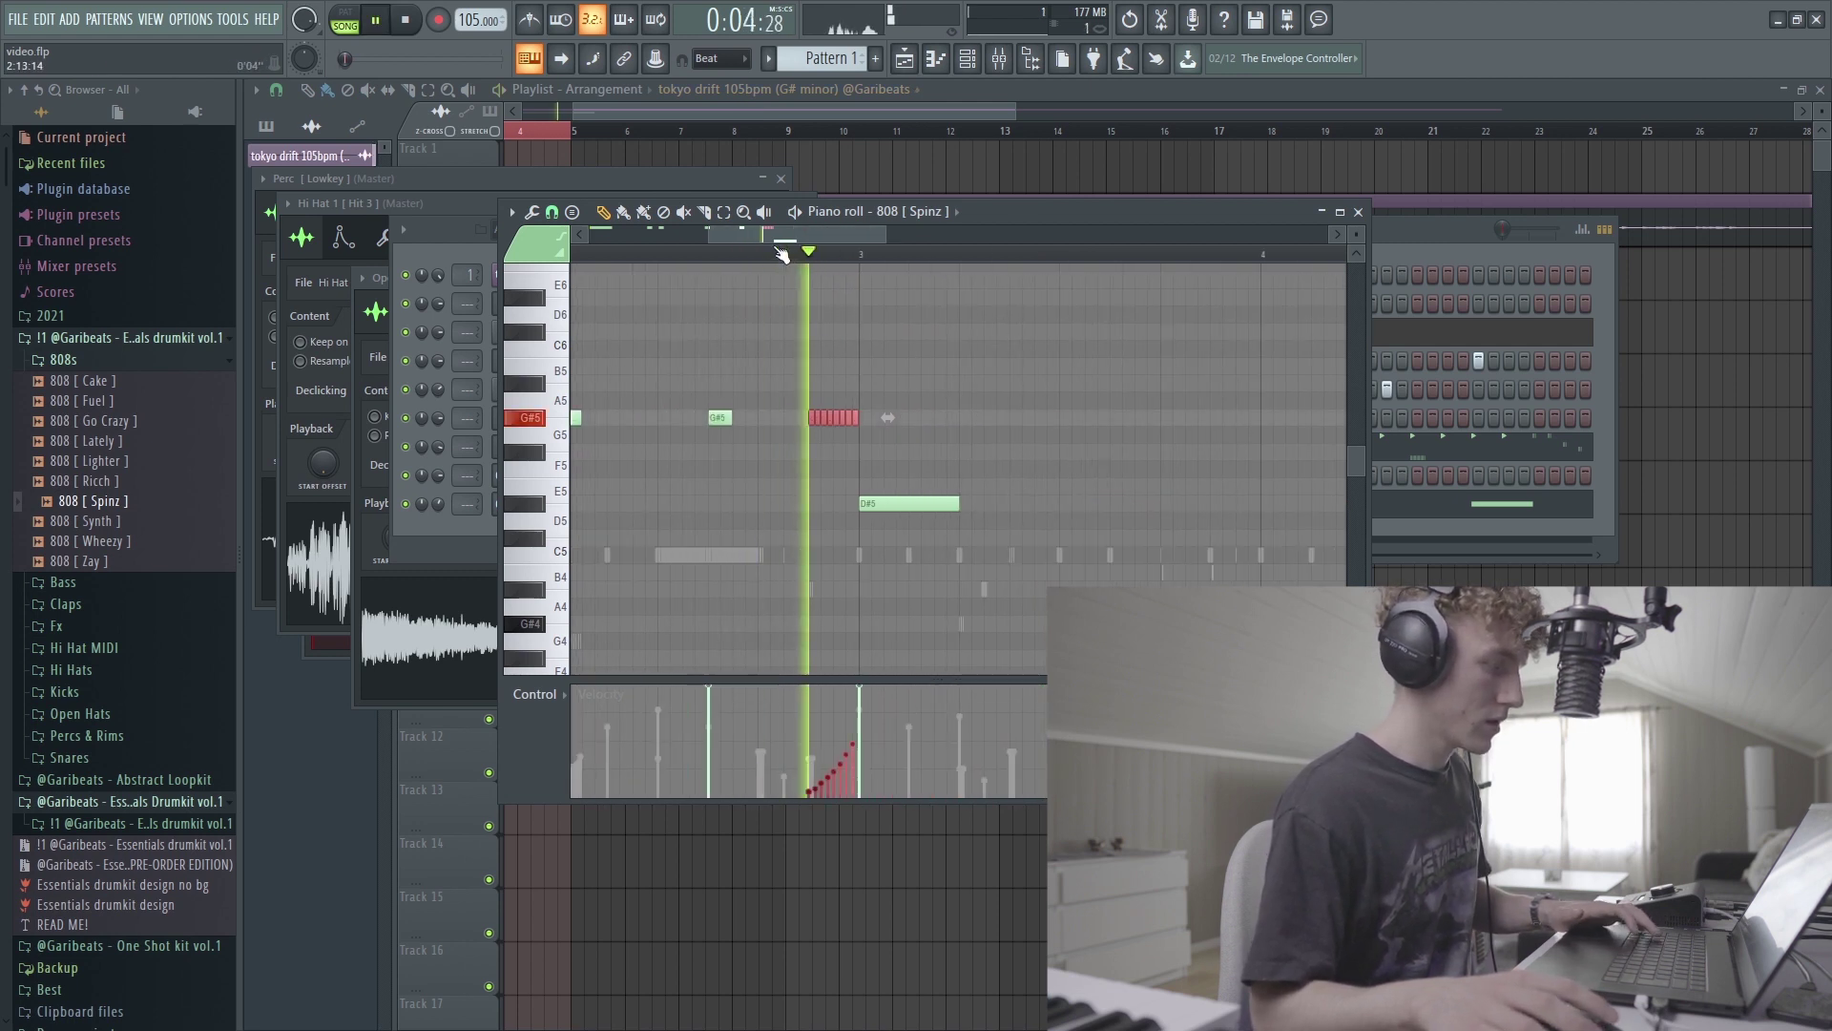
scroll(682, 397, down, 3)
key(space)
key(space)
scroll(749, 415, down, 2)
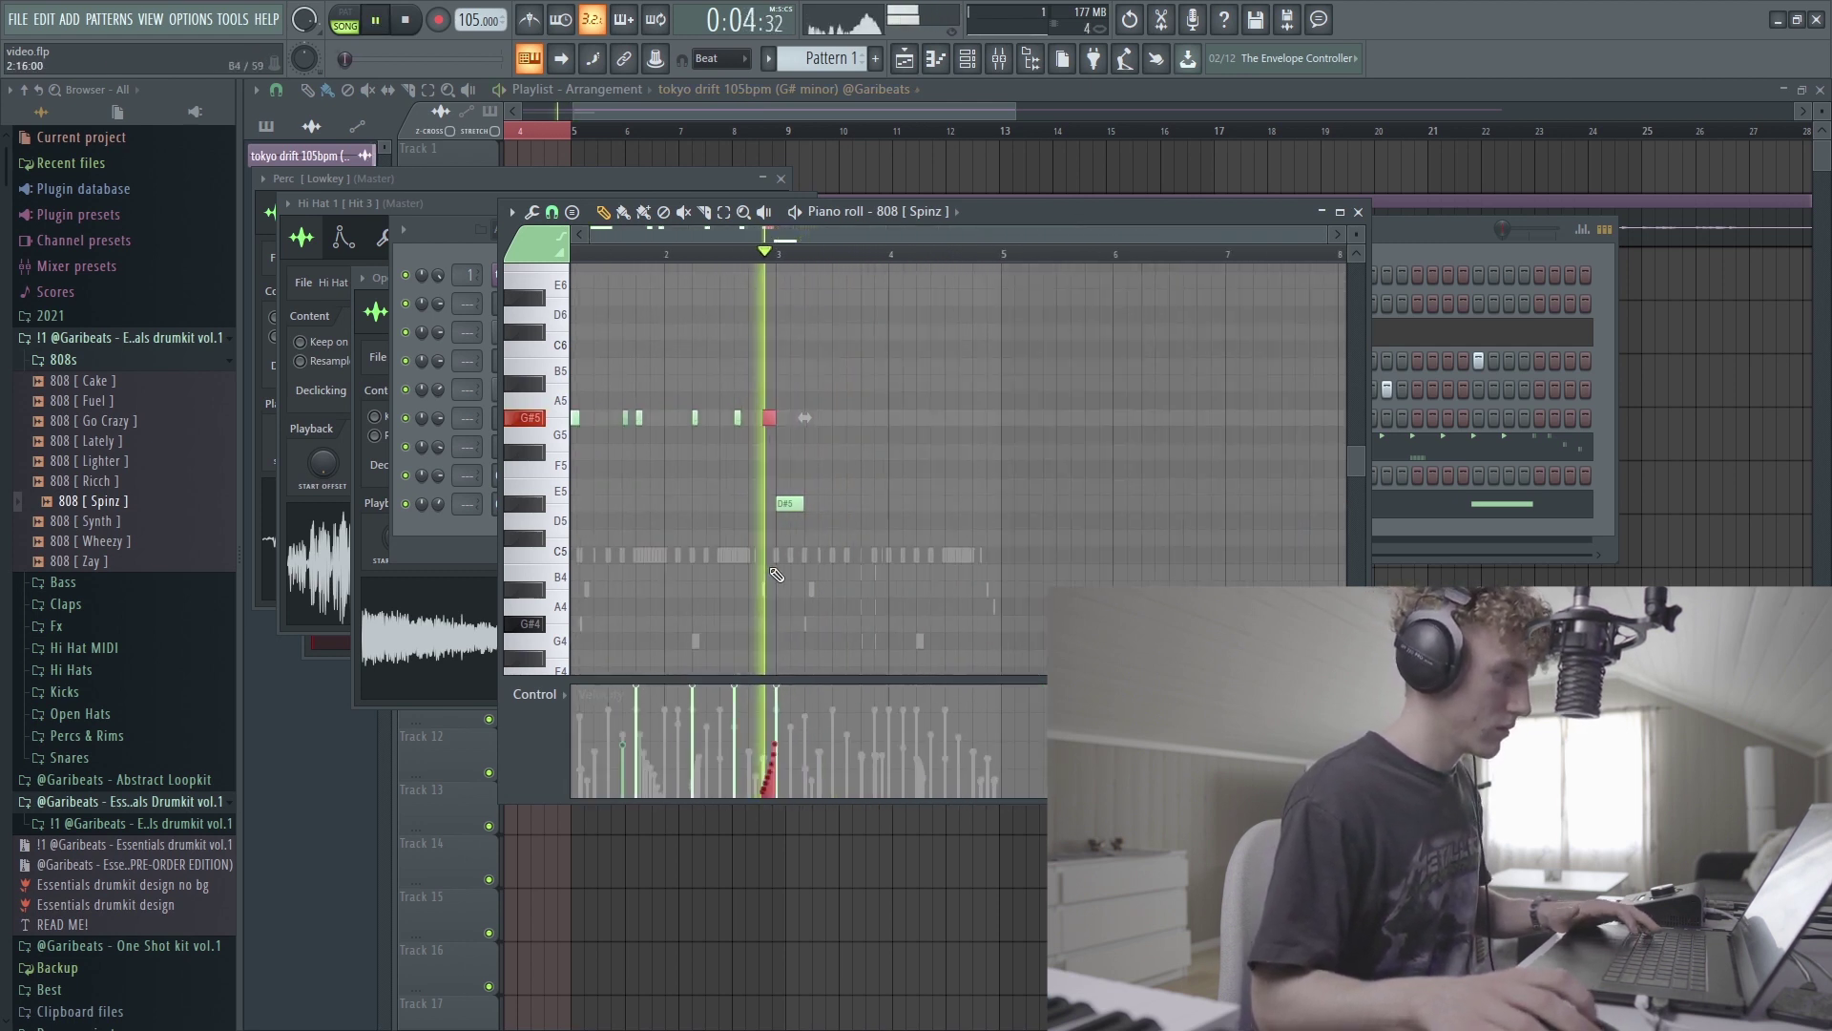
scroll(764, 420, up, 3)
key(space)
key(space)
Step: Add D#5 notes of the 808 on step 7 of bar 3 and step 5 of bar 4 while auditioning the pattern
drag(830, 499, 920, 498)
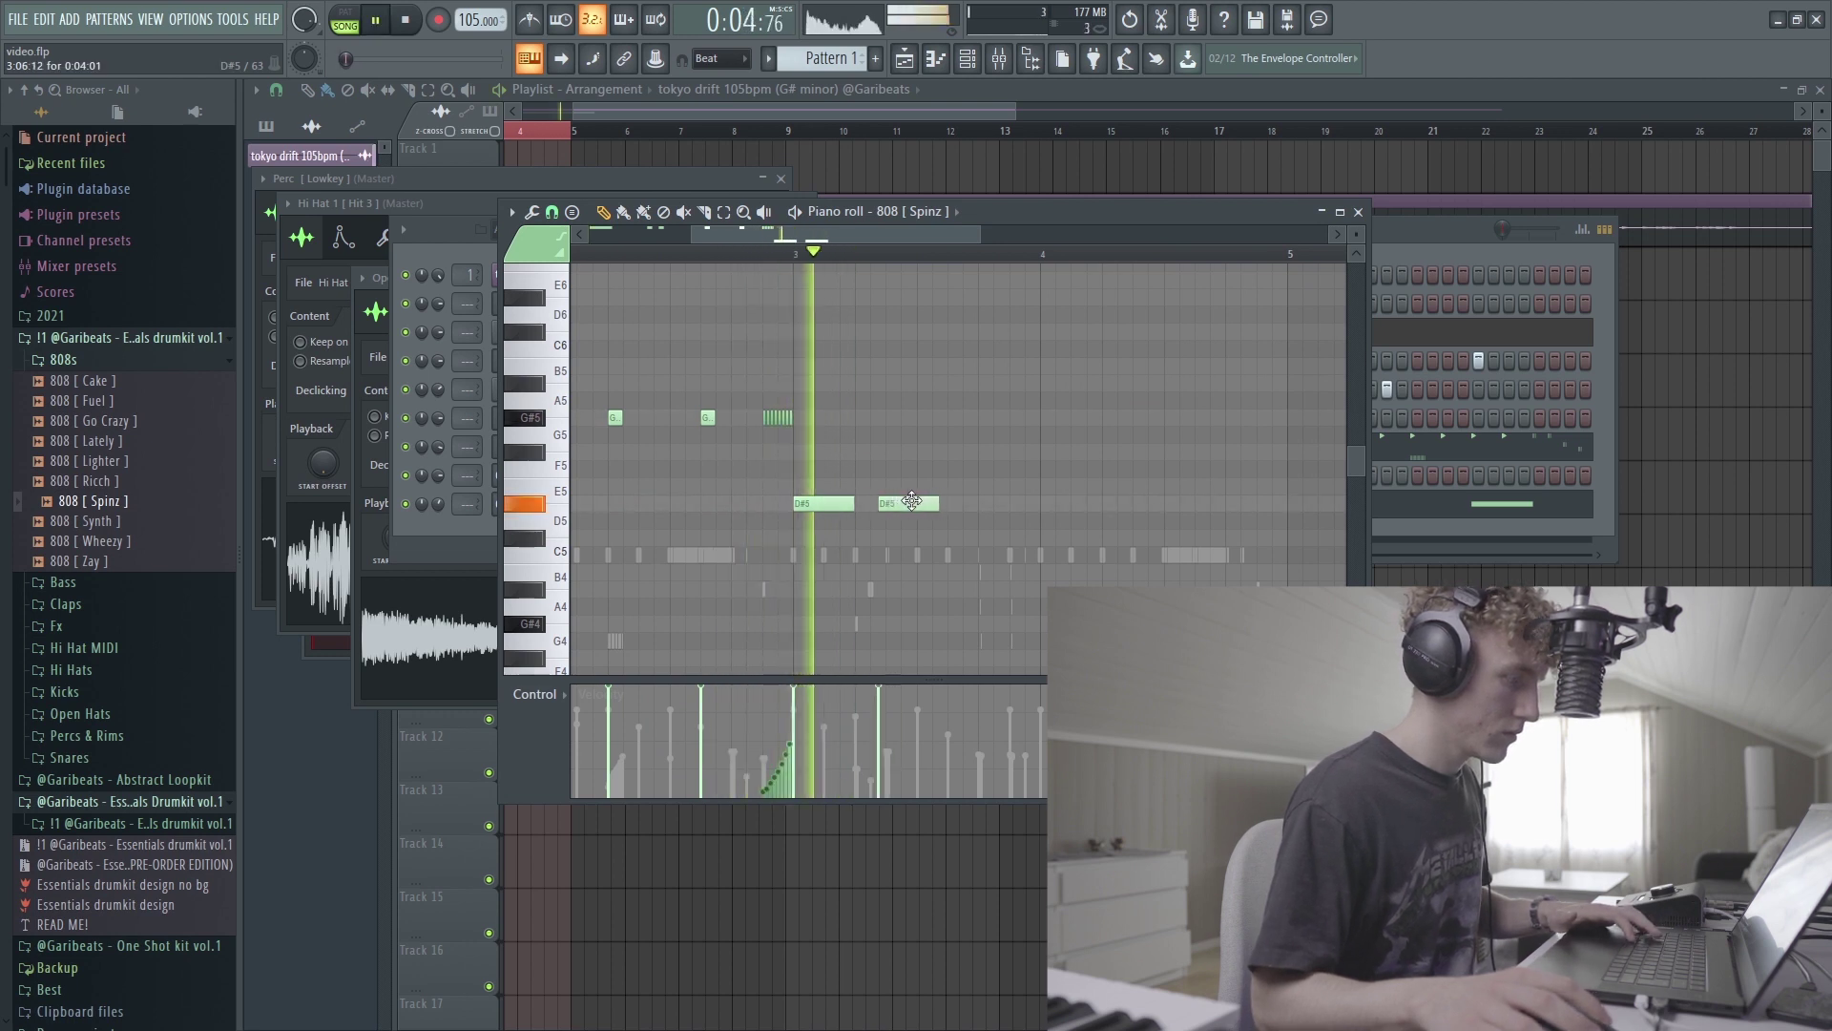
scroll(939, 506, down, 1)
scroll(962, 514, right, 3)
scroll(691, 446, up, 2)
key(space)
right_click(903, 490)
key(space)
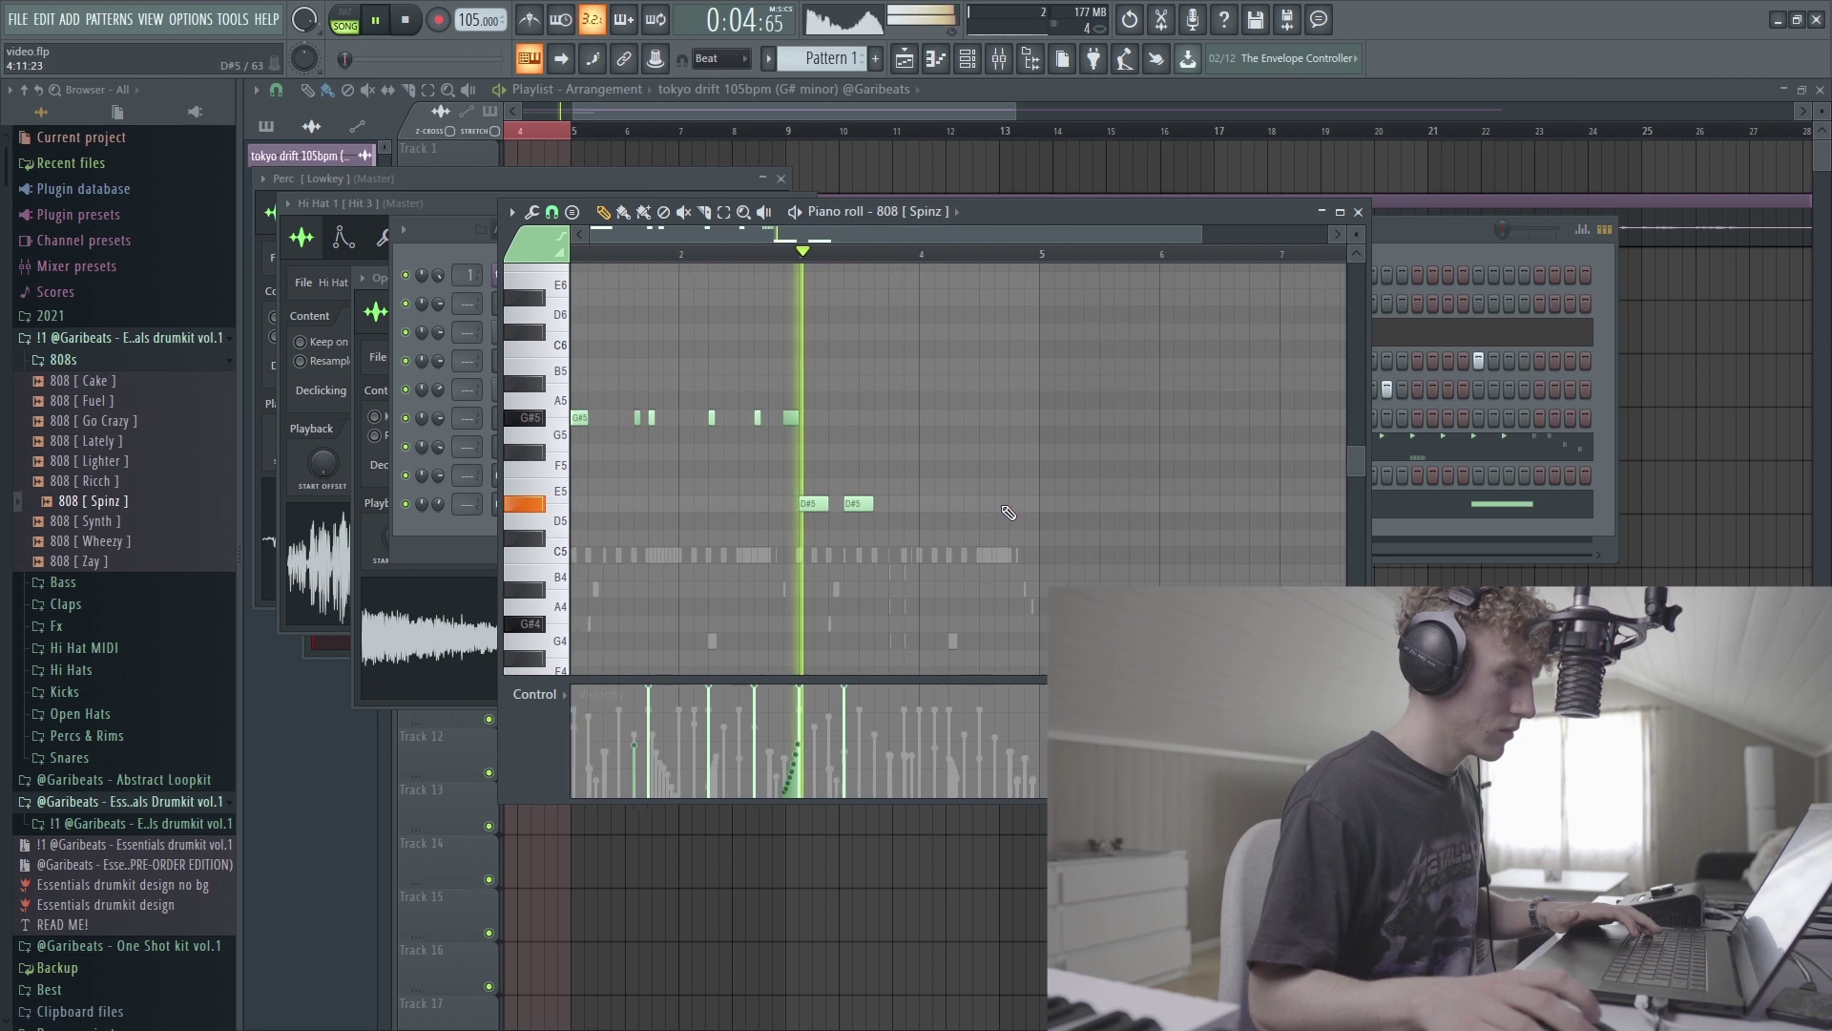
drag(1094, 503, 1045, 504)
scroll(1045, 503, down, 3)
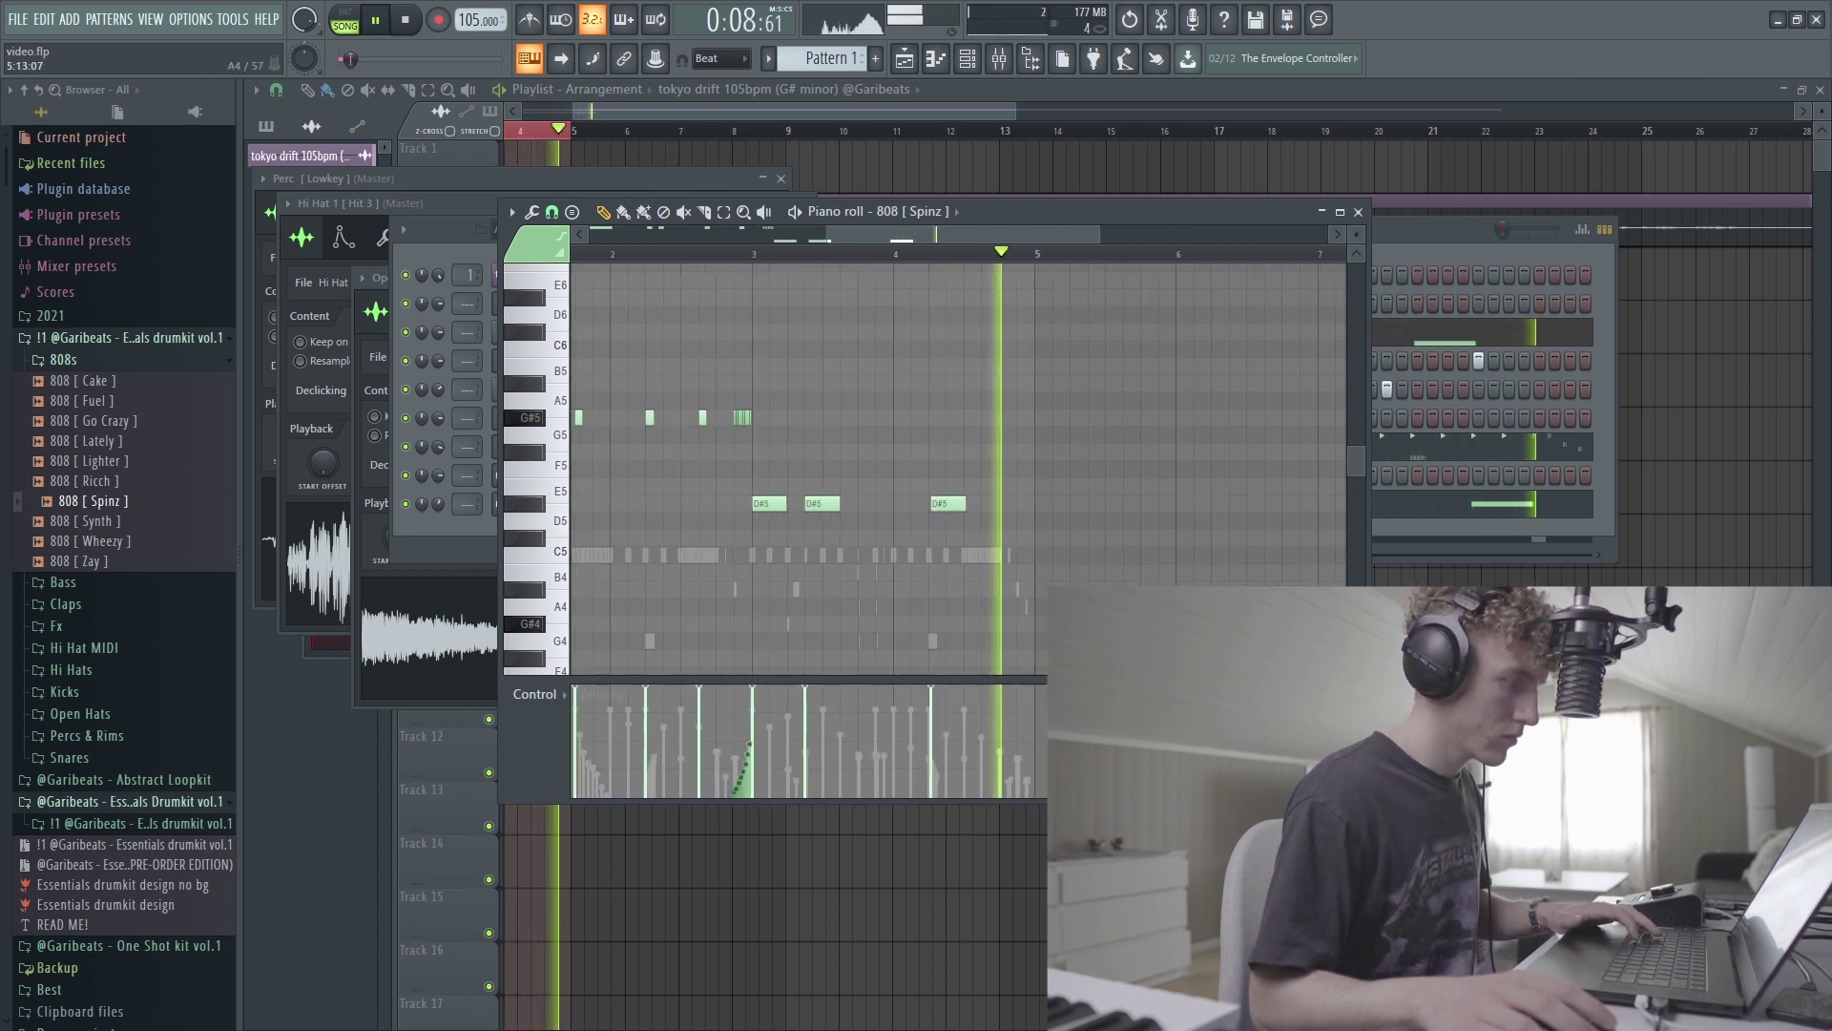
Step: Move the D#5 note of the 808 in bar 4 from step 5 to step 9 and audition the new position
scroll(713, 487, up, 4)
key(space)
key(space)
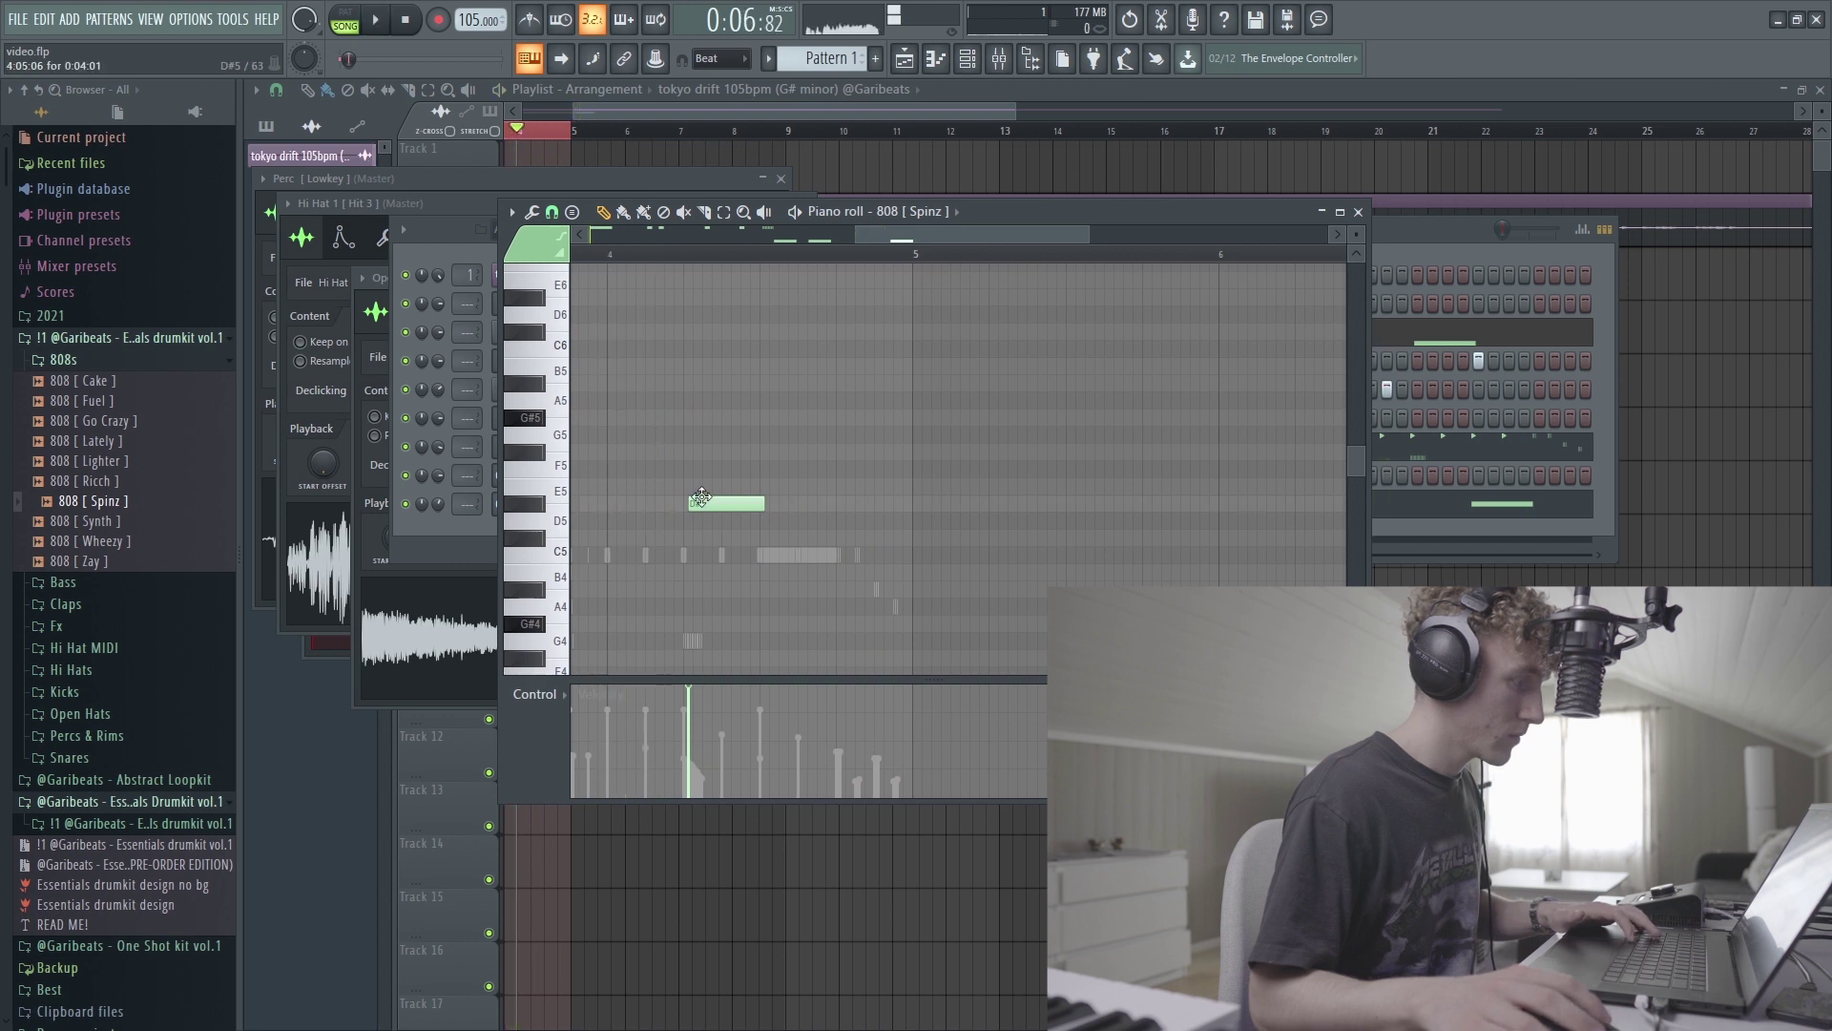
drag(726, 503, 803, 504)
key(space)
scroll(804, 563, down, 3)
scroll(824, 609, up, 3)
scroll(825, 609, up, 1)
key(space)
key(space)
Step: Add a shorter D#5 note of the 808 on step 7 of bar 4, ending before the note on step 9
drag(848, 505, 802, 521)
key(space)
key(space)
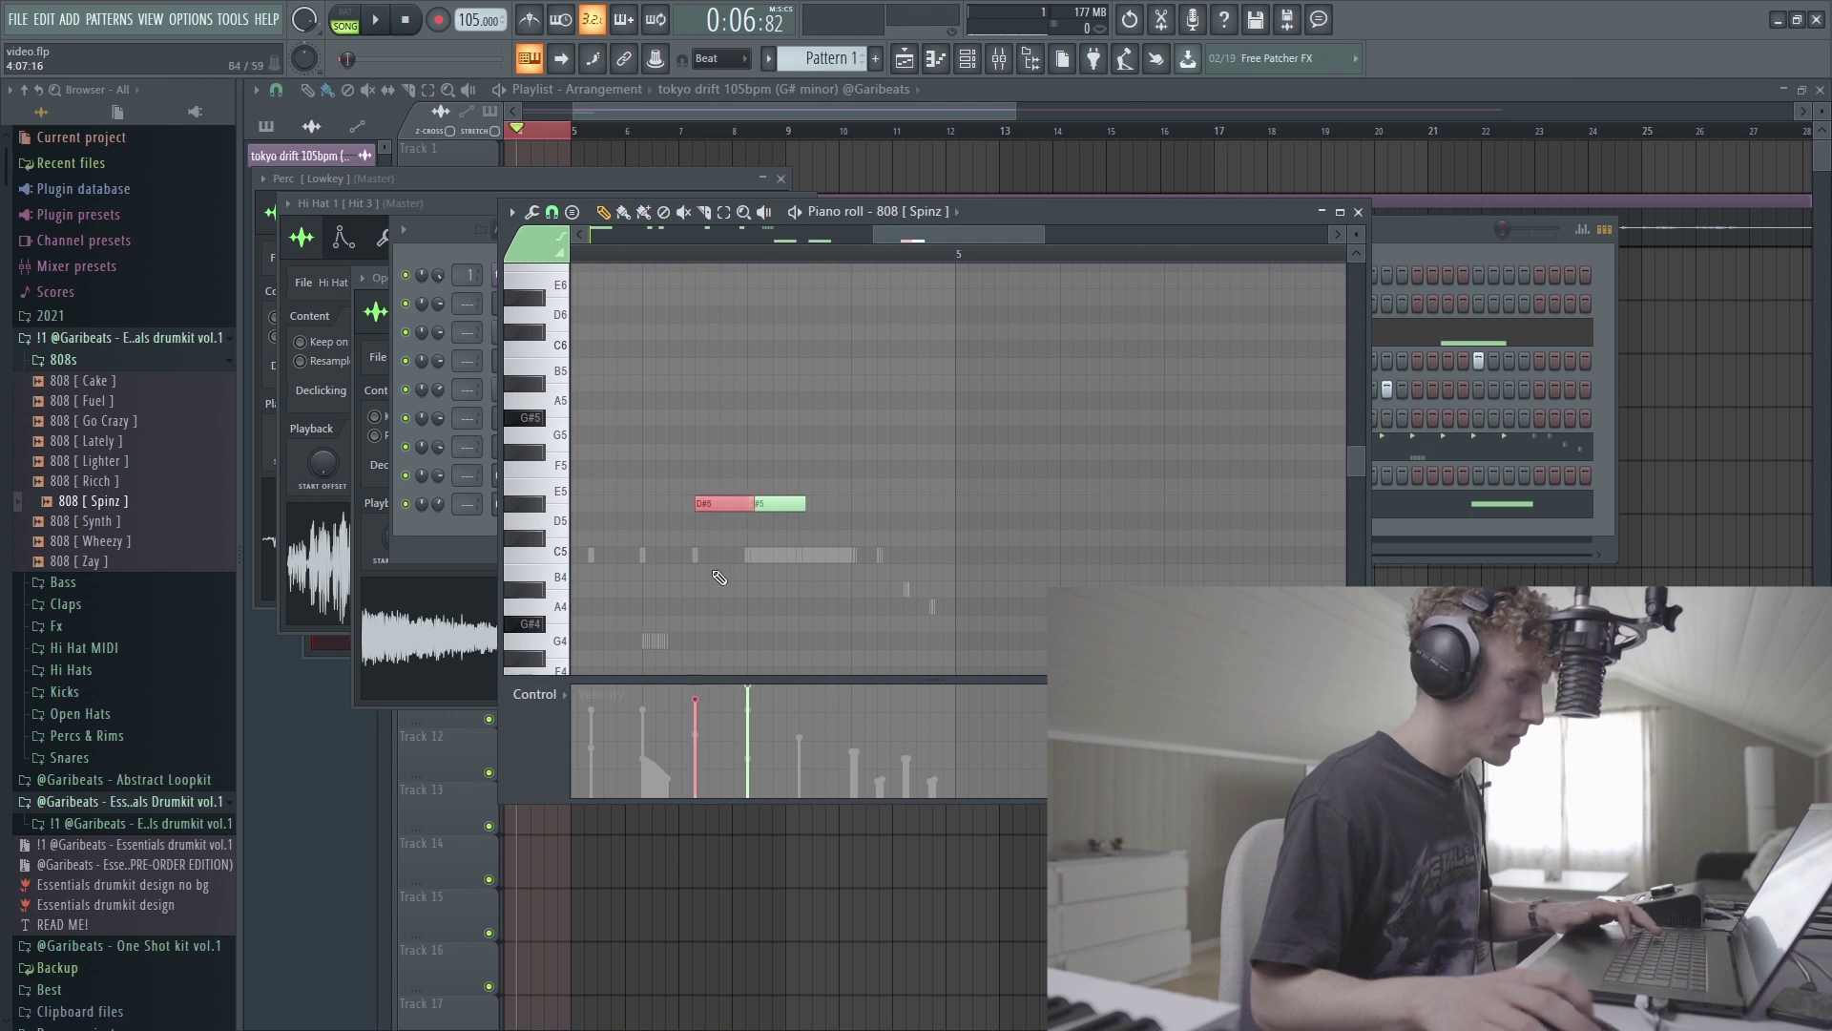
key(space)
drag(751, 503, 727, 509)
scroll(753, 618, down, 3)
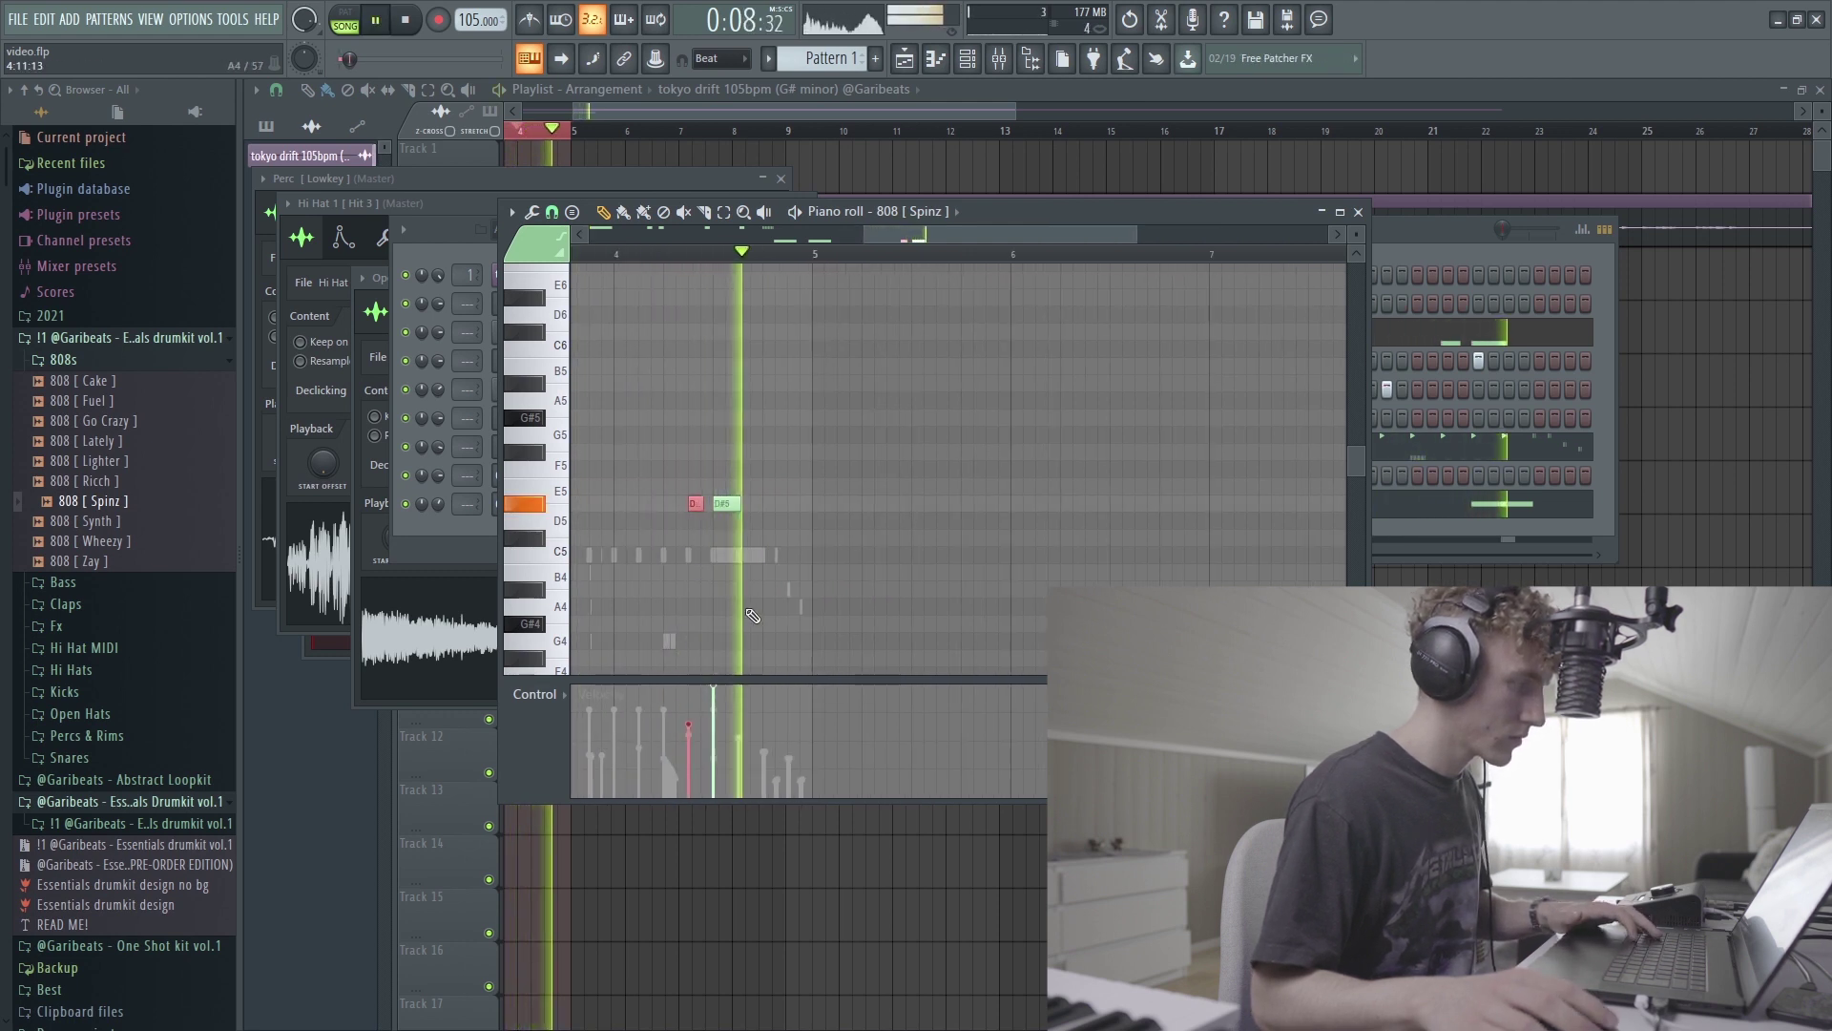
Step: Add another short D#5 note of the 808 on step 5 of bar 4 and audition the run of notes
scroll(735, 573, up, 4)
key(space)
key(space)
key(space)
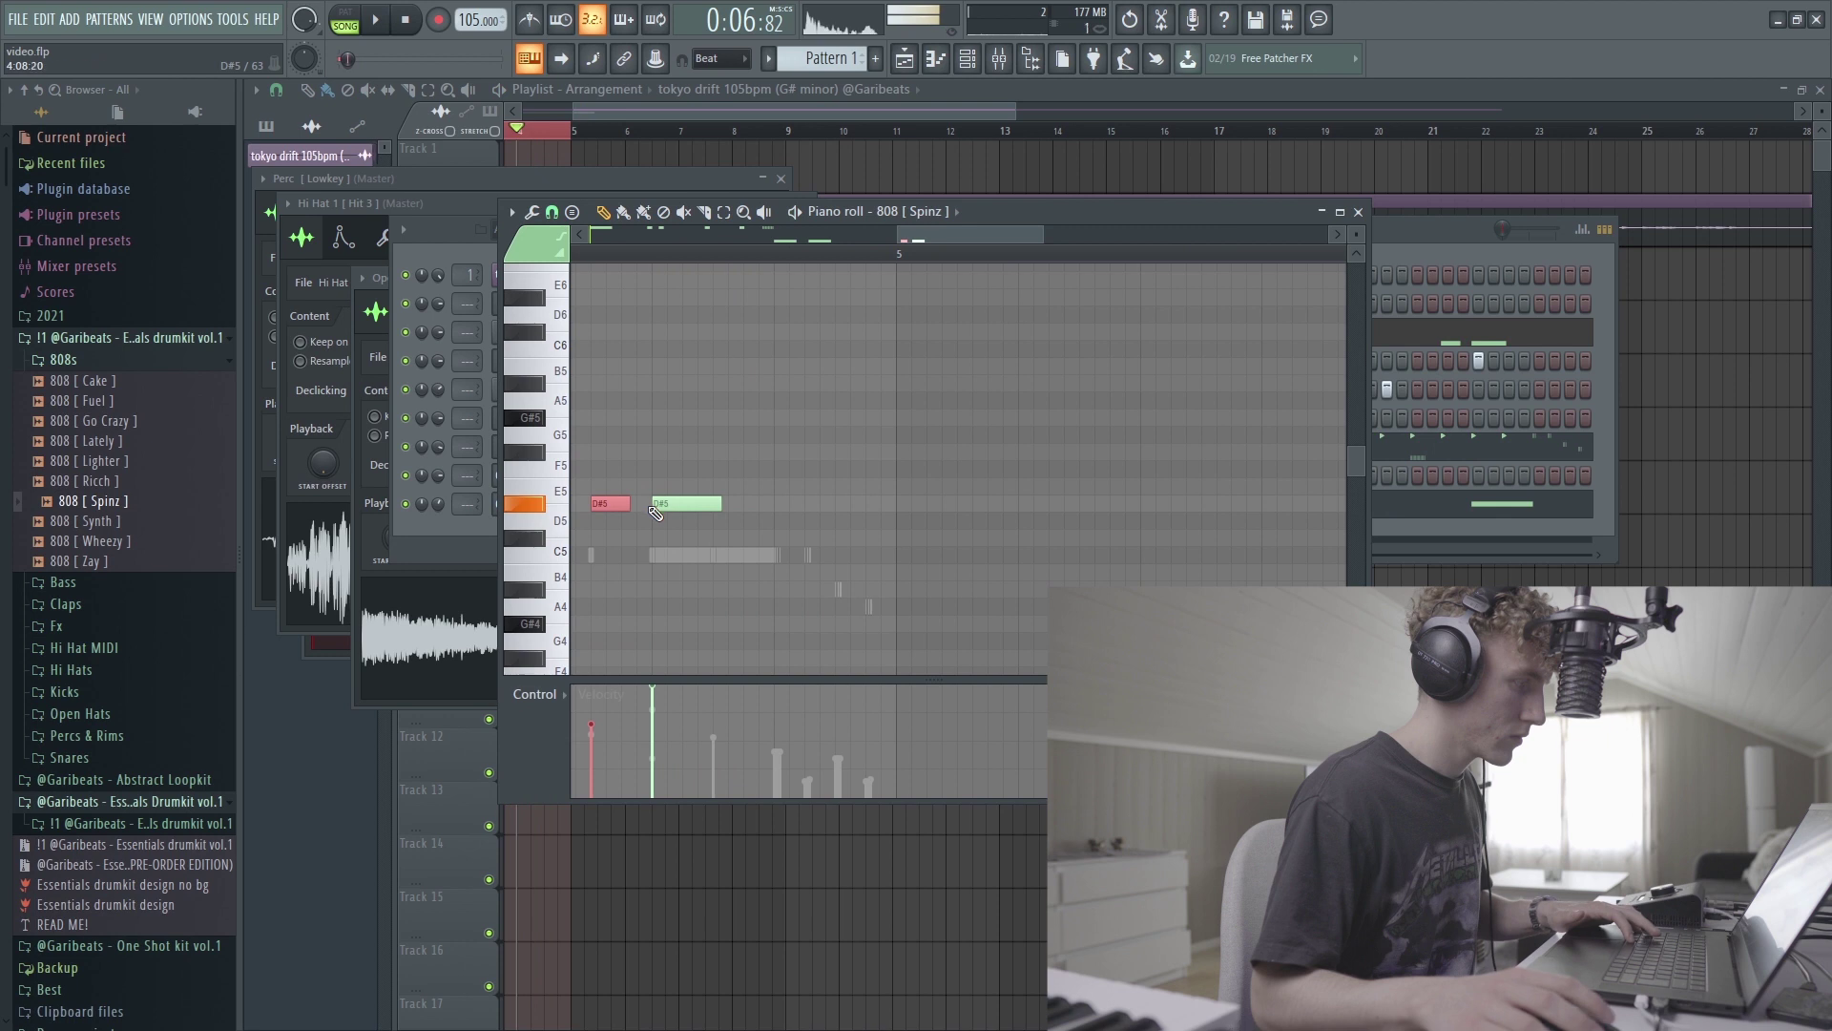
key(space)
scroll(668, 509, down, 3)
scroll(680, 510, up, 4)
key(space)
click(650, 507)
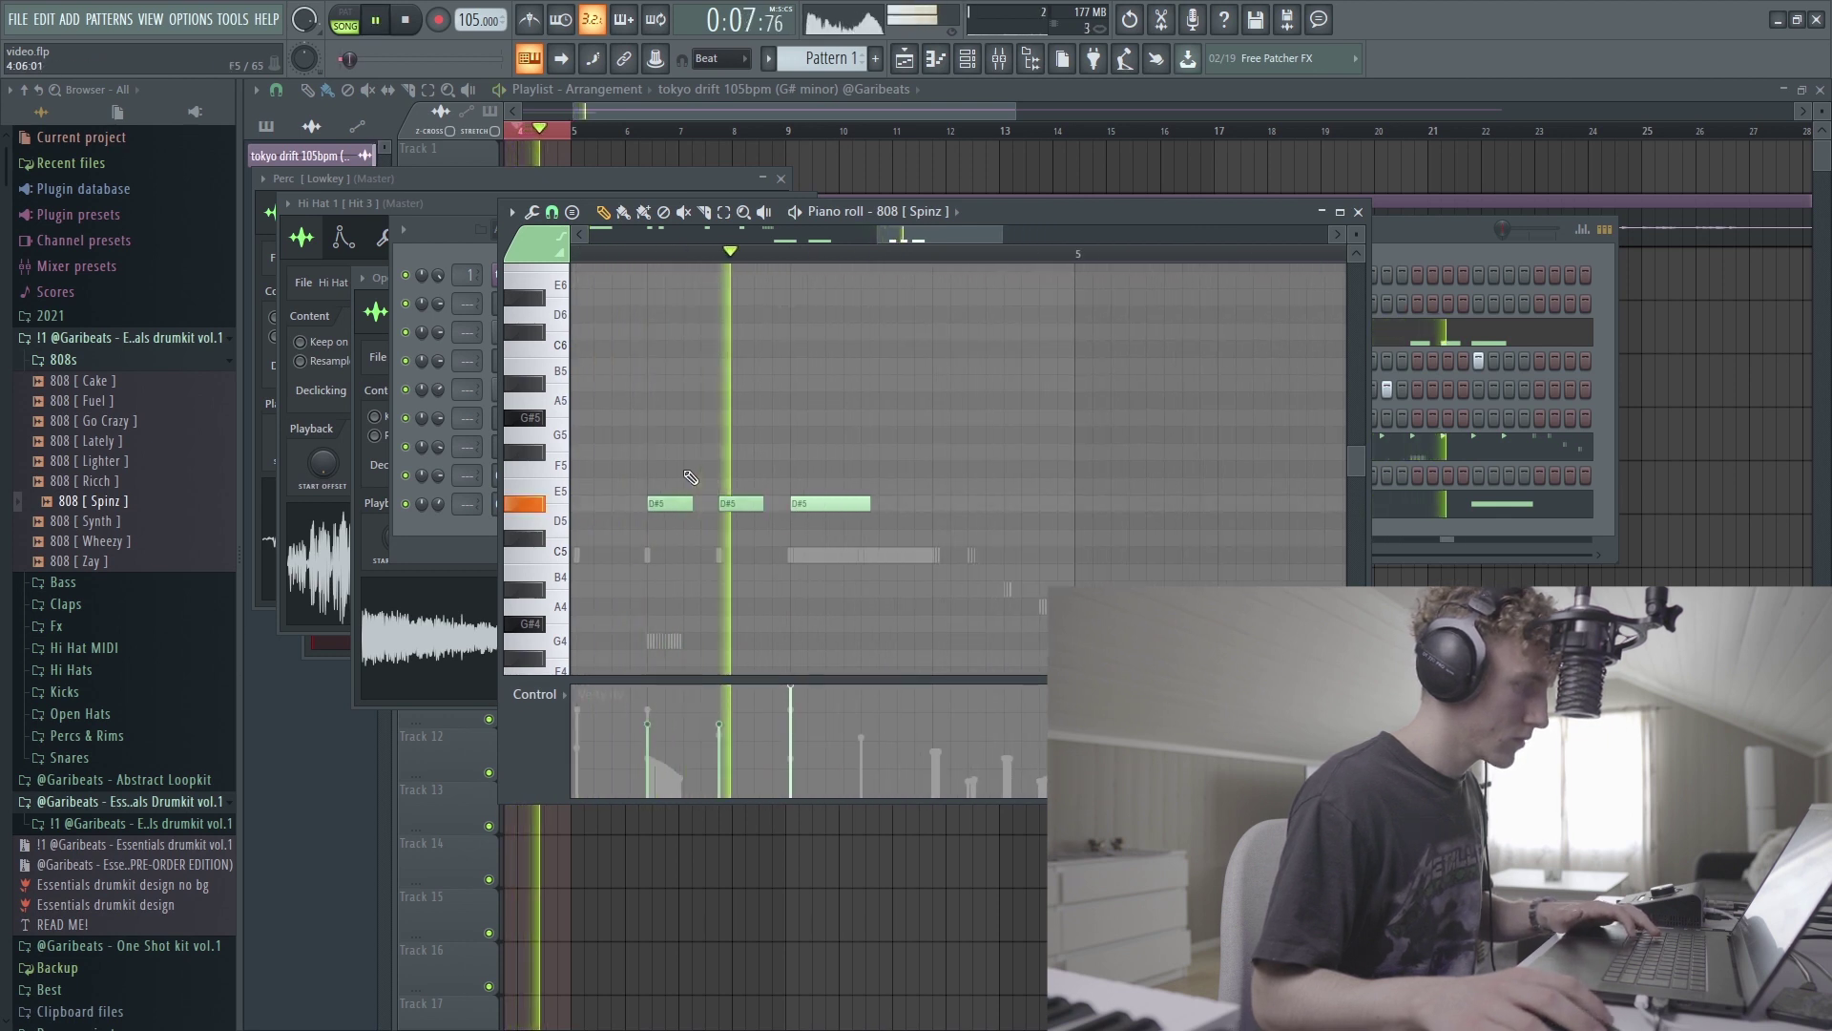
key(space)
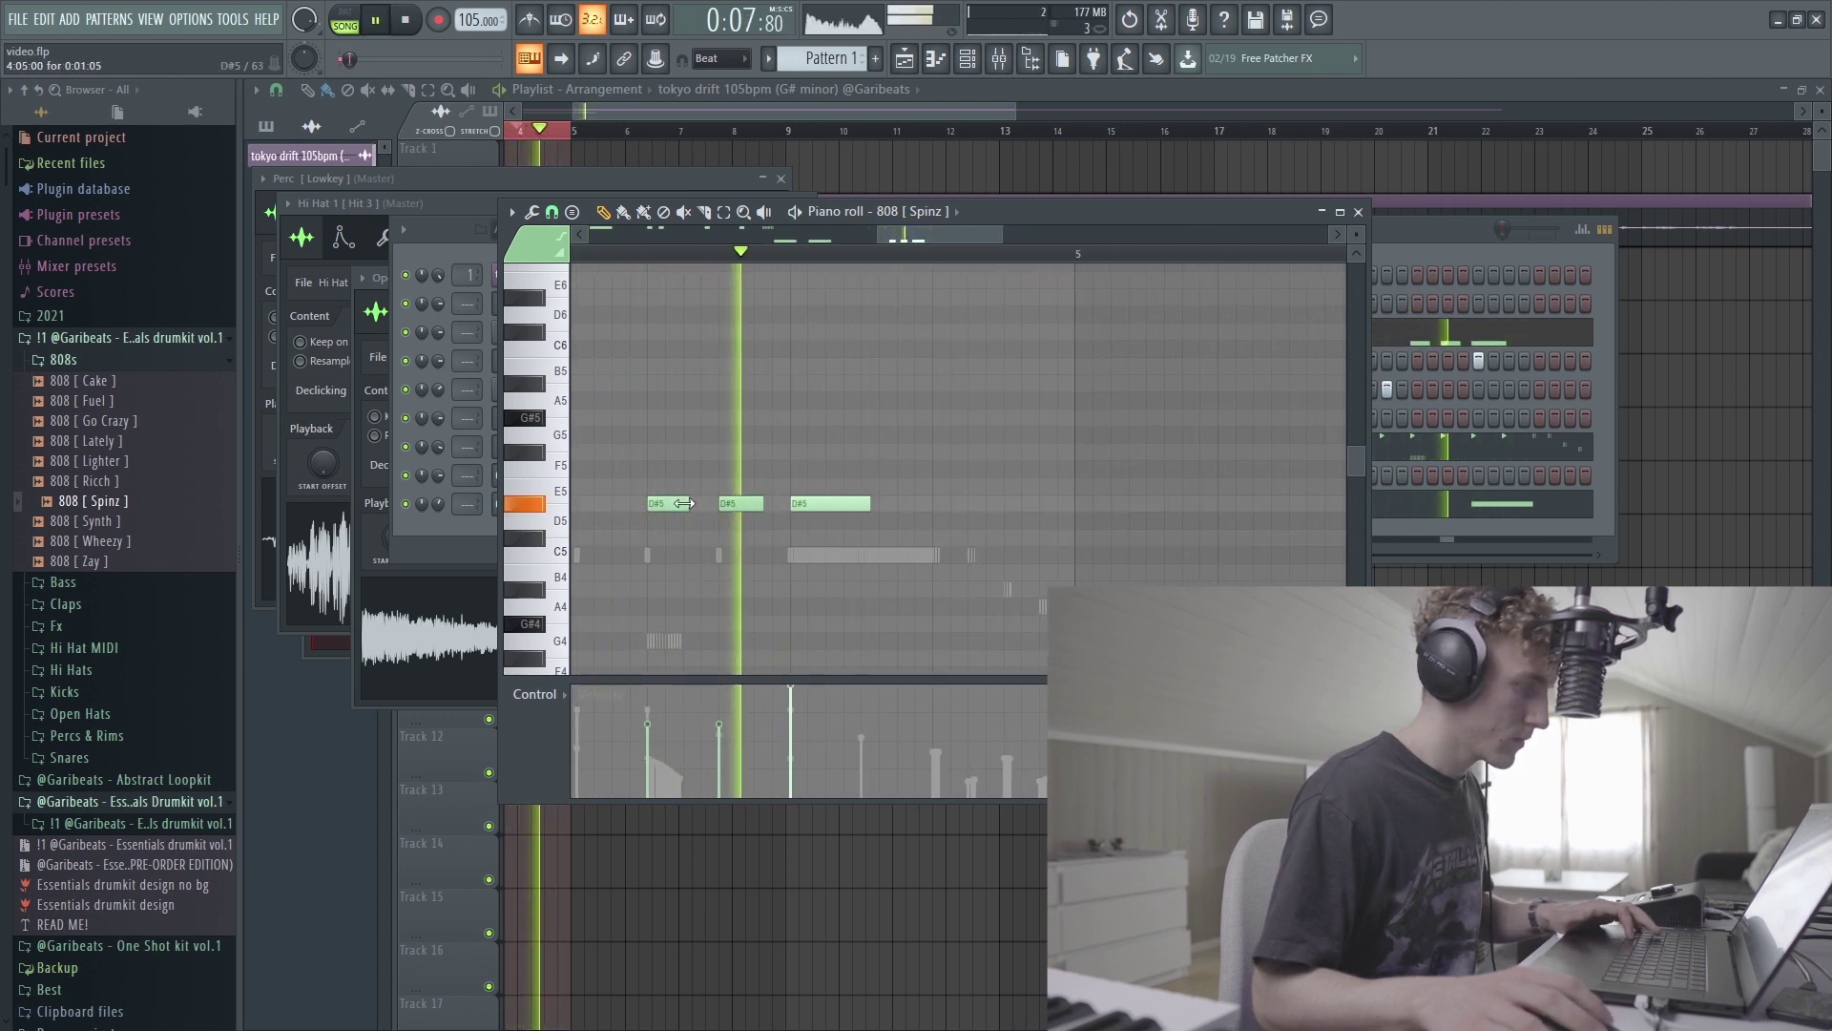
Step: Replace the step 5 note of bar 4 with two very short D#5 notes, giving the second a lower velocity
click(665, 510)
drag(699, 521, 644, 492)
key(space)
key(space)
click(667, 746)
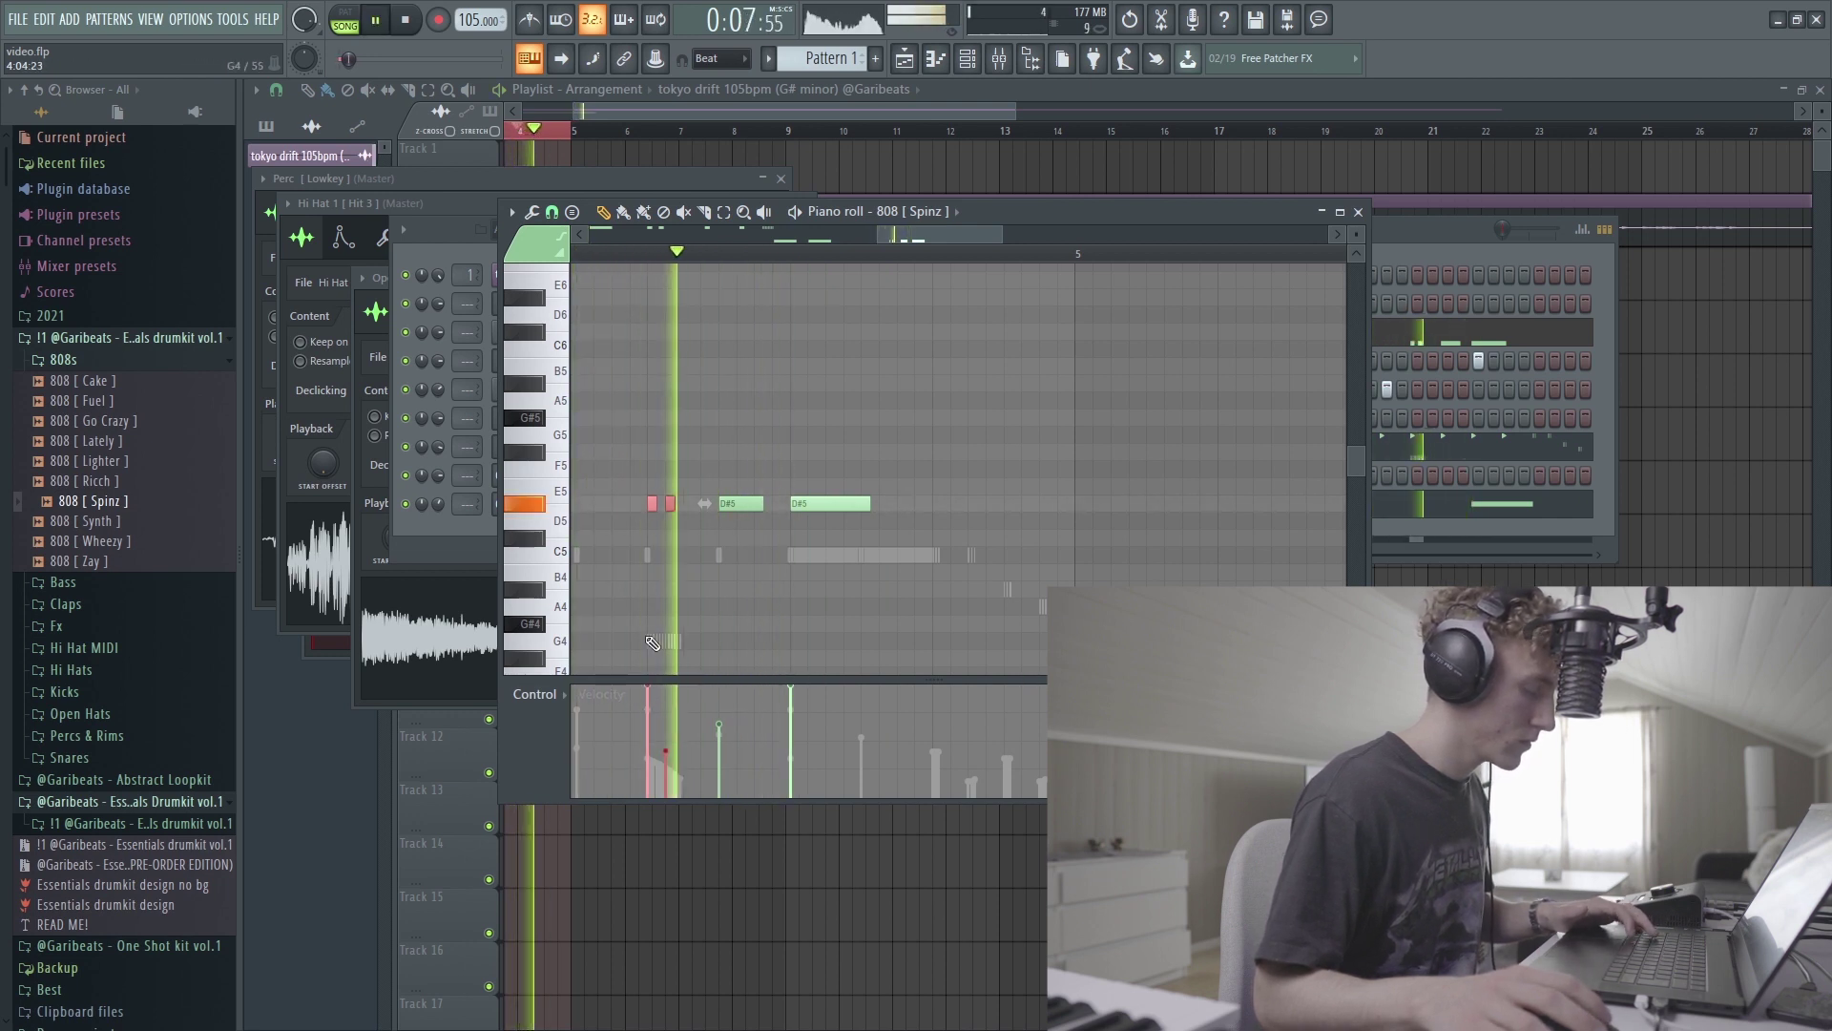
Step: Add a D#5 note from step 15 to the end of bar 4 and move the step 9 note to step 11
scroll(907, 508, up, 3)
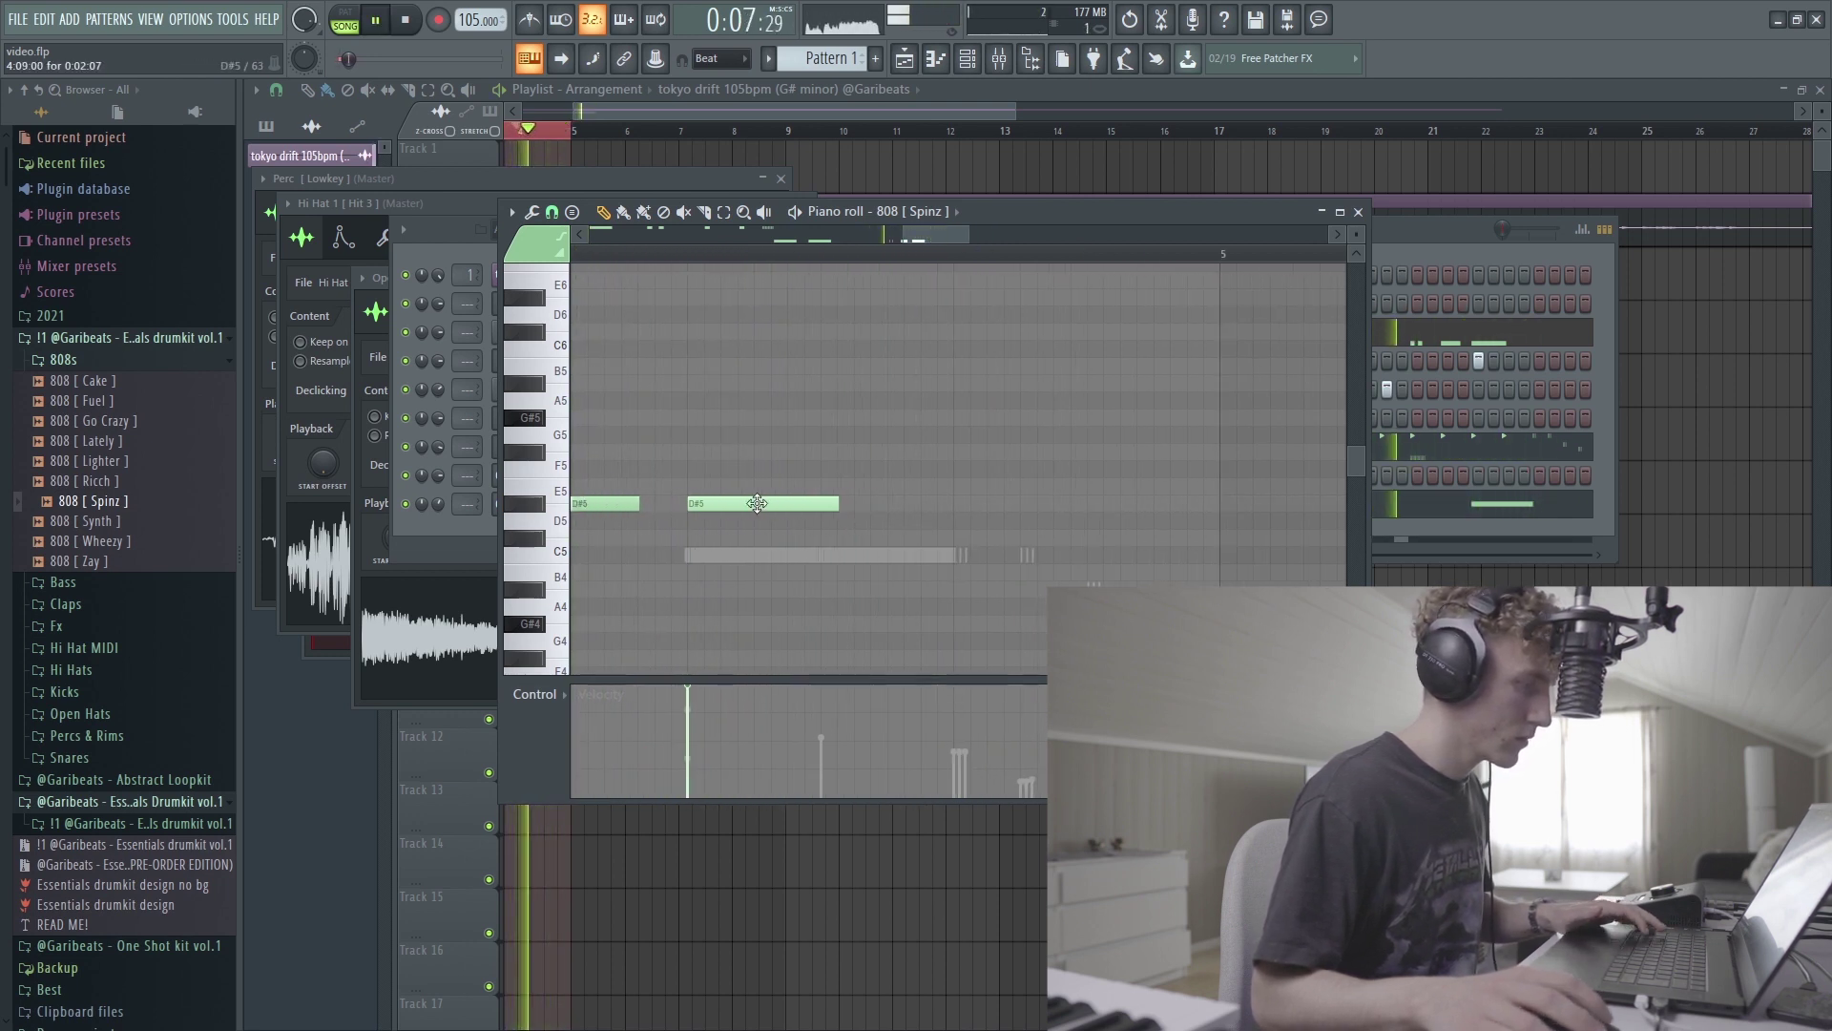
click(979, 508)
scroll(945, 496, down, 2)
scroll(908, 482, up, 2)
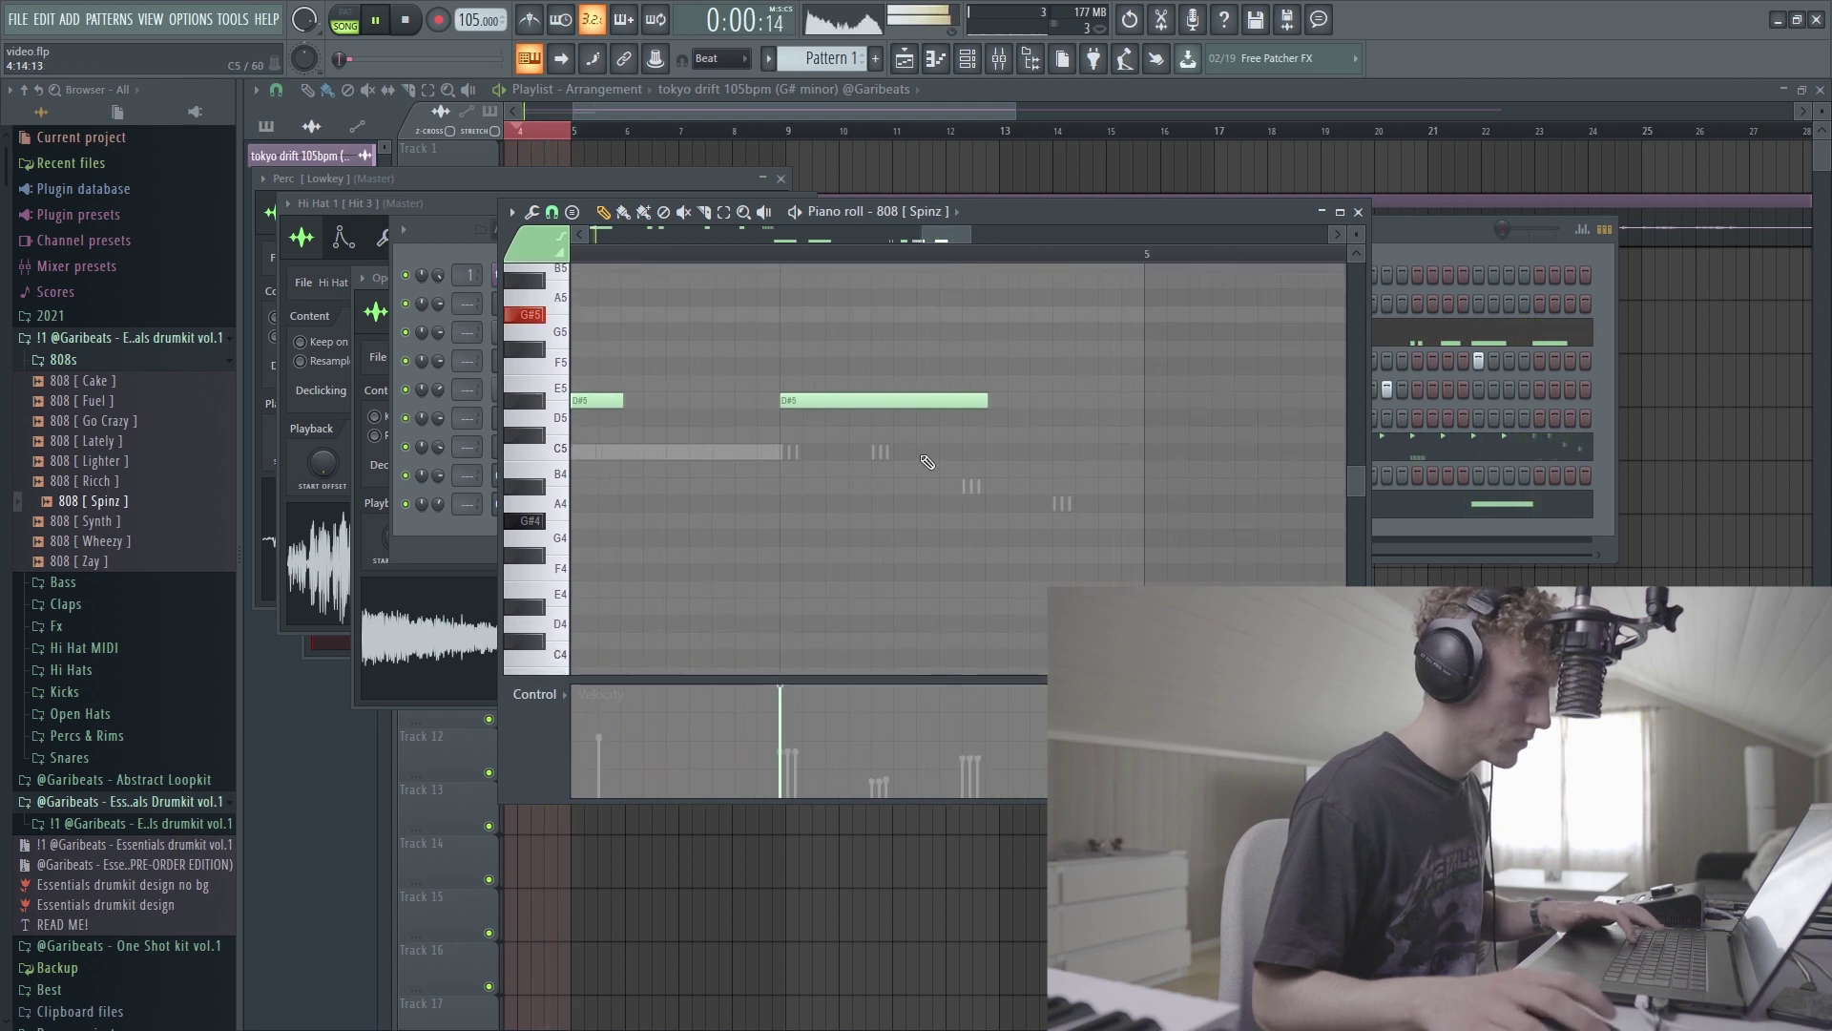
click(972, 408)
scroll(895, 444, down, 4)
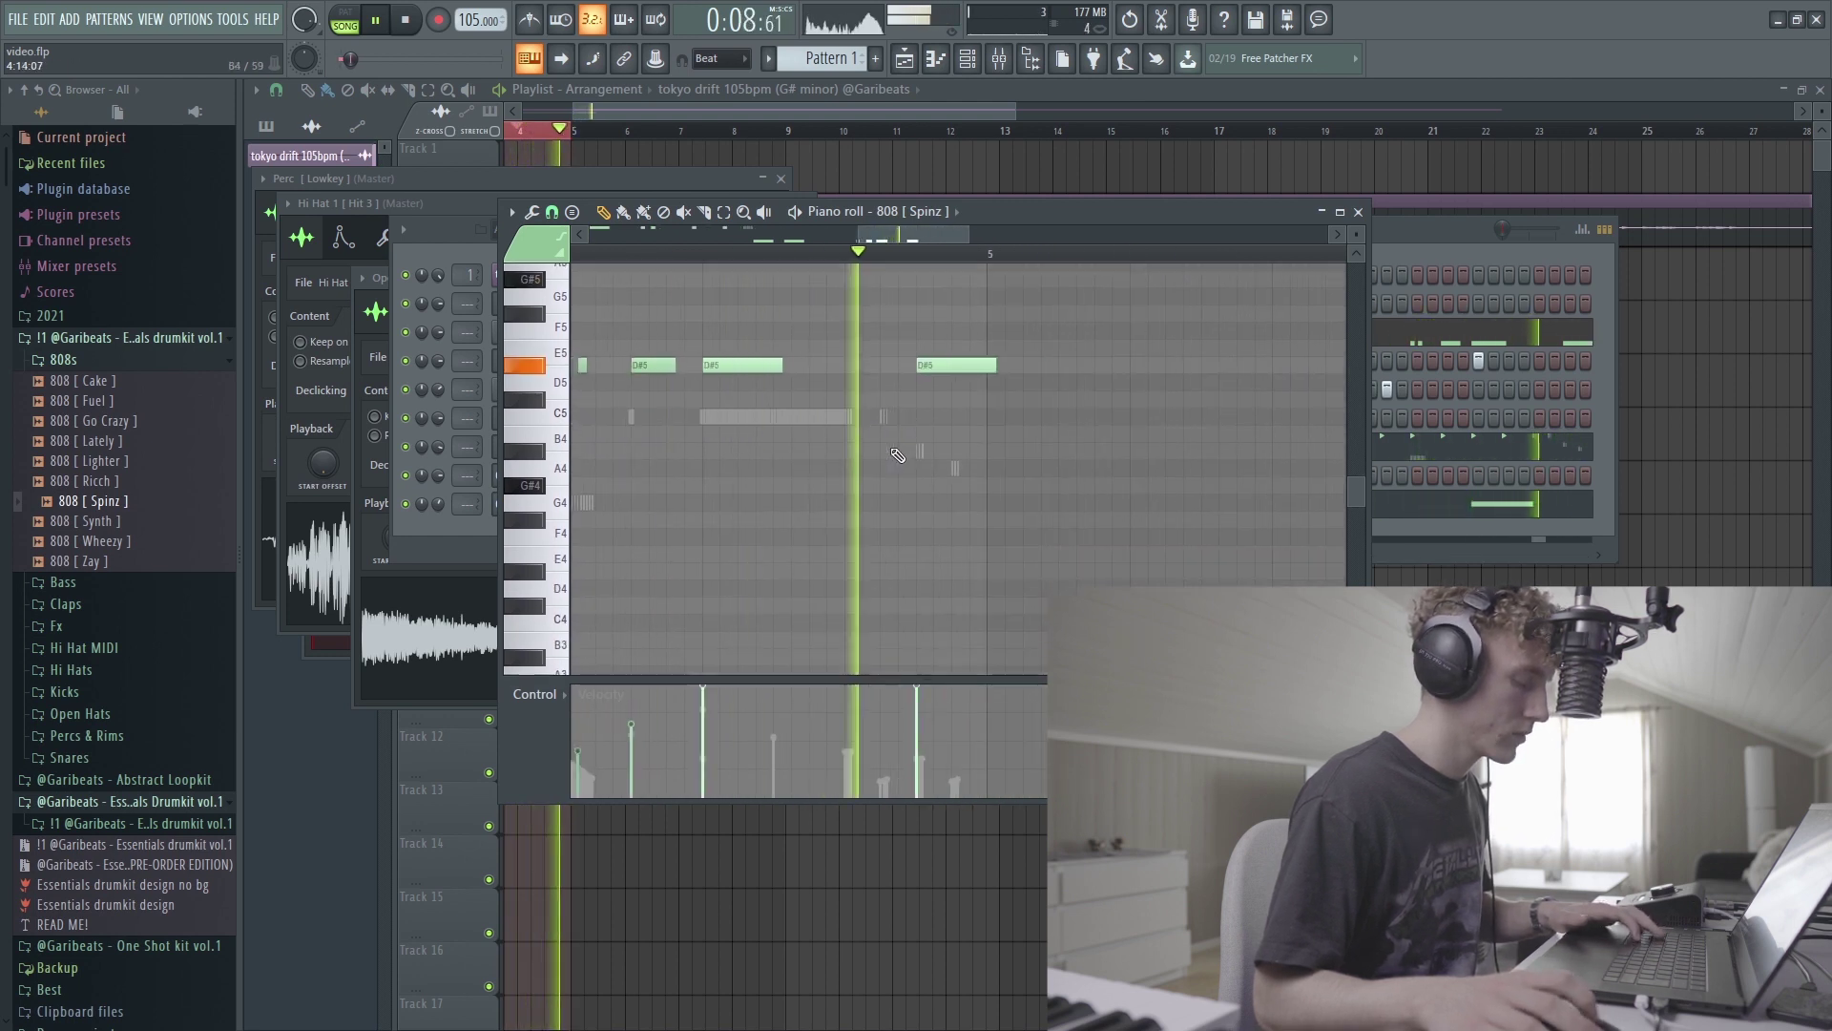
scroll(910, 450, up, 4)
key(space)
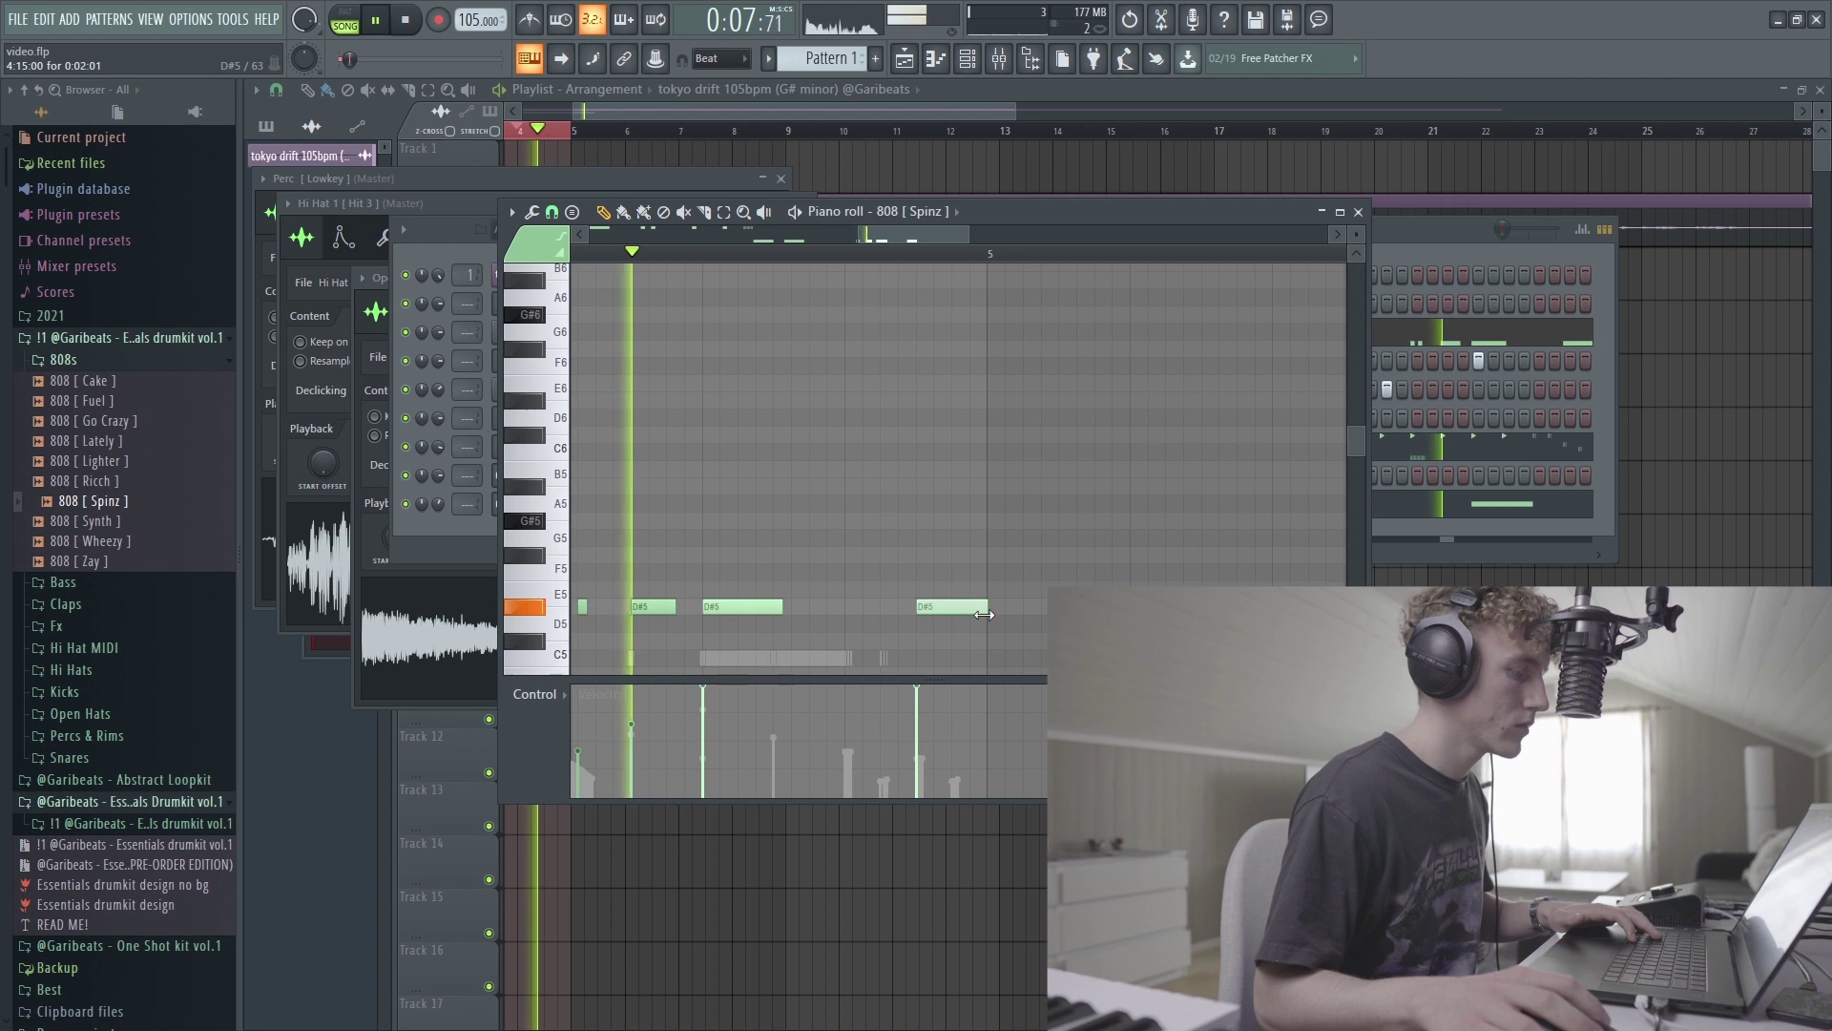
scroll(918, 577, down, 4)
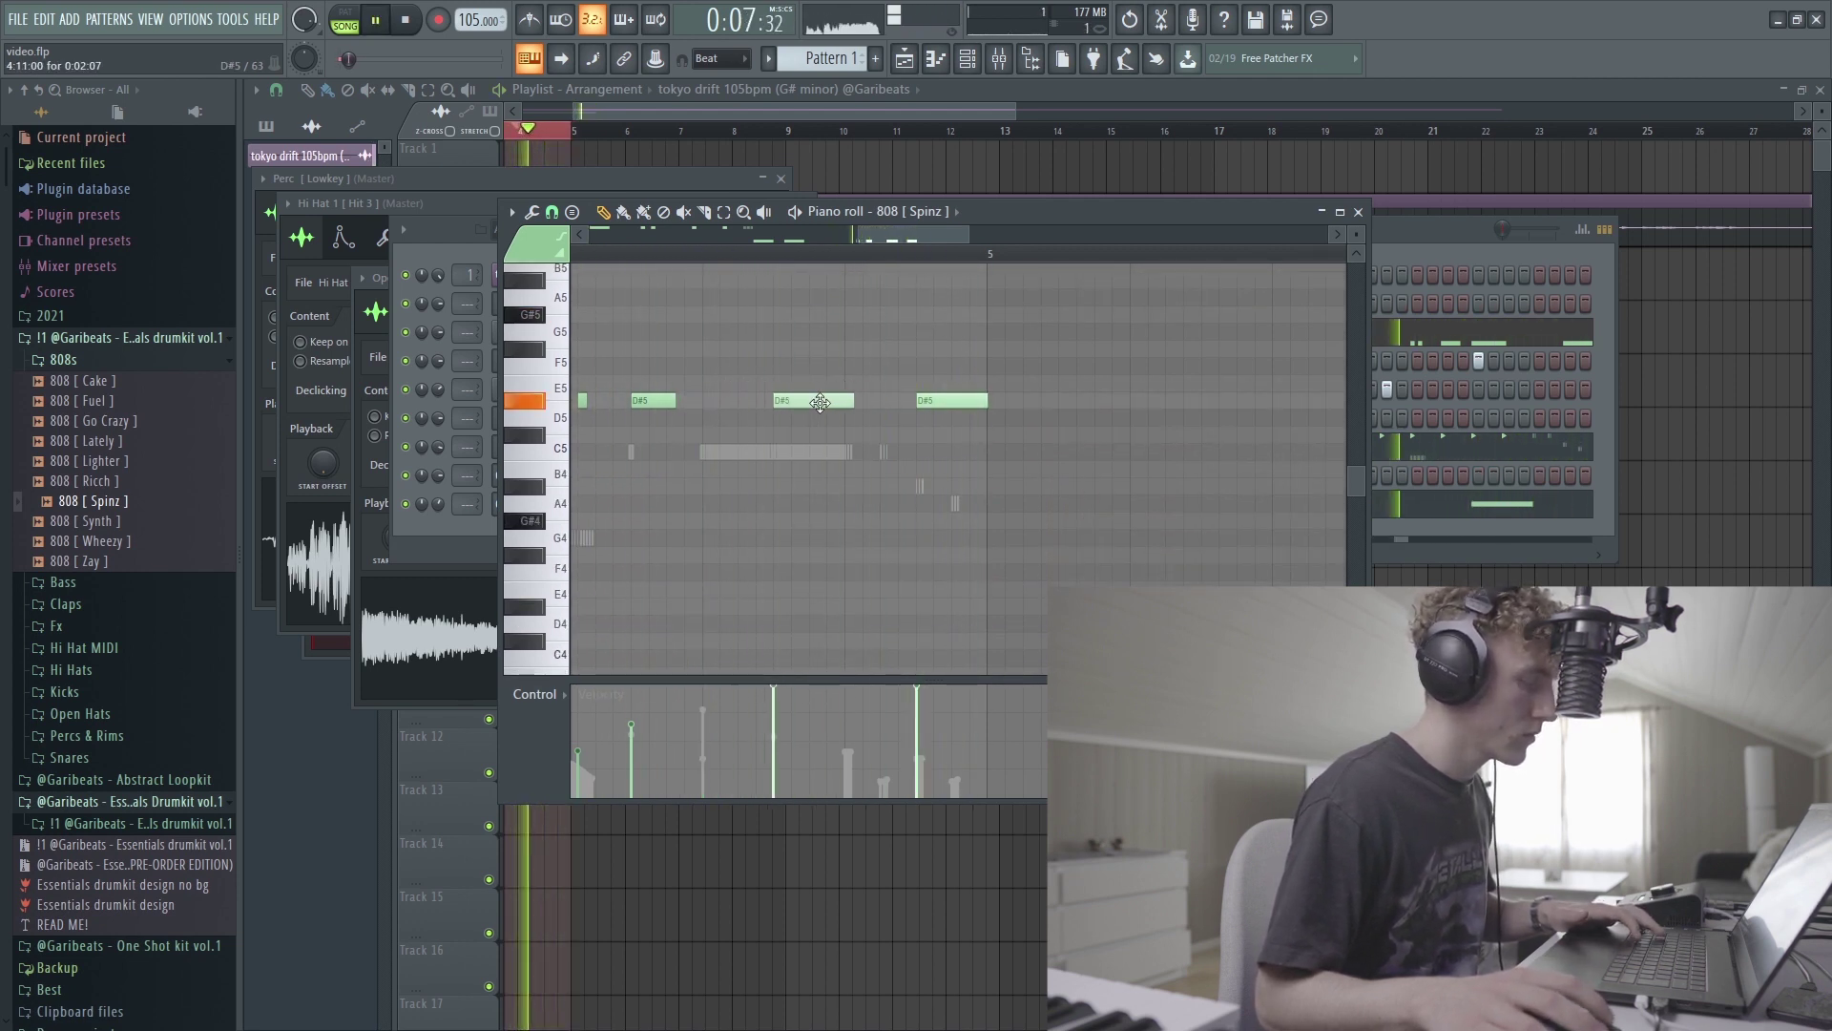
scroll(820, 402, down, 3)
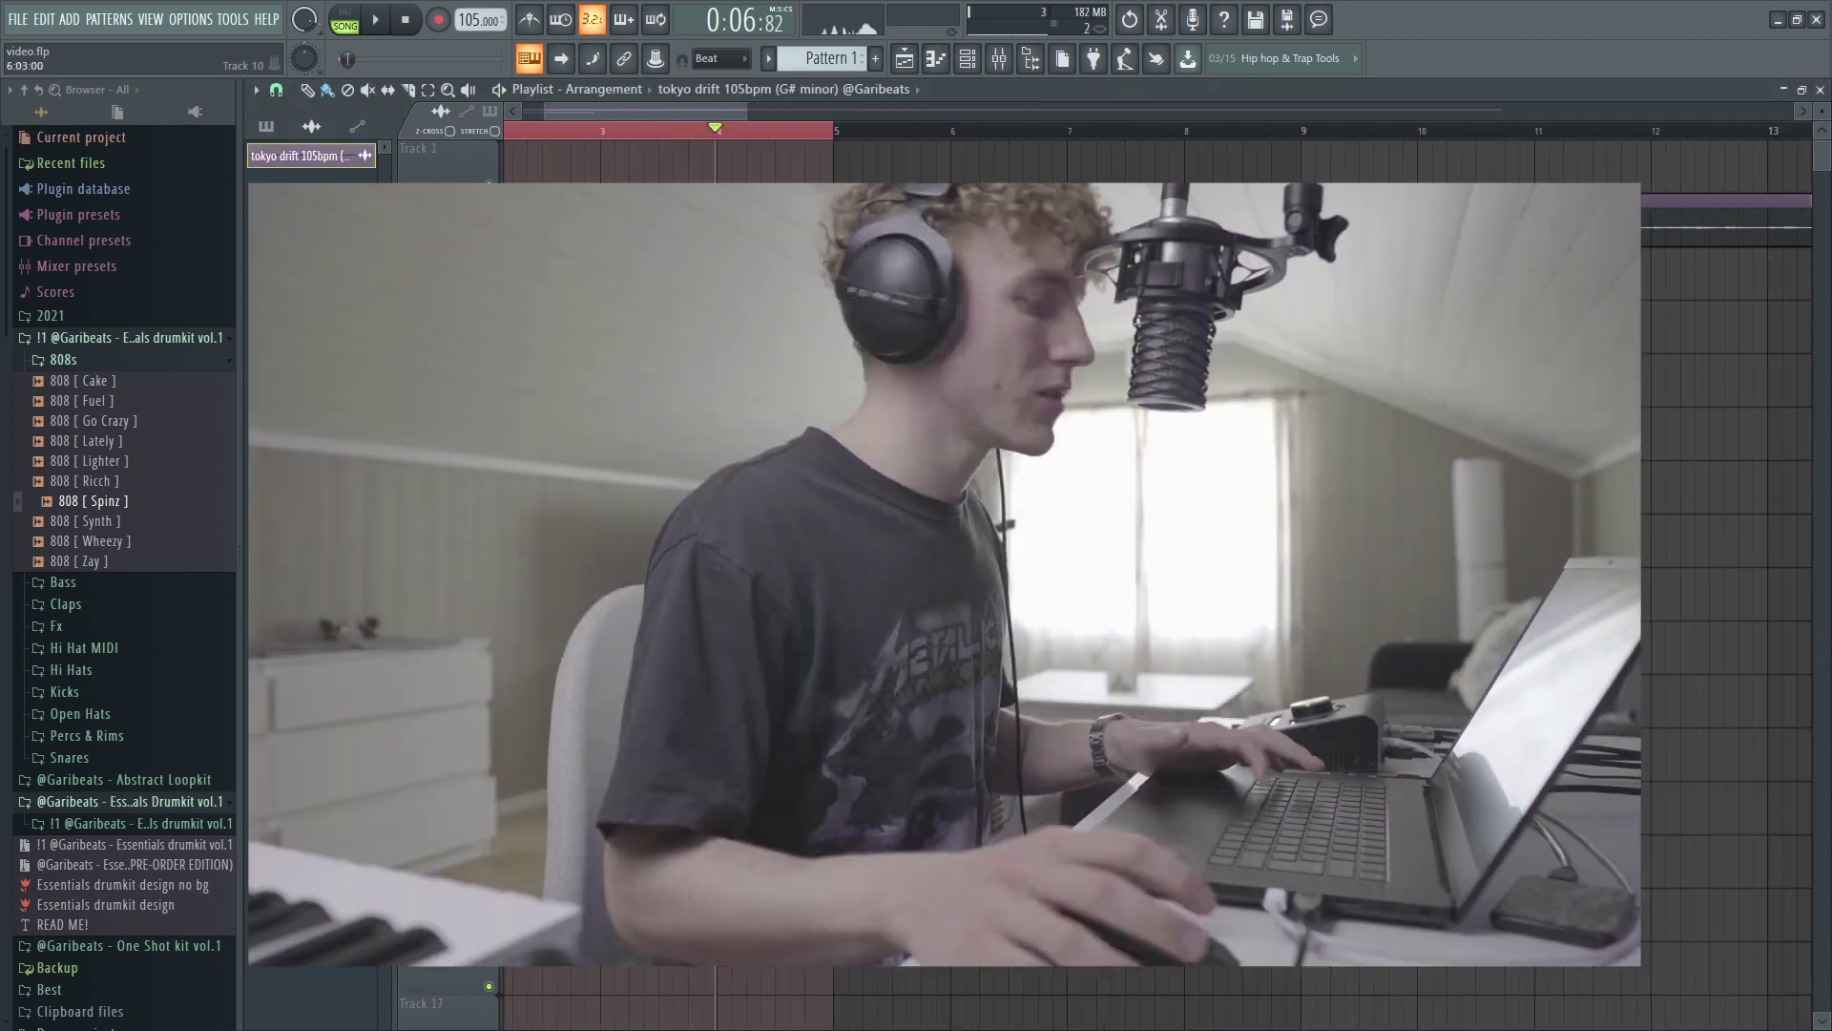